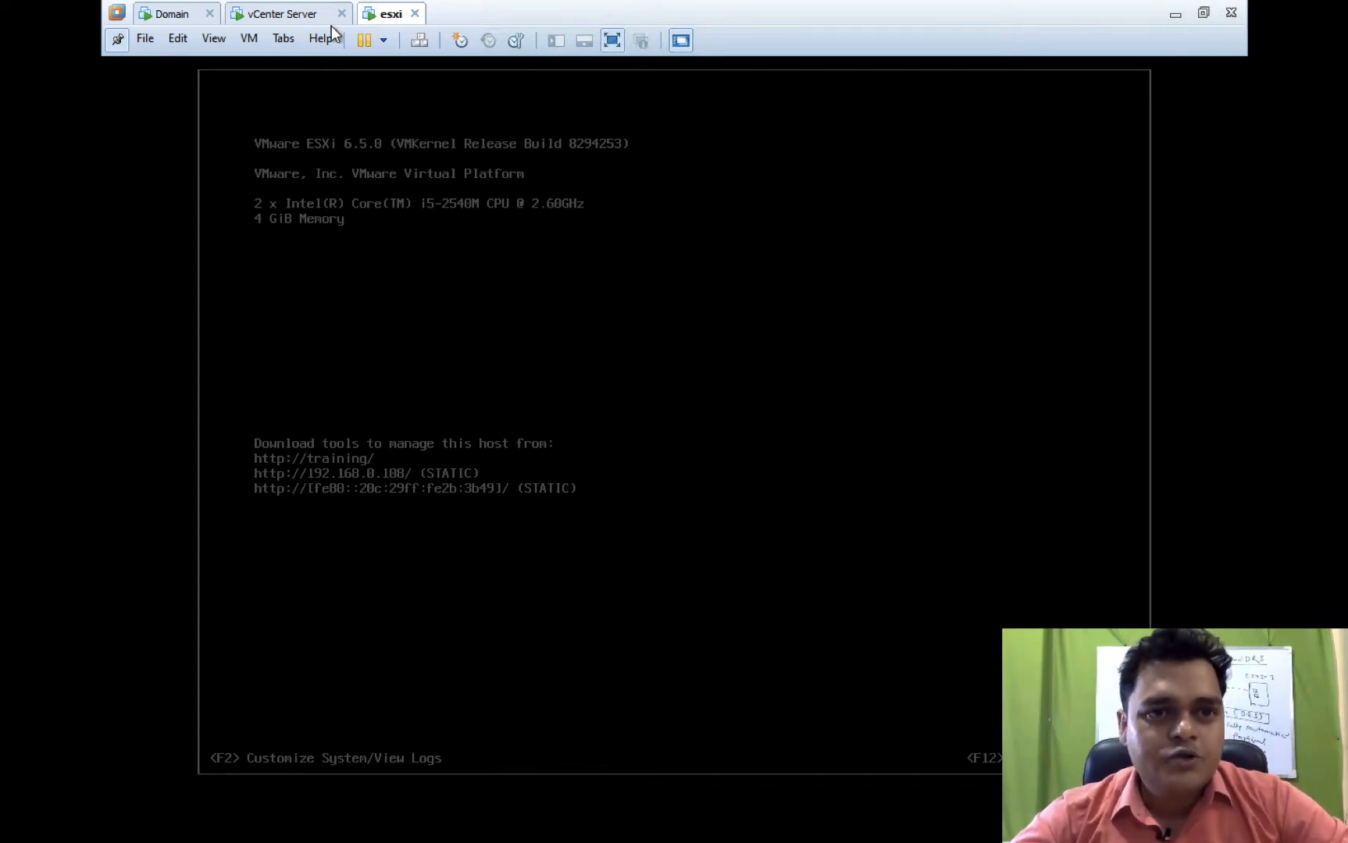
- Switch to the vCenter Server machine and look through its getting-started page and the inventory views, returning to hosts and clusters
{"action": "left_click", "coordinate": [267, 23]}
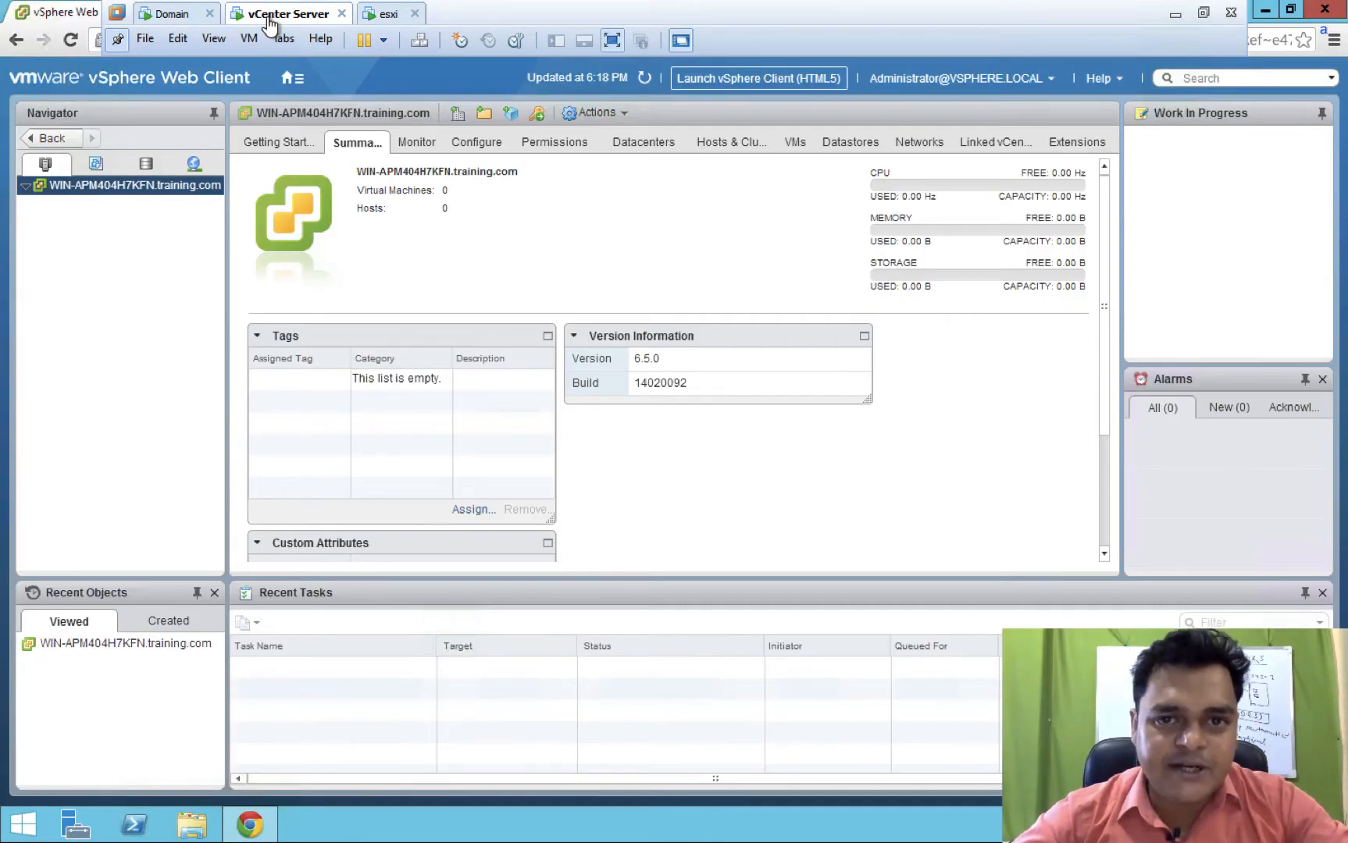
{"action": "left_click", "coordinate": [270, 142]}
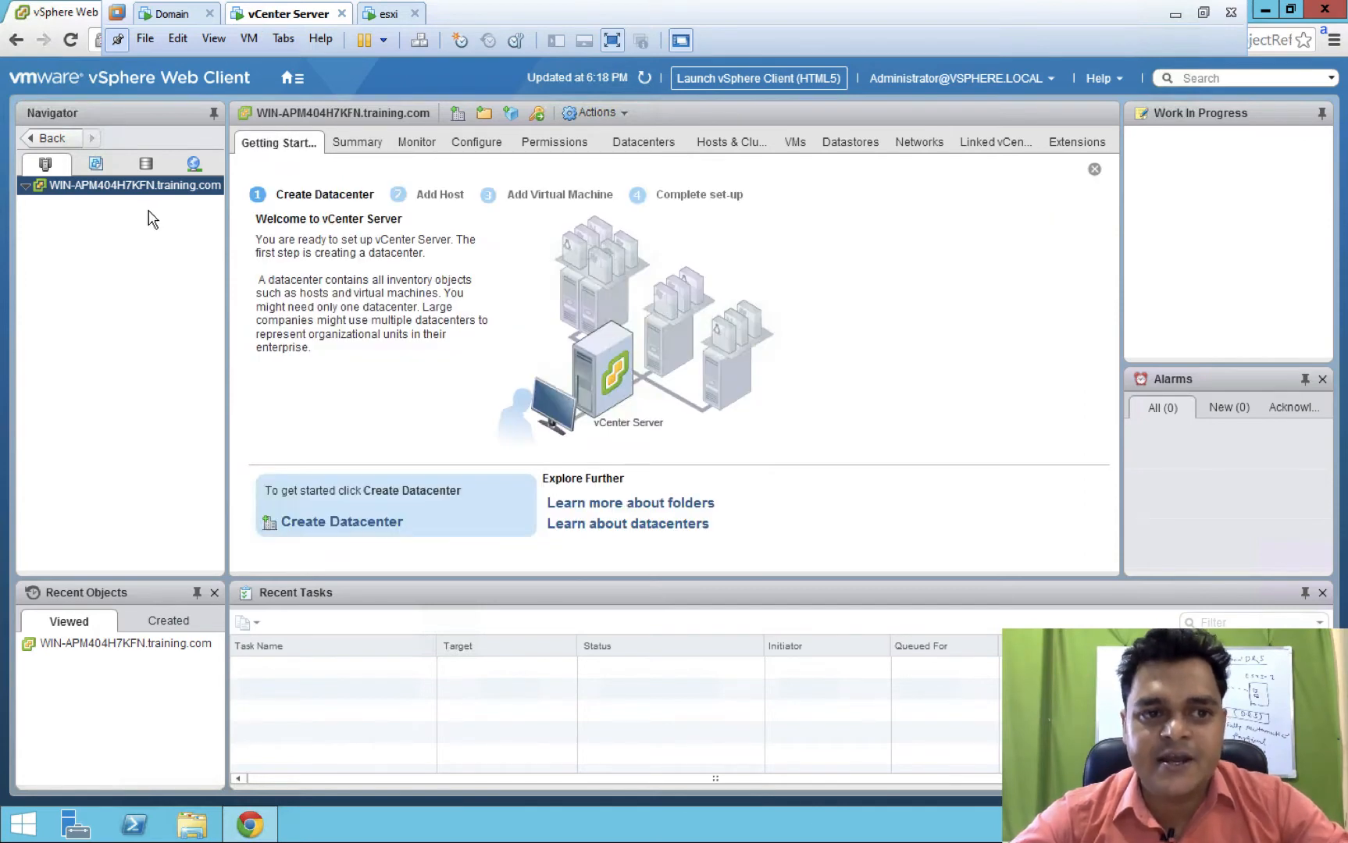
{"action": "left_click", "coordinate": [97, 164]}
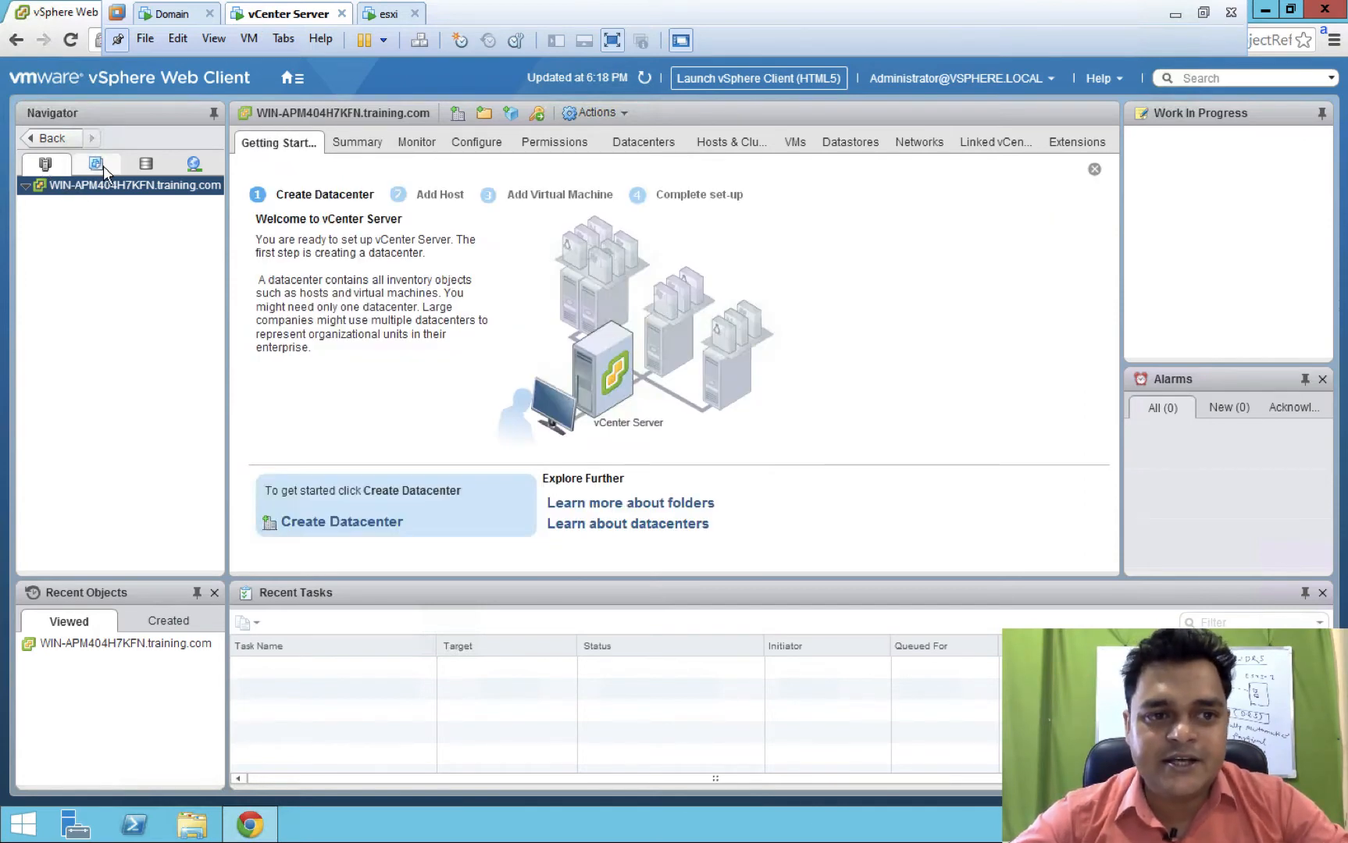
{"action": "left_click", "coordinate": [151, 170]}
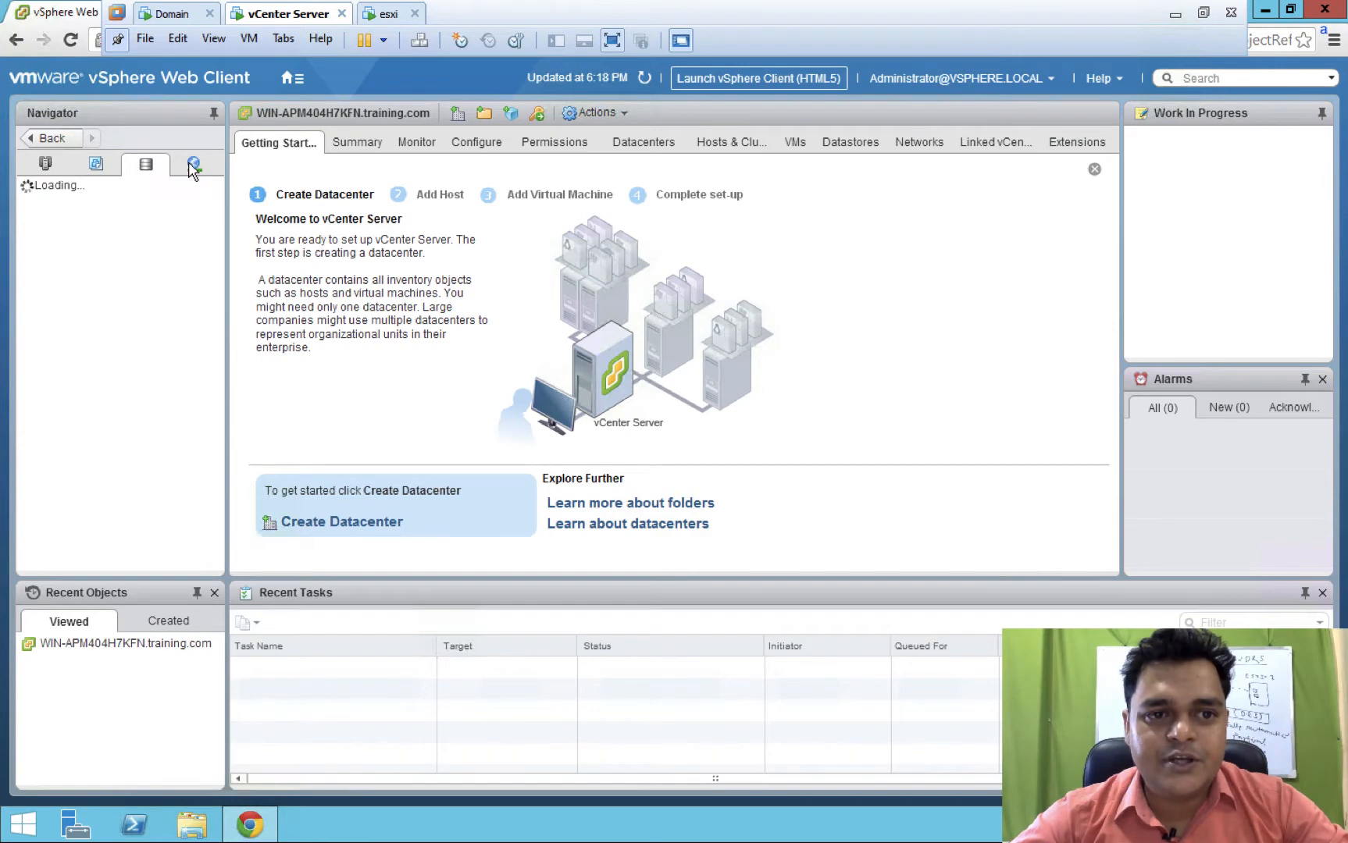
{"action": "left_click", "coordinate": [192, 166]}
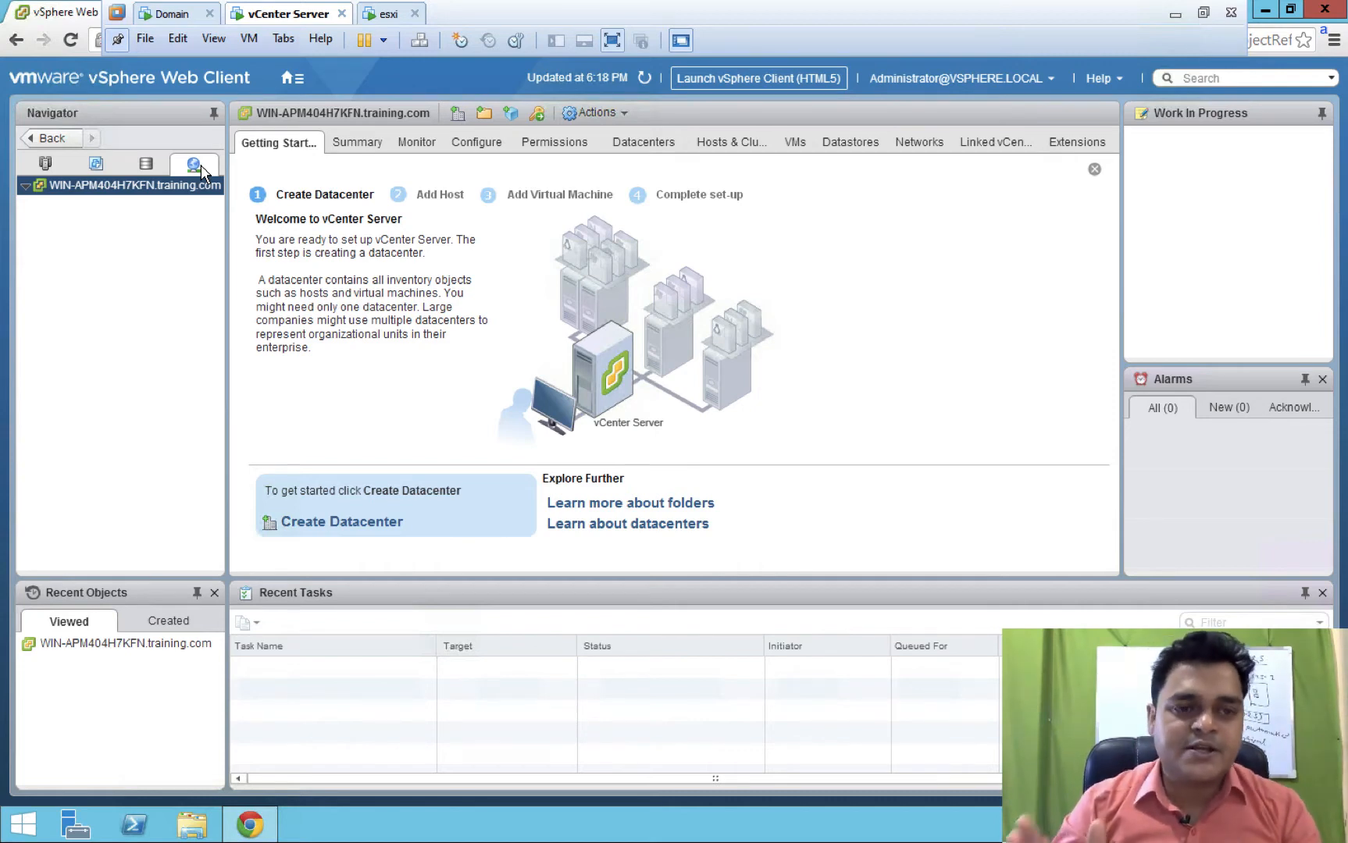
{"action": "left_click", "coordinate": [44, 165]}
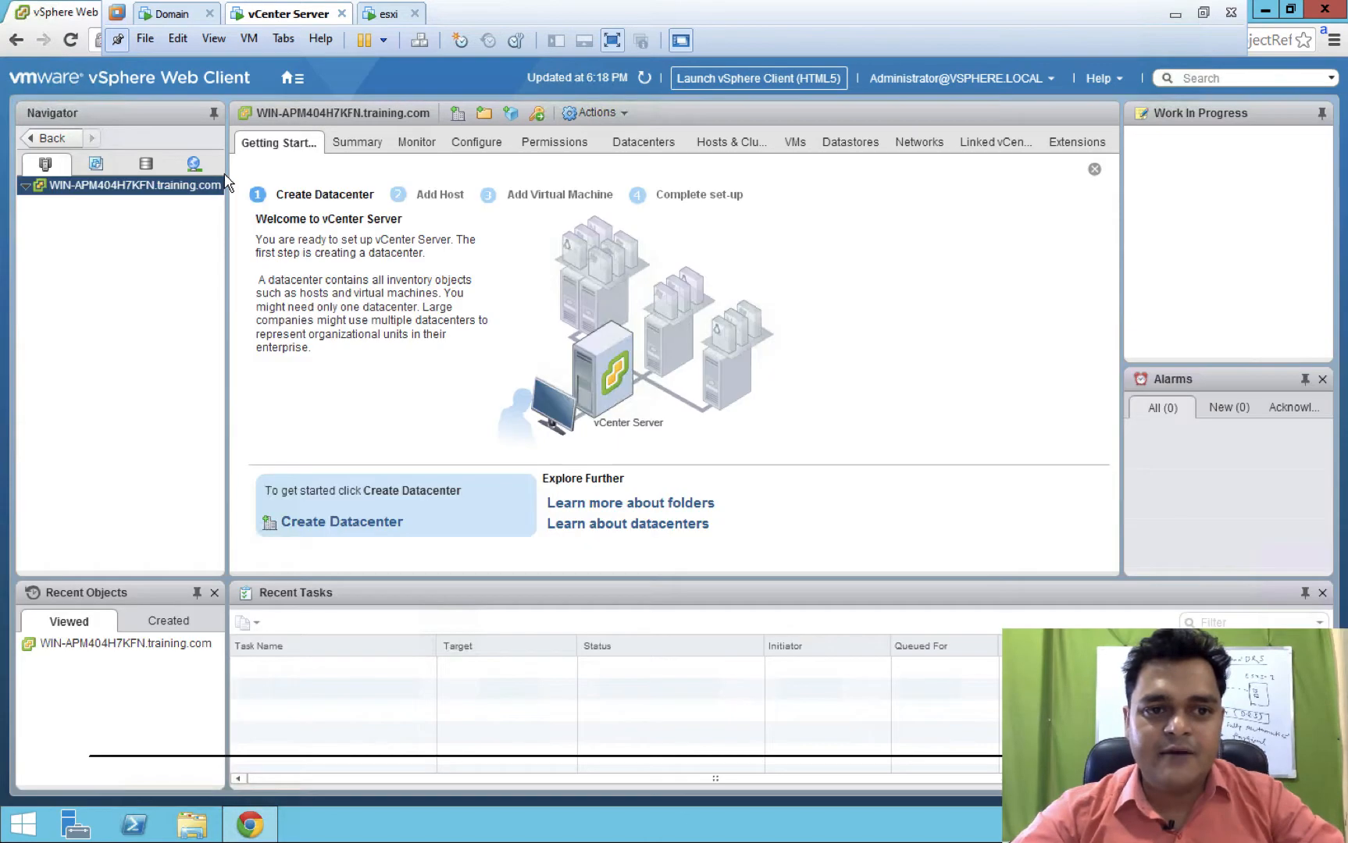
- Widen the navigator pane and create a datacenter named VM-Training under the vCenter Server
{"action": "left_click_drag", "start_coordinate": [228, 177], "coordinate": [327, 186]}
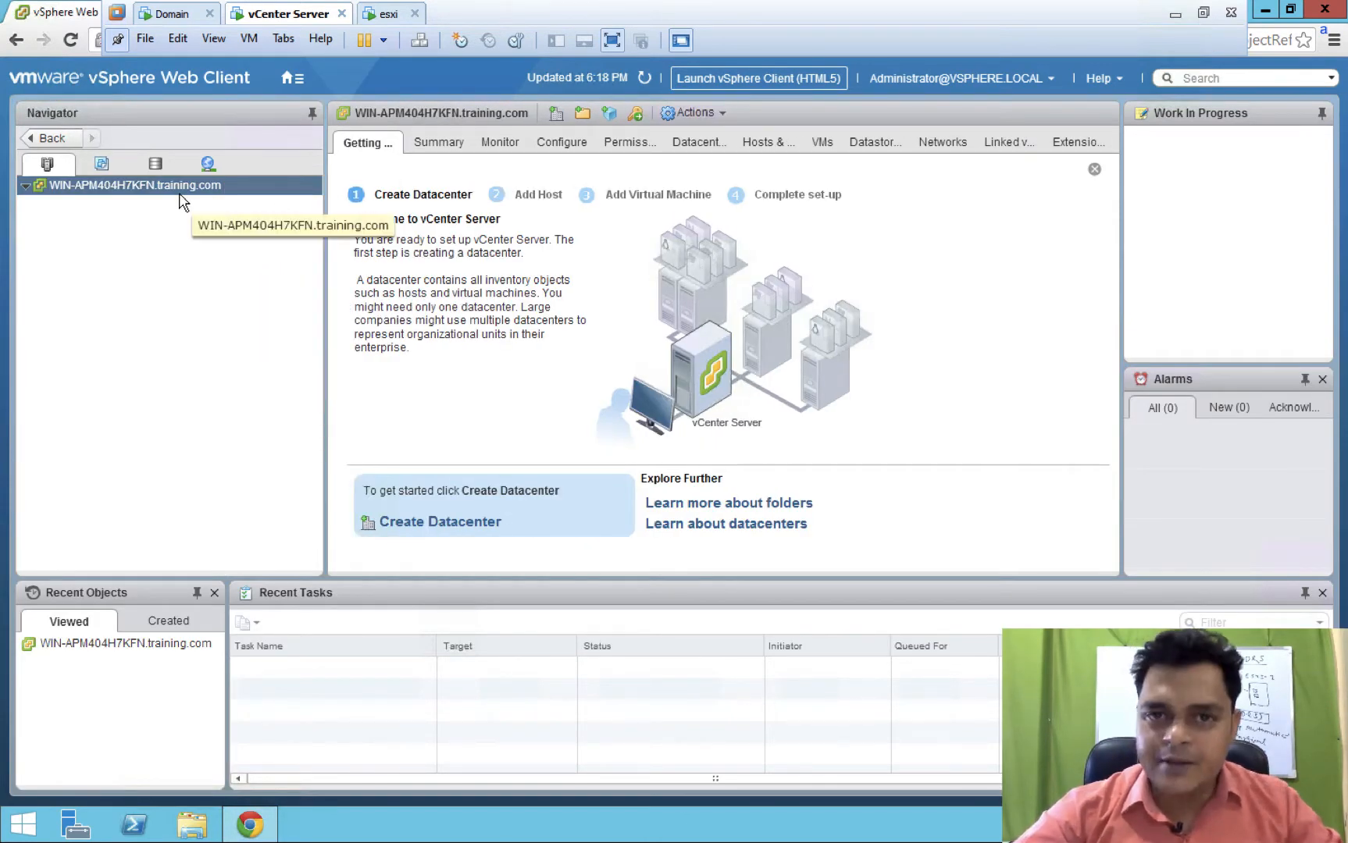
{"action": "right_click", "coordinate": [123, 192]}
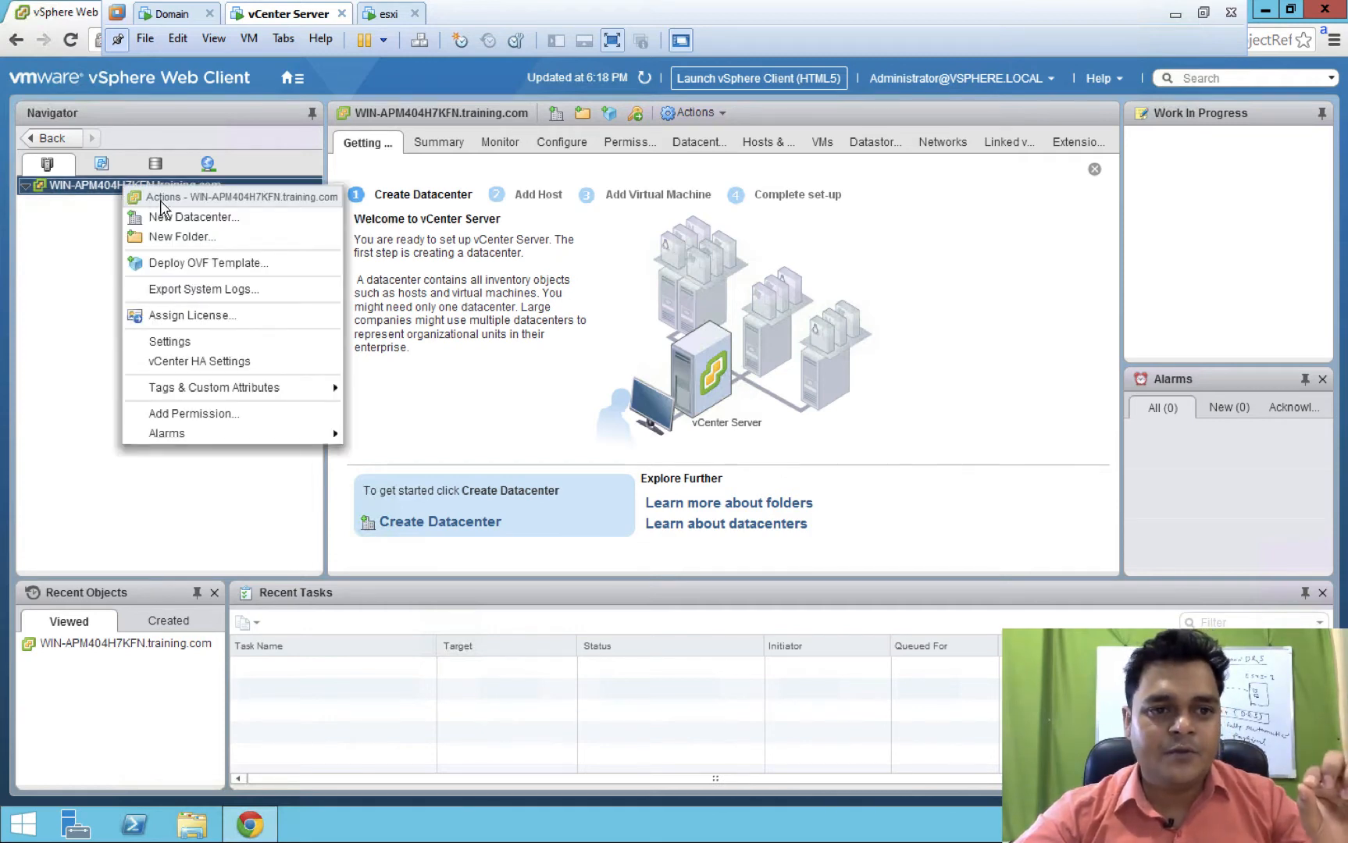
{"action": "left_click", "coordinate": [191, 217]}
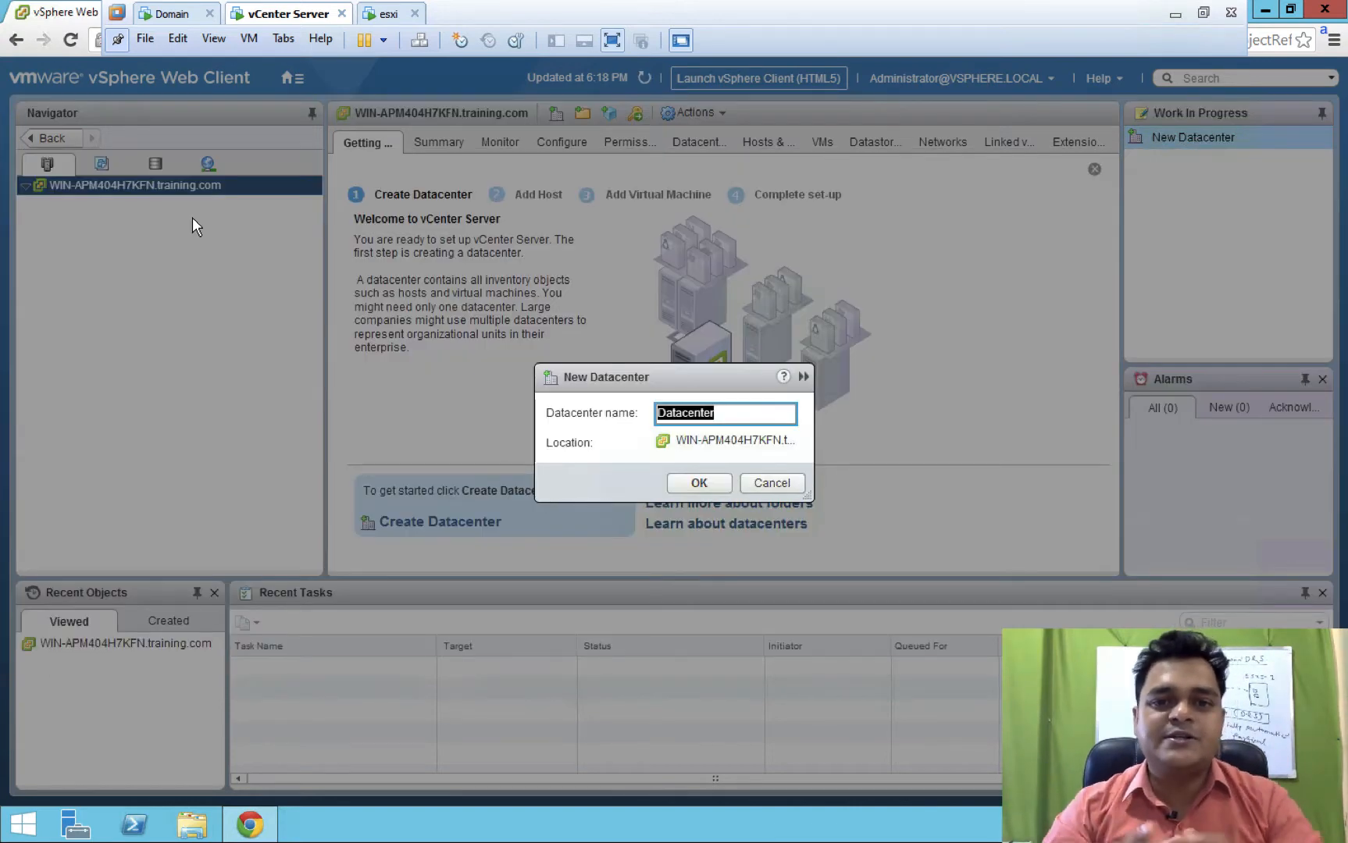
{"action": "type", "text": "VM"}
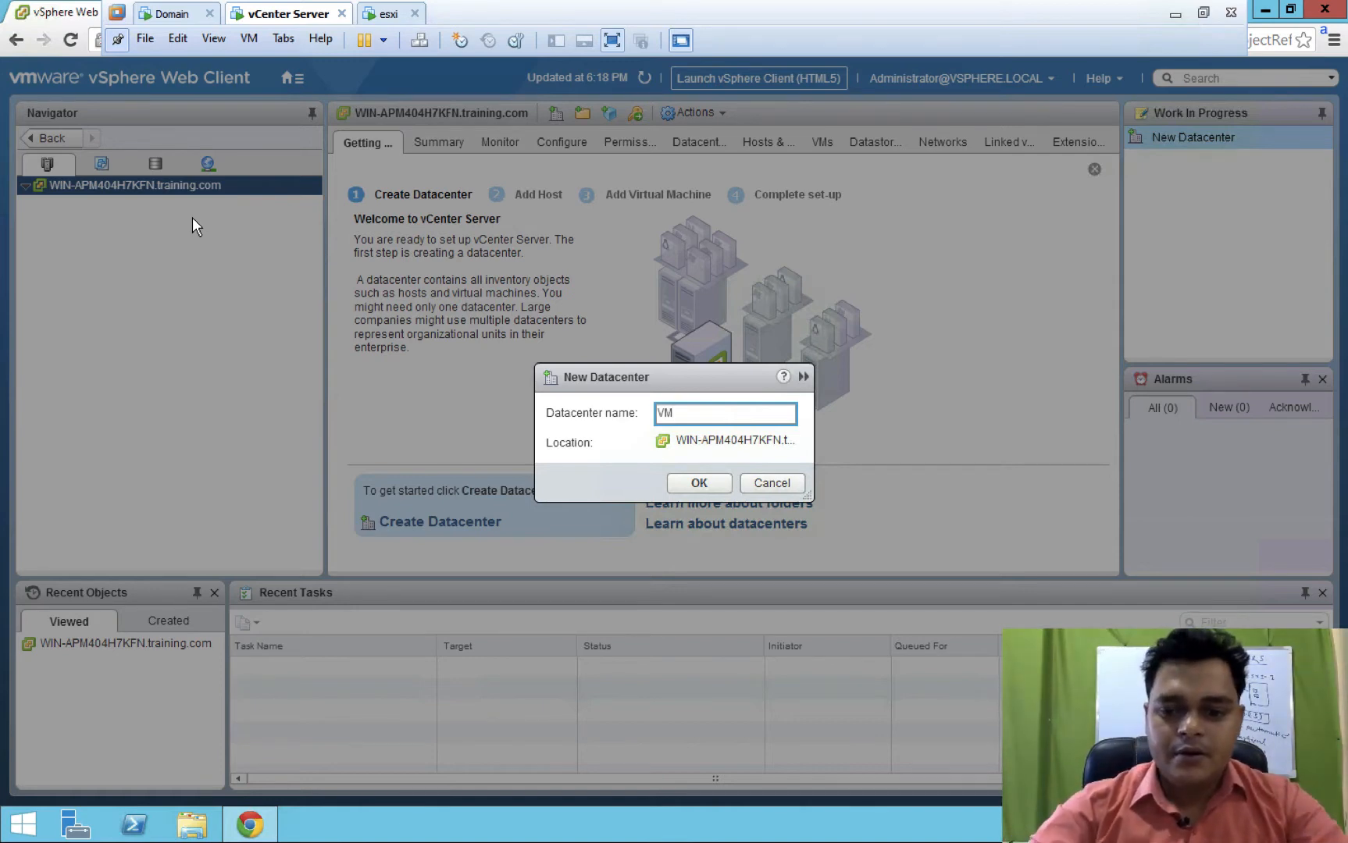
{"action": "type", "text": "-Training"}
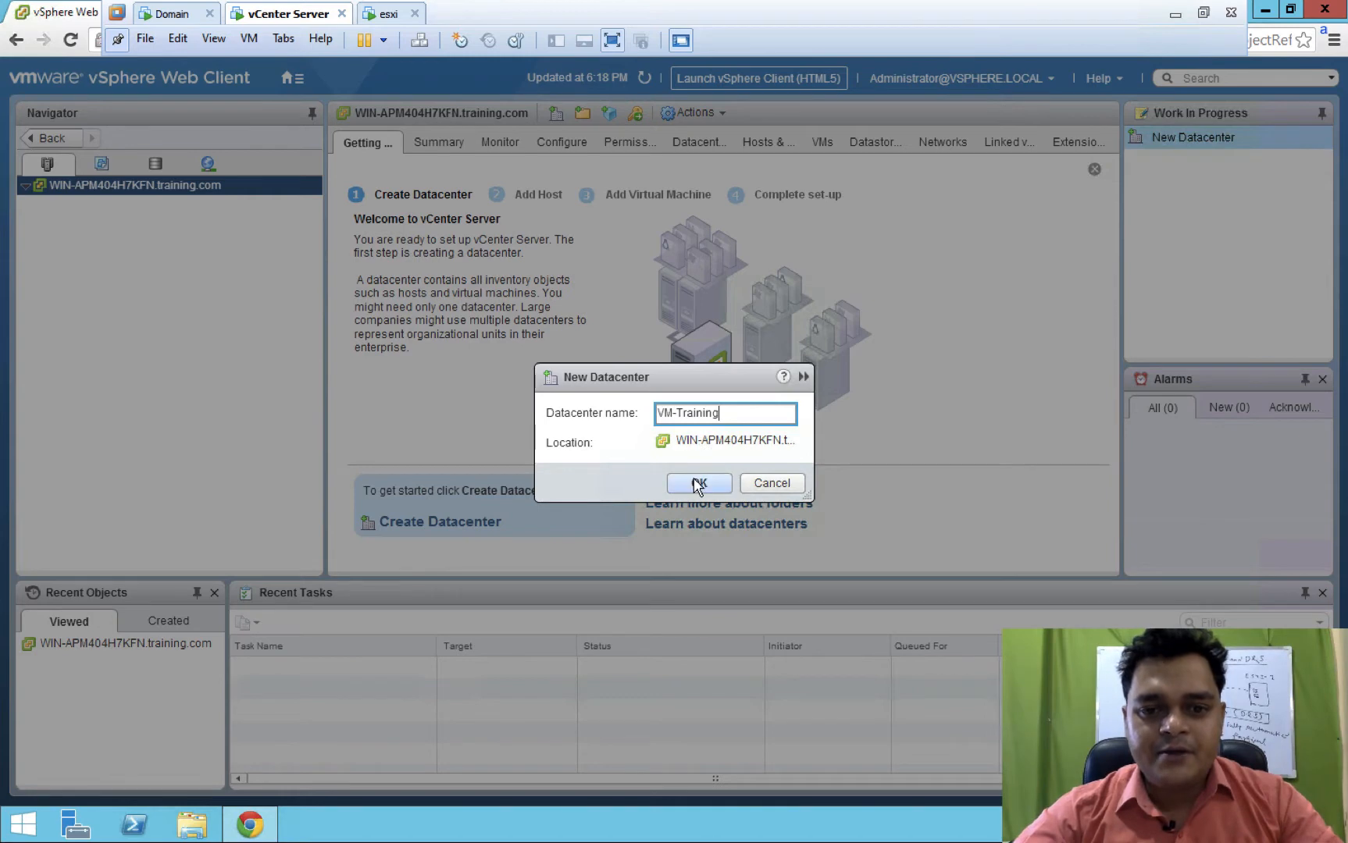
{"action": "left_click", "coordinate": [699, 484]}
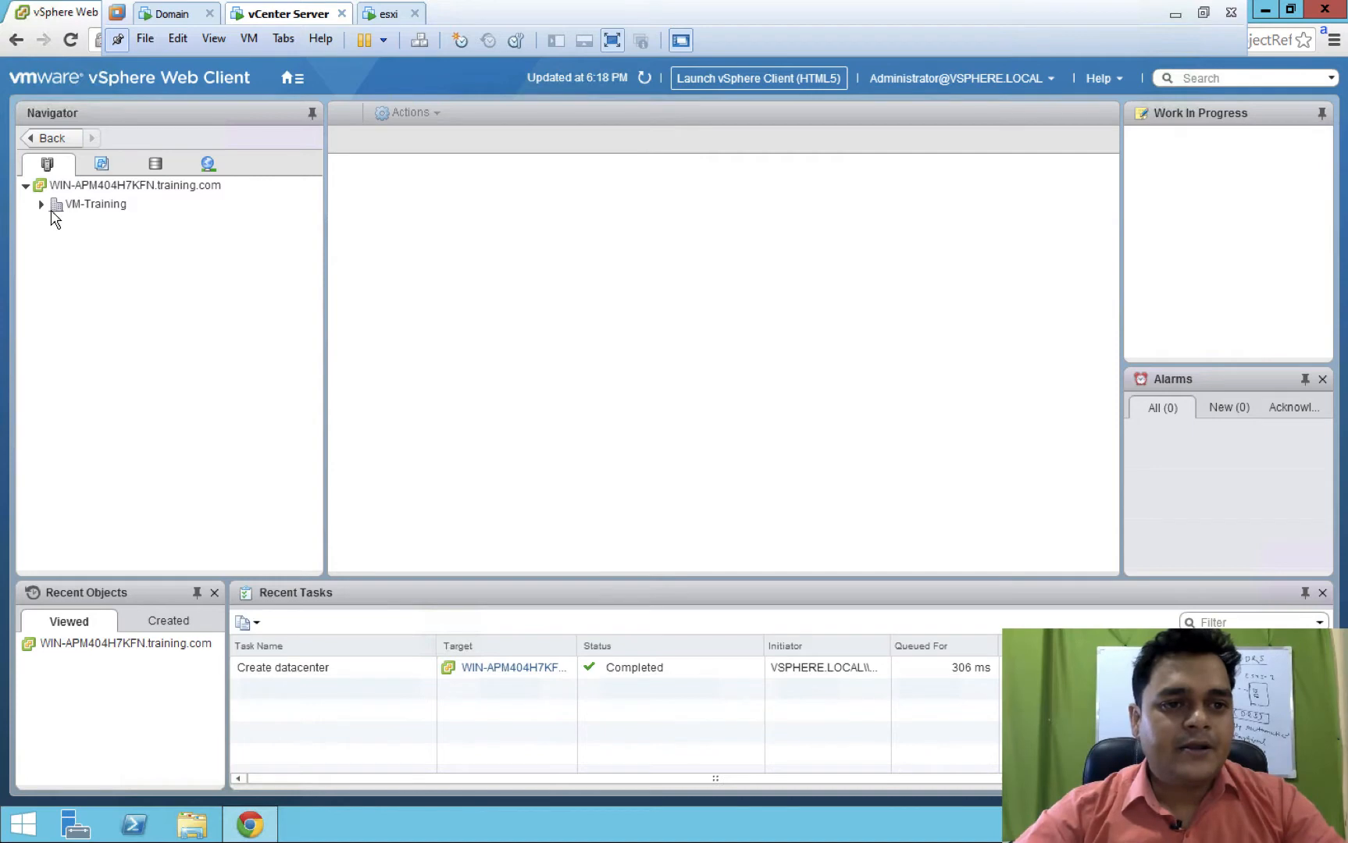
- Start adding a host to the VM-Training datacenter with the IP address 192.168.0.108 and proceed to its connection settings
{"action": "left_click", "coordinate": [55, 207]}
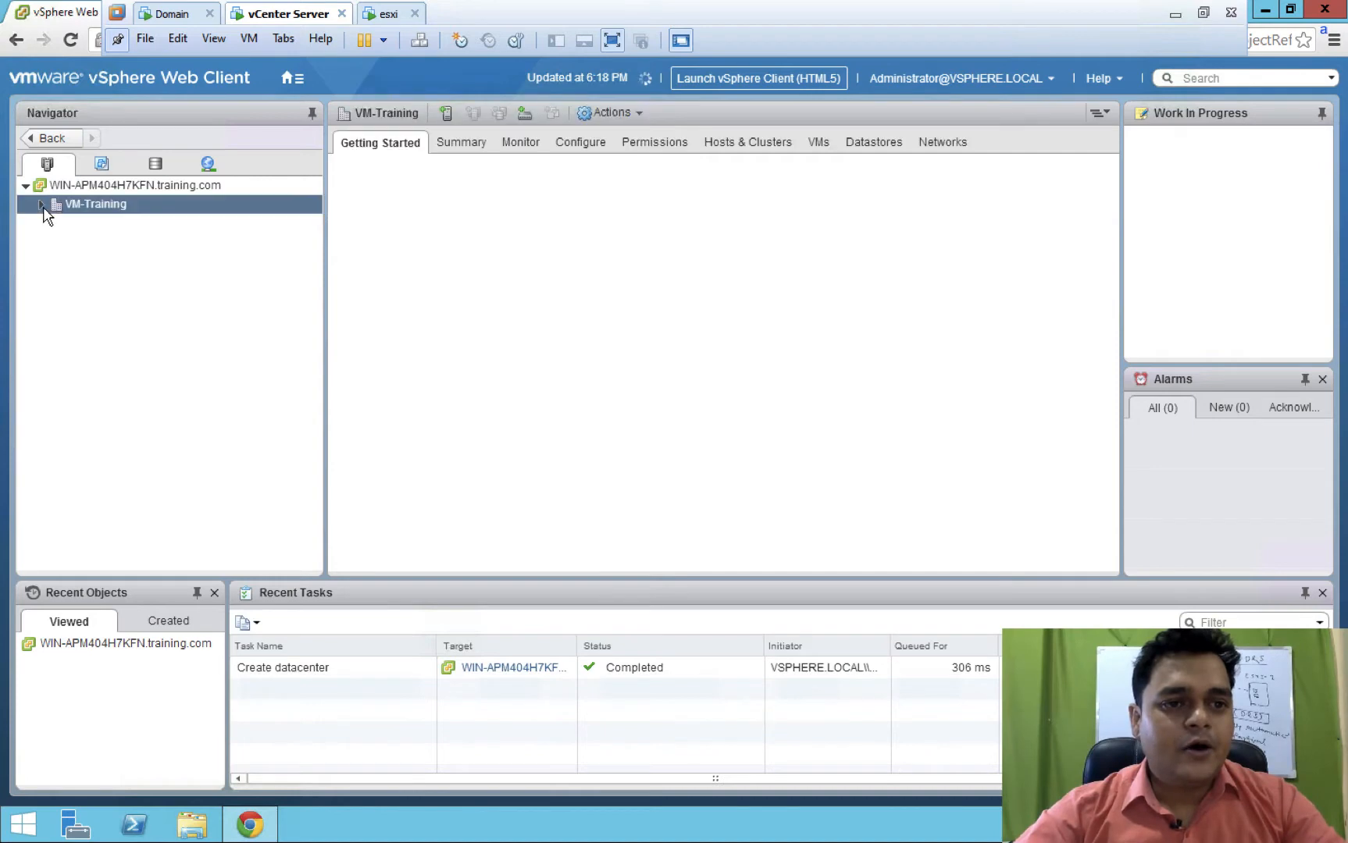
{"action": "right_click", "coordinate": [104, 203]}
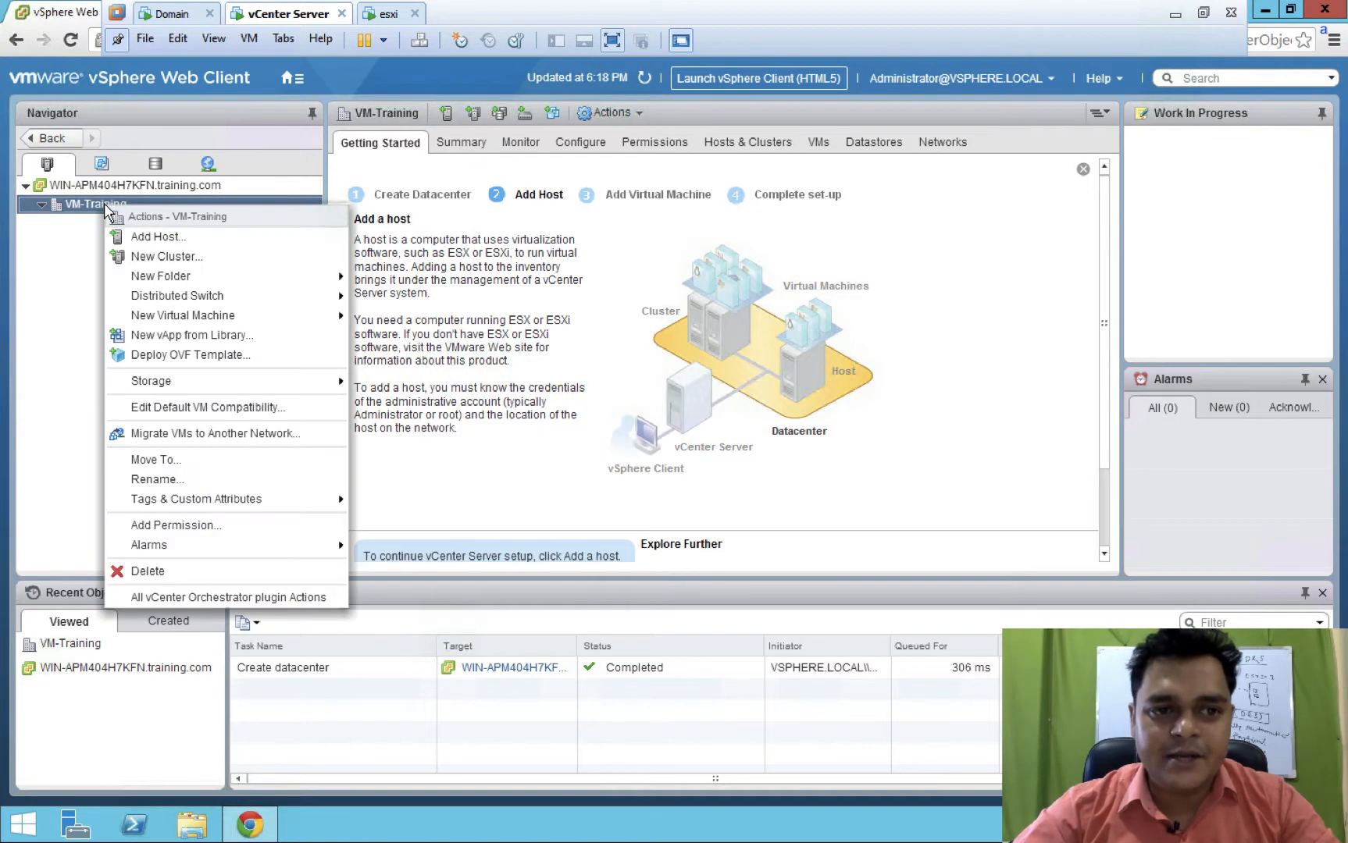
{"action": "left_click", "coordinate": [174, 236]}
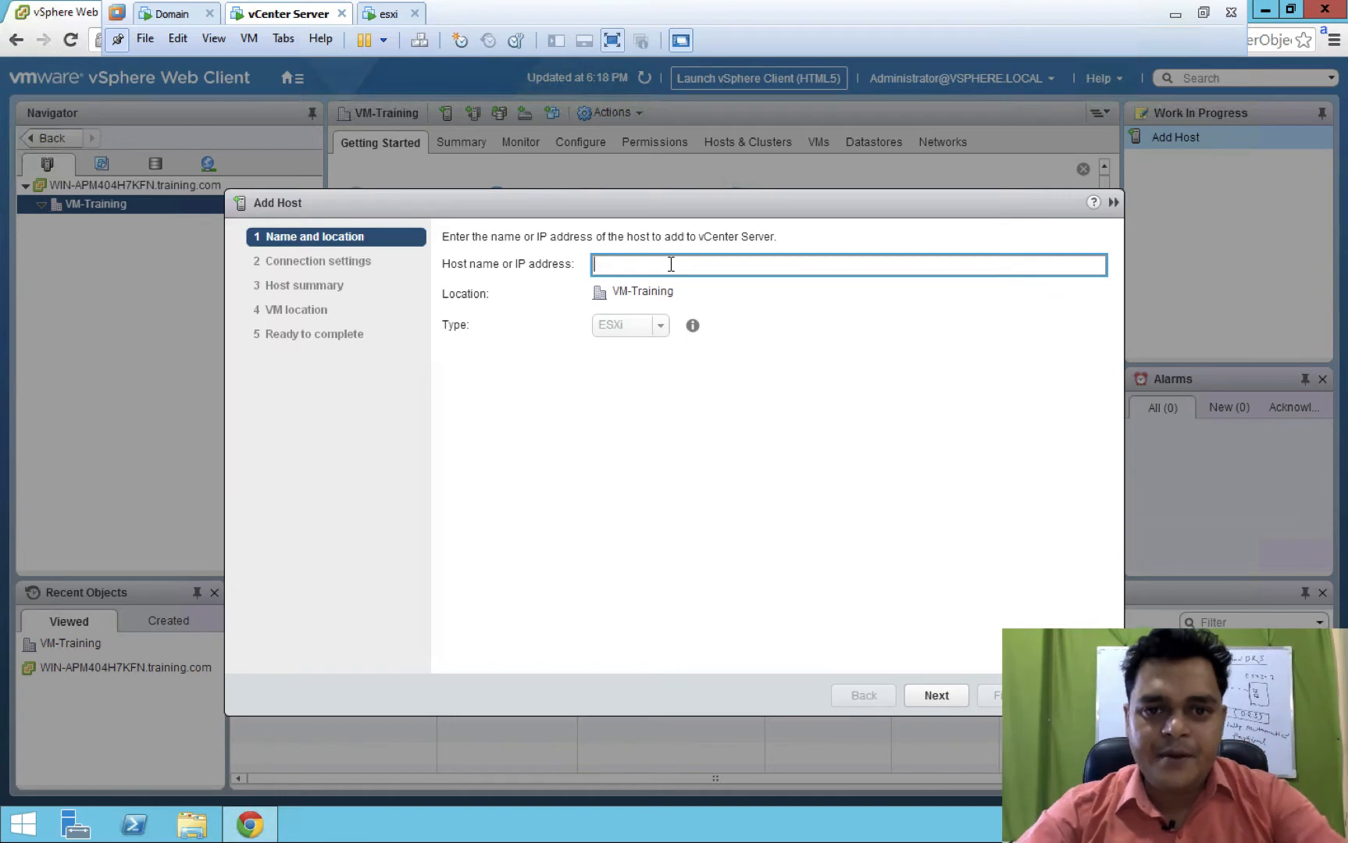
{"action": "type", "text": "192."}
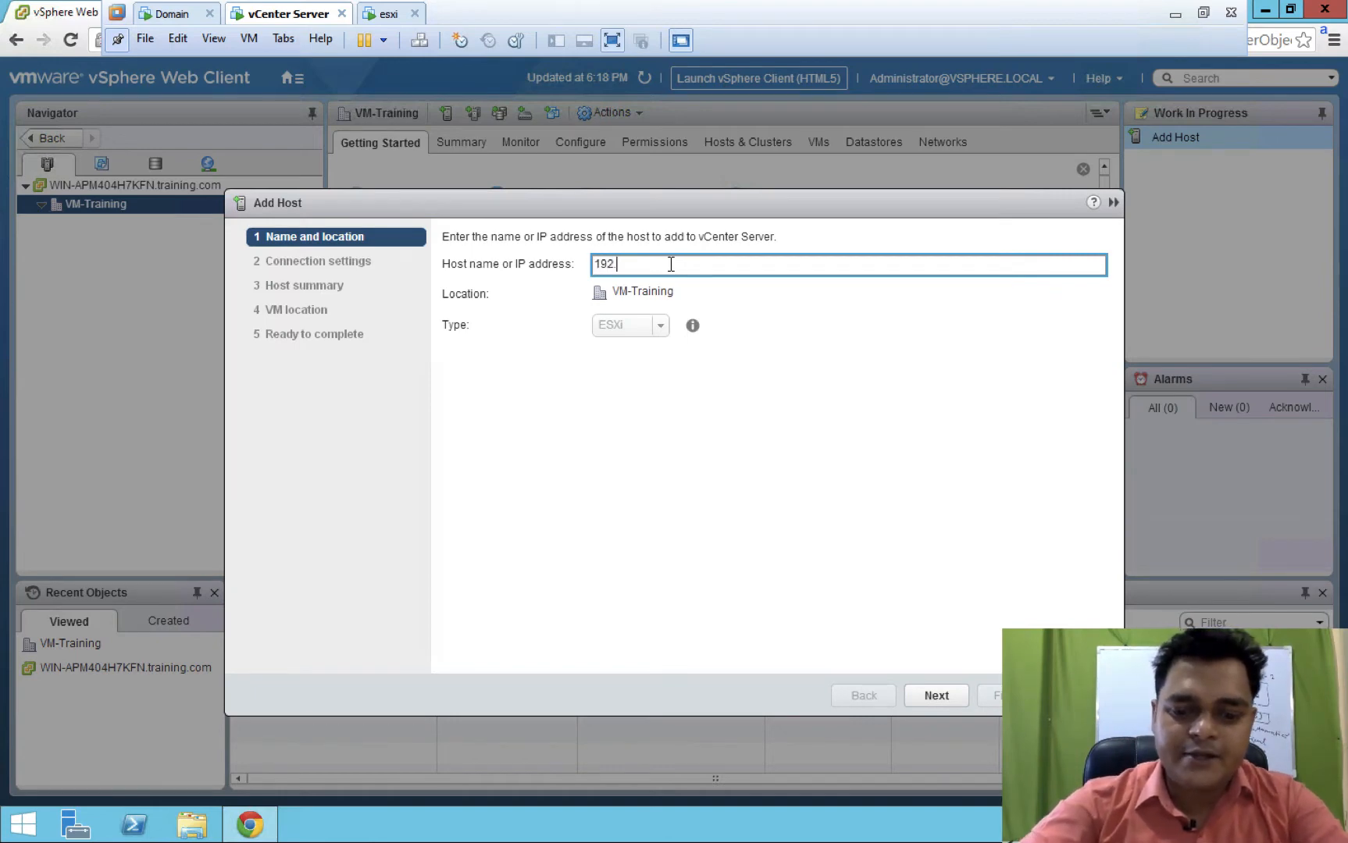
{"action": "type", "text": "168.0.108"}
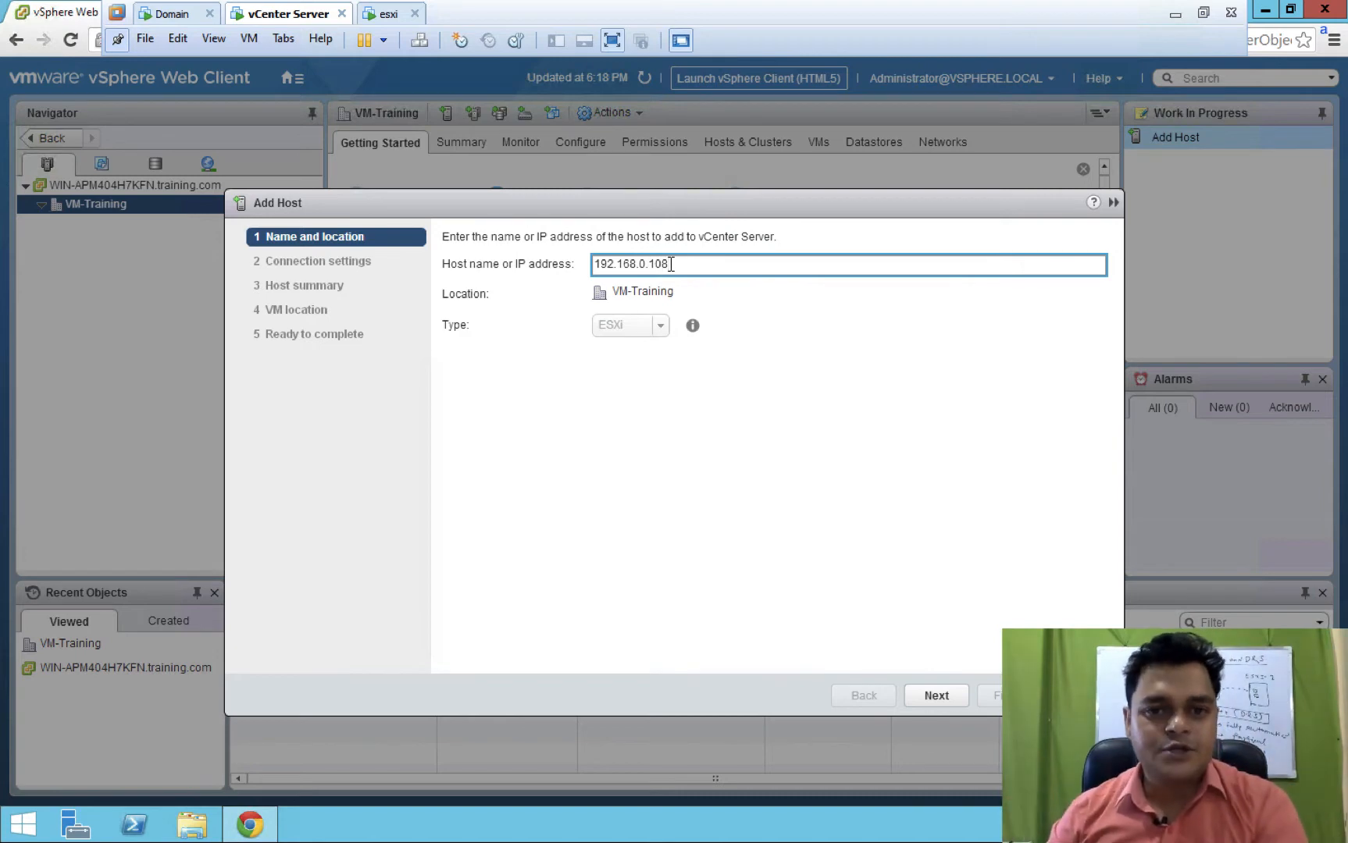
{"action": "left_click", "coordinate": [949, 695]}
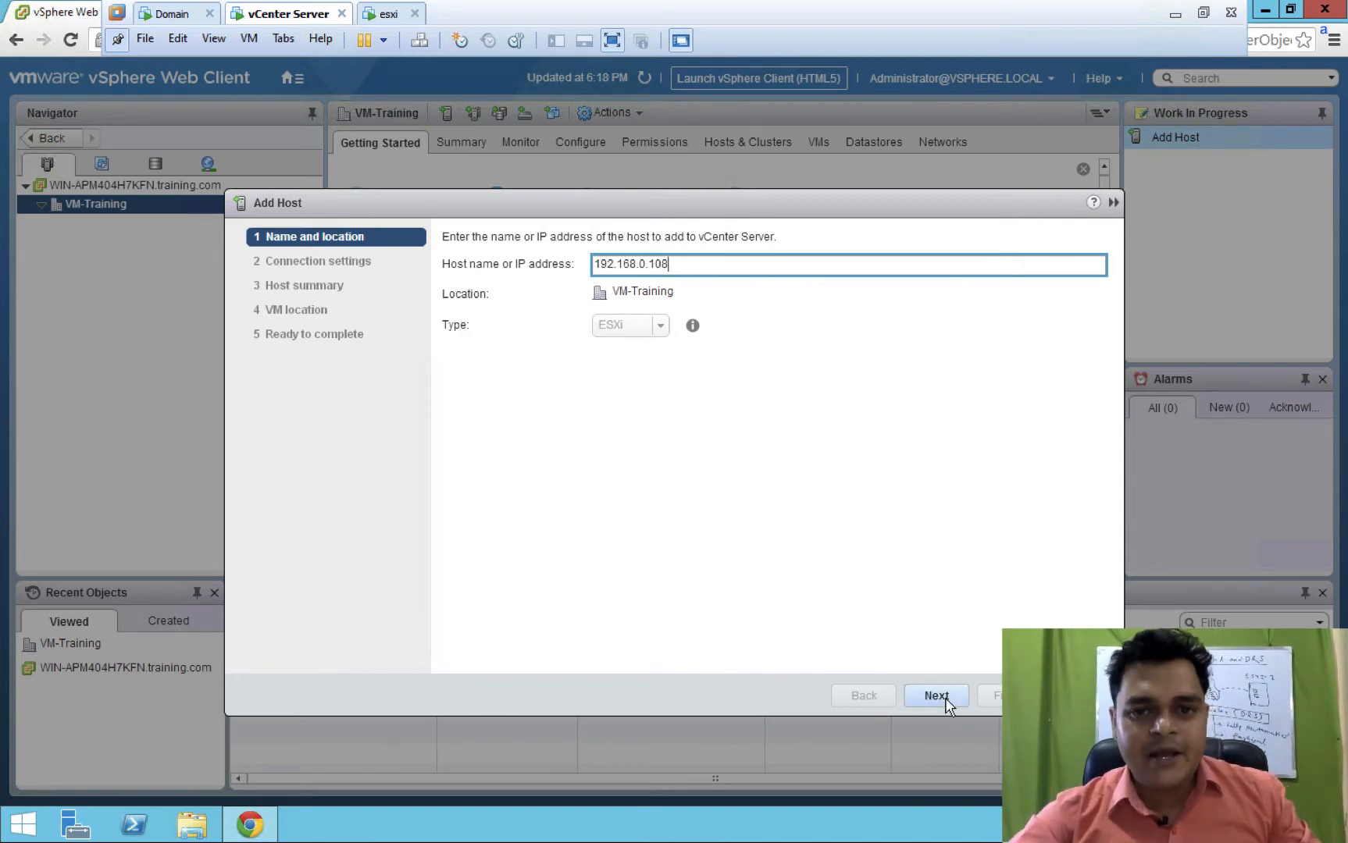
{"action": "left_click", "coordinate": [948, 702]}
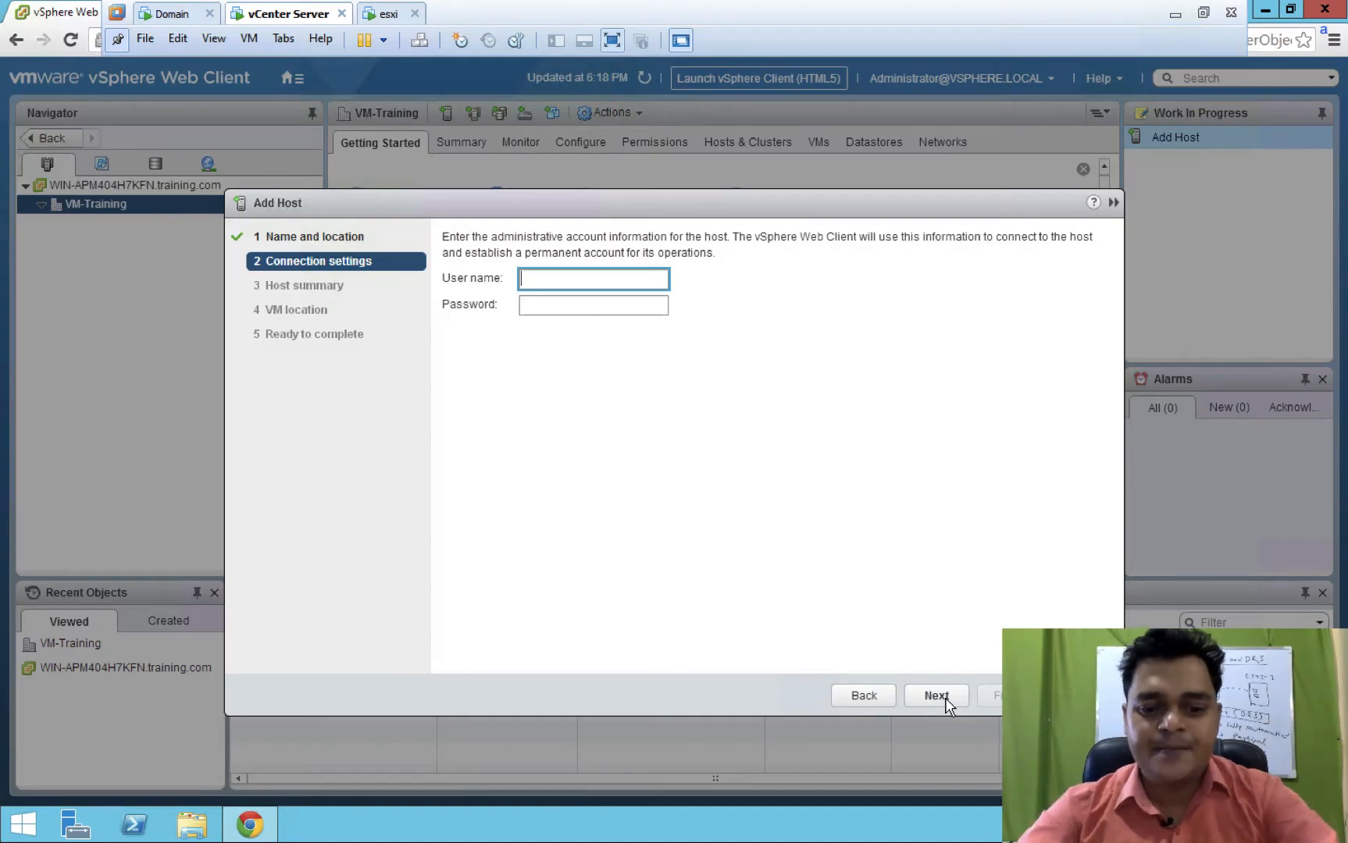
- Enter the host's user name root and the account password, and accept replacing the host's certificate
{"action": "type", "text": "root"}
{"action": "key", "text": "Tab"}
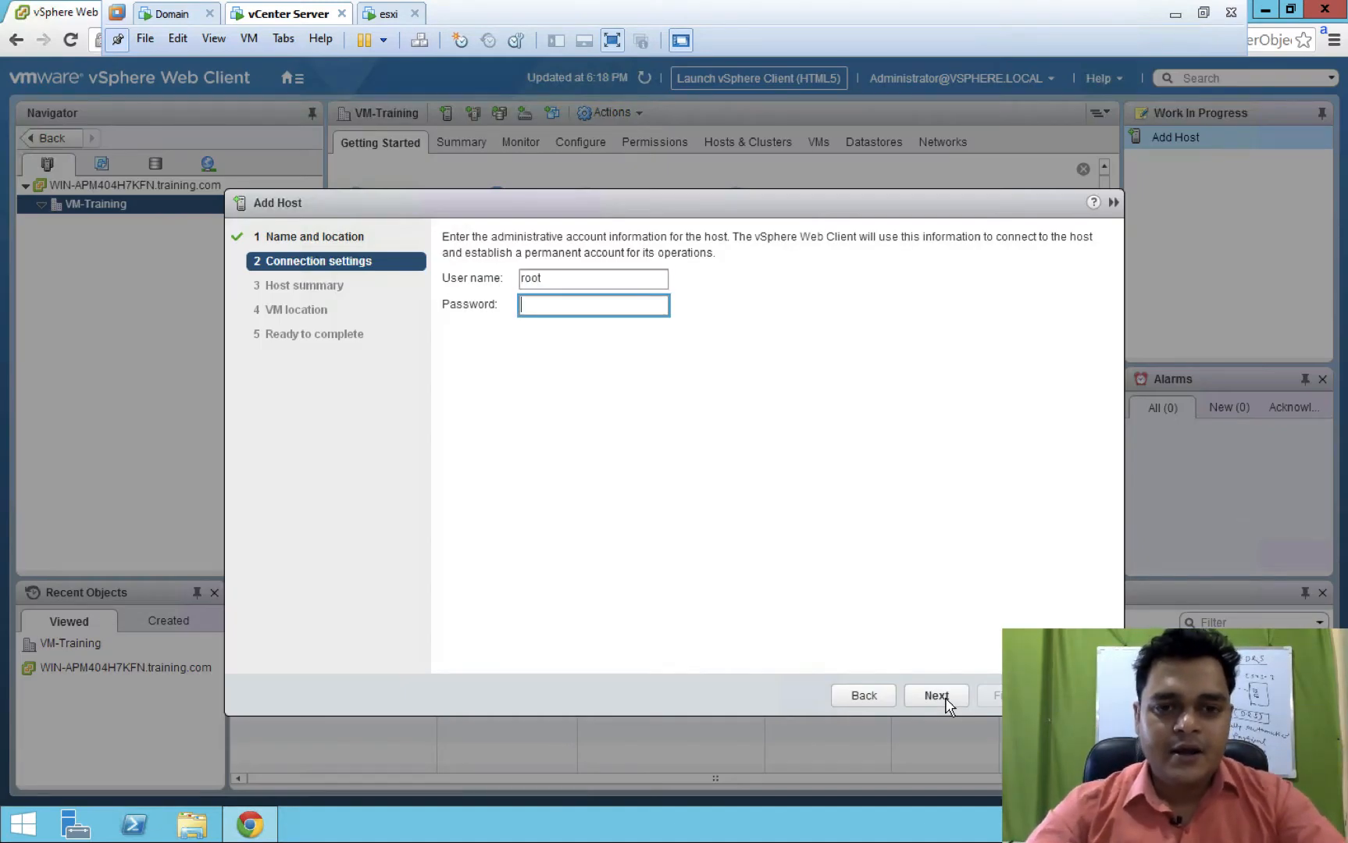
{"action": "type", "text": "****"}
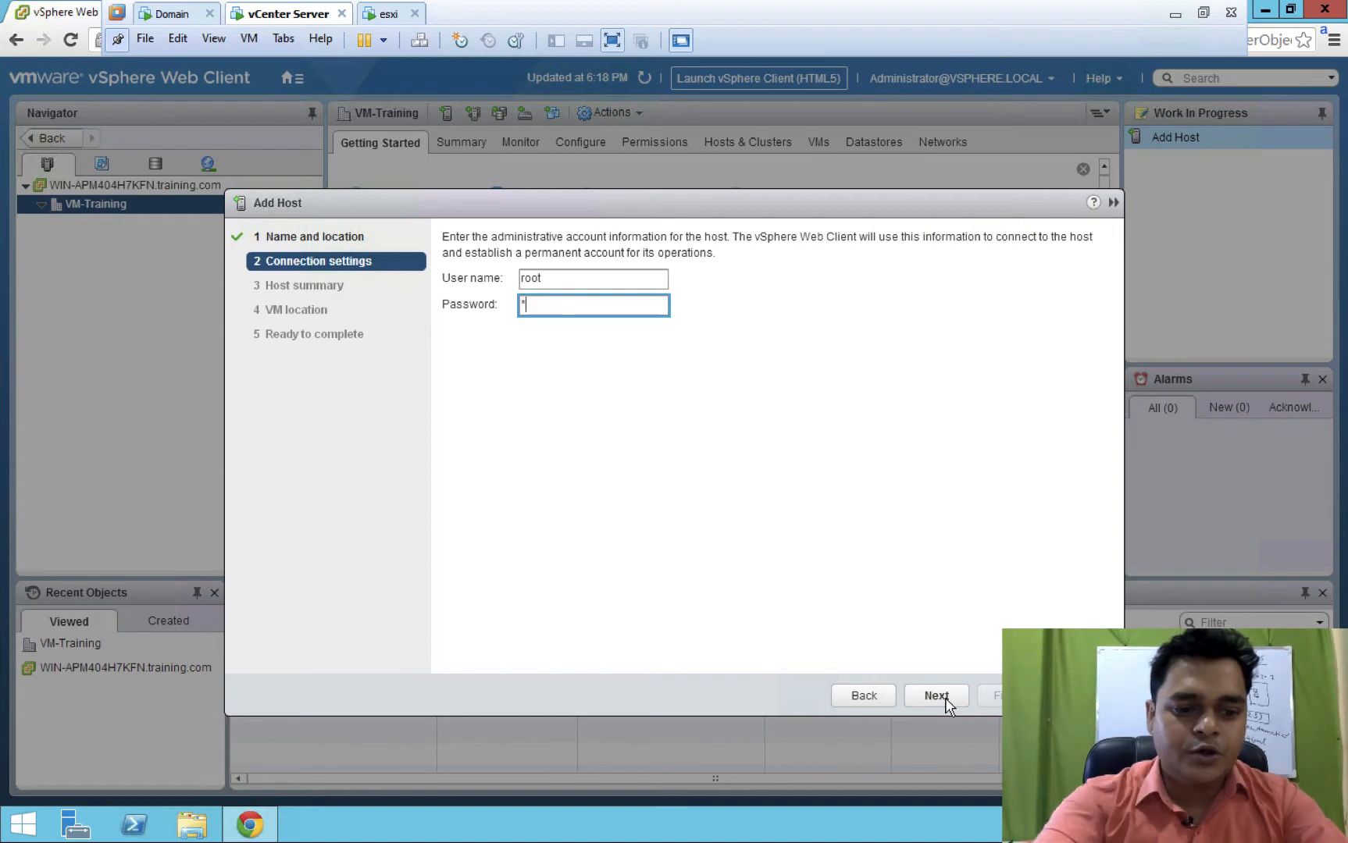
{"action": "type", "text": "****"}
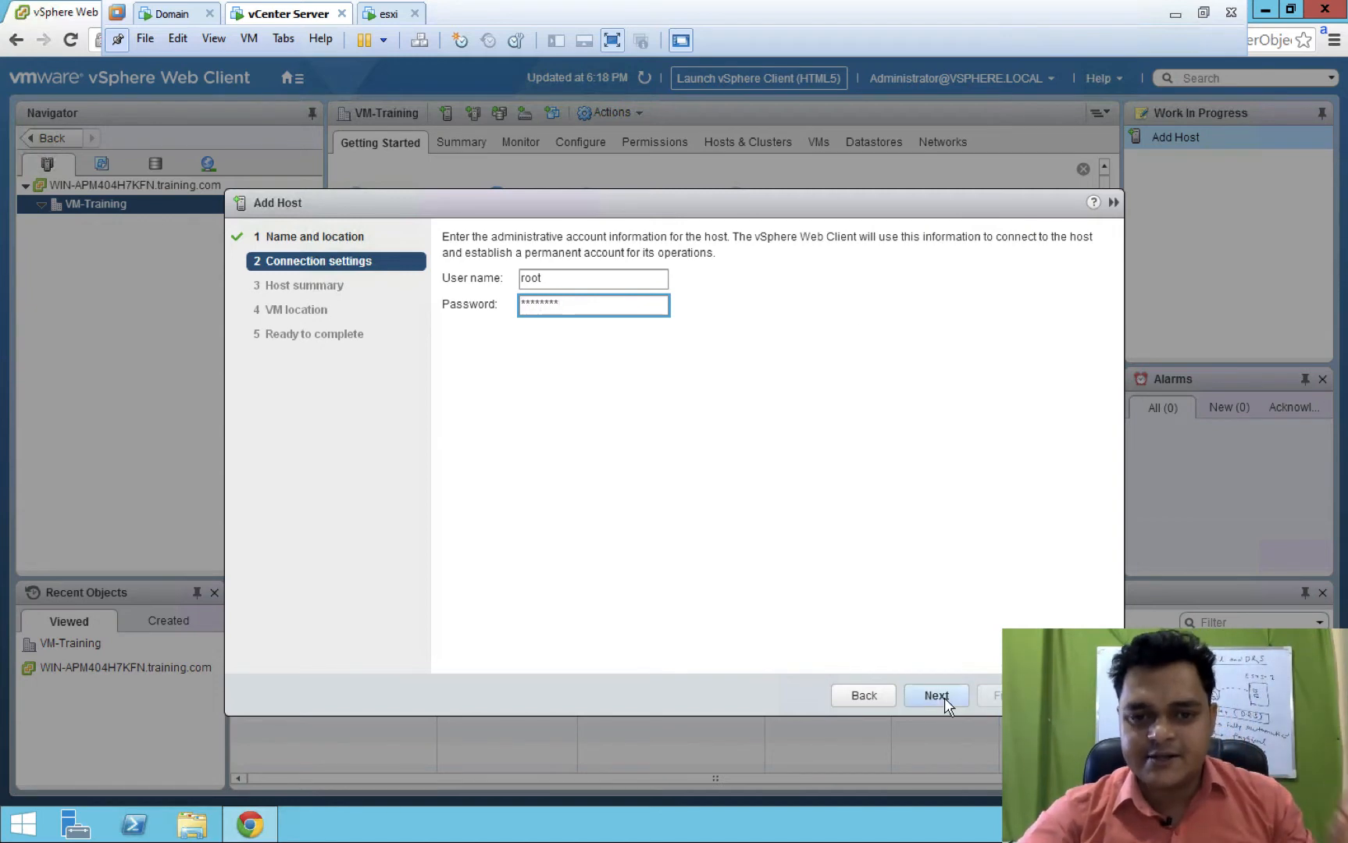
{"action": "left_click", "coordinate": [937, 696]}
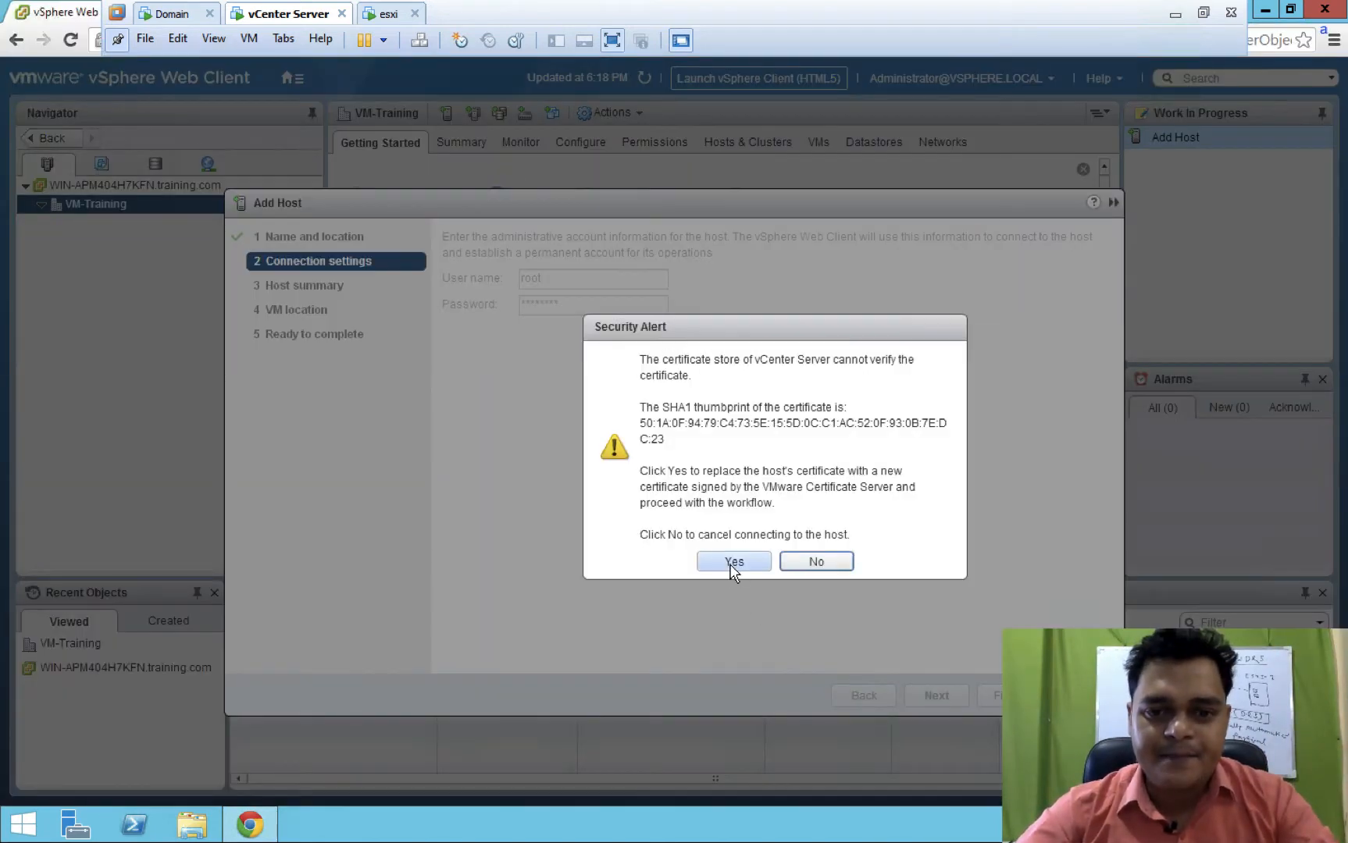
{"action": "left_click", "coordinate": [732, 563]}
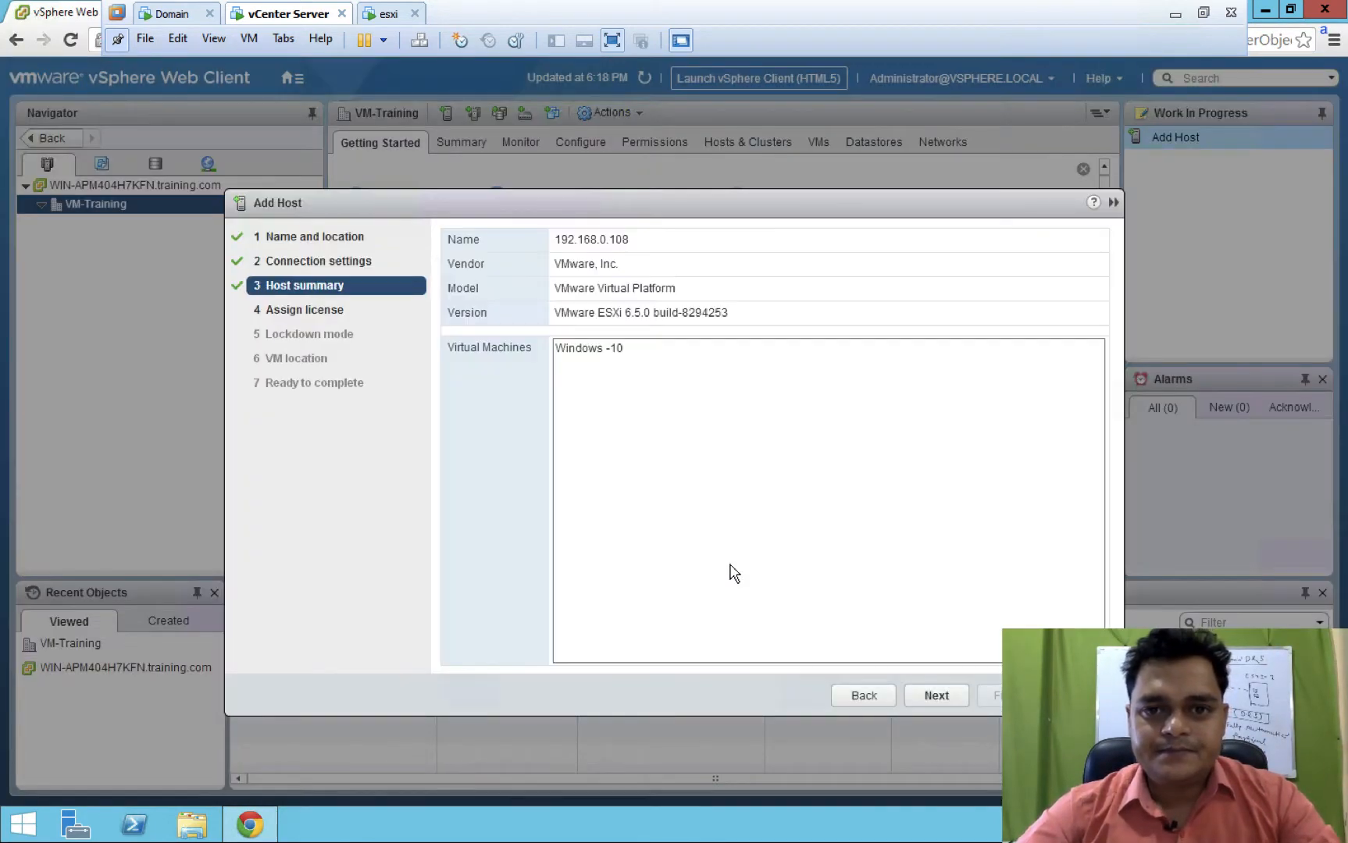
- Finish adding the host with the Evaluation License, lockdown mode Disabled and VM location VM-Training
{"action": "left_click", "coordinate": [940, 700]}
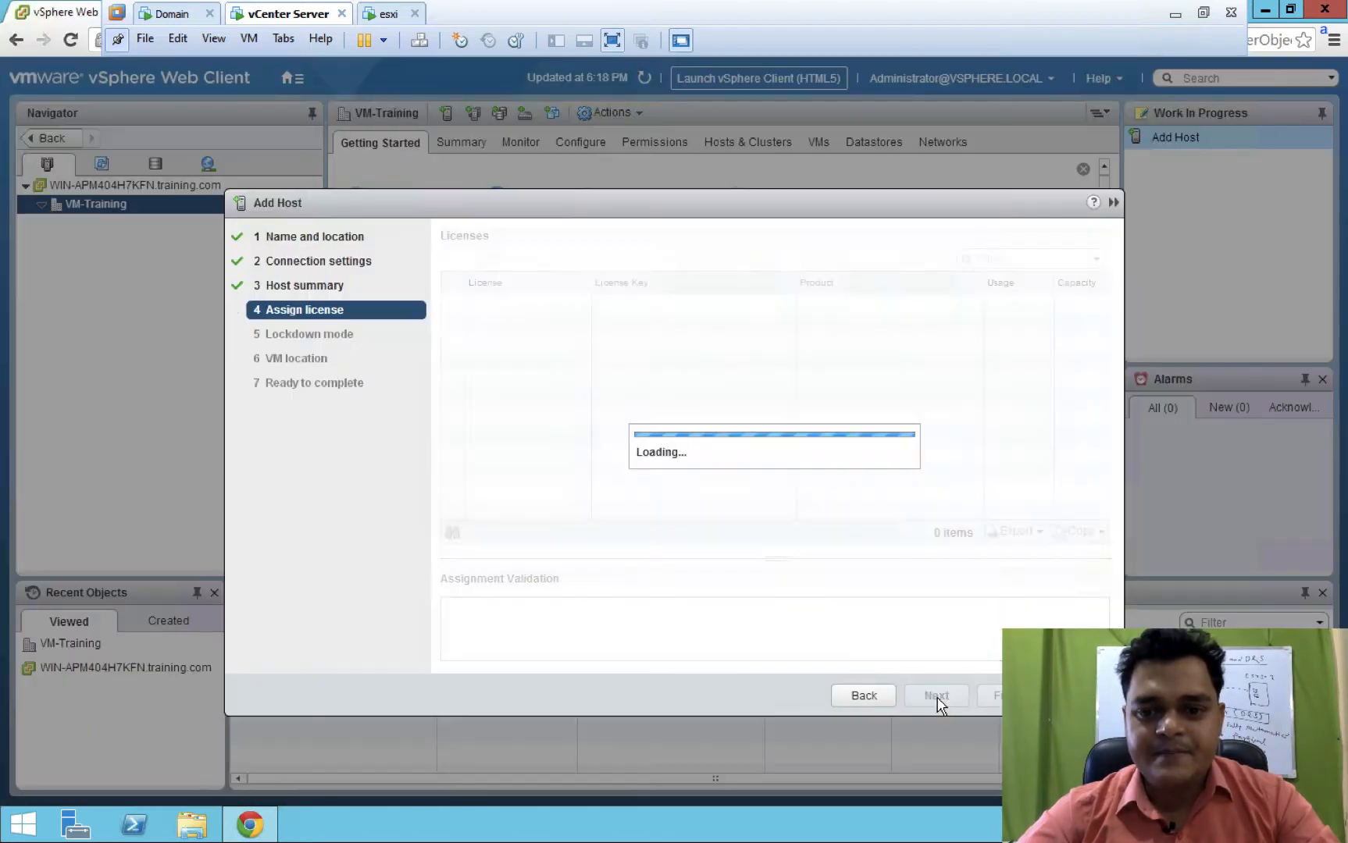
{"action": "left_click", "coordinate": [937, 697]}
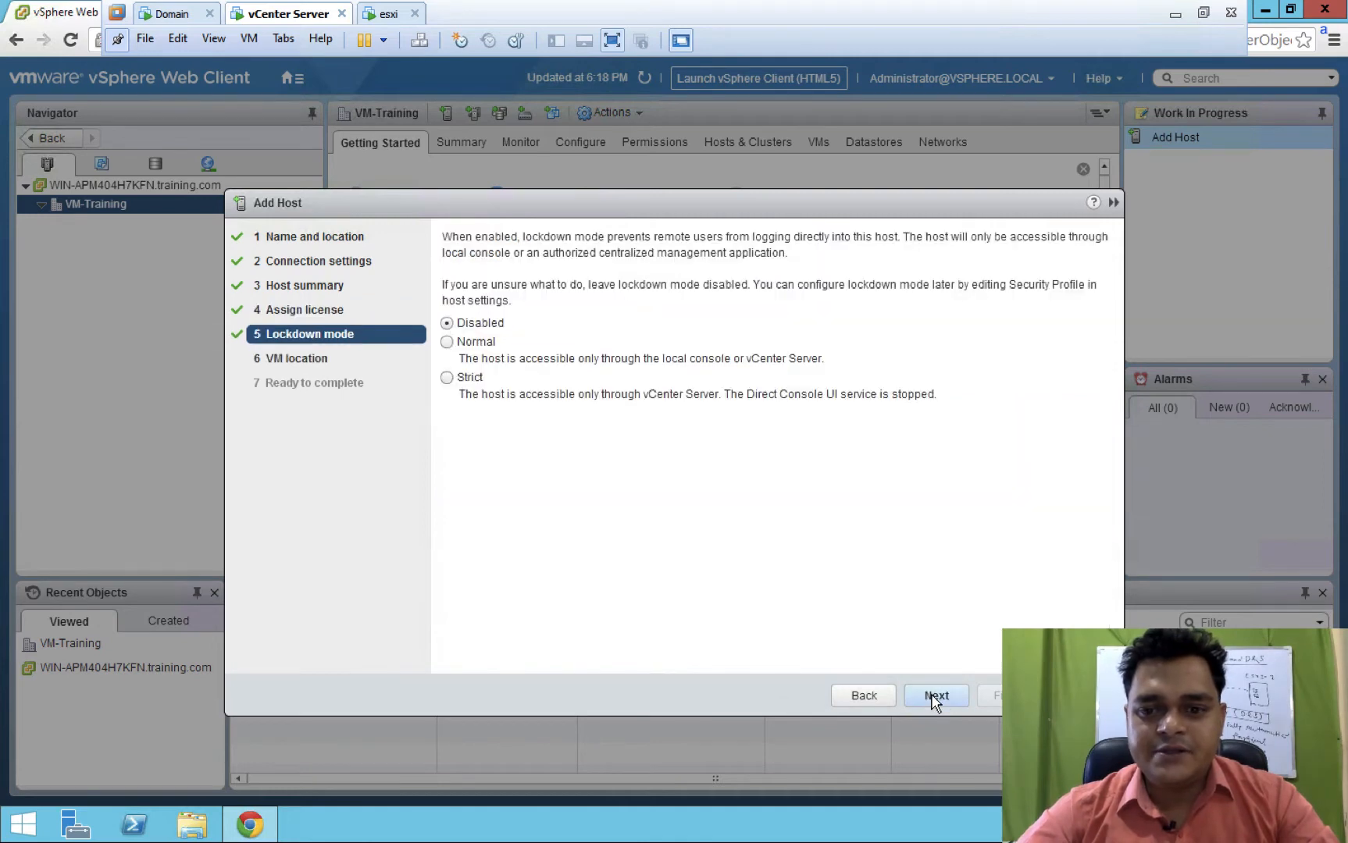
{"action": "left_click", "coordinate": [939, 695]}
{"action": "left_click", "coordinate": [939, 695]}
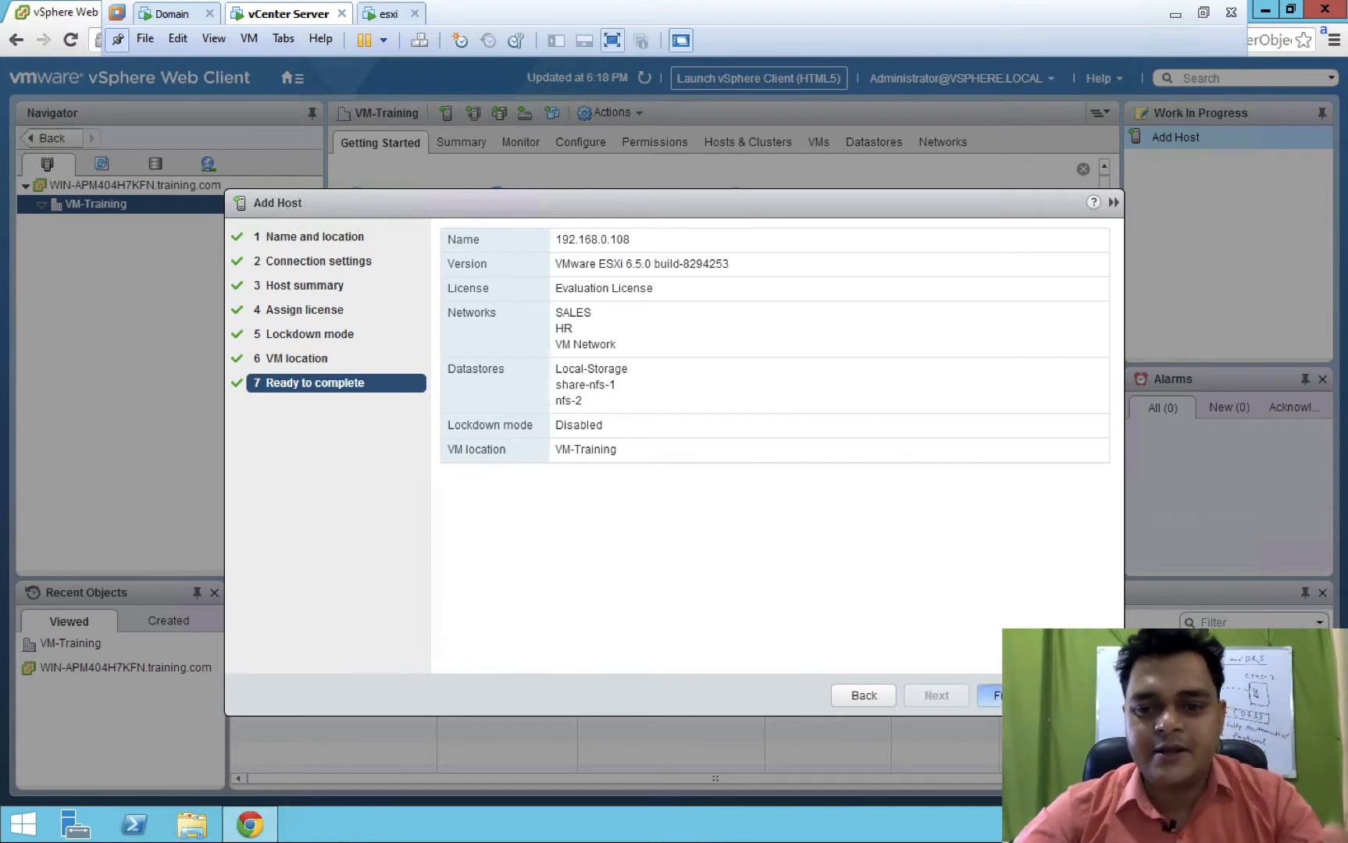
{"action": "left_click", "coordinate": [996, 695]}
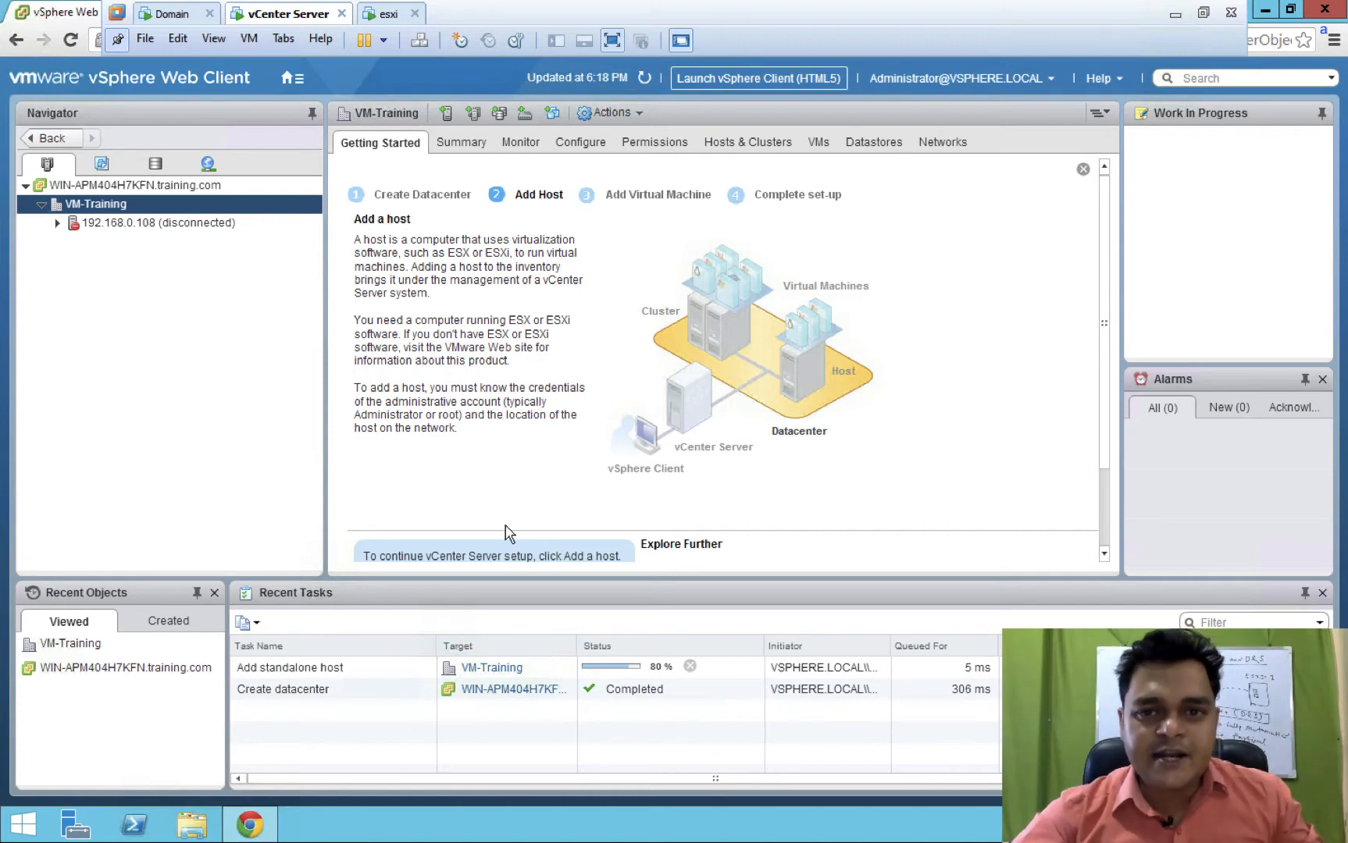
- Start adding a second host to the VM-Training datacenter with the IP address 192.168.0.112 and proceed to its connection settings
{"action": "right_click", "coordinate": [88, 208]}
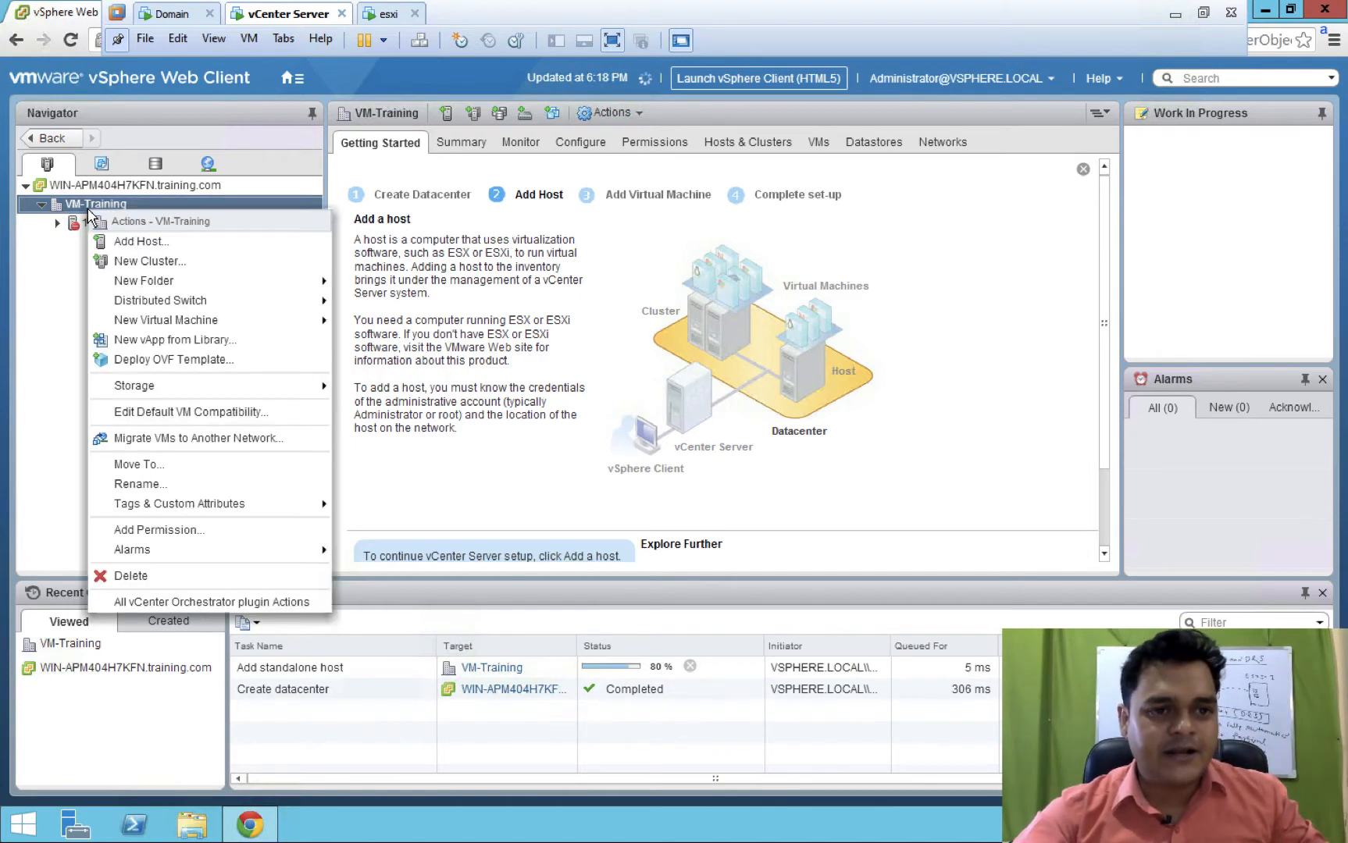
{"action": "left_click", "coordinate": [148, 241]}
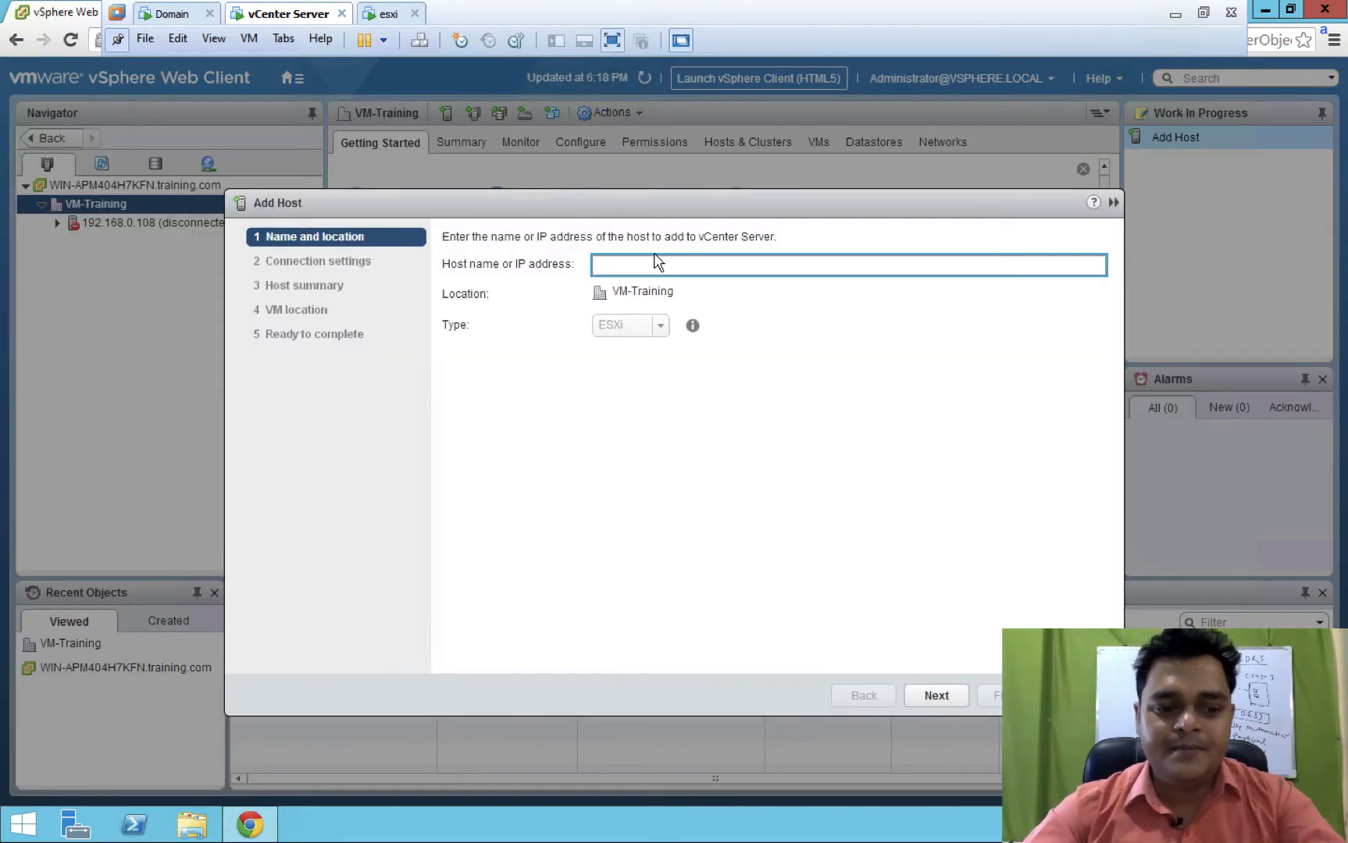
{"action": "type", "text": "192.16"}
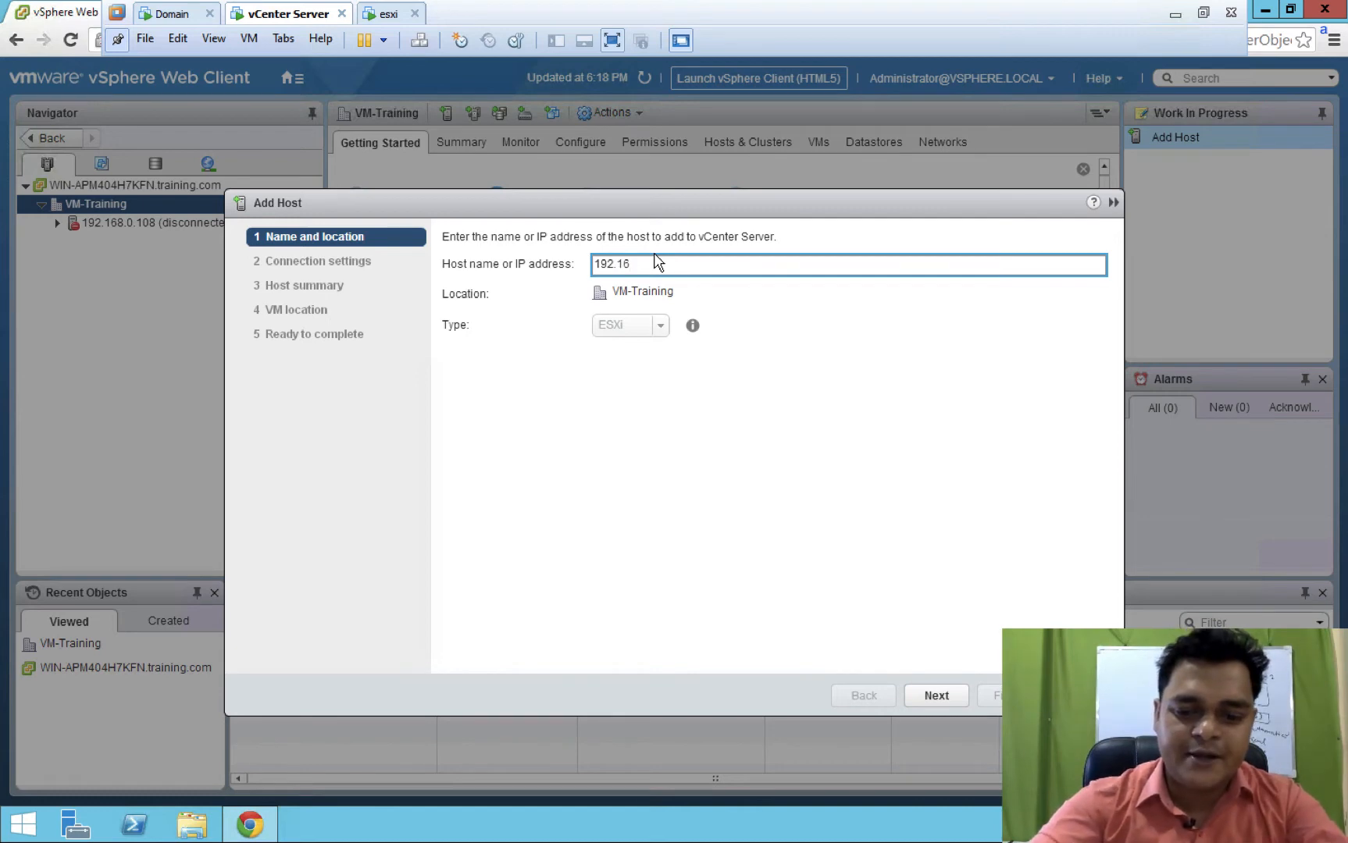
{"action": "type", "text": "8.0.112"}
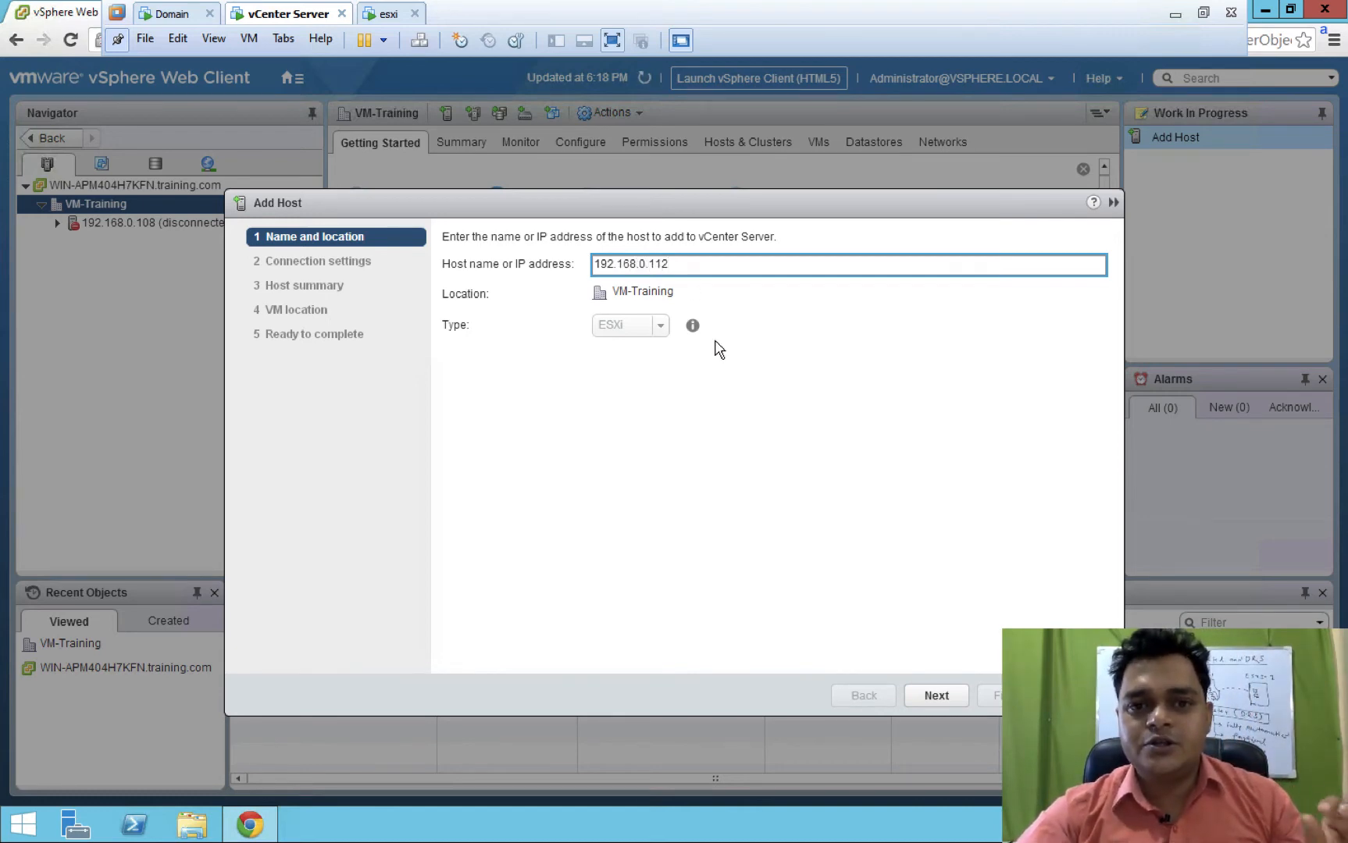
{"action": "left_click", "coordinate": [931, 694]}
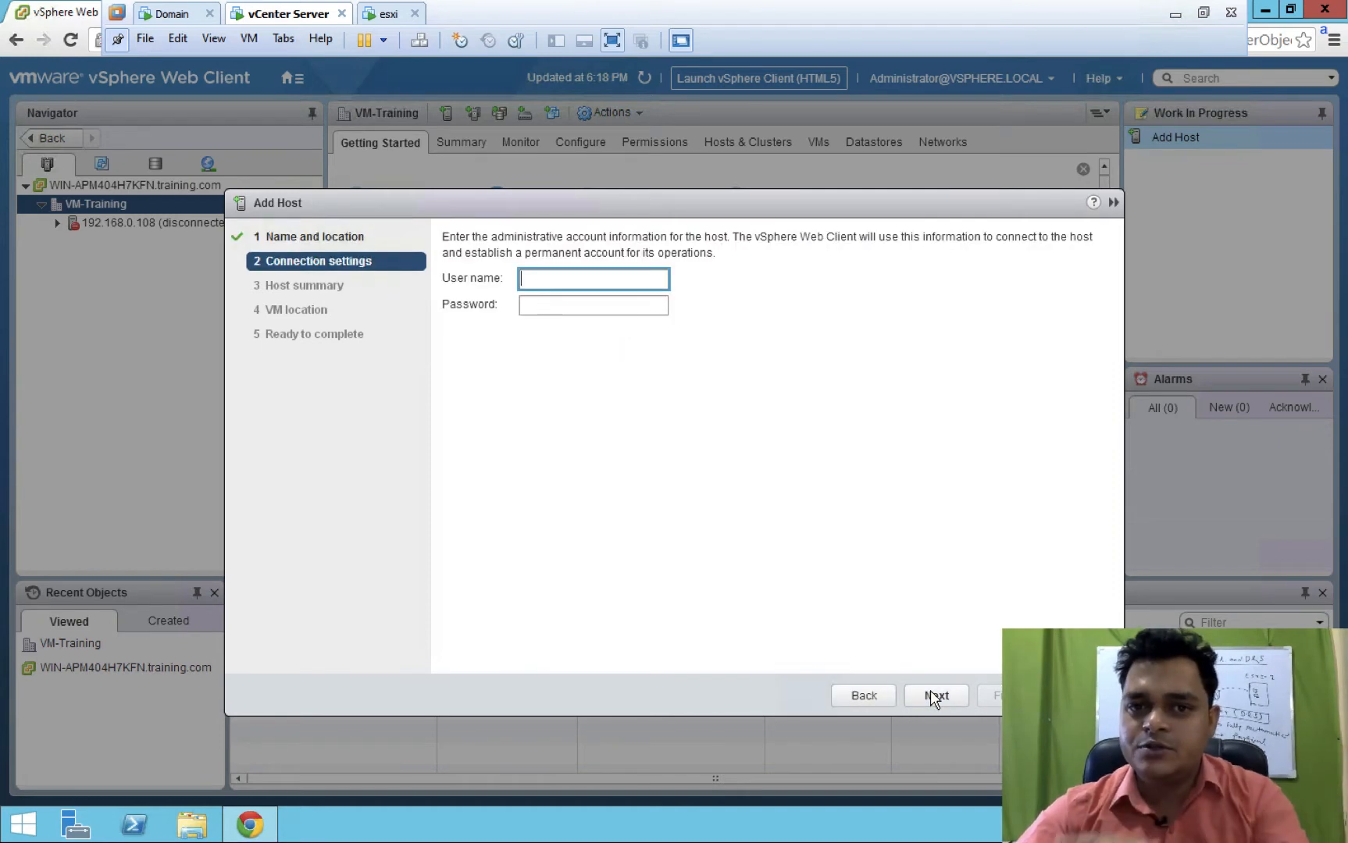
- Enter the user name root and the account password for host 192.168.0.112, retry the connection, and accept replacing its certificate
{"action": "type", "text": "root"}
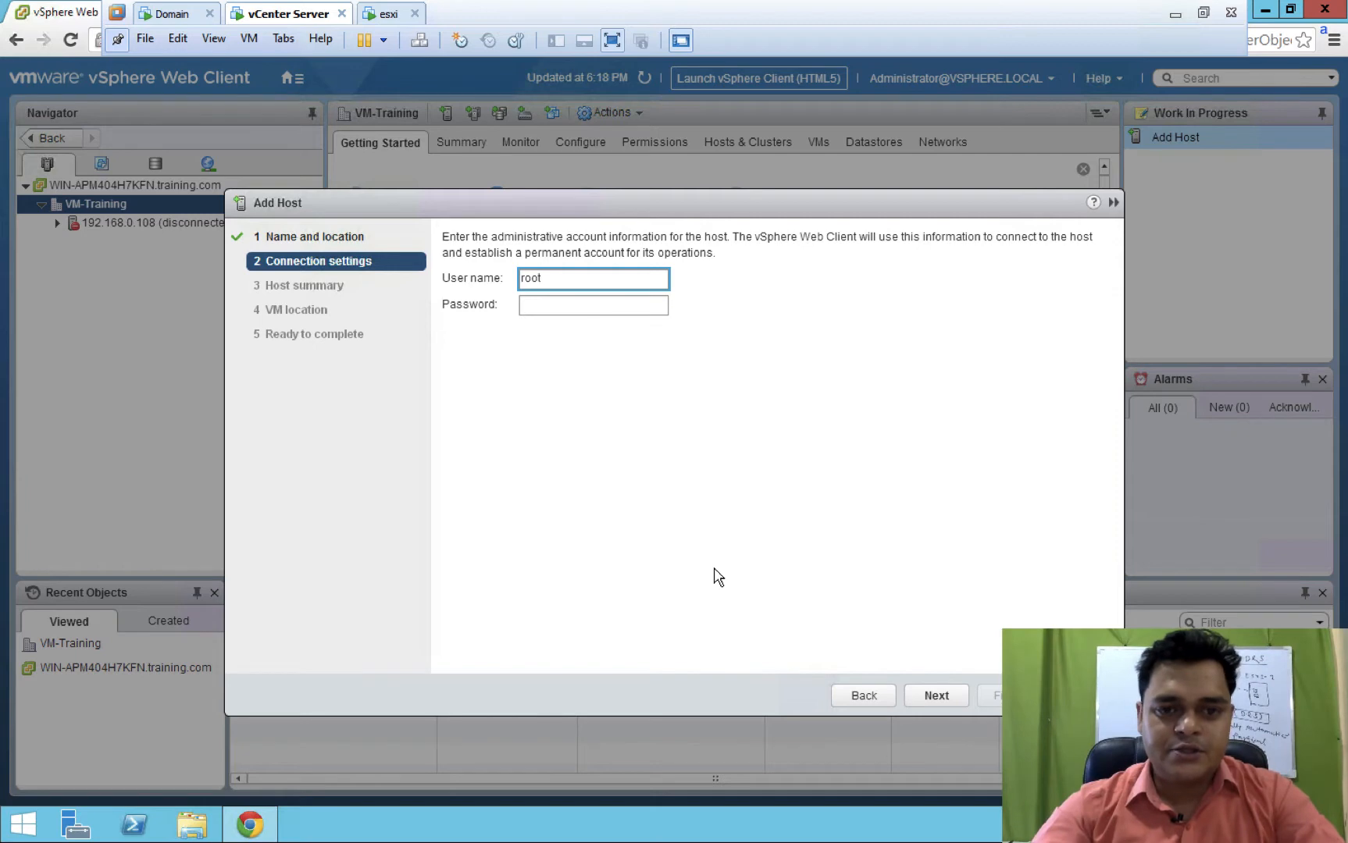
{"action": "left_click", "coordinate": [569, 302]}
{"action": "type", "text": "***"}
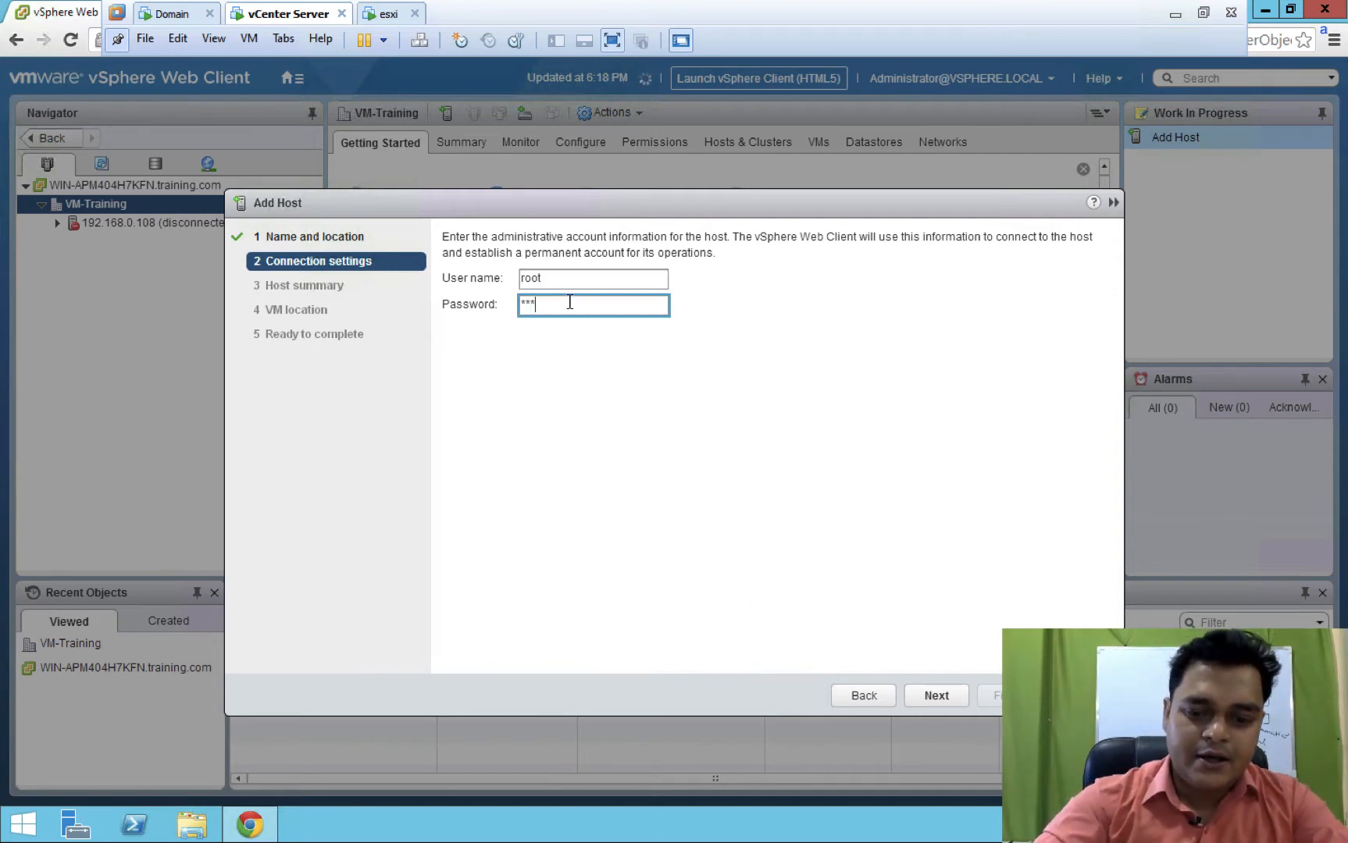
{"action": "key", "text": "Return"}
{"action": "type", "text": "******"}
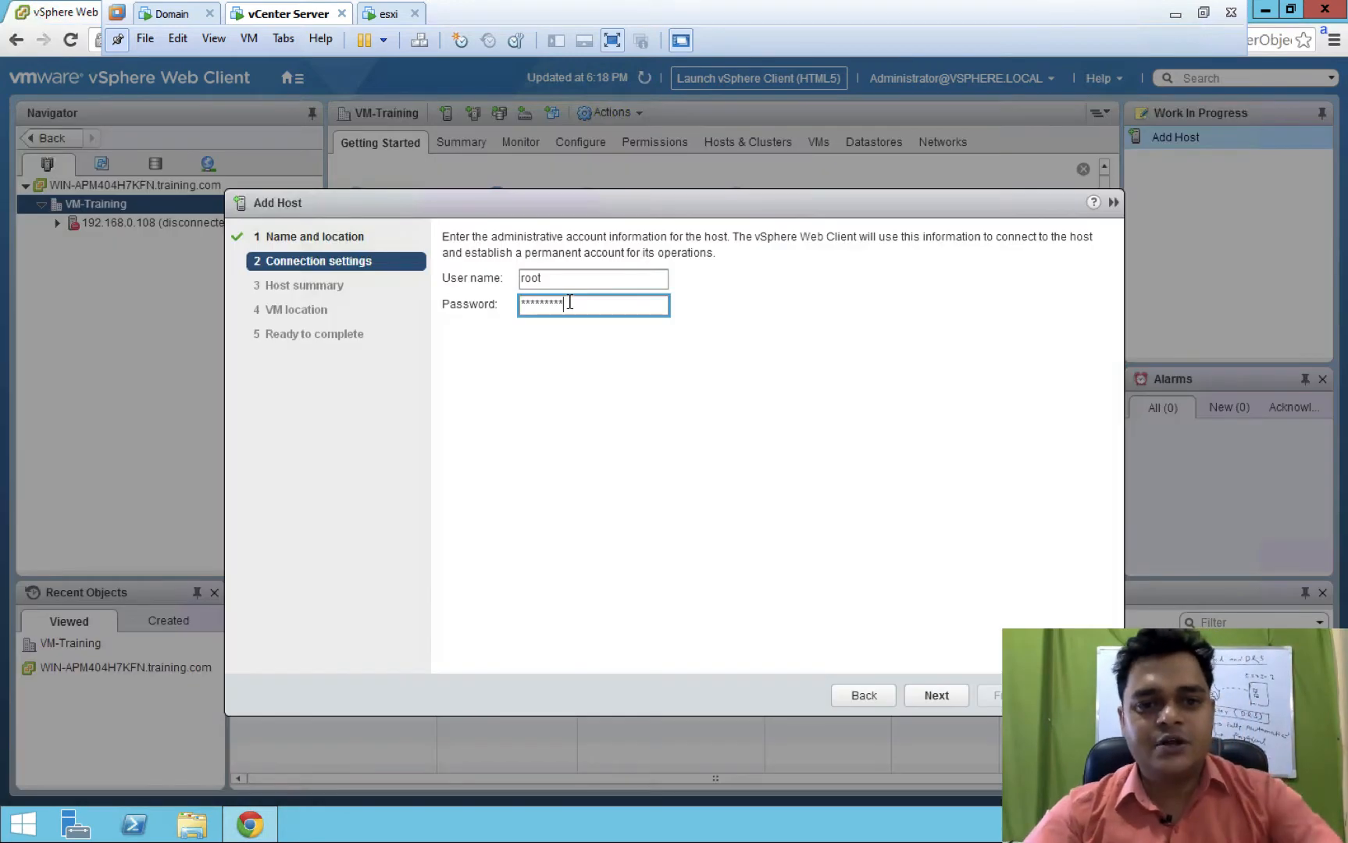
{"action": "left_click", "coordinate": [931, 695]}
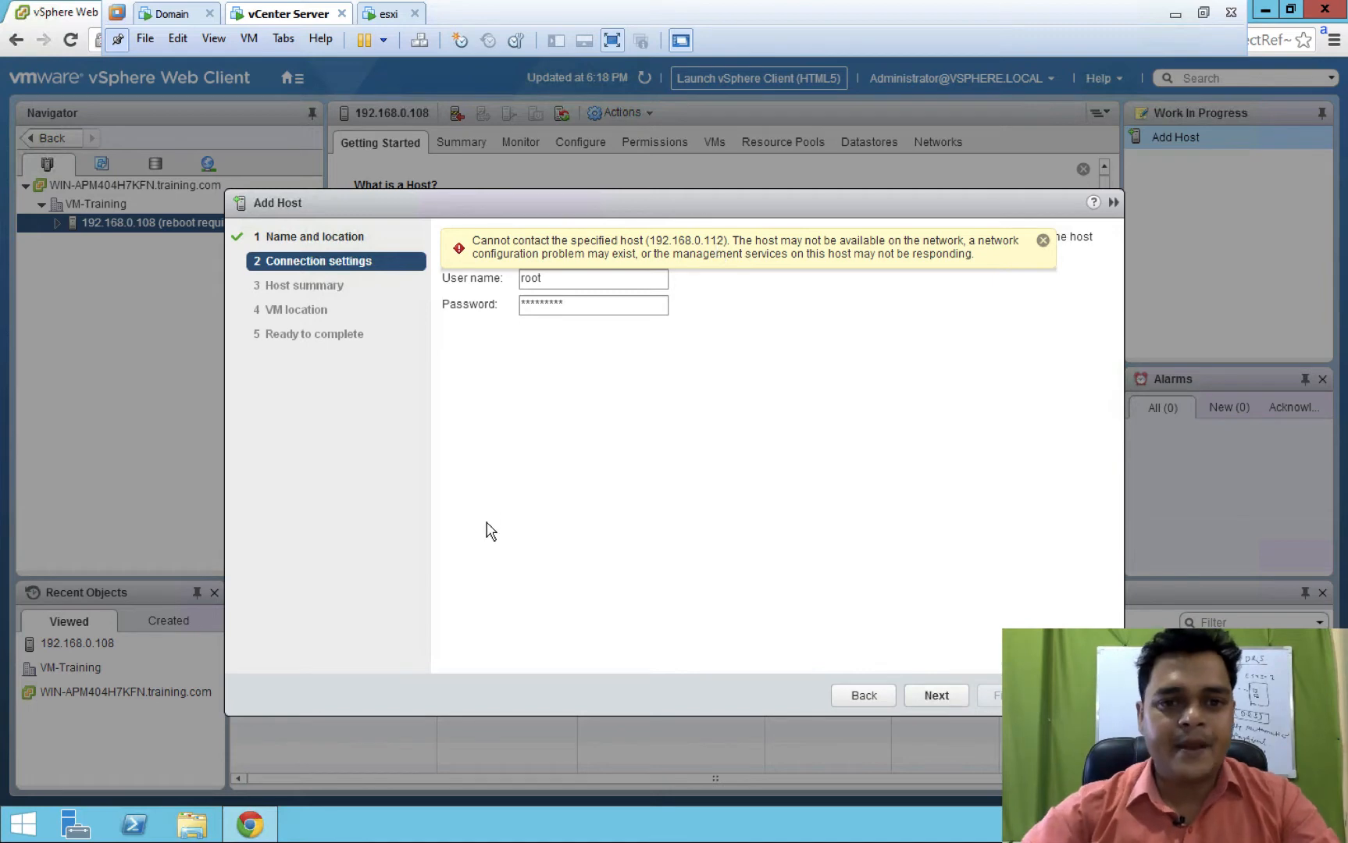
{"action": "left_click", "coordinate": [946, 702]}
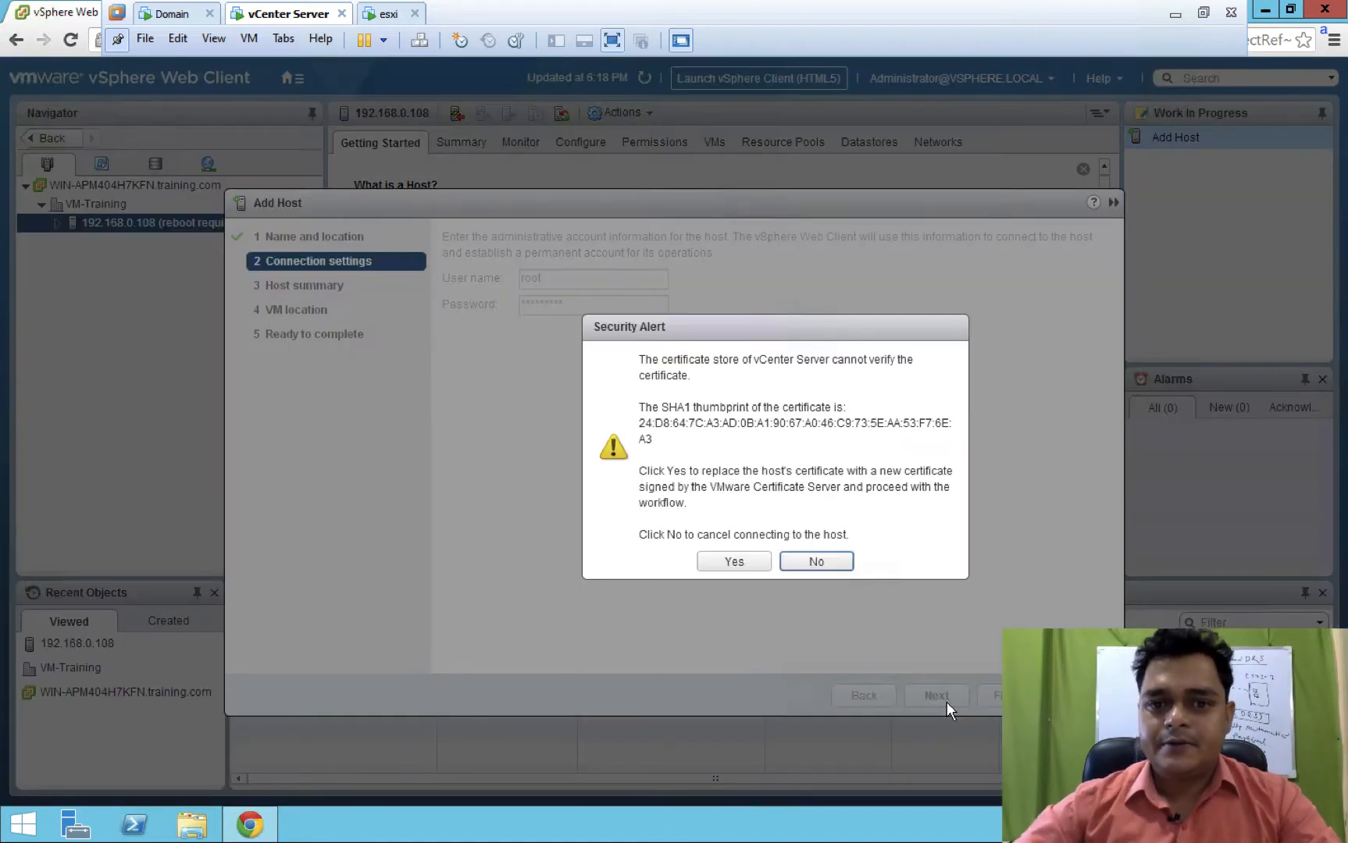
{"action": "left_click", "coordinate": [717, 563]}
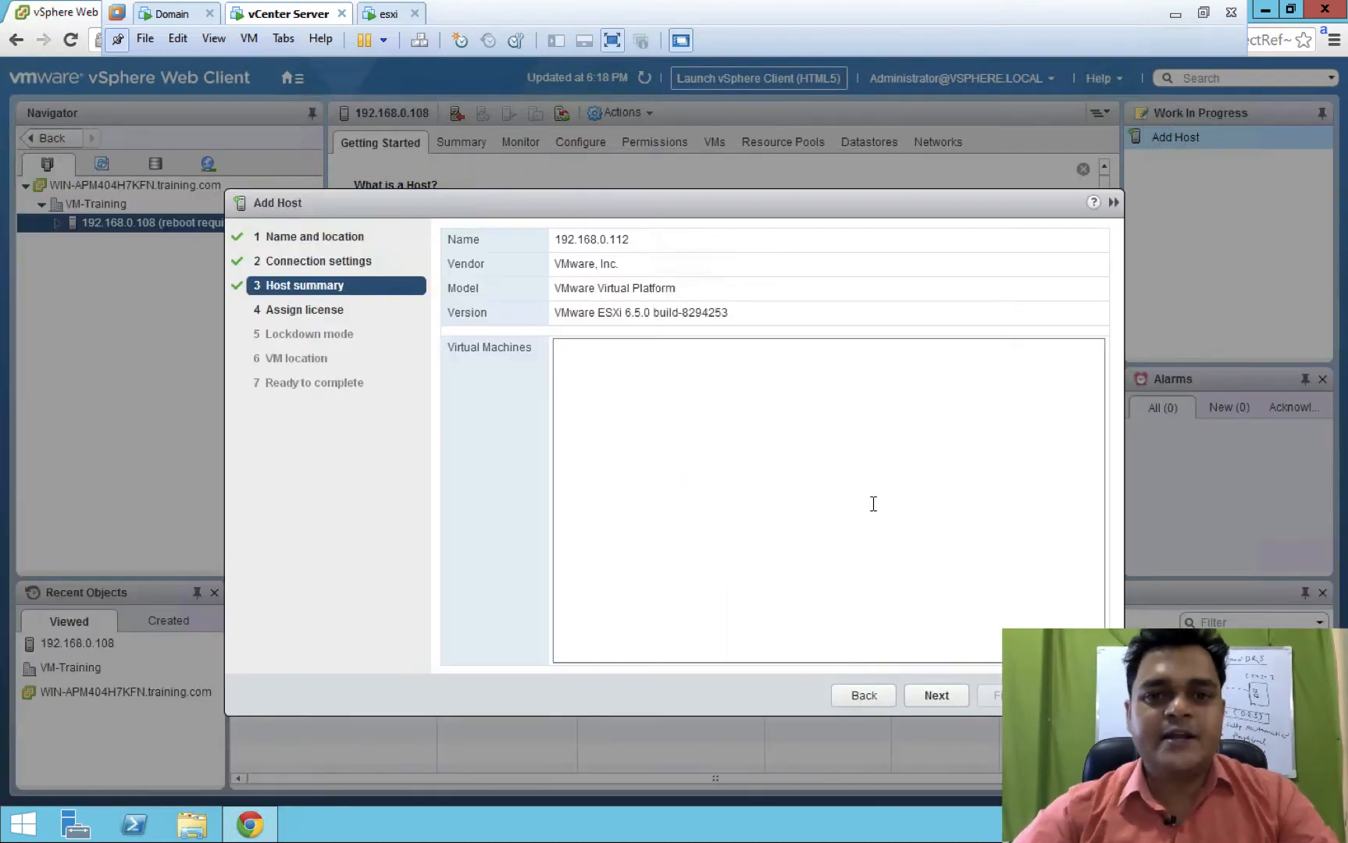
- Finish adding host 192.168.0.112 with the Evaluation License, lockdown mode Disabled and VM location VM-Training
{"action": "left_click", "coordinate": [937, 695]}
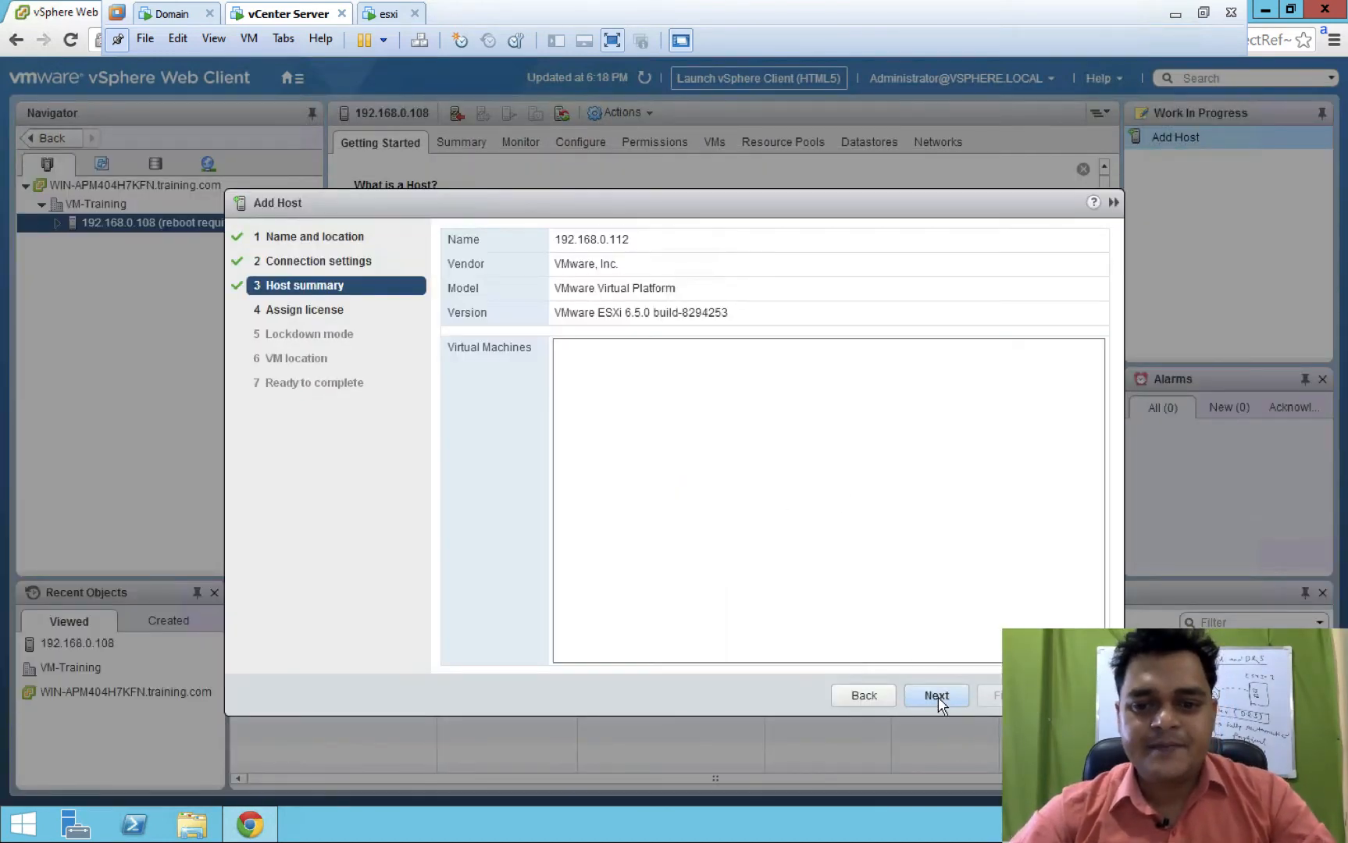
{"action": "left_click", "coordinate": [938, 697]}
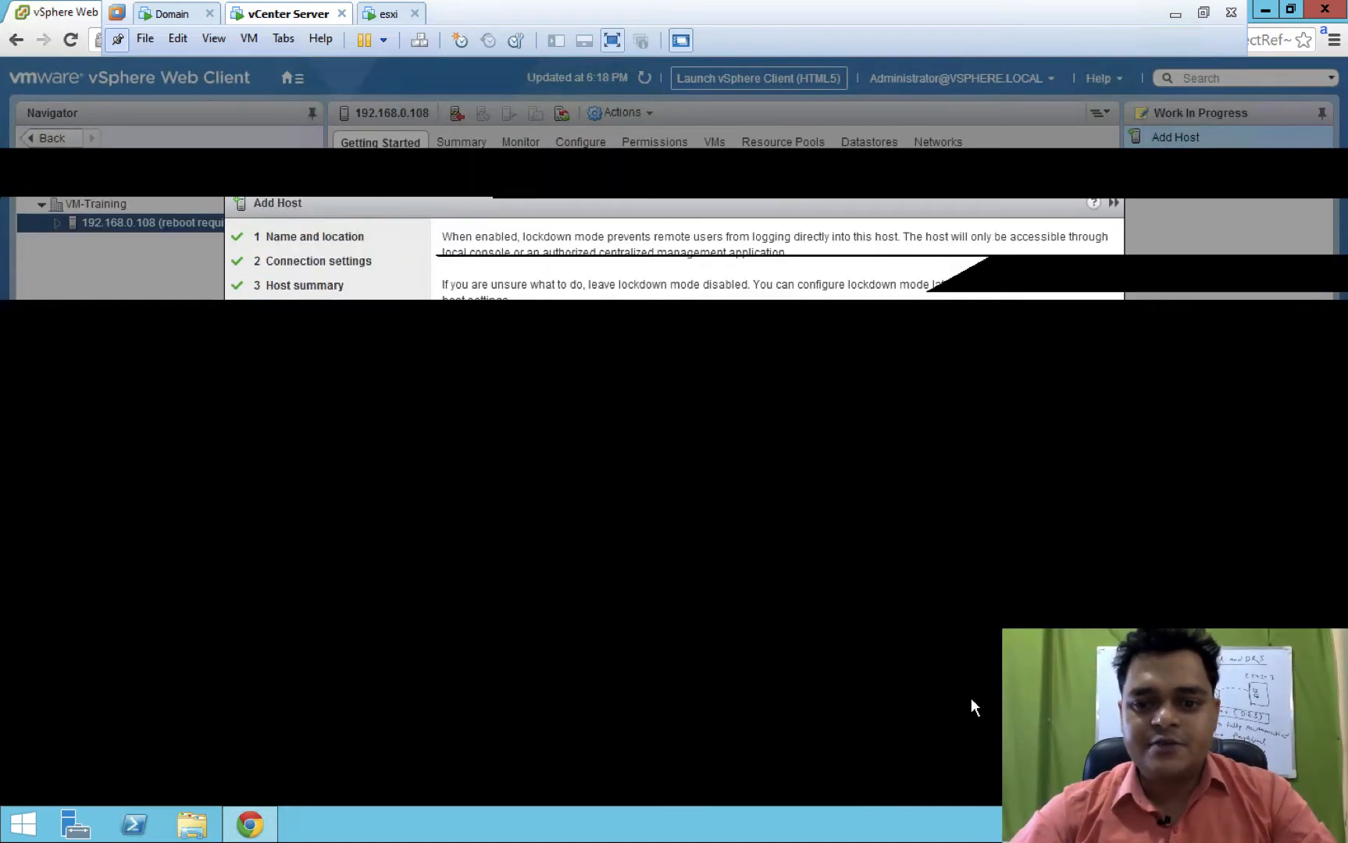
{"action": "left_click", "coordinate": [944, 696]}
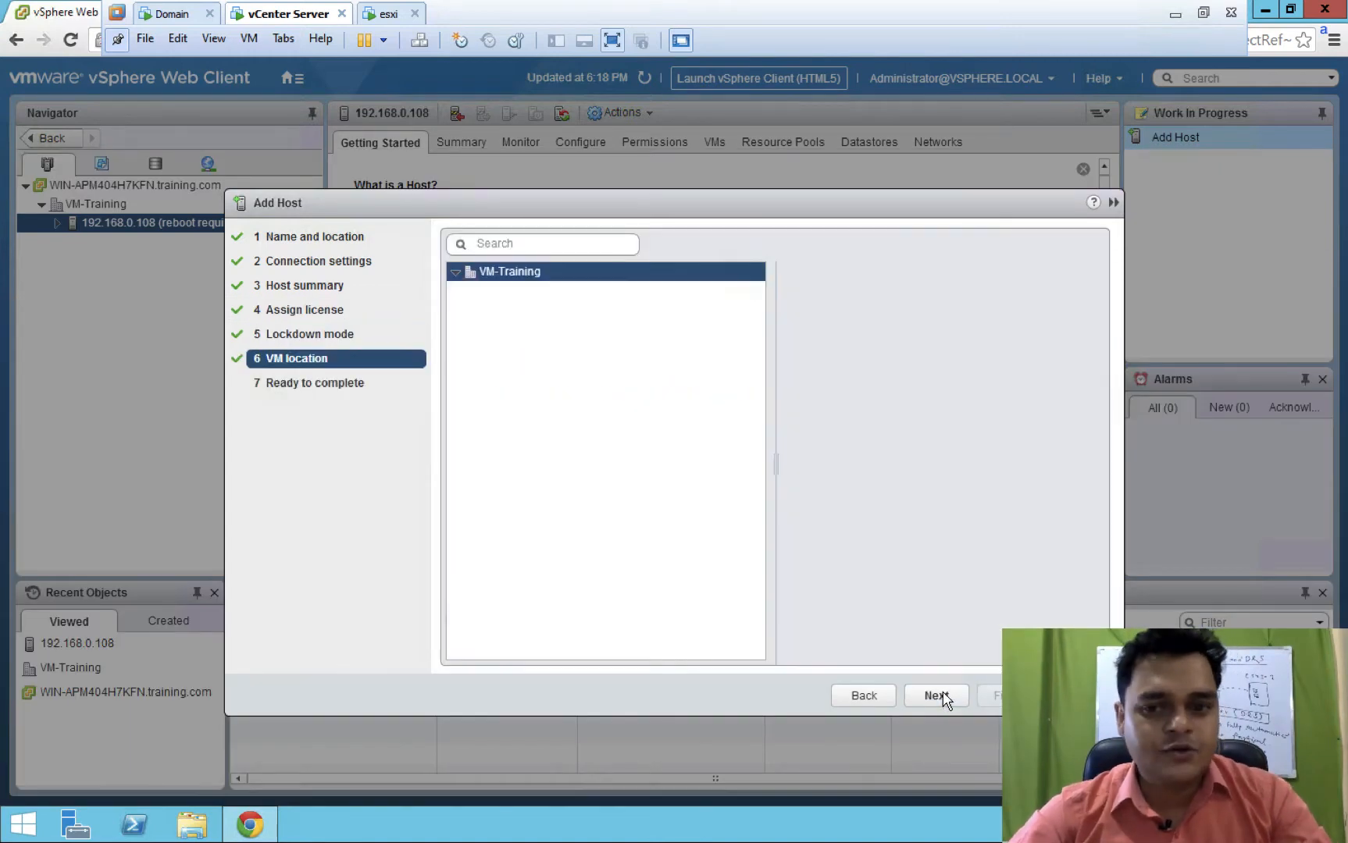
{"action": "left_click", "coordinate": [919, 691]}
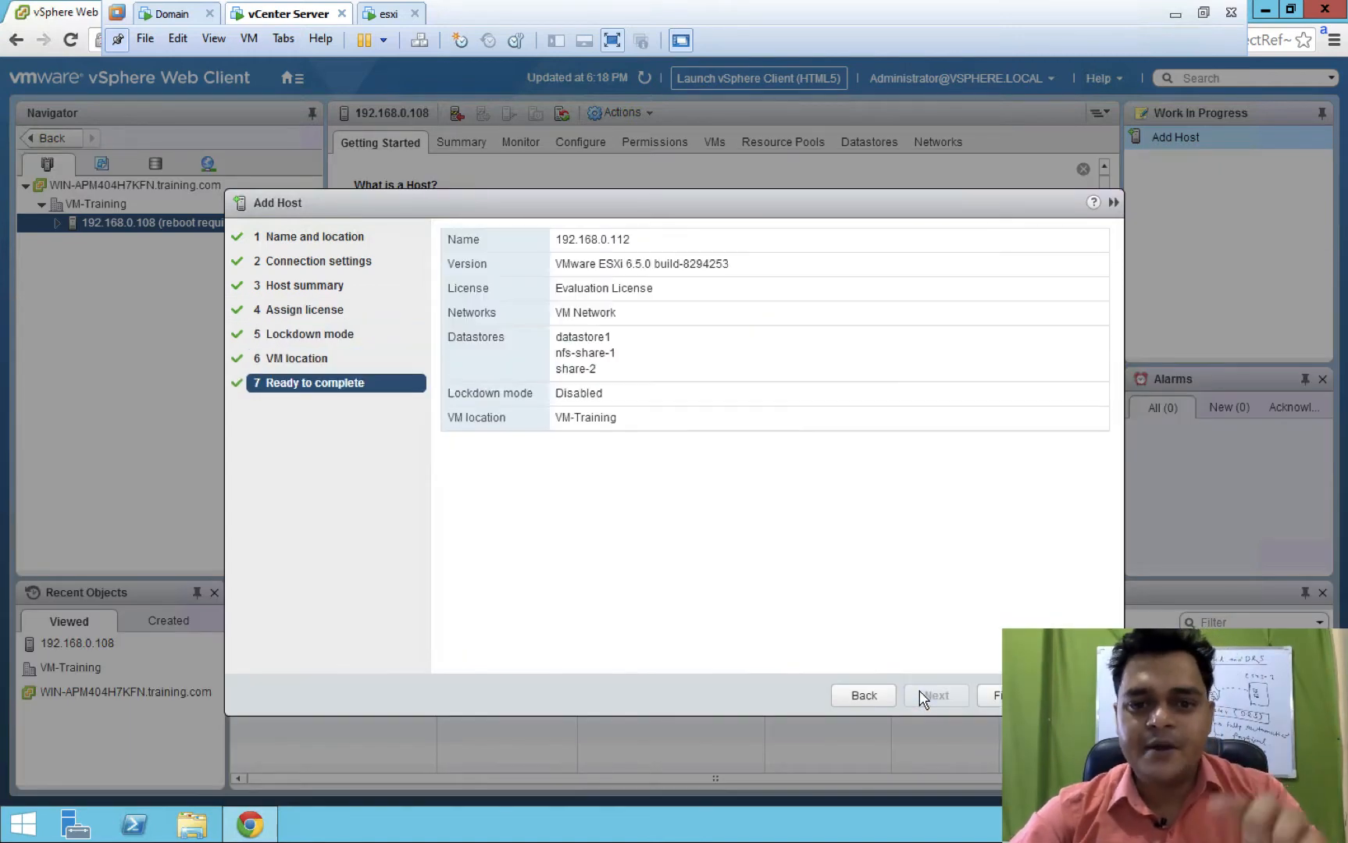
{"action": "left_click", "coordinate": [995, 695]}
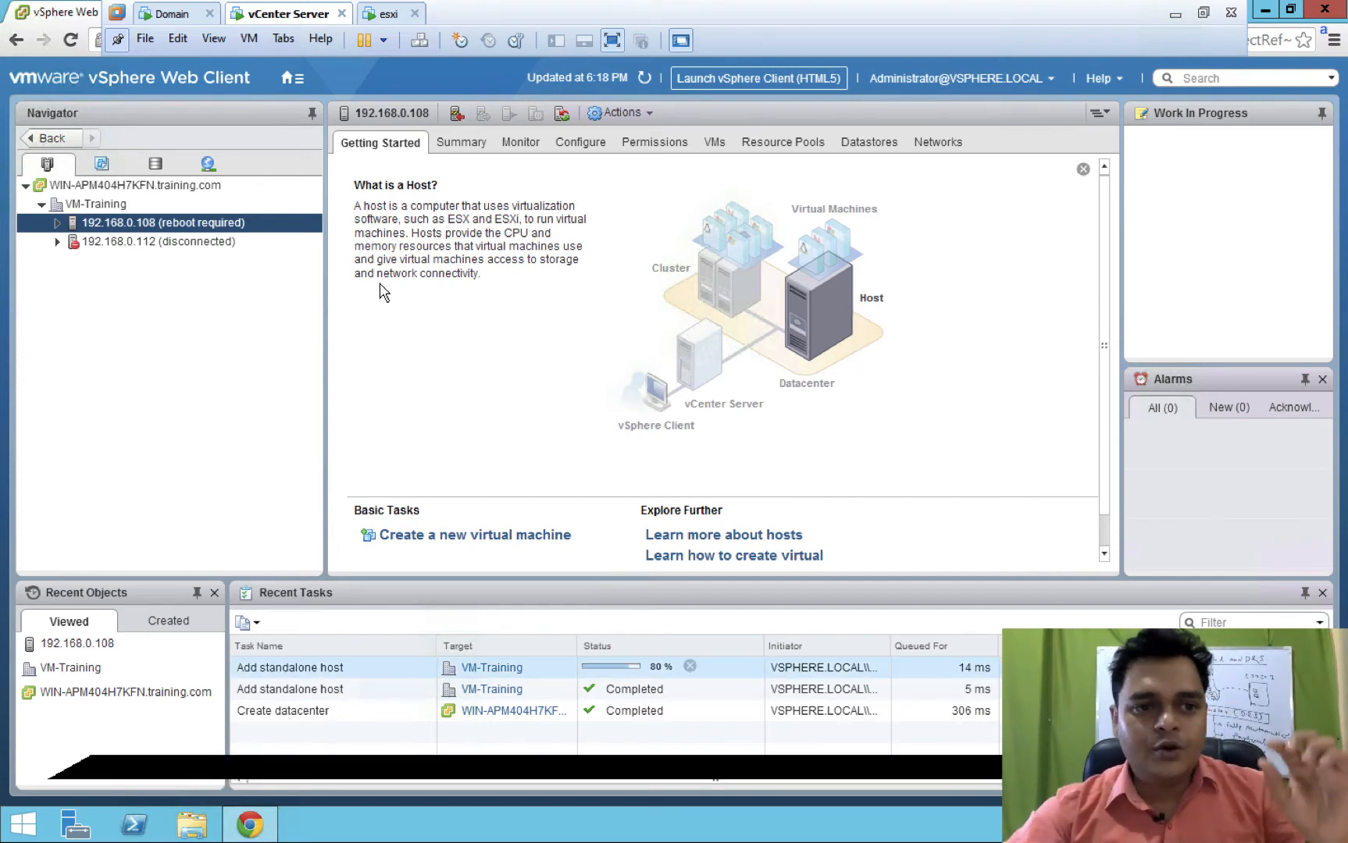
- Expand host 192.168.0.108 in the inventory and examine the datastores of 192.168.0.108 and 192.168.0.112
{"action": "double_click", "coordinate": [154, 222]}
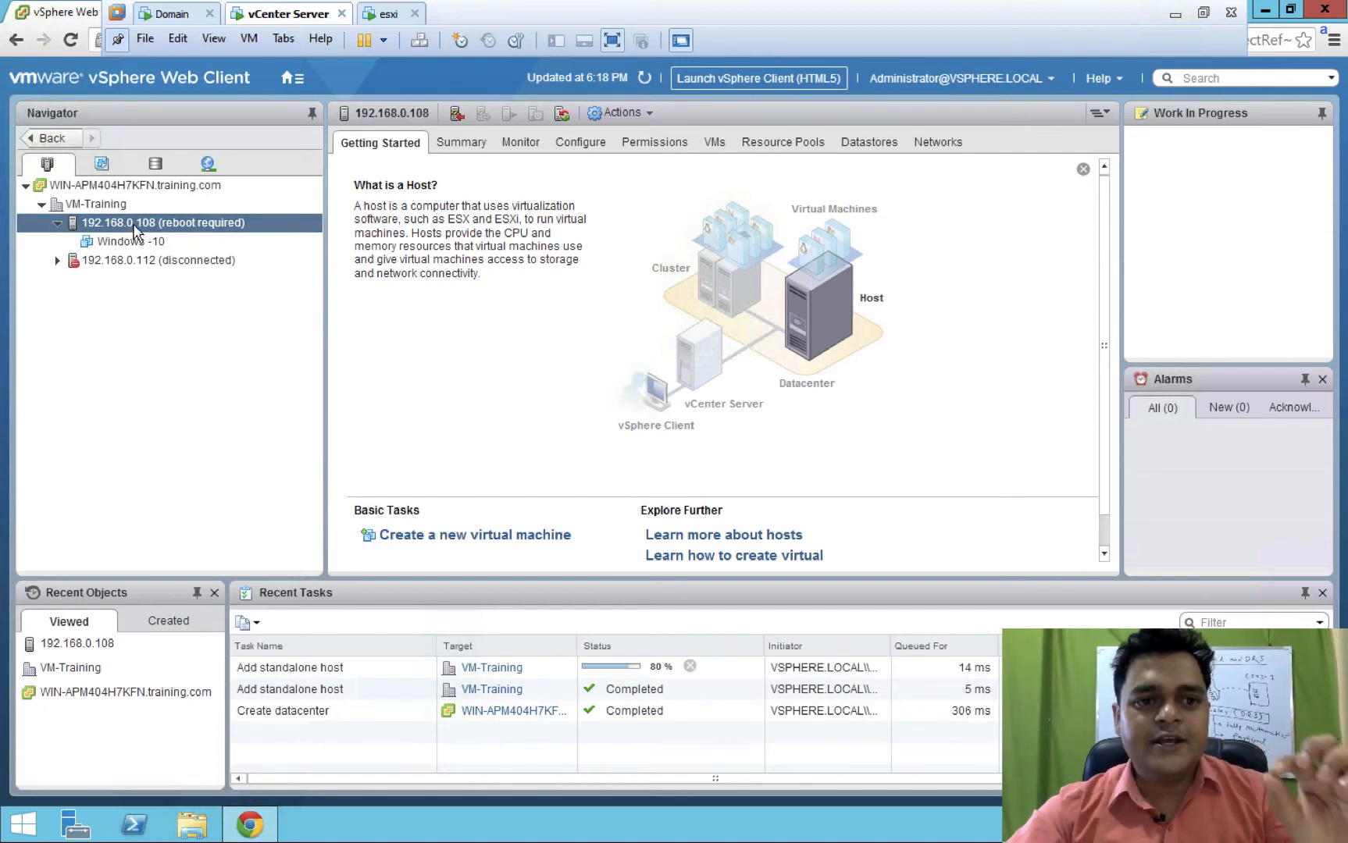
{"action": "left_click", "coordinate": [887, 148]}
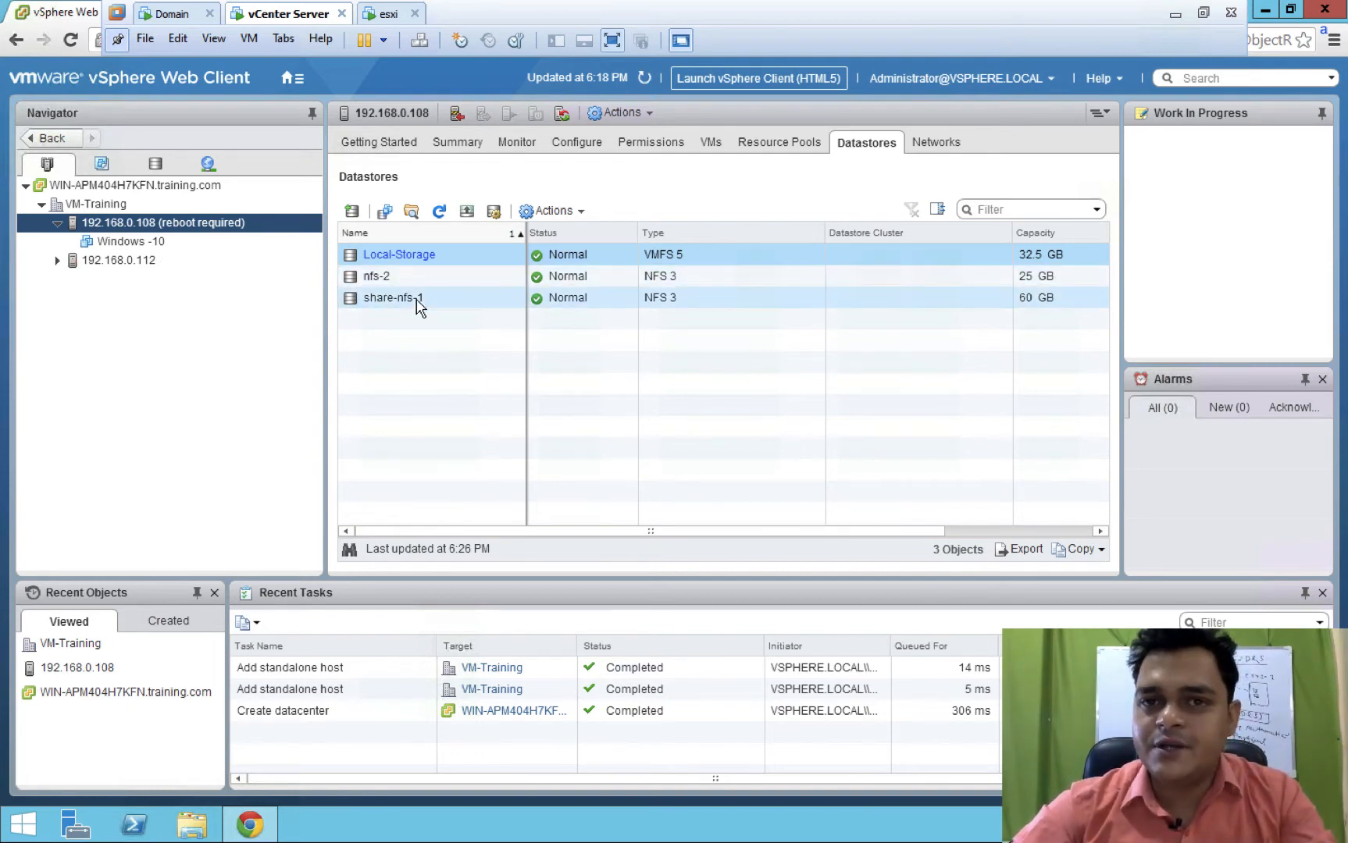
{"action": "left_click", "coordinate": [139, 265]}
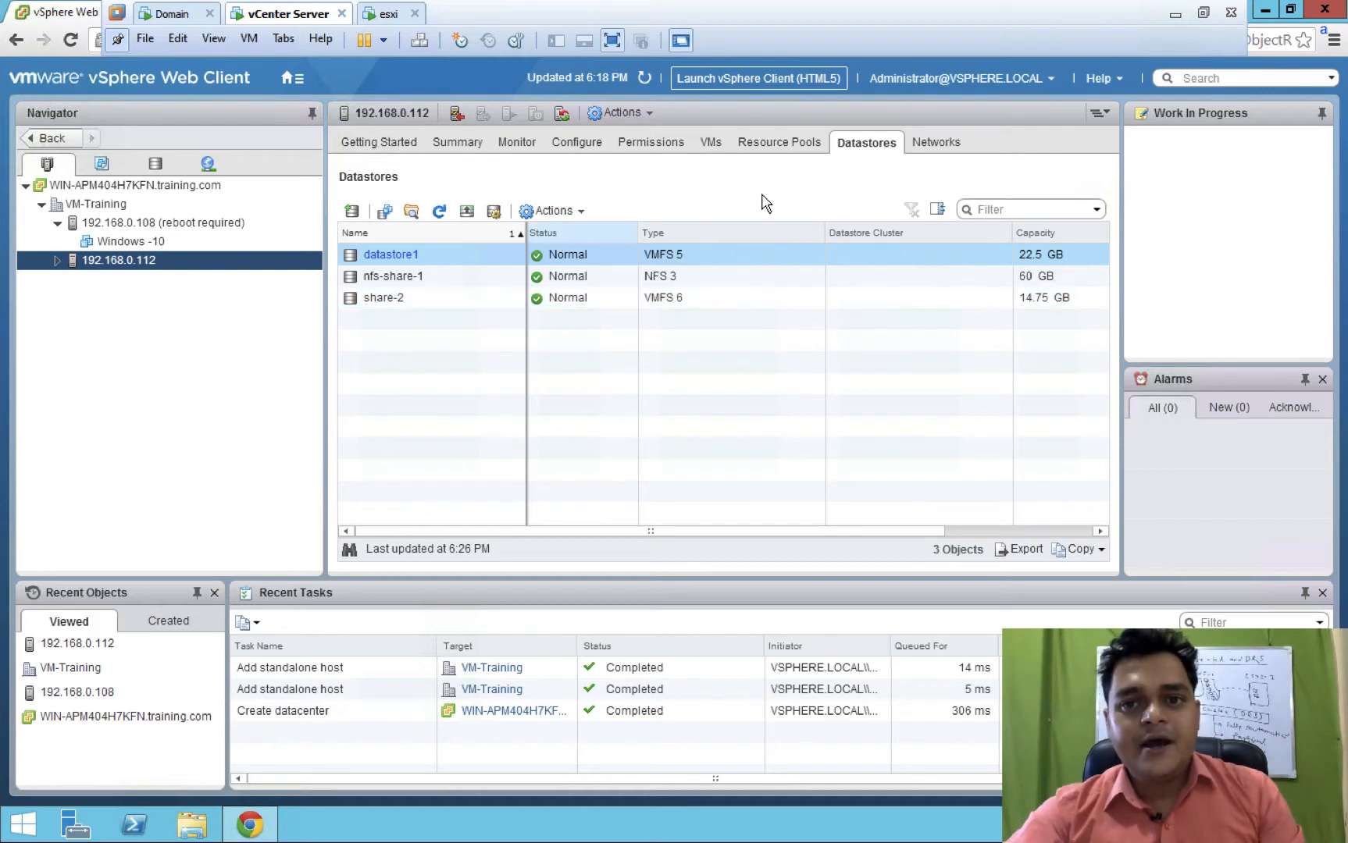
- Examine the networks of host 192.168.0.112, including VM Network's configuration, and view the SALES network
{"action": "left_click", "coordinate": [931, 145]}
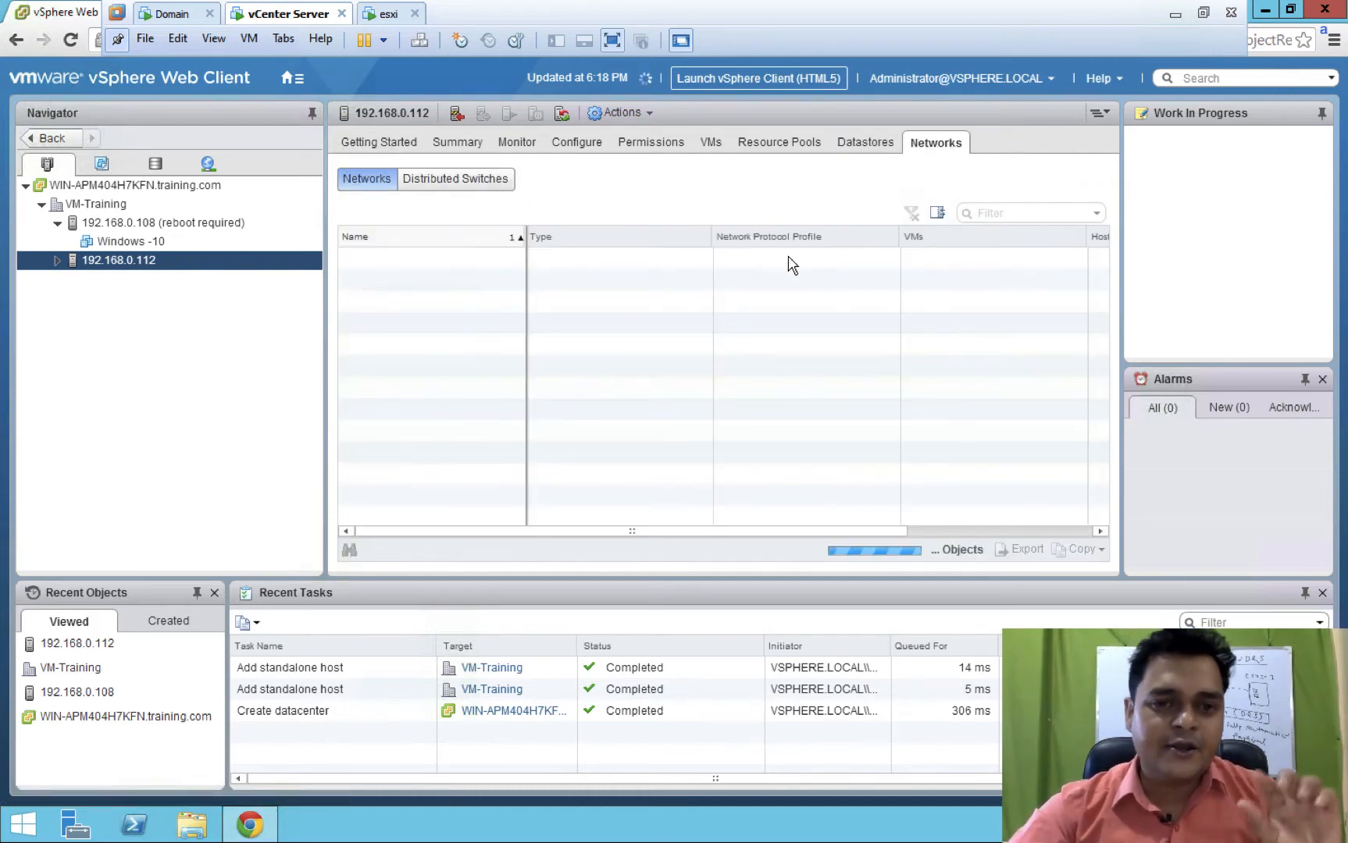
{"action": "left_click", "coordinate": [398, 260]}
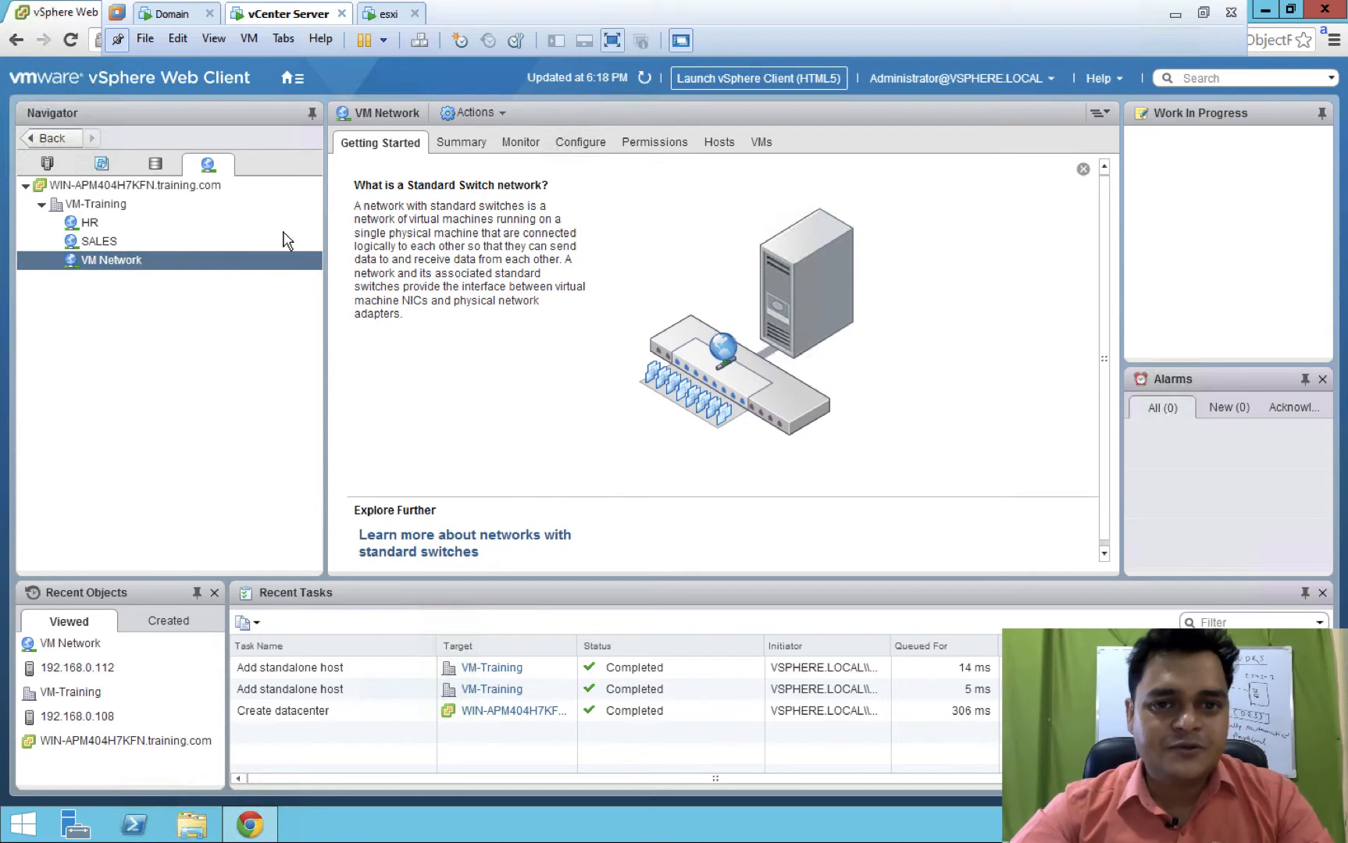
{"action": "left_click", "coordinate": [578, 145]}
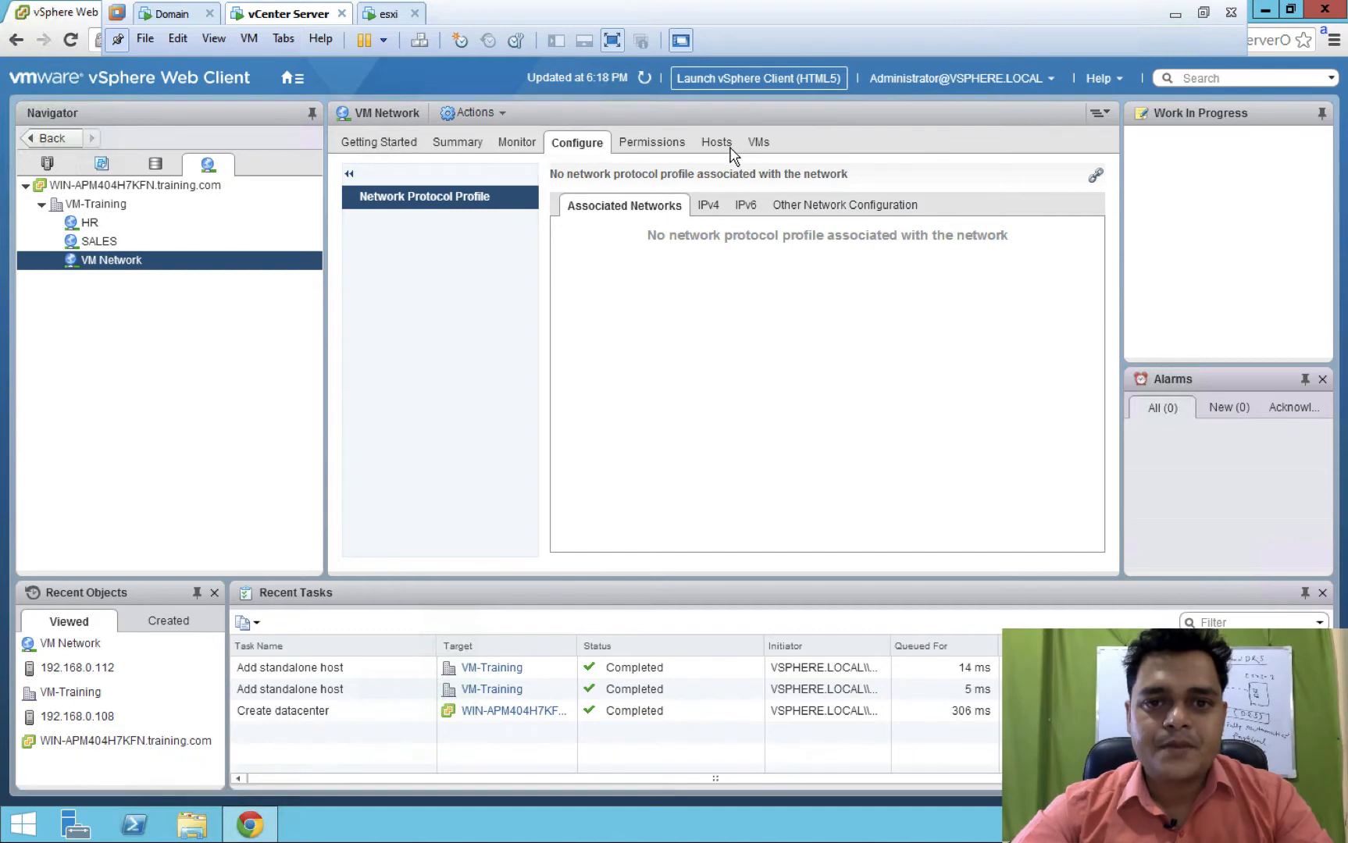
{"action": "left_click", "coordinate": [386, 148]}
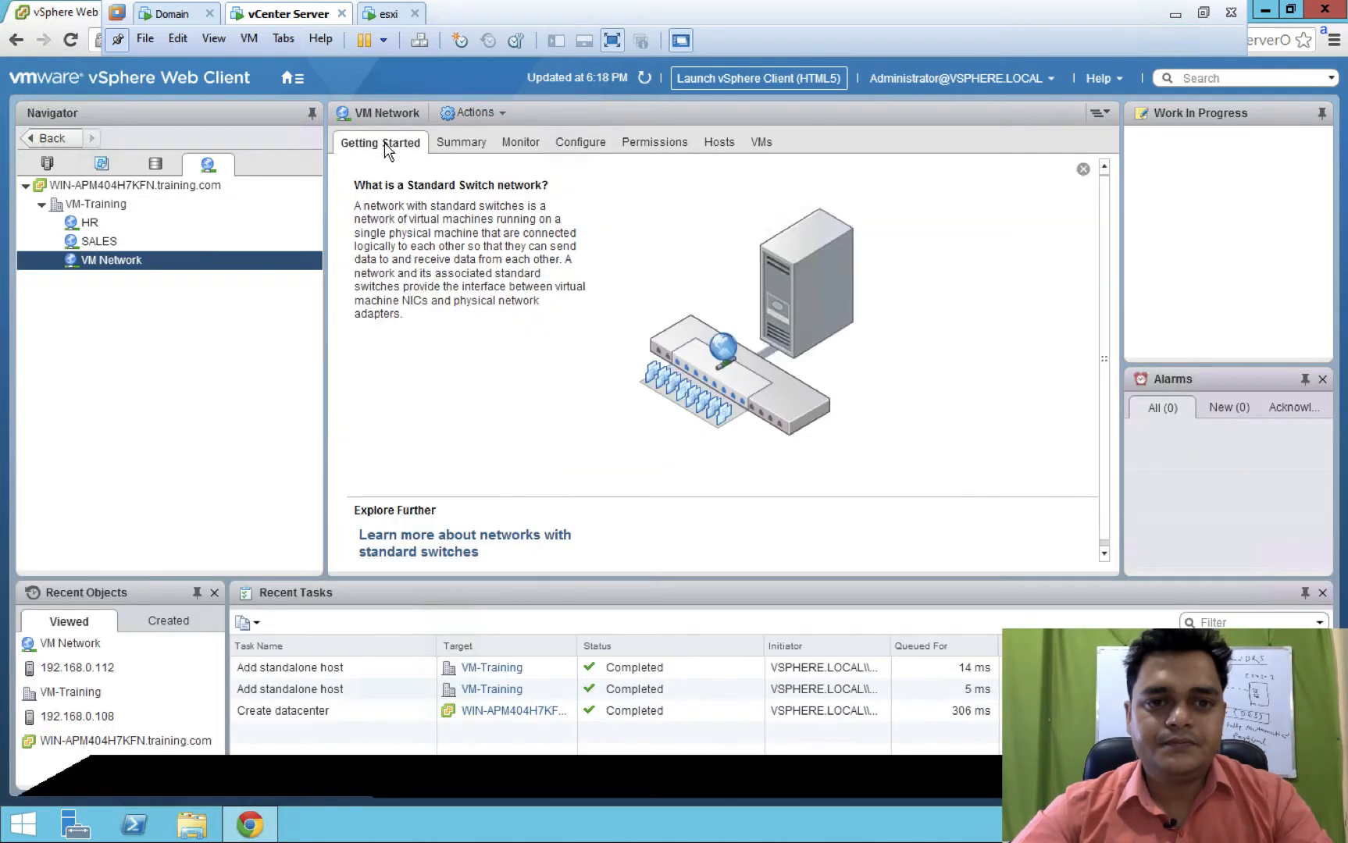
{"action": "left_click", "coordinate": [103, 238]}
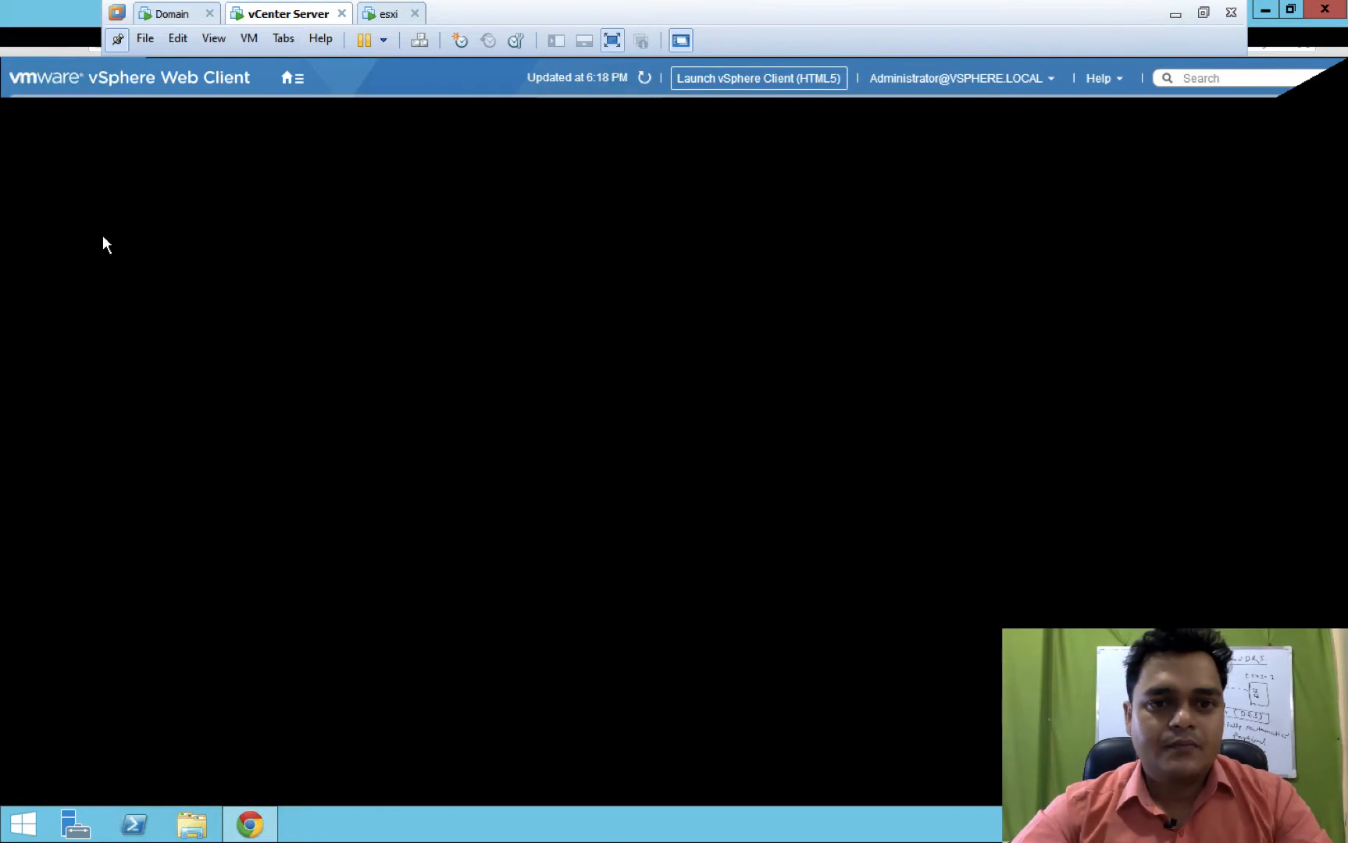
{"action": "key", "text": "ctrl+Left"}
{"action": "key", "text": "ctrl+Left"}
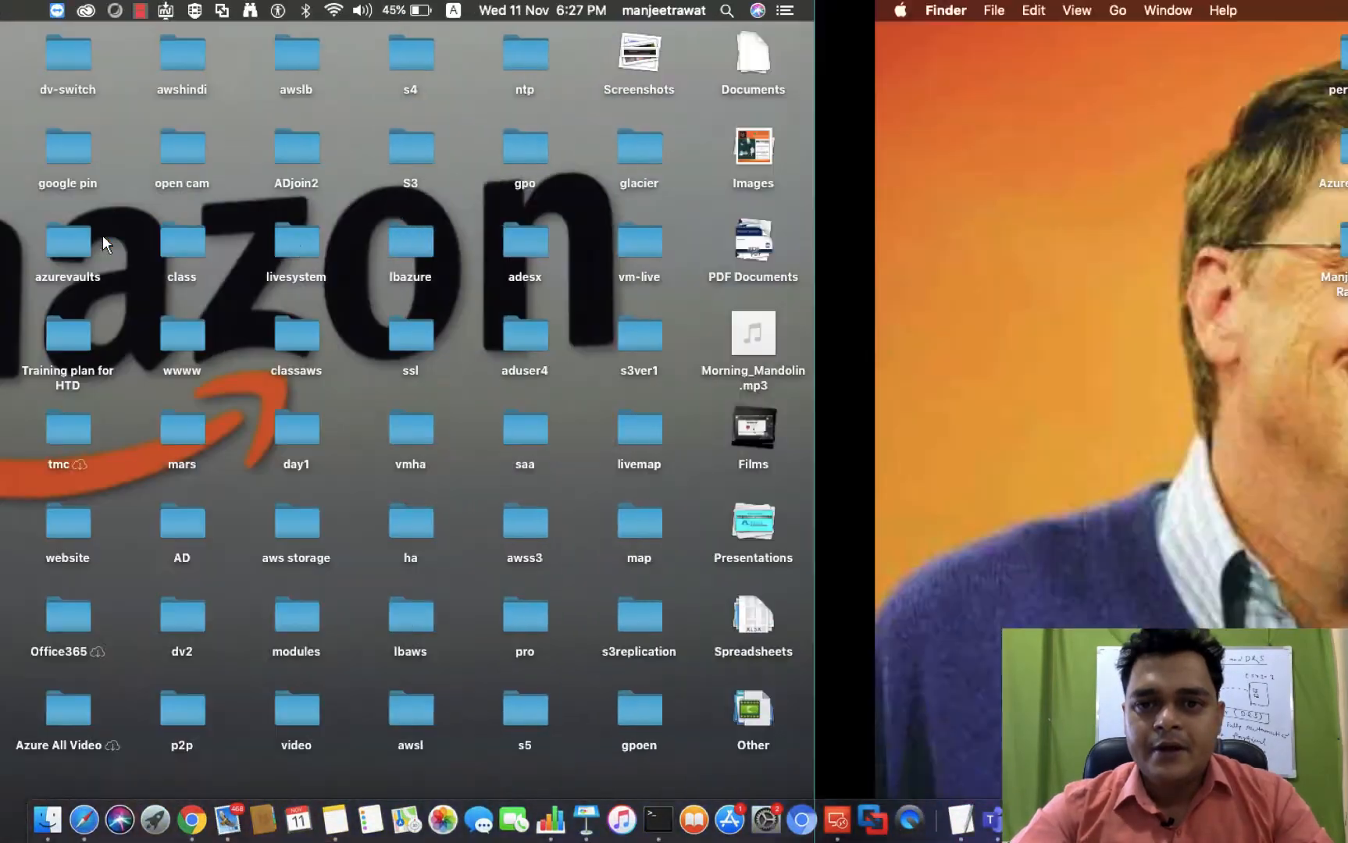
{"action": "key", "text": "ctrl+Right"}
{"action": "key", "text": "ctrl+Right"}
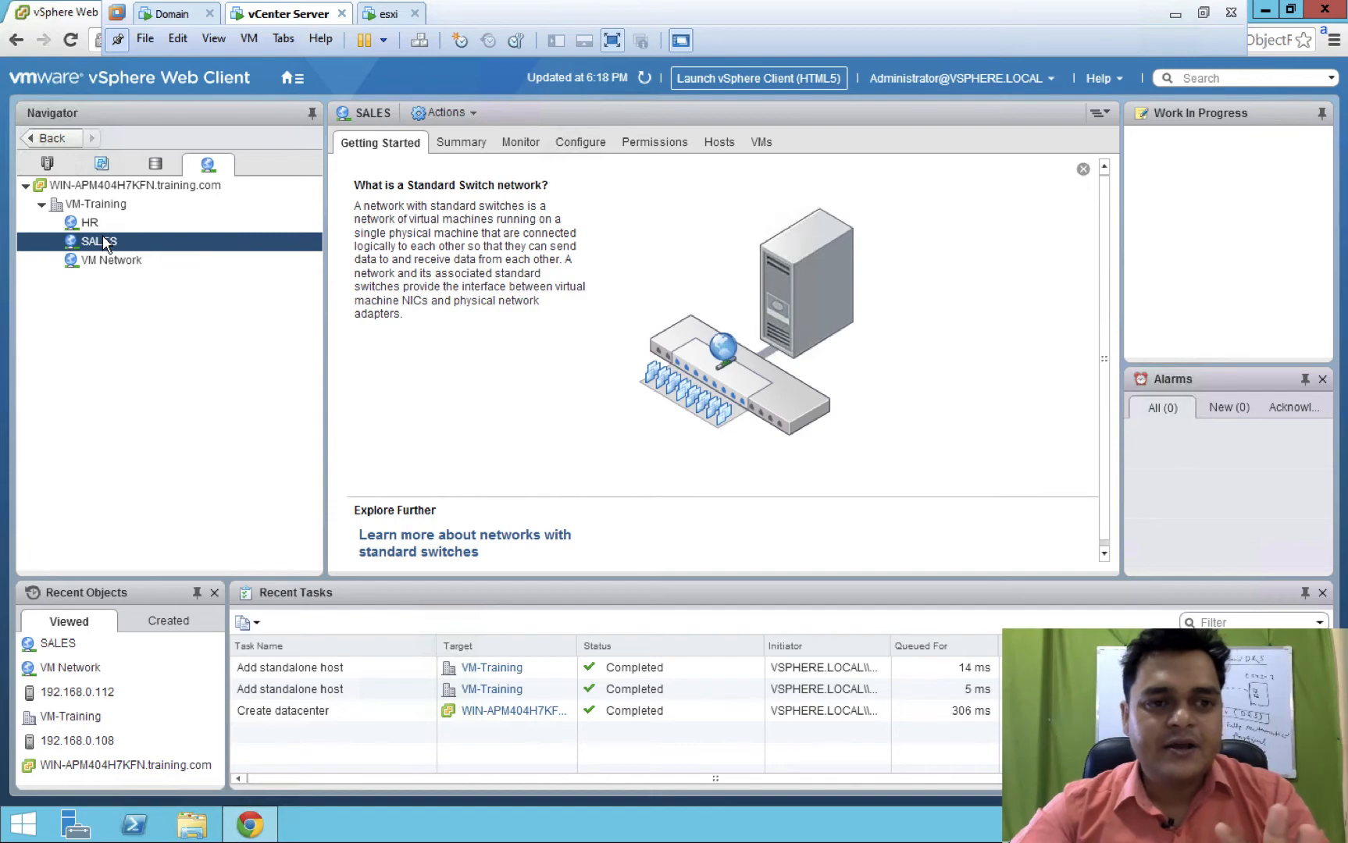
- Switch to Chrome on the Mac and open 192.168.0.108, proceeding past the certificate warning to the ESXi host interface
{"action": "key", "text": "ctrl+Left"}
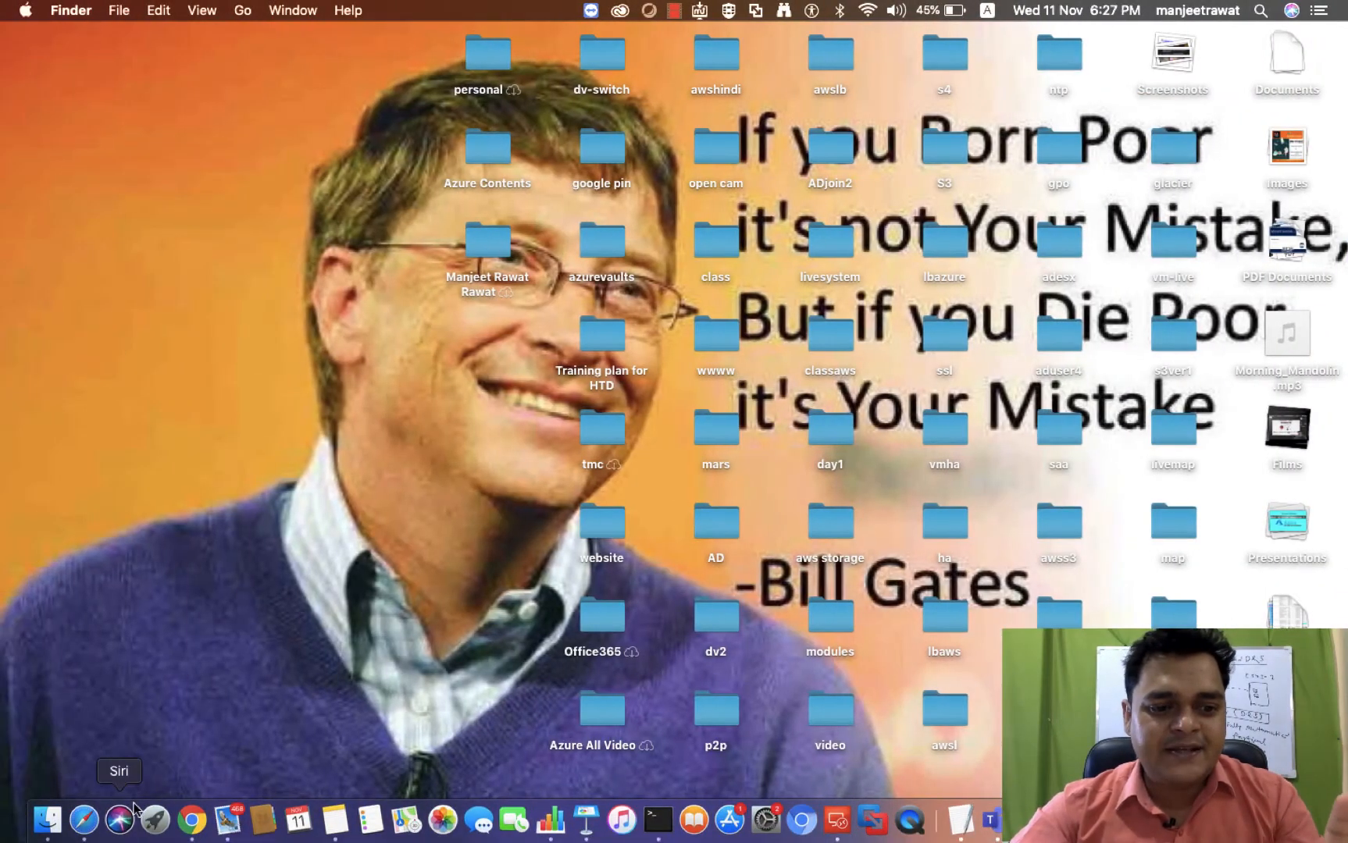
{"action": "left_click", "coordinate": [193, 820]}
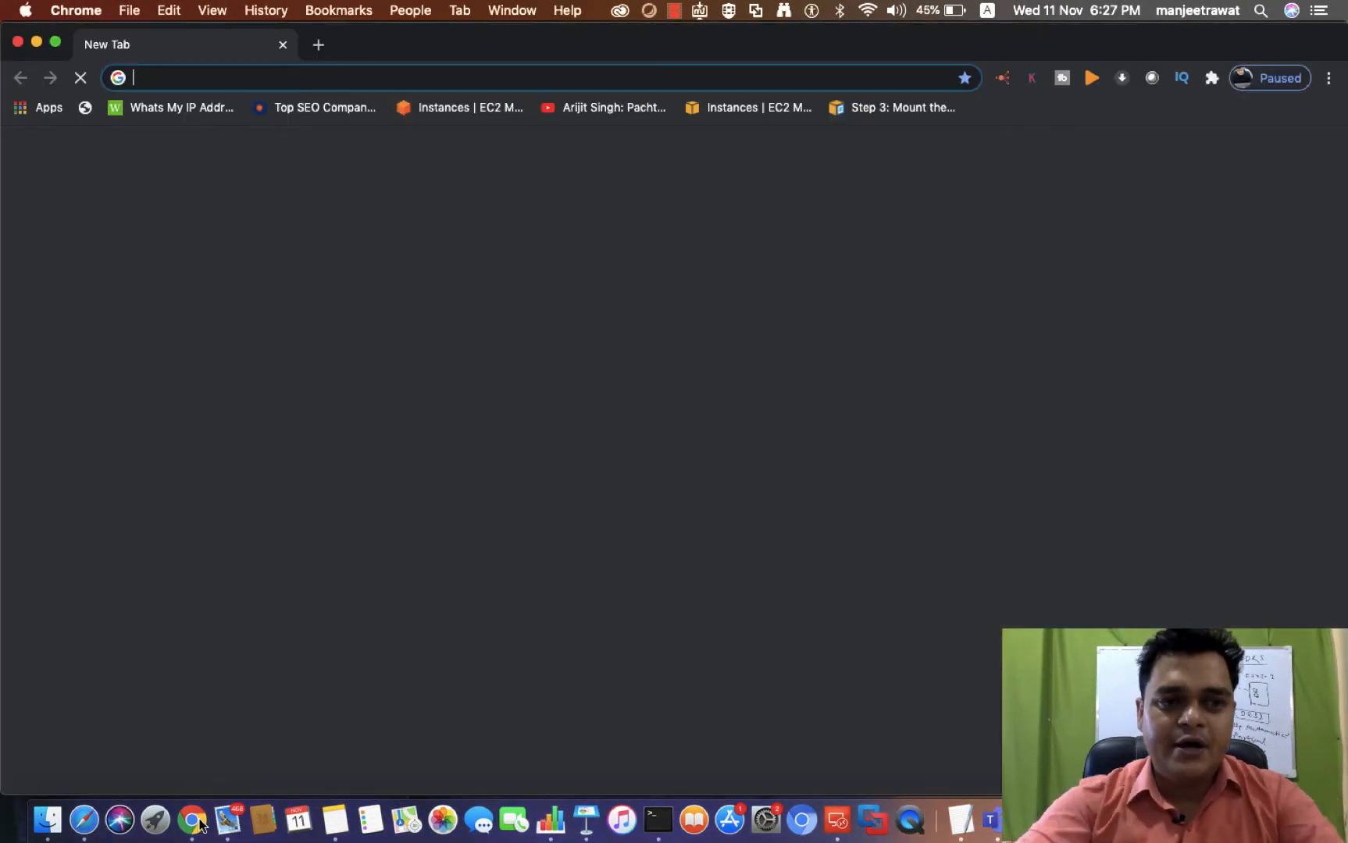
{"action": "type", "text": "192"}
{"action": "key", "text": "Return"}
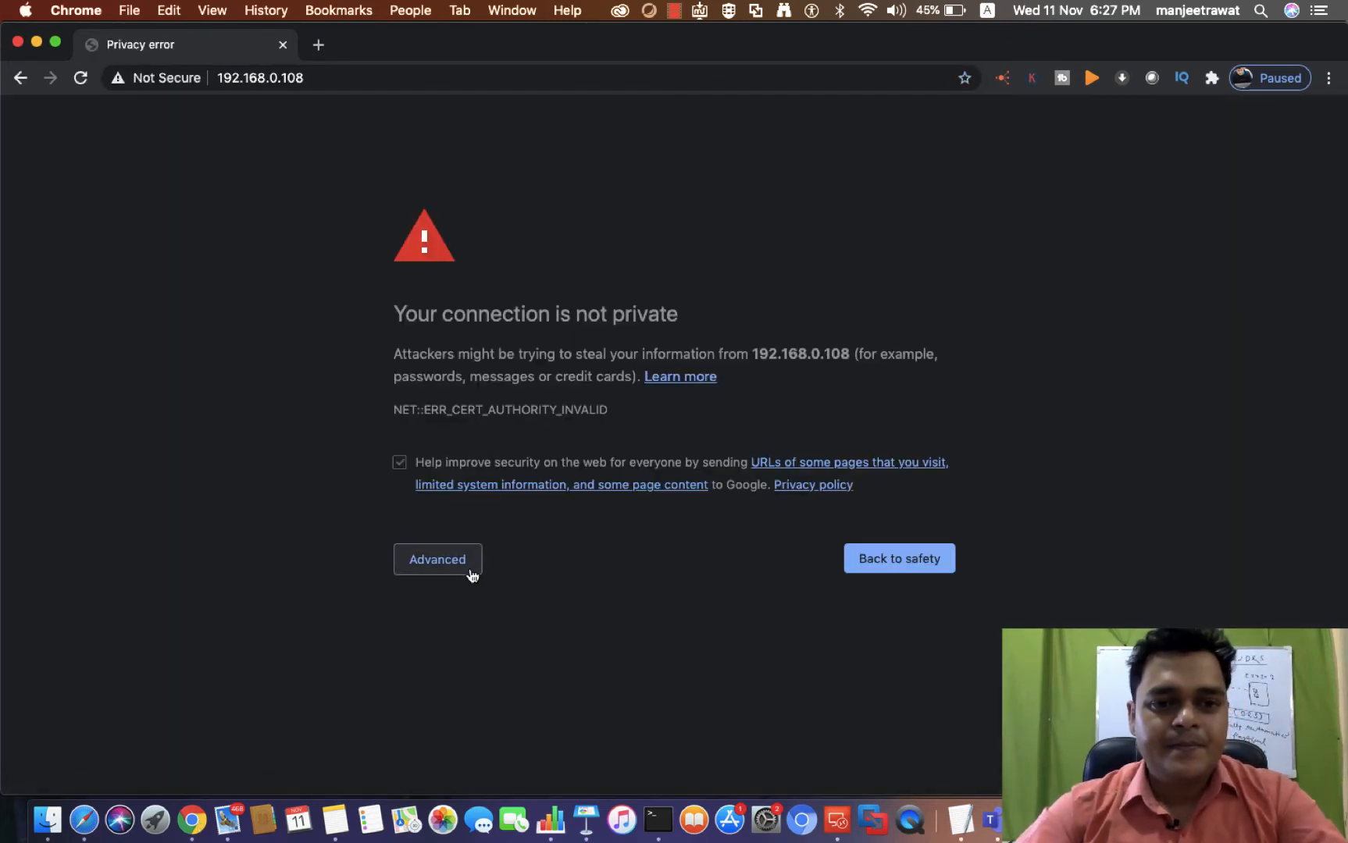
{"action": "left_click", "coordinate": [471, 573]}
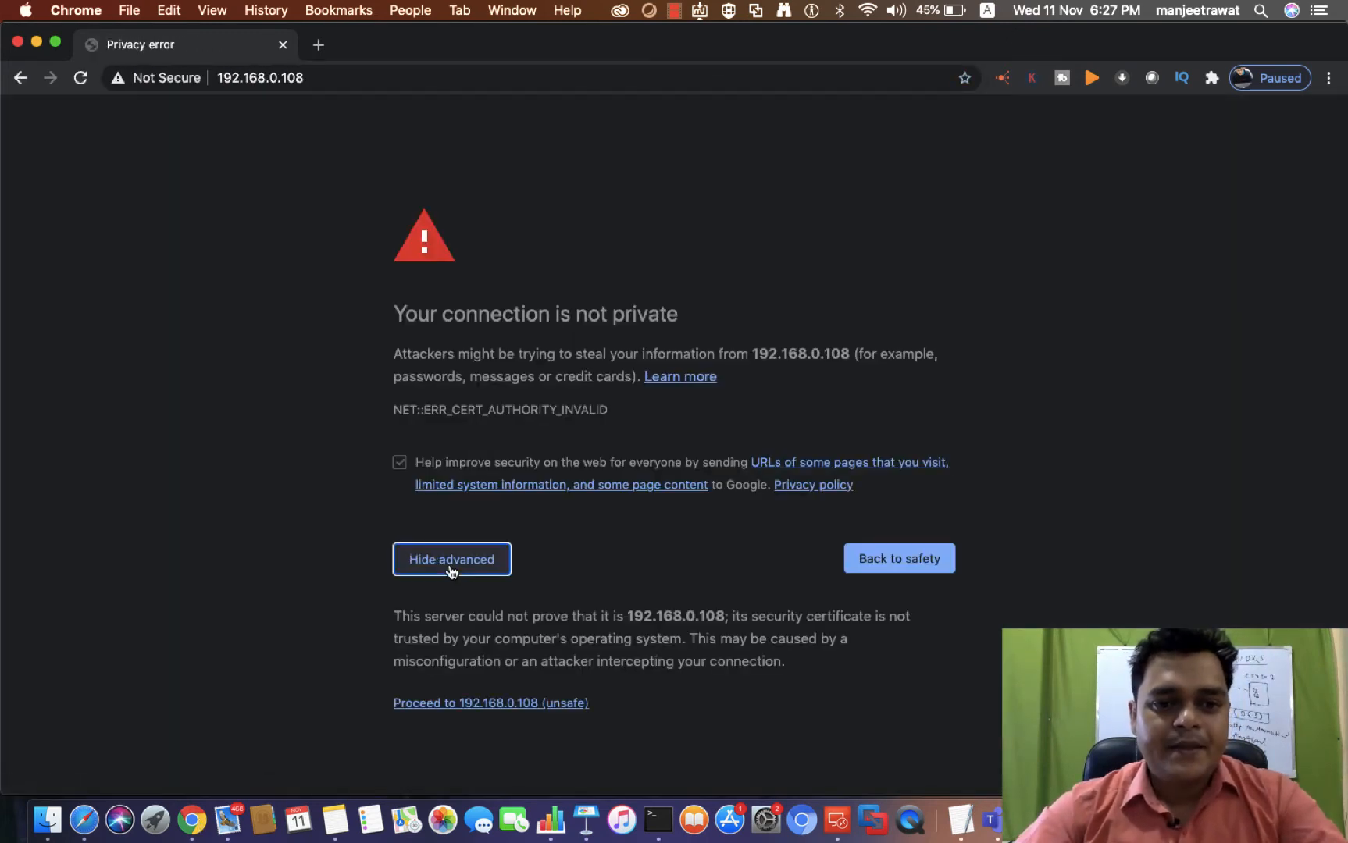
{"action": "left_click", "coordinate": [495, 705]}
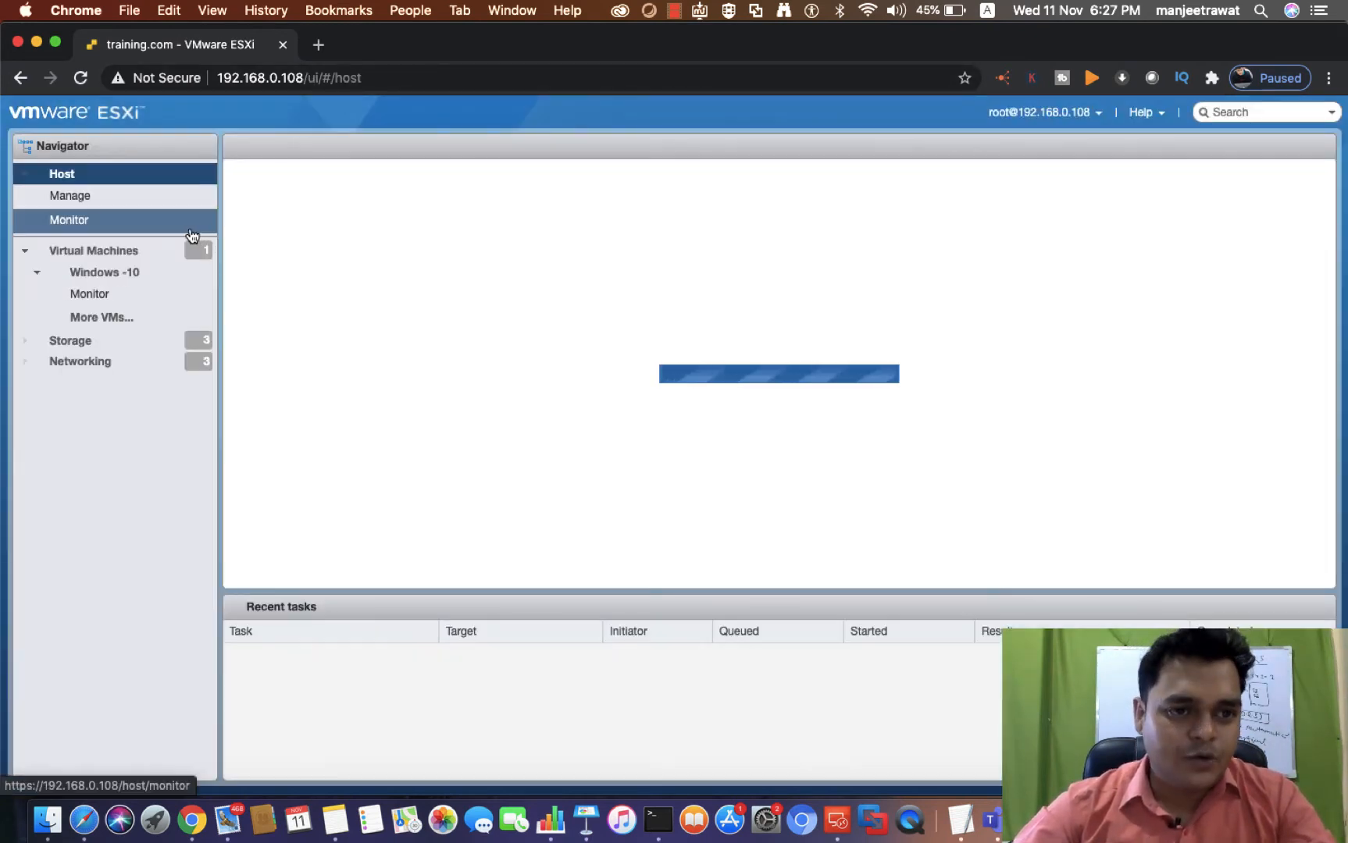
- Review the vmk0 VMkernel NIC on 192.168.0.108 and save its settings with vMotion, Fault tolerance logging and Management enabled
{"action": "left_click", "coordinate": [76, 363]}
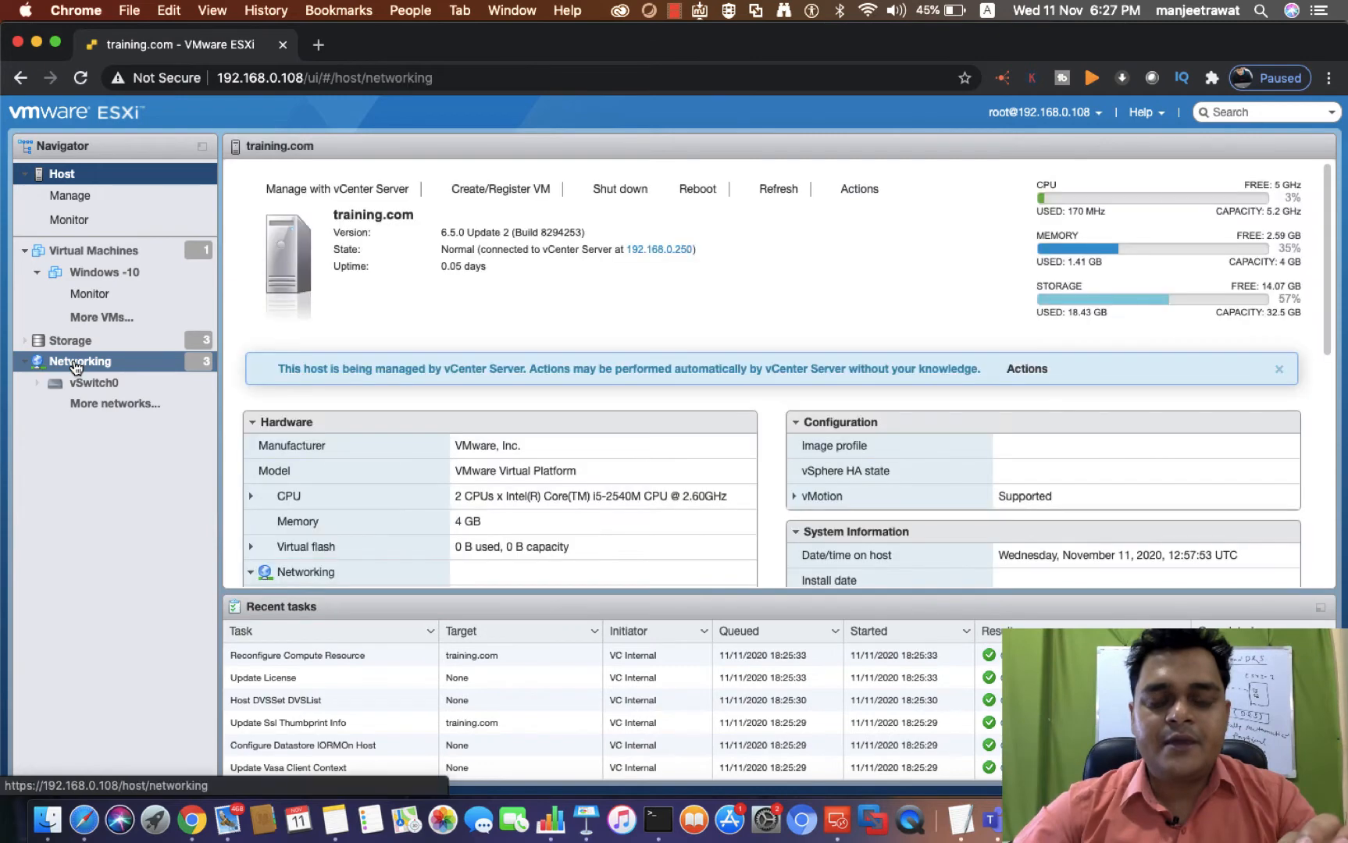
{"action": "left_click", "coordinate": [375, 175]}
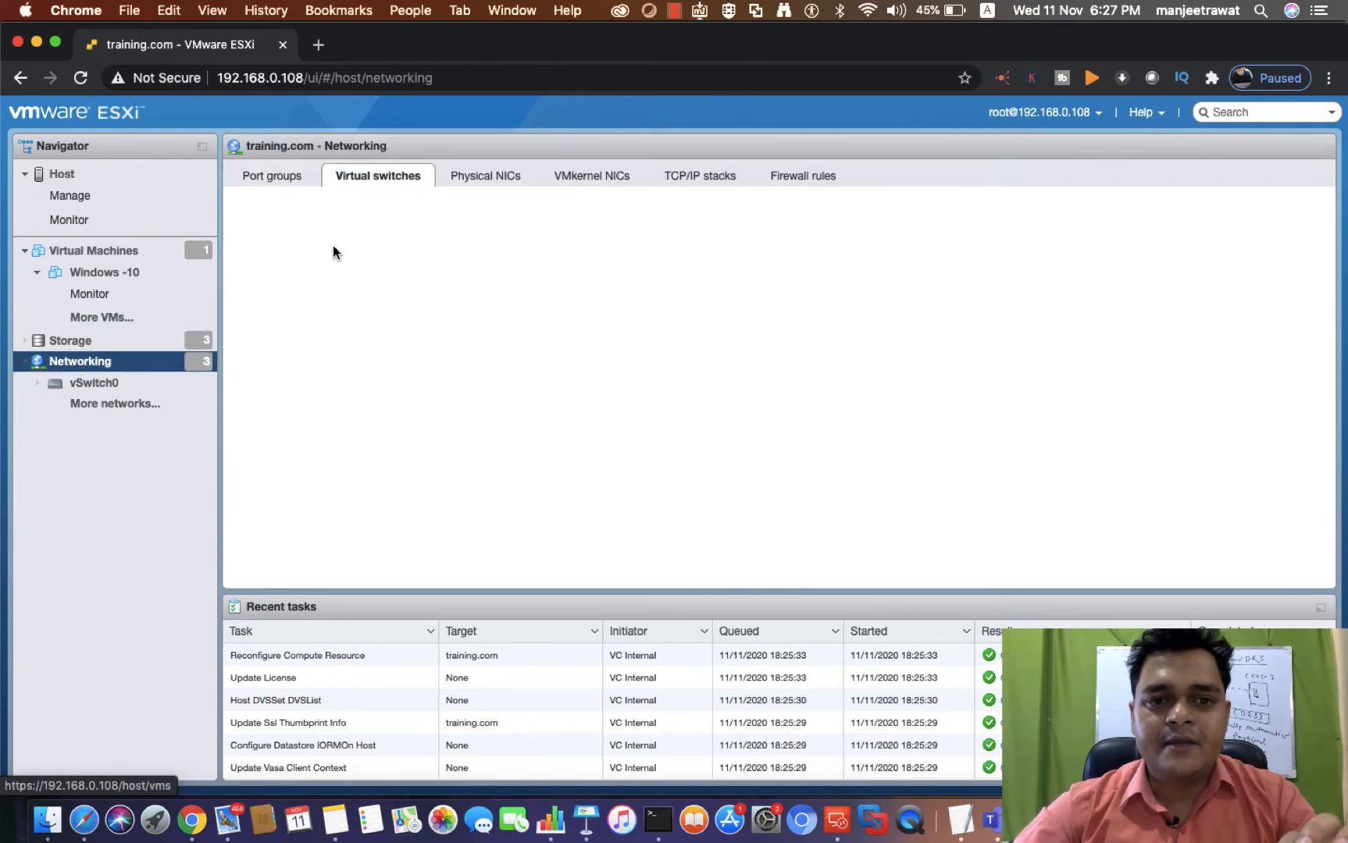
{"action": "left_click", "coordinate": [600, 183]}
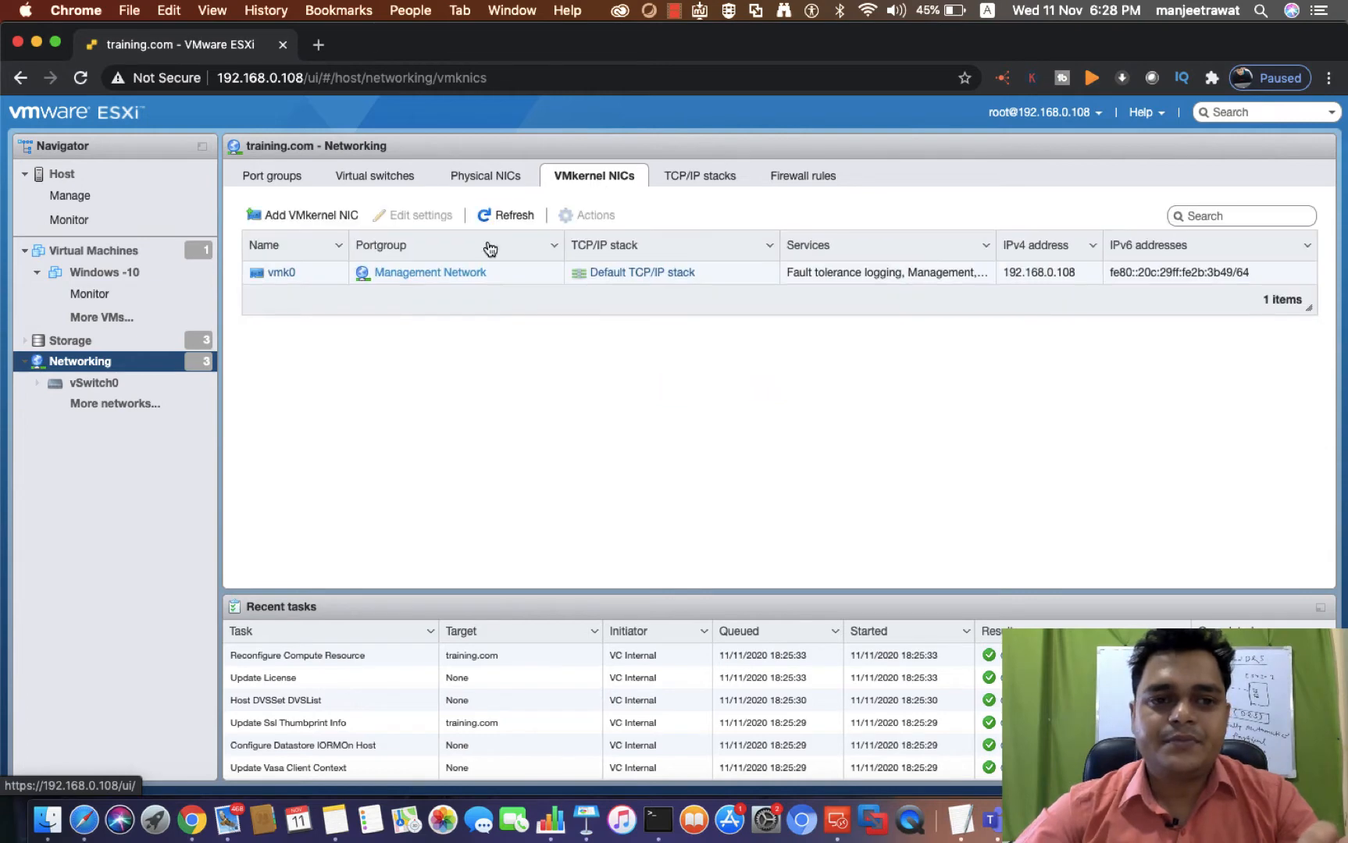
{"action": "left_click", "coordinate": [282, 274]}
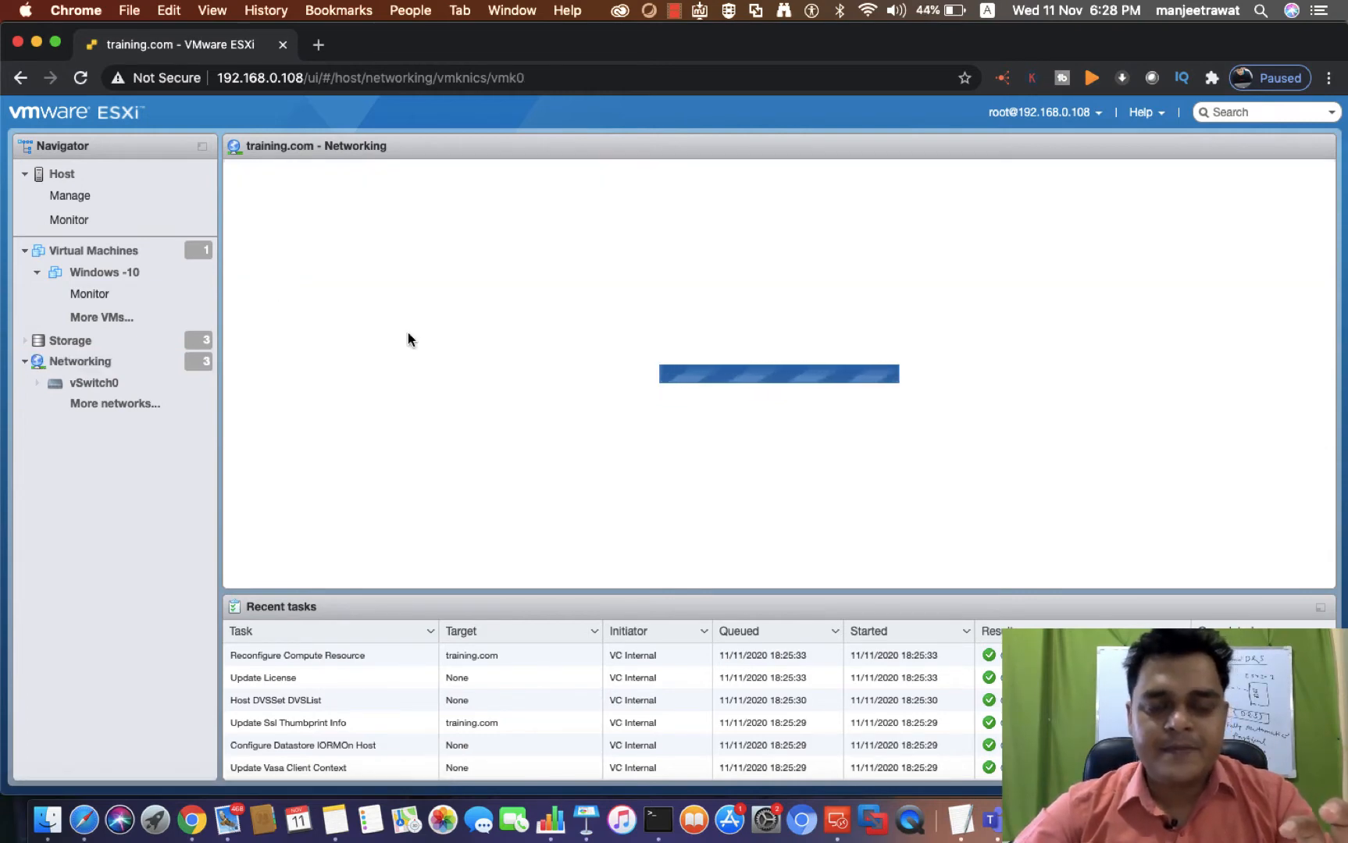
{"action": "scroll", "coordinate": [469, 422], "scroll_direction": "down", "scroll_amount": 5}
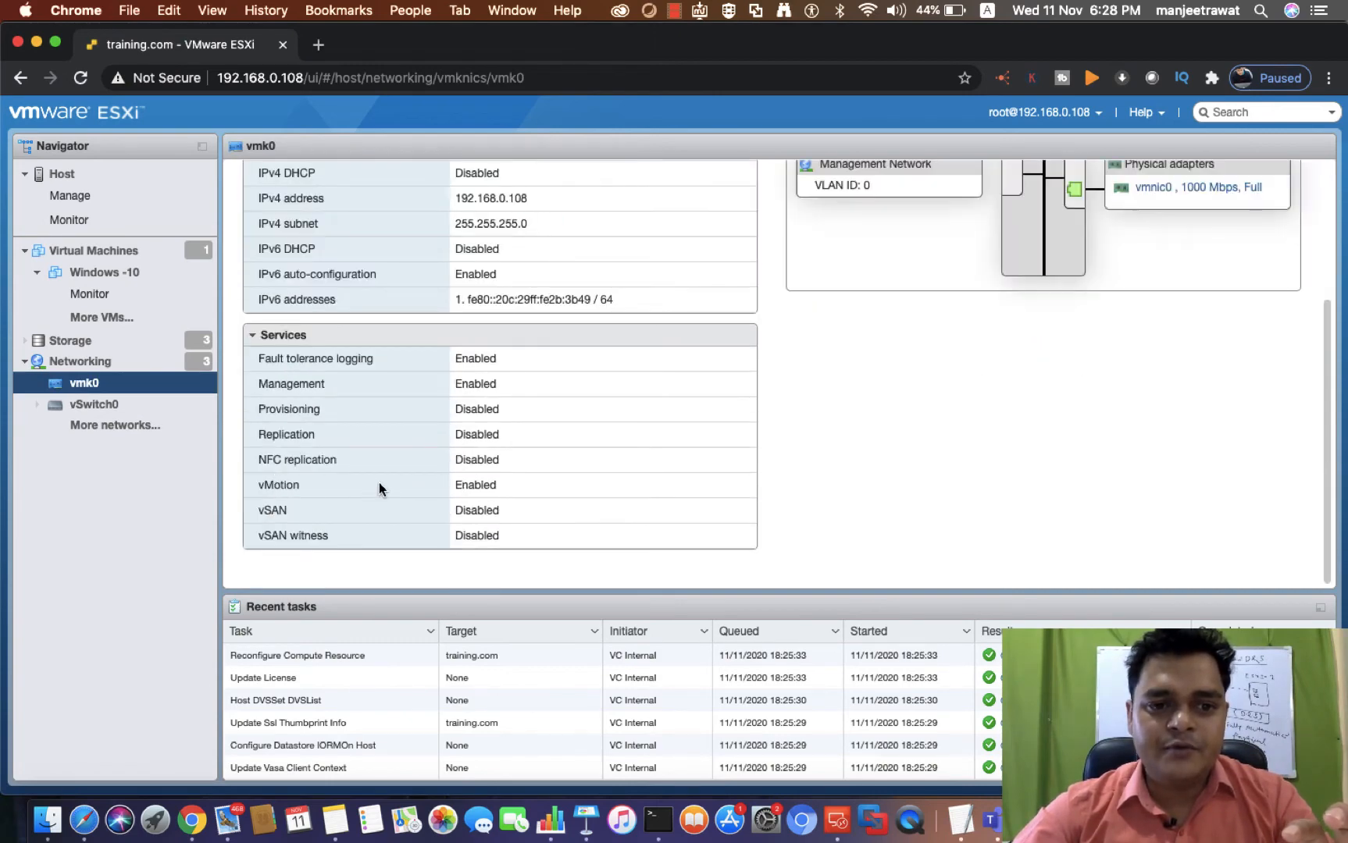
{"action": "scroll", "coordinate": [455, 489], "scroll_direction": "up", "scroll_amount": 5}
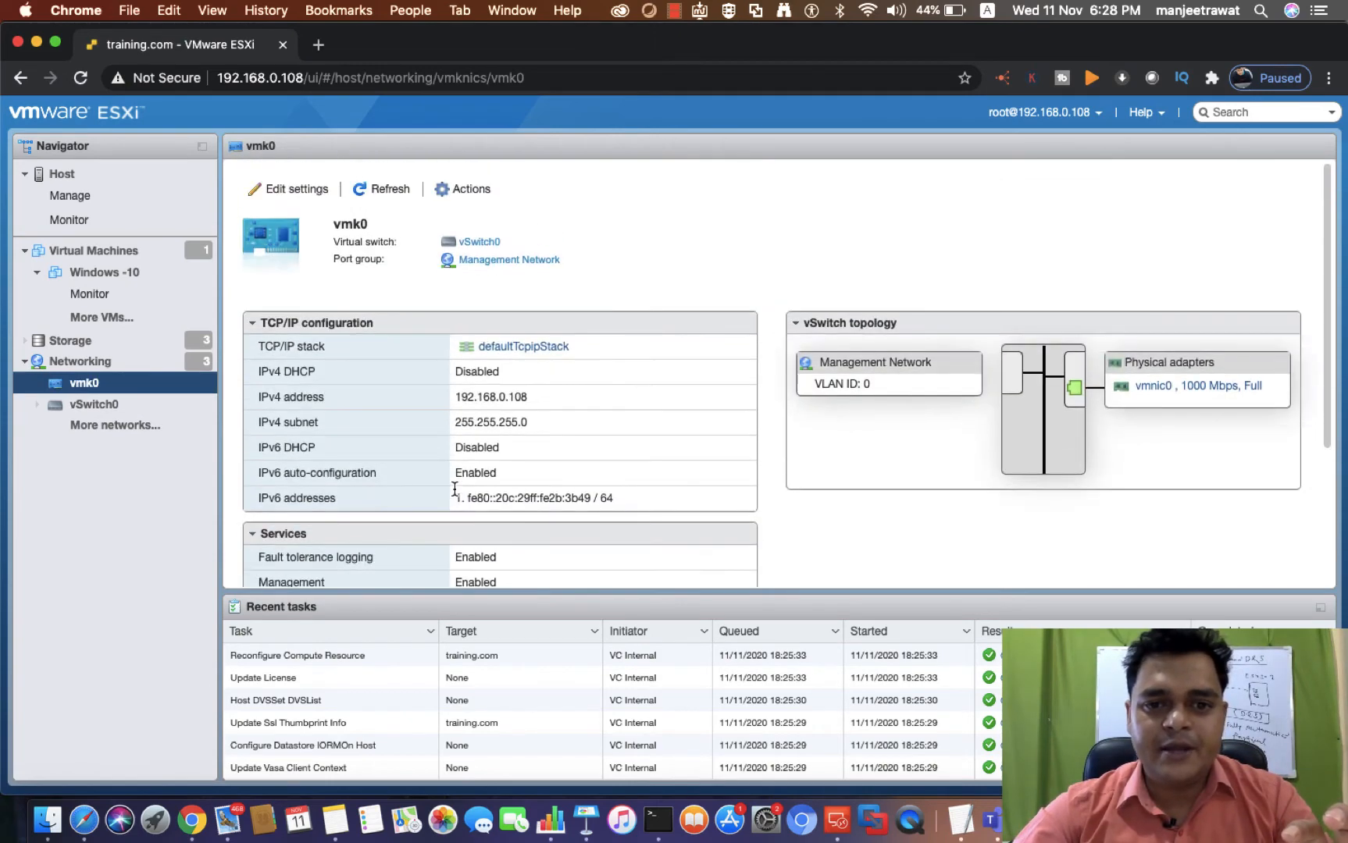
{"action": "left_click", "coordinate": [462, 192]}
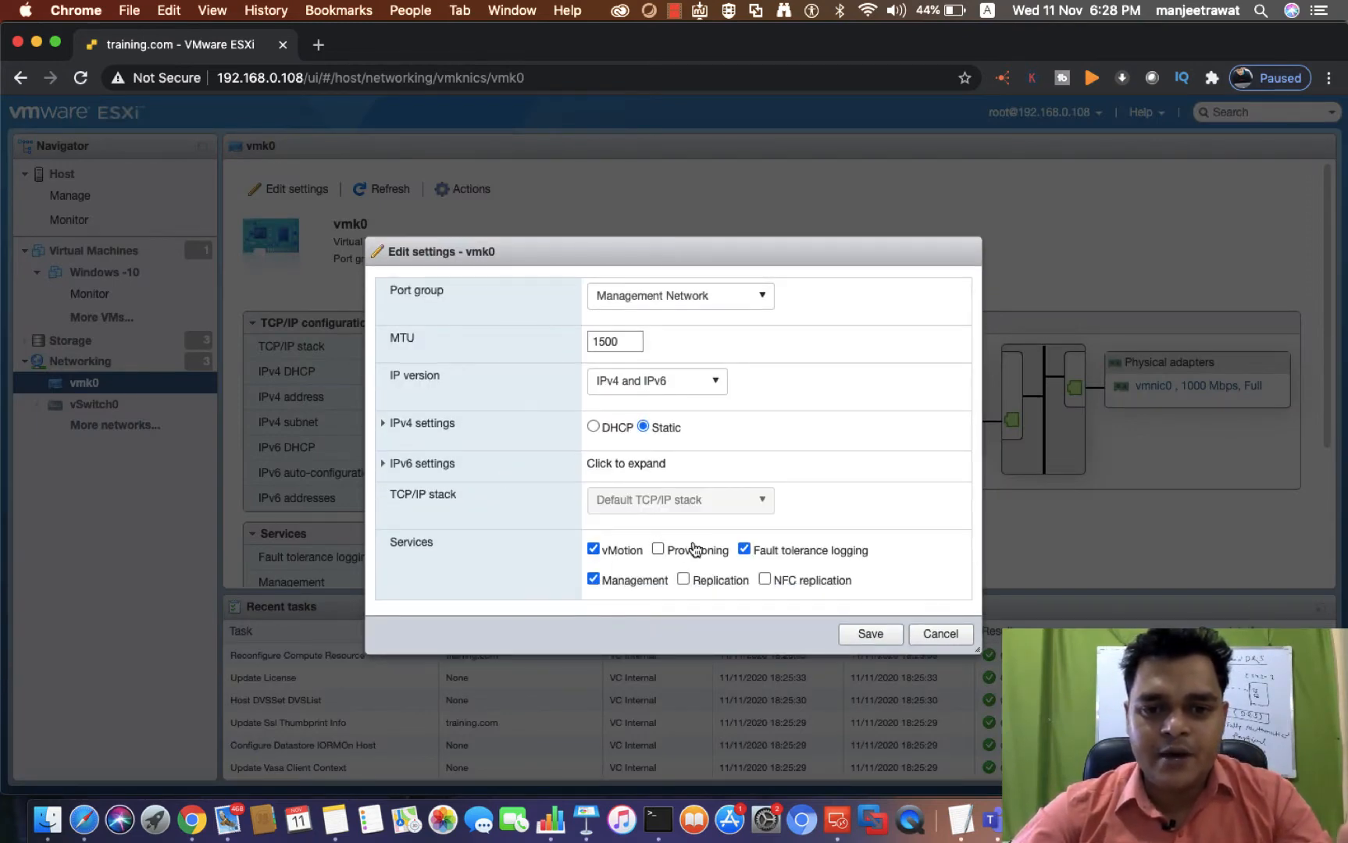
{"action": "left_click", "coordinate": [870, 633]}
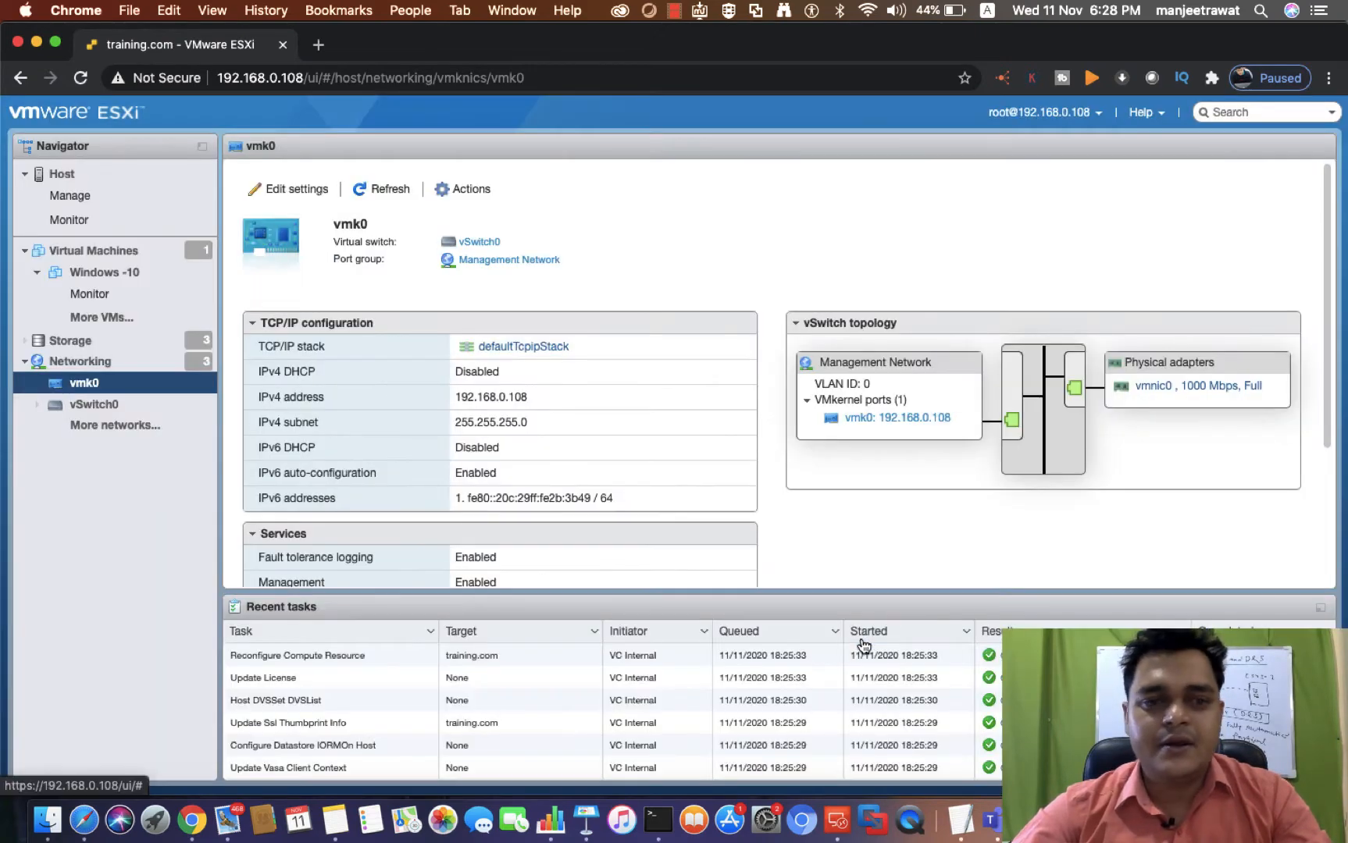
- Open 192.168.0.112 in the same browser tab, proceeding past the certificate warning to the ESXi host interface
{"action": "left_click", "coordinate": [327, 74]}
{"action": "left_click", "coordinate": [348, 79]}
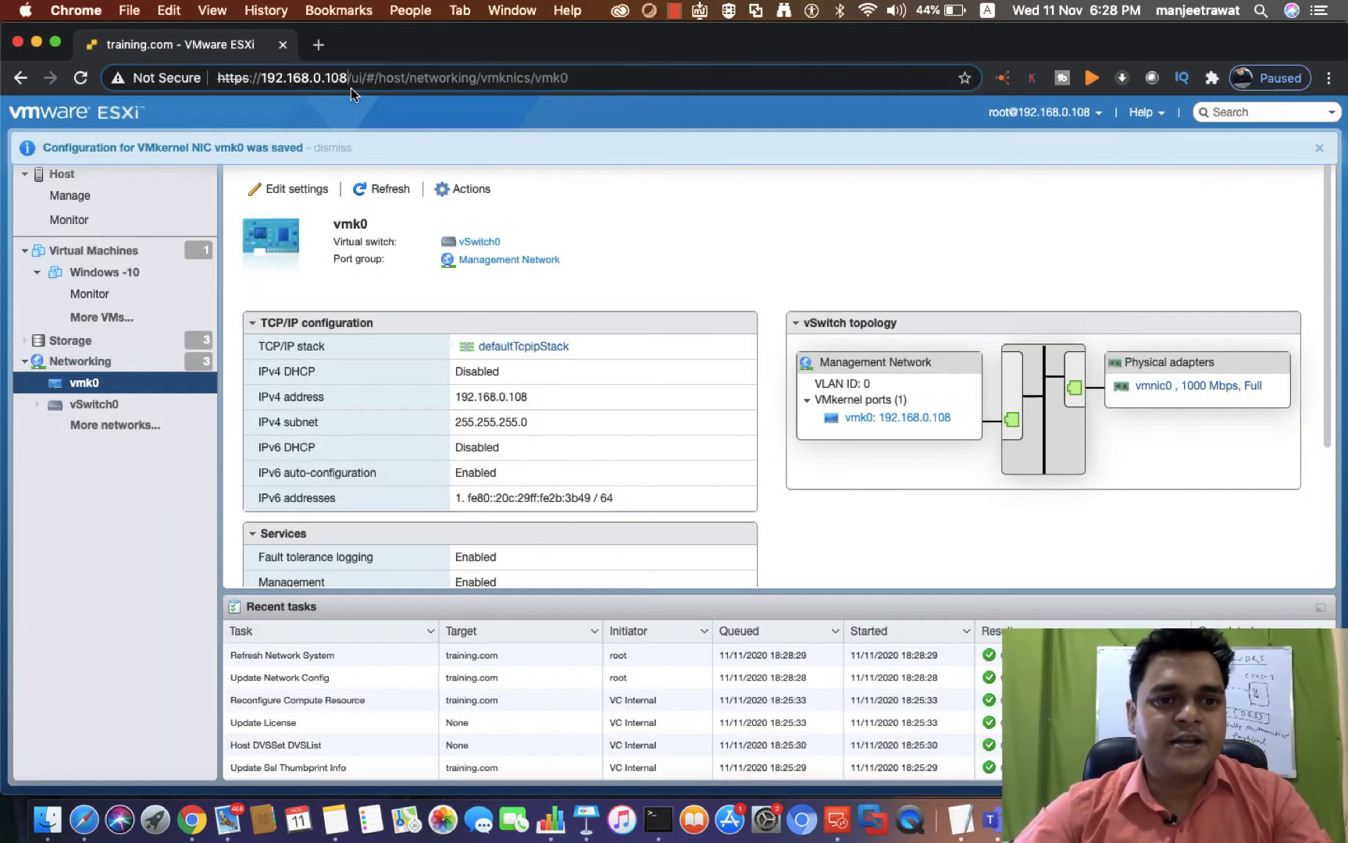
{"action": "left_click_drag", "start_coordinate": [560, 78], "coordinate": [341, 76]}
{"action": "type", "text": "12"}
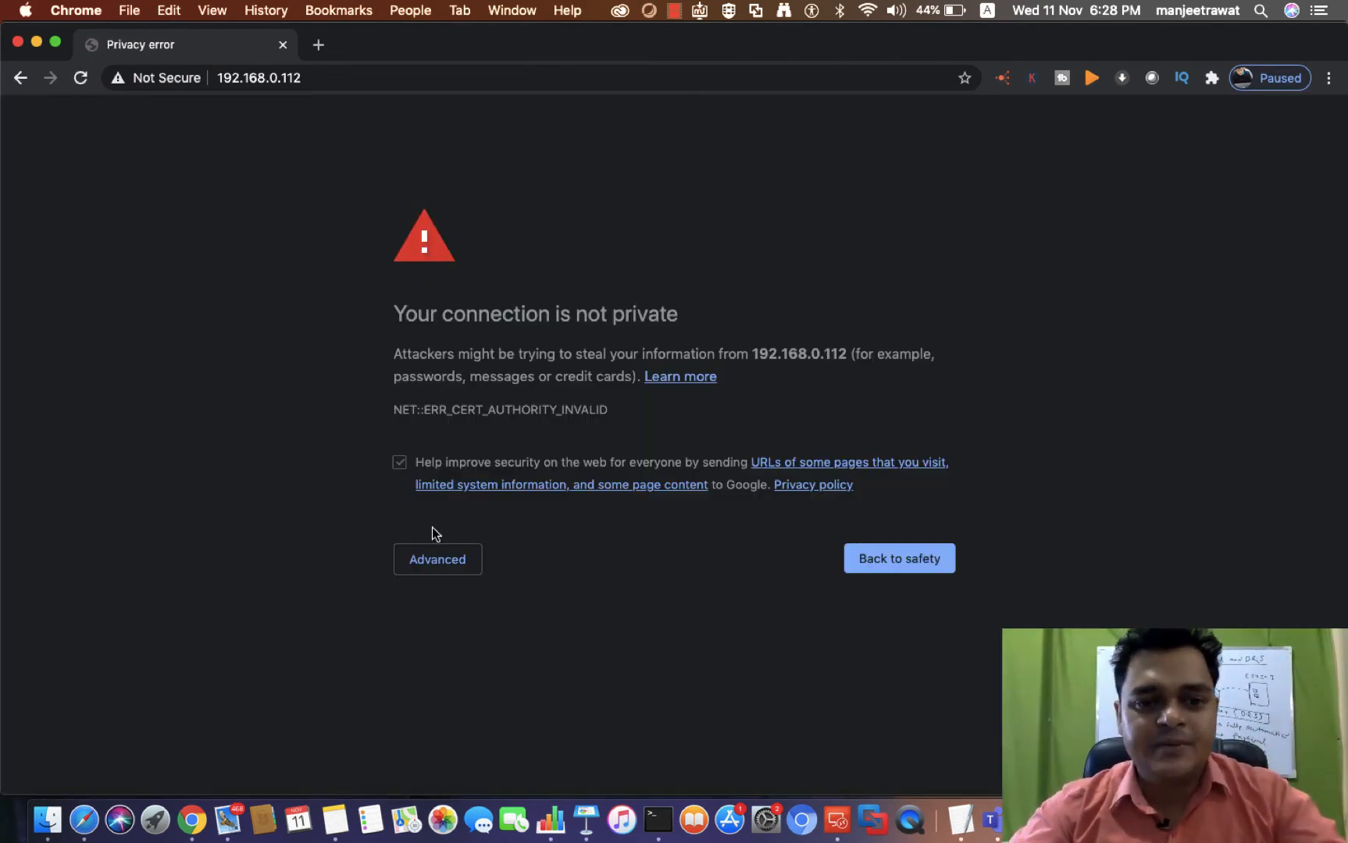
{"action": "left_click", "coordinate": [459, 562]}
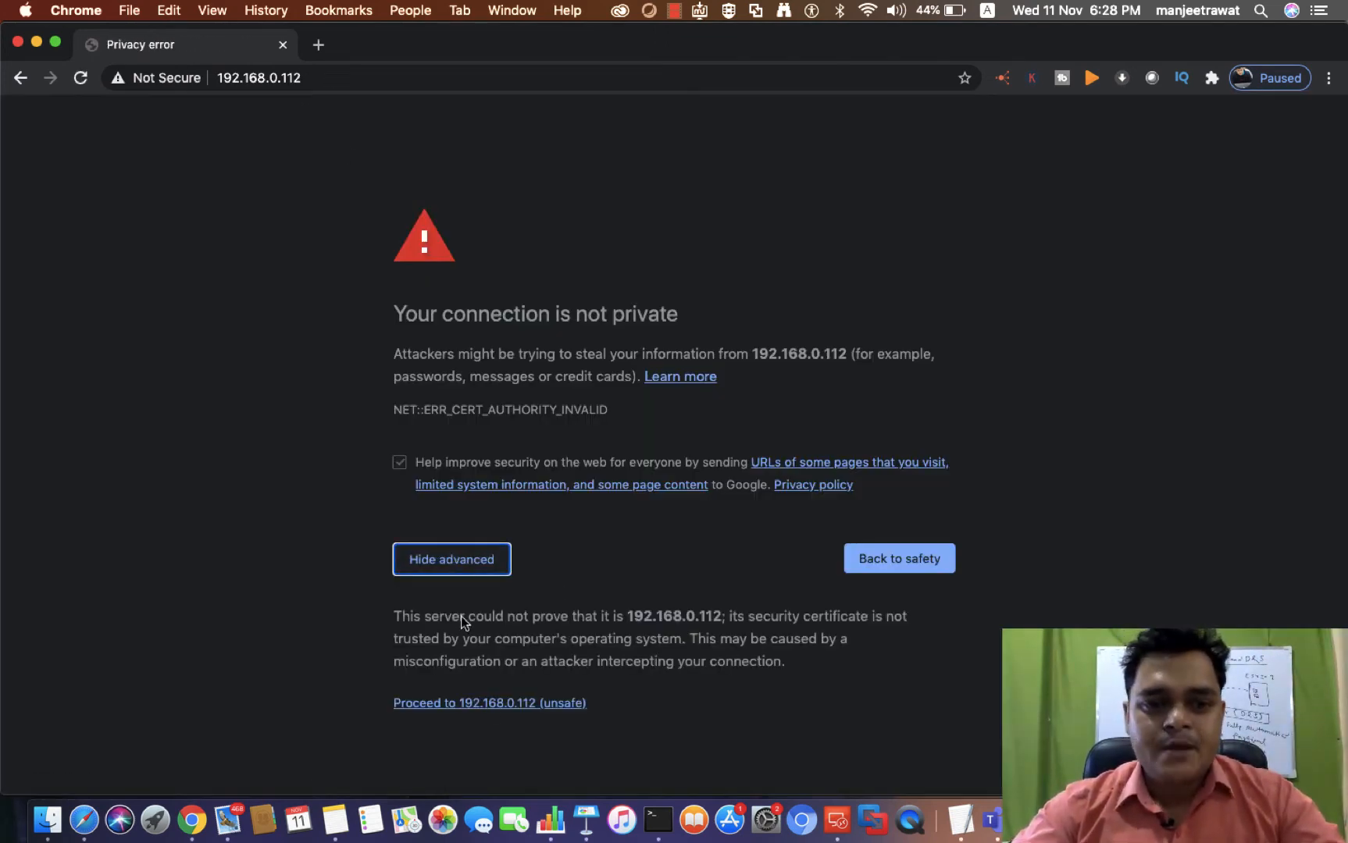
{"action": "left_click", "coordinate": [489, 702]}
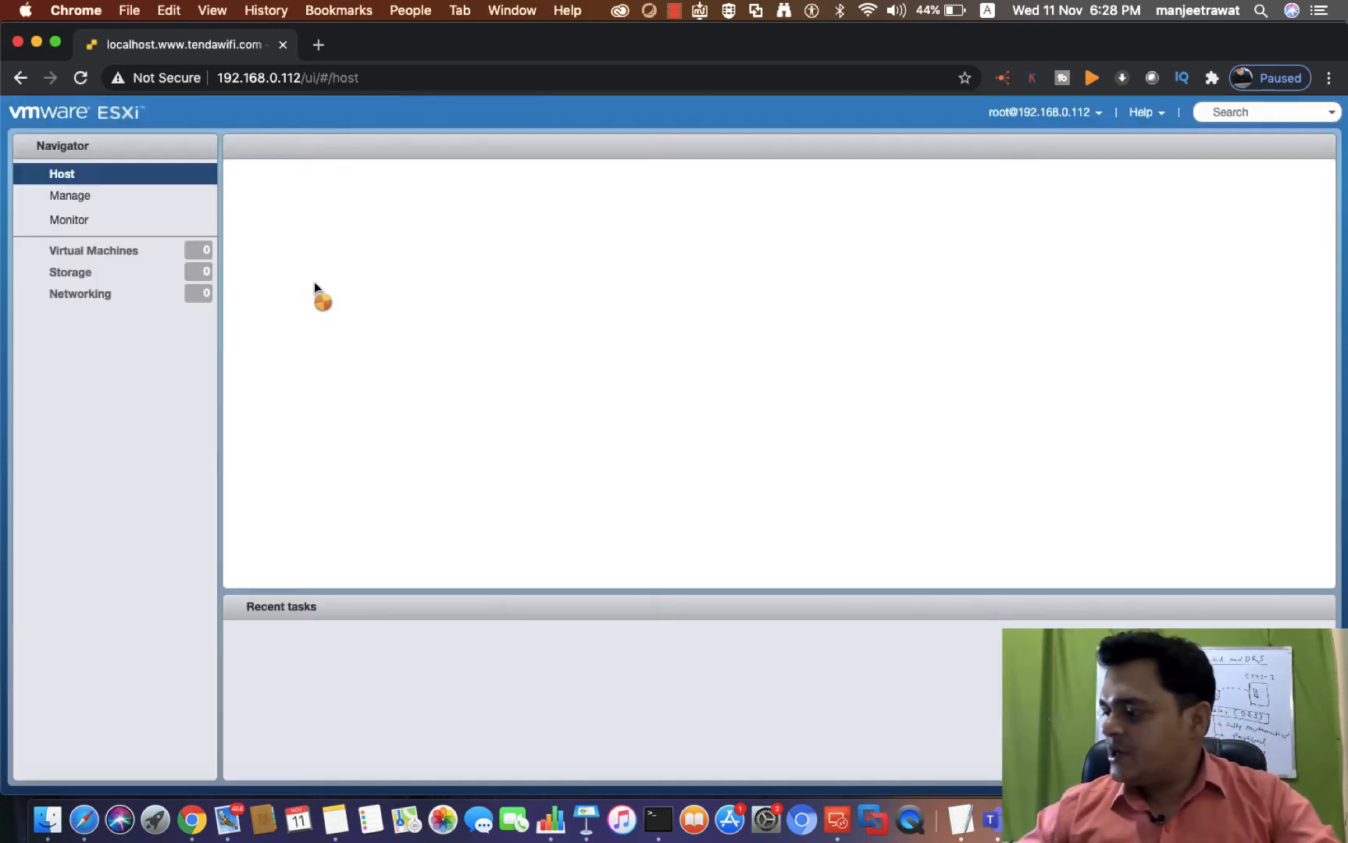
- Examine the vmk0 VMkernel NIC of host 192.168.0.112, including its TCP/IP configuration and enabled services such as vMotion
{"action": "left_click", "coordinate": [97, 299]}
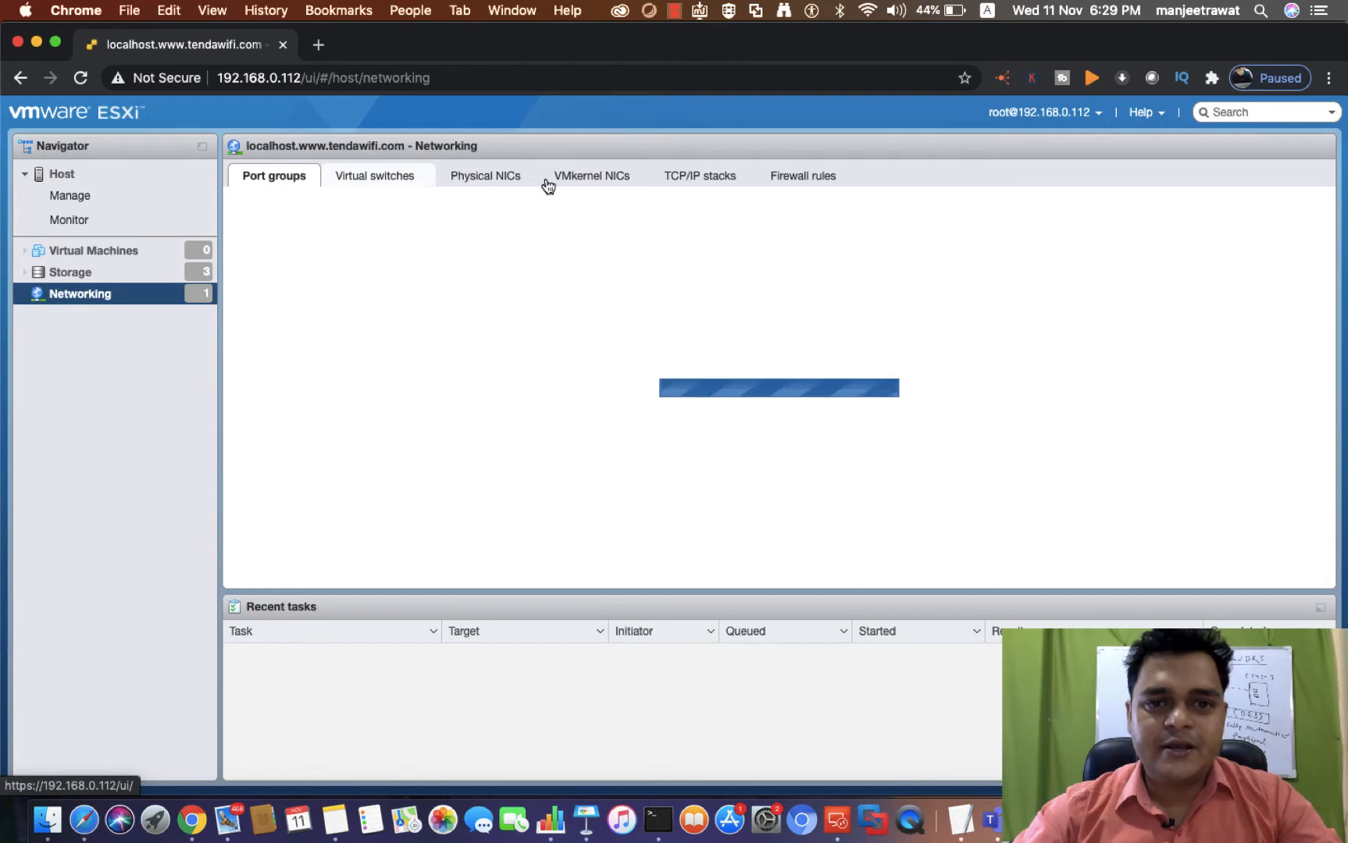
{"action": "left_click", "coordinate": [588, 178]}
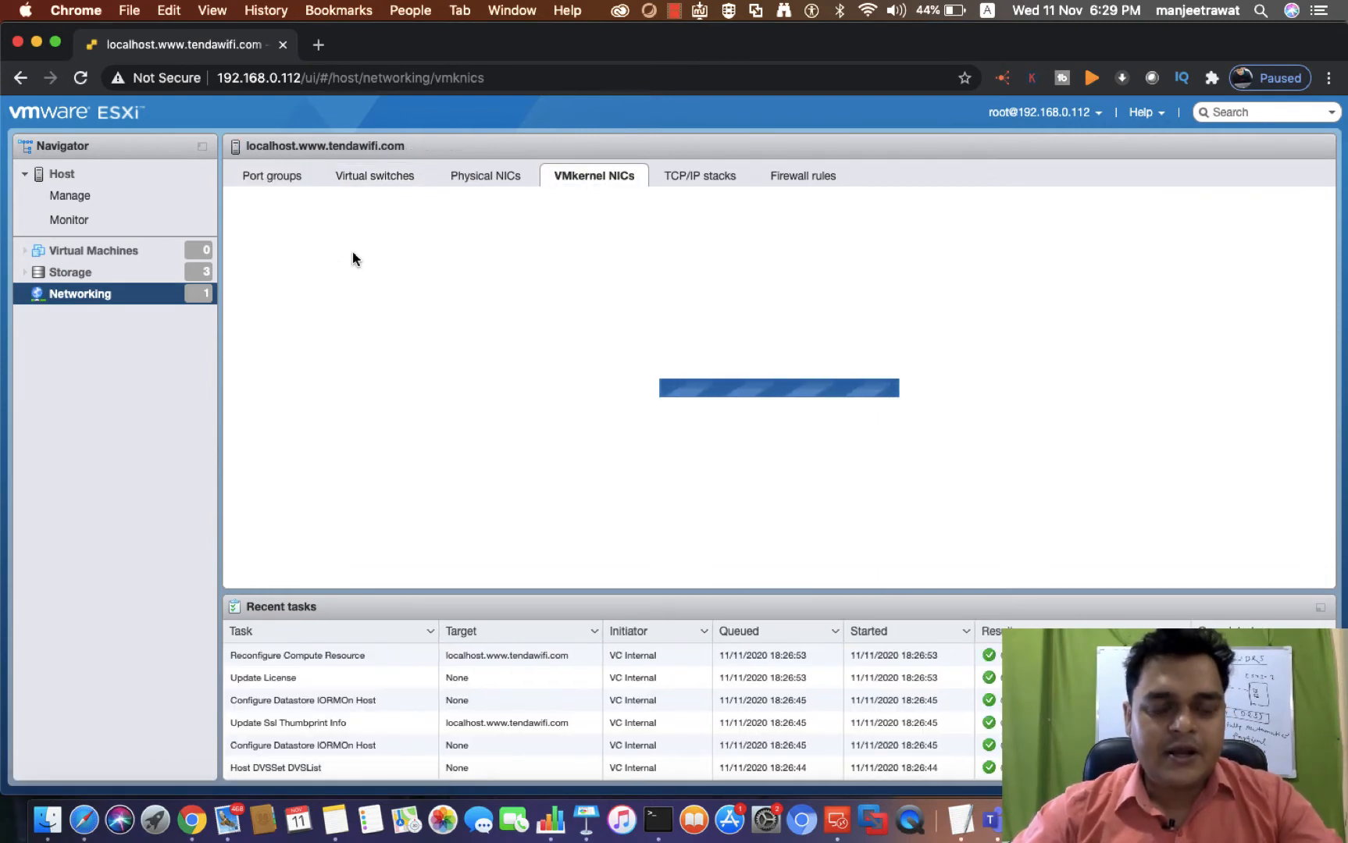
{"action": "left_click", "coordinate": [293, 275]}
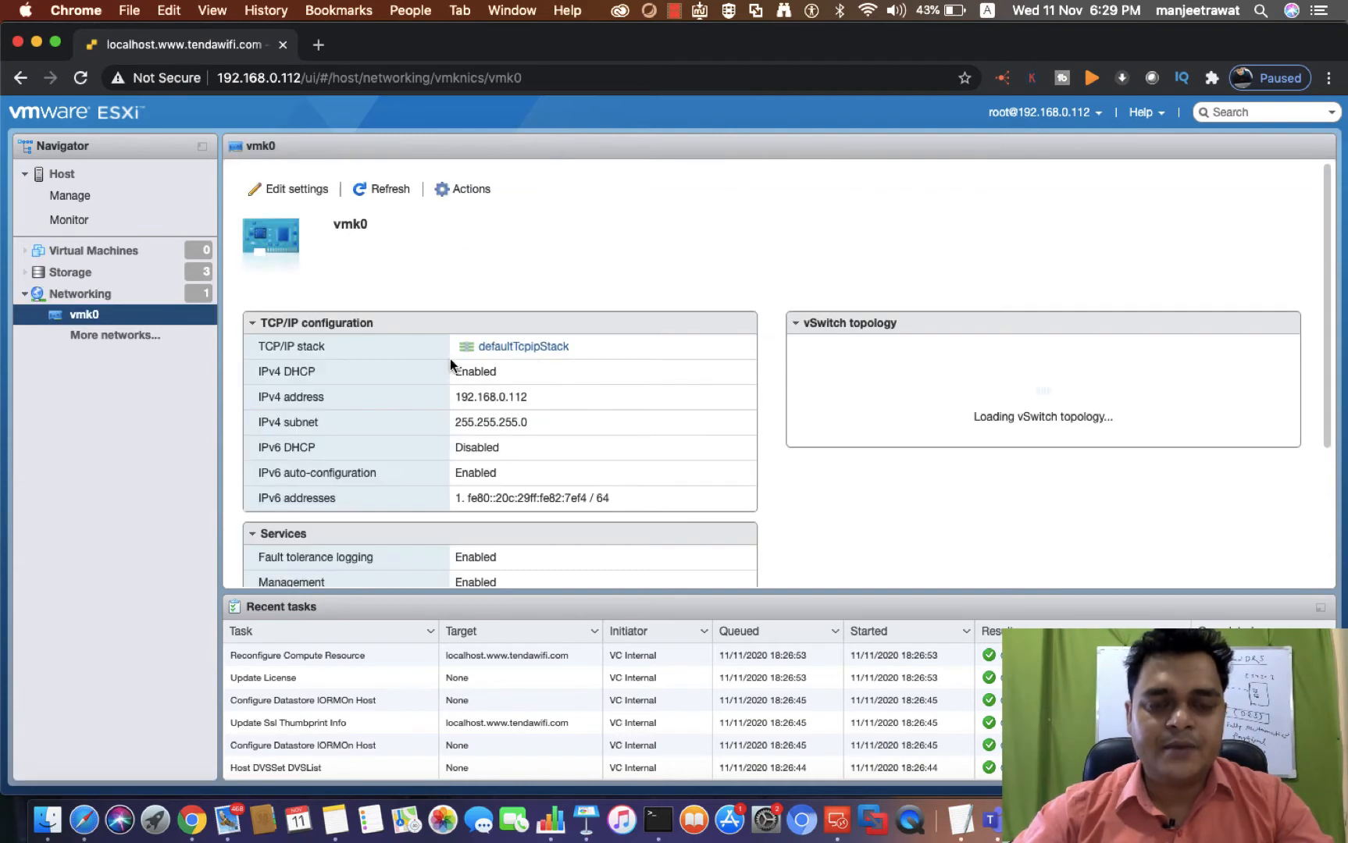
{"action": "scroll", "coordinate": [449, 462], "scroll_direction": "down", "scroll_amount": 5}
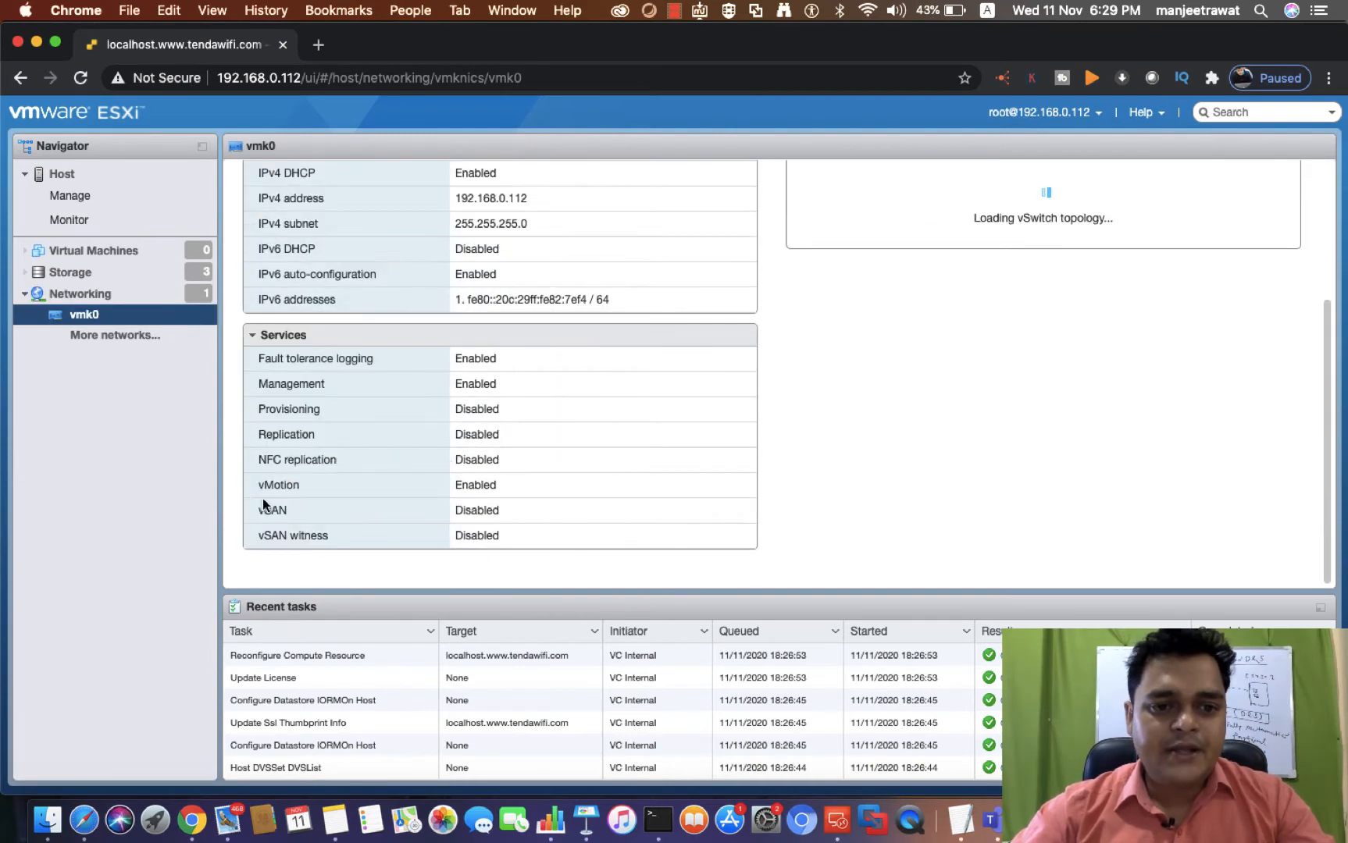
{"action": "scroll", "coordinate": [493, 490], "scroll_direction": "up", "scroll_amount": 5}
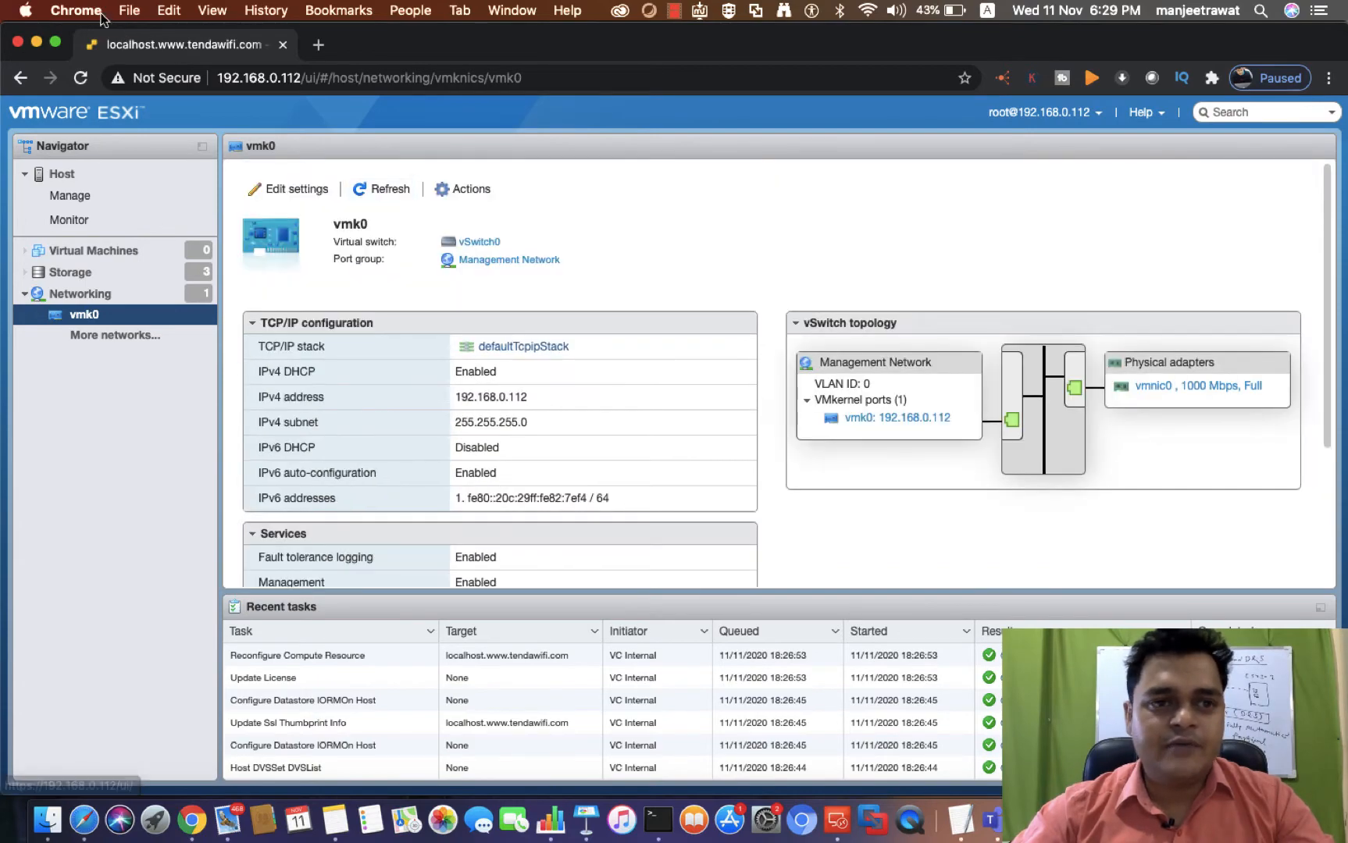
- Close the ESXi browser window, switch back to the vSphere Web Client and show host 192.168.0.112 in the Hosts and Clusters inventory
{"action": "left_click", "coordinate": [17, 42]}
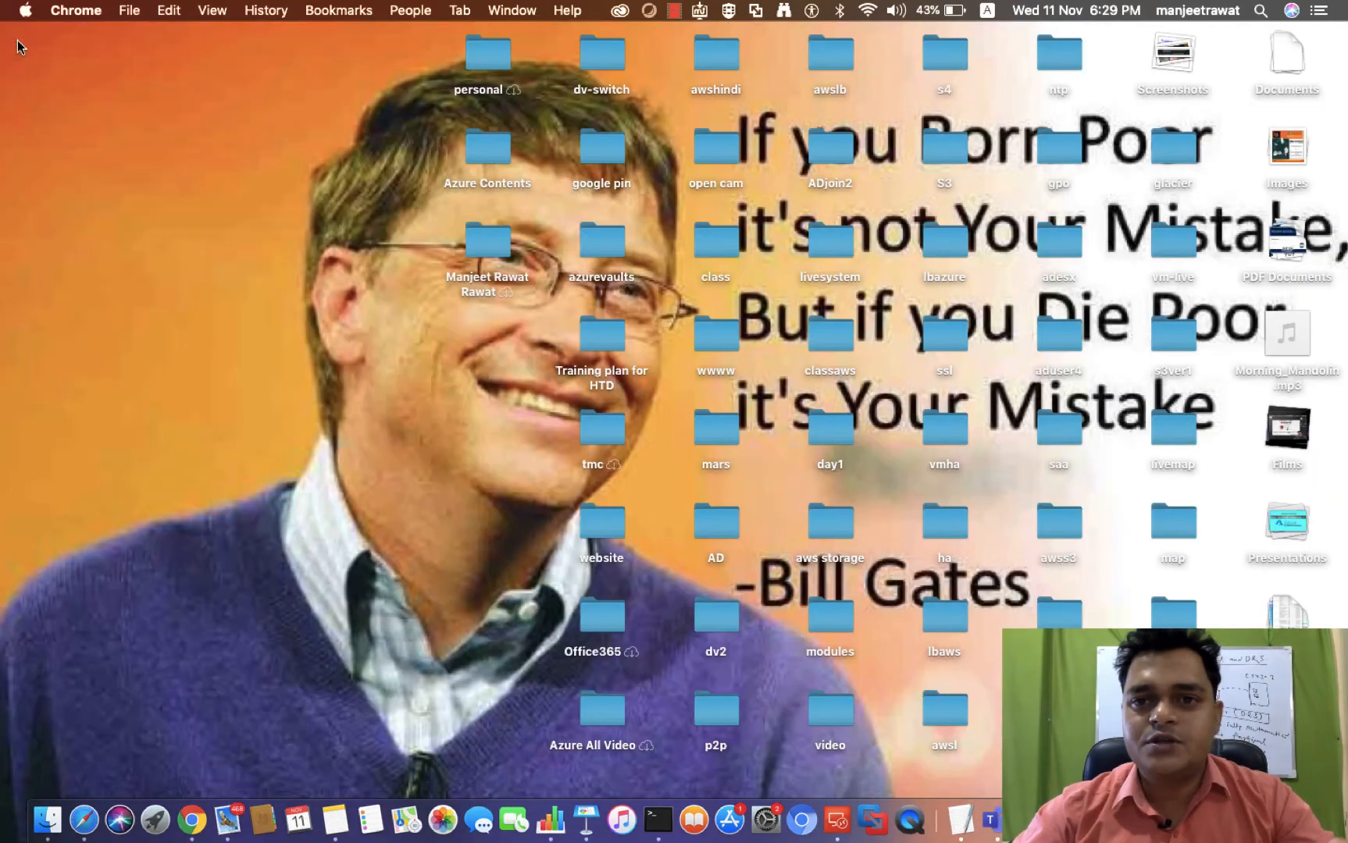
{"action": "key", "text": "ctrl+Right"}
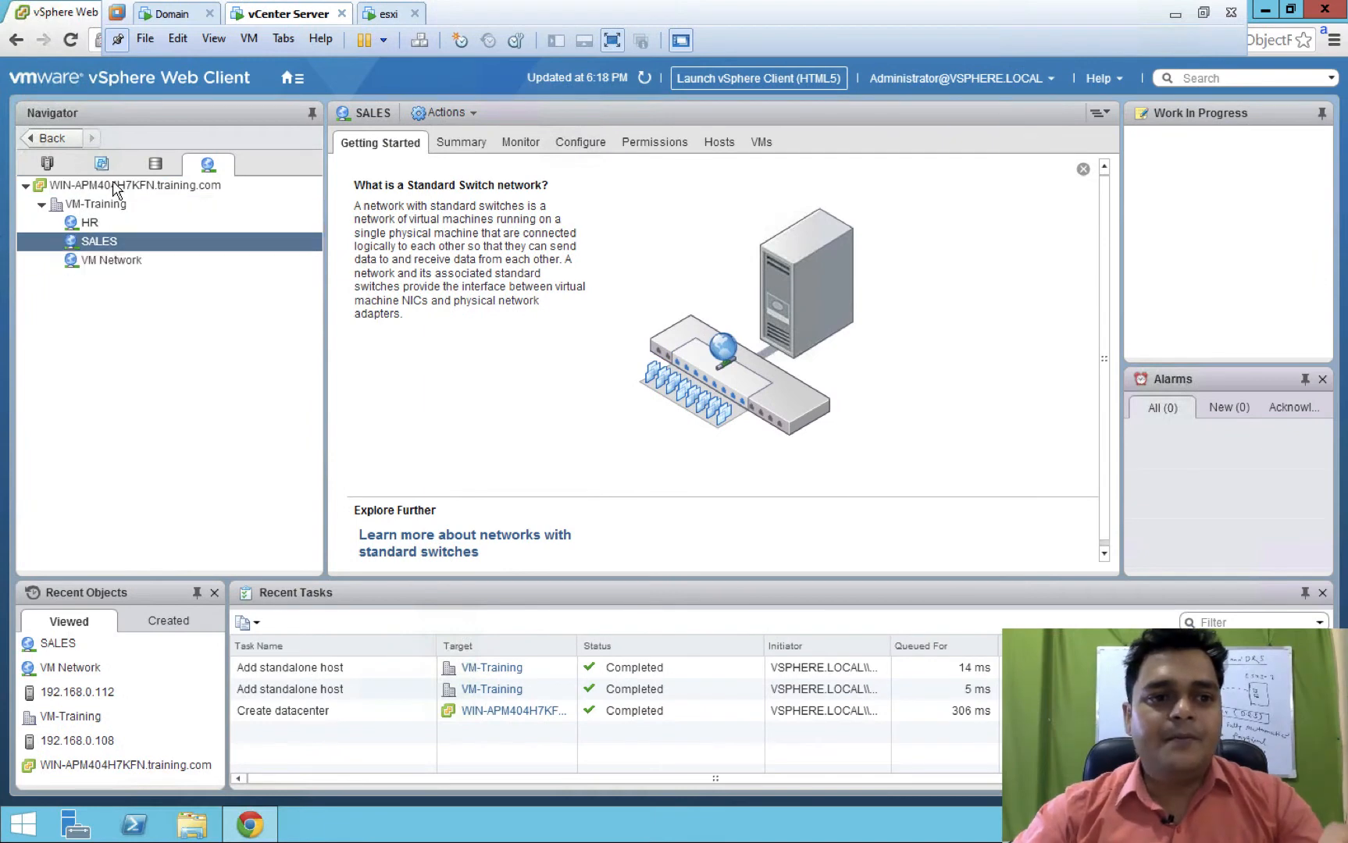
{"action": "left_click", "coordinate": [48, 165]}
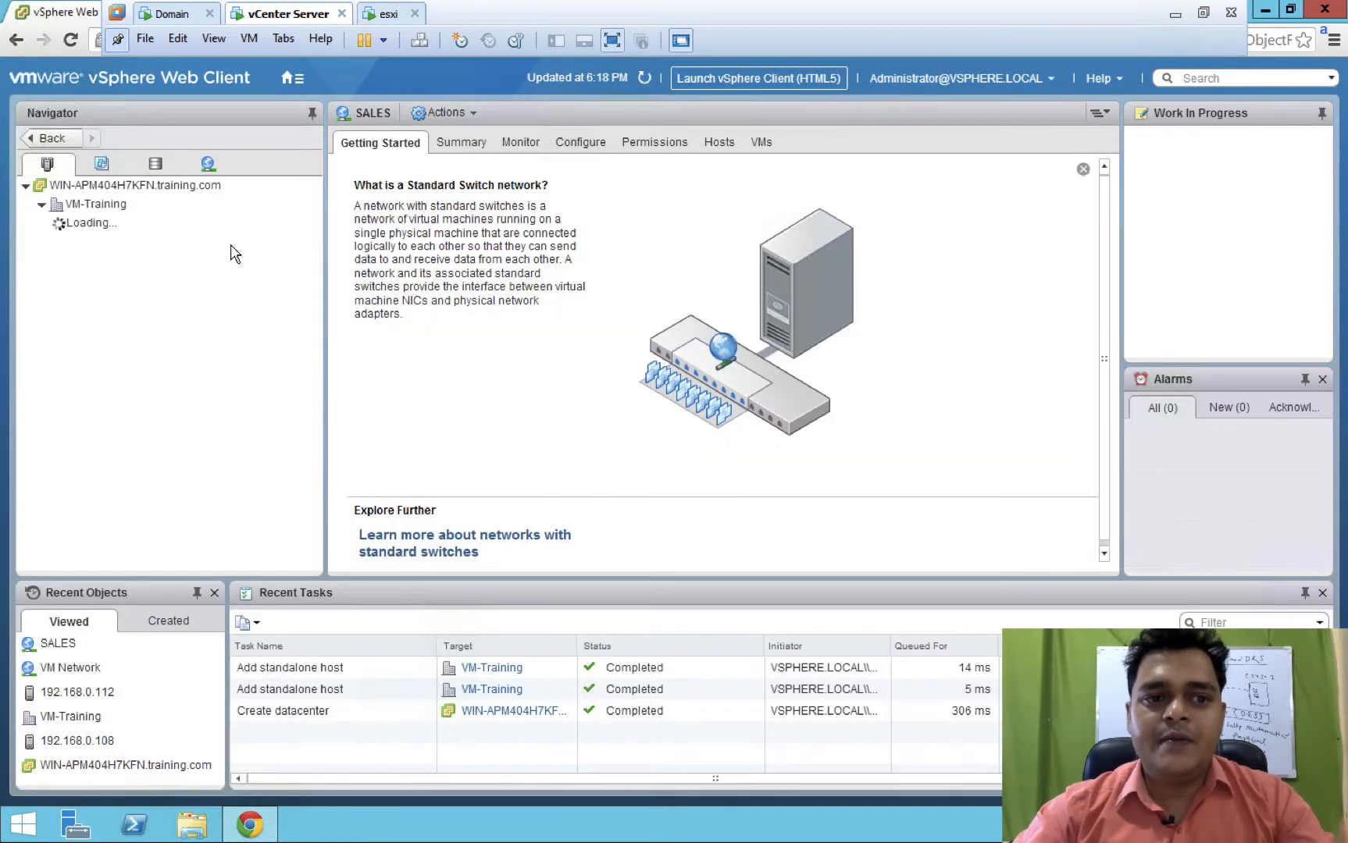
{"action": "left_click", "coordinate": [152, 260]}
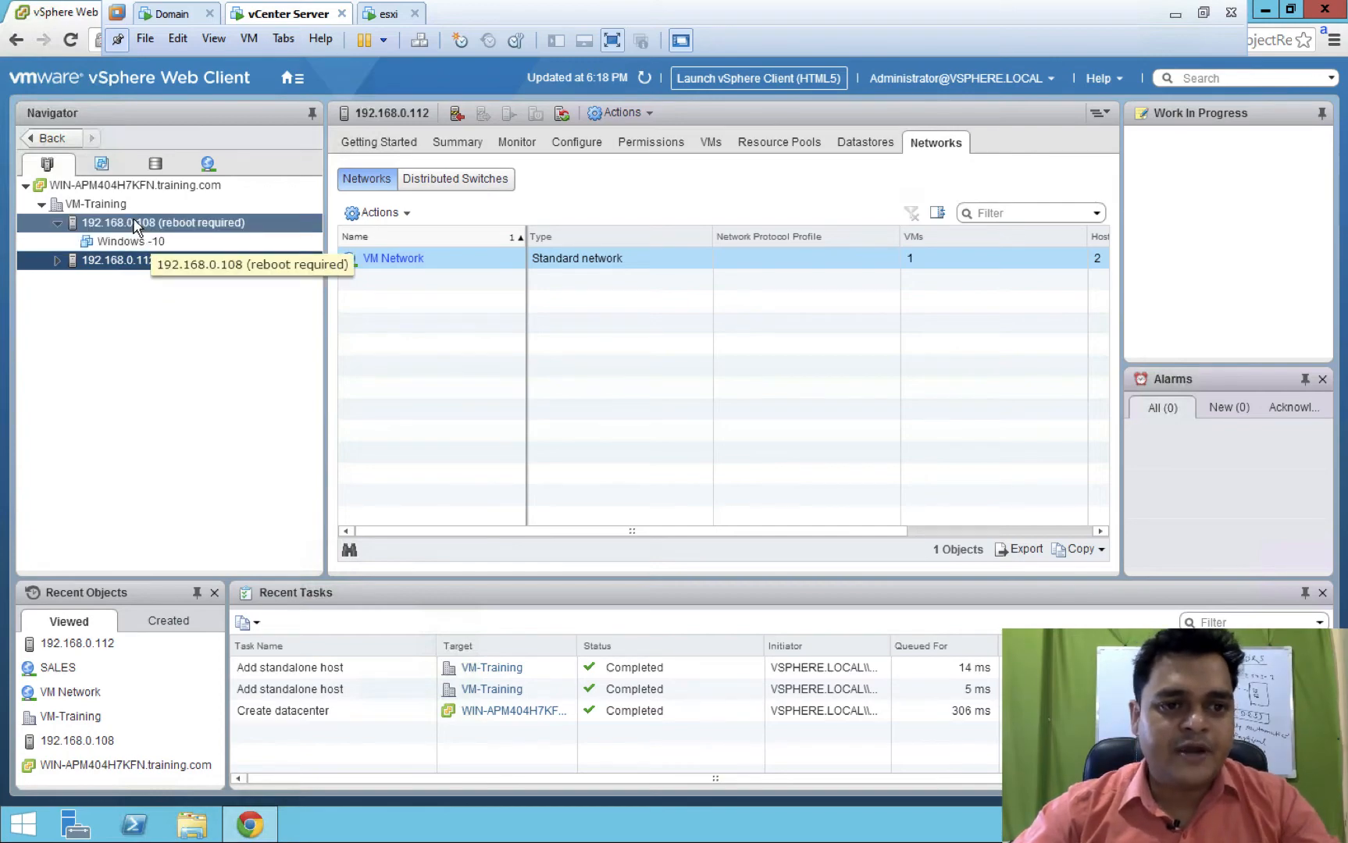
- Start a new virtual machine on host 192.168.0.108 using the Create a new virtual machine creation type
{"action": "right_click", "coordinate": [135, 227]}
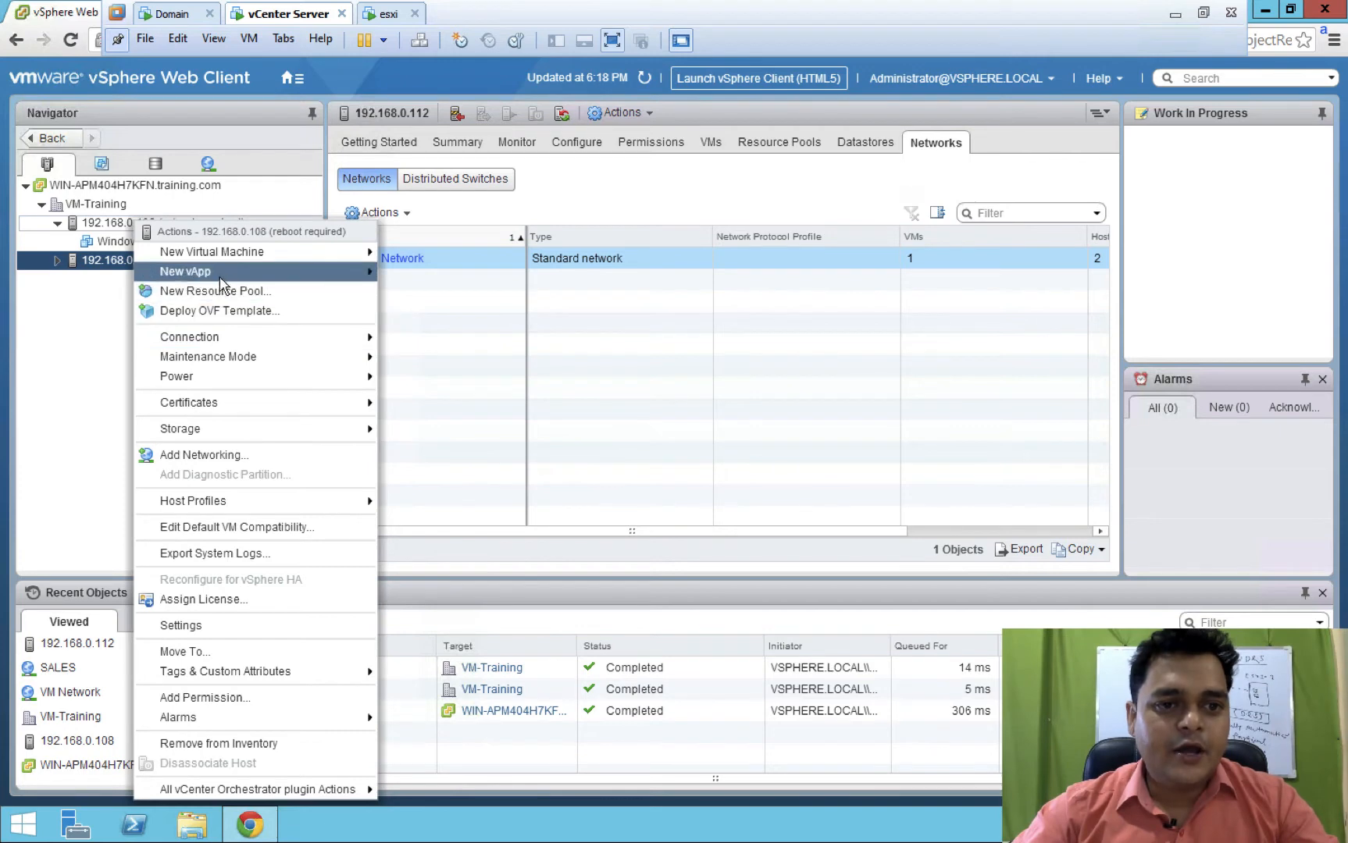
{"action": "mouse_move", "coordinate": [251, 255]}
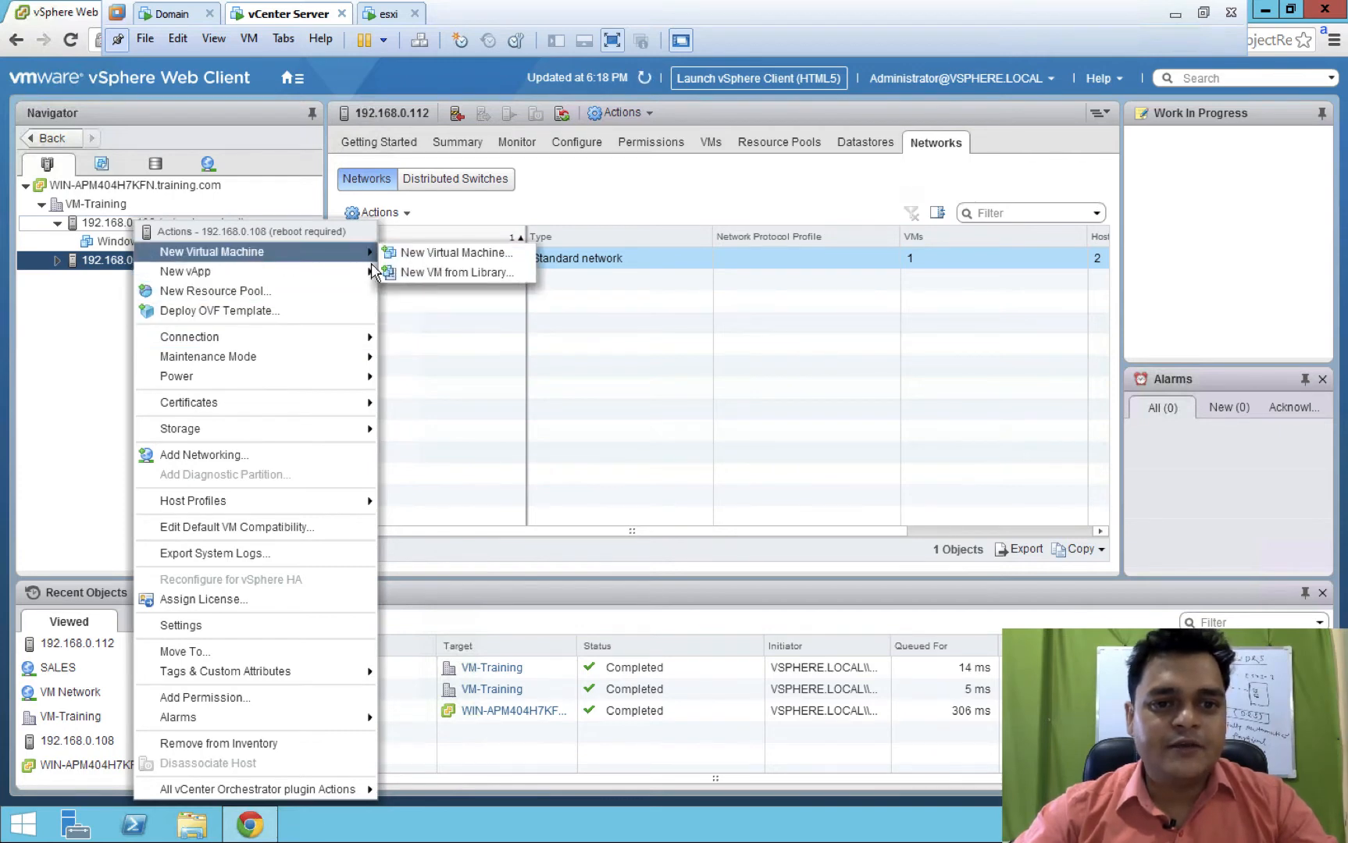
{"action": "left_click", "coordinate": [418, 256]}
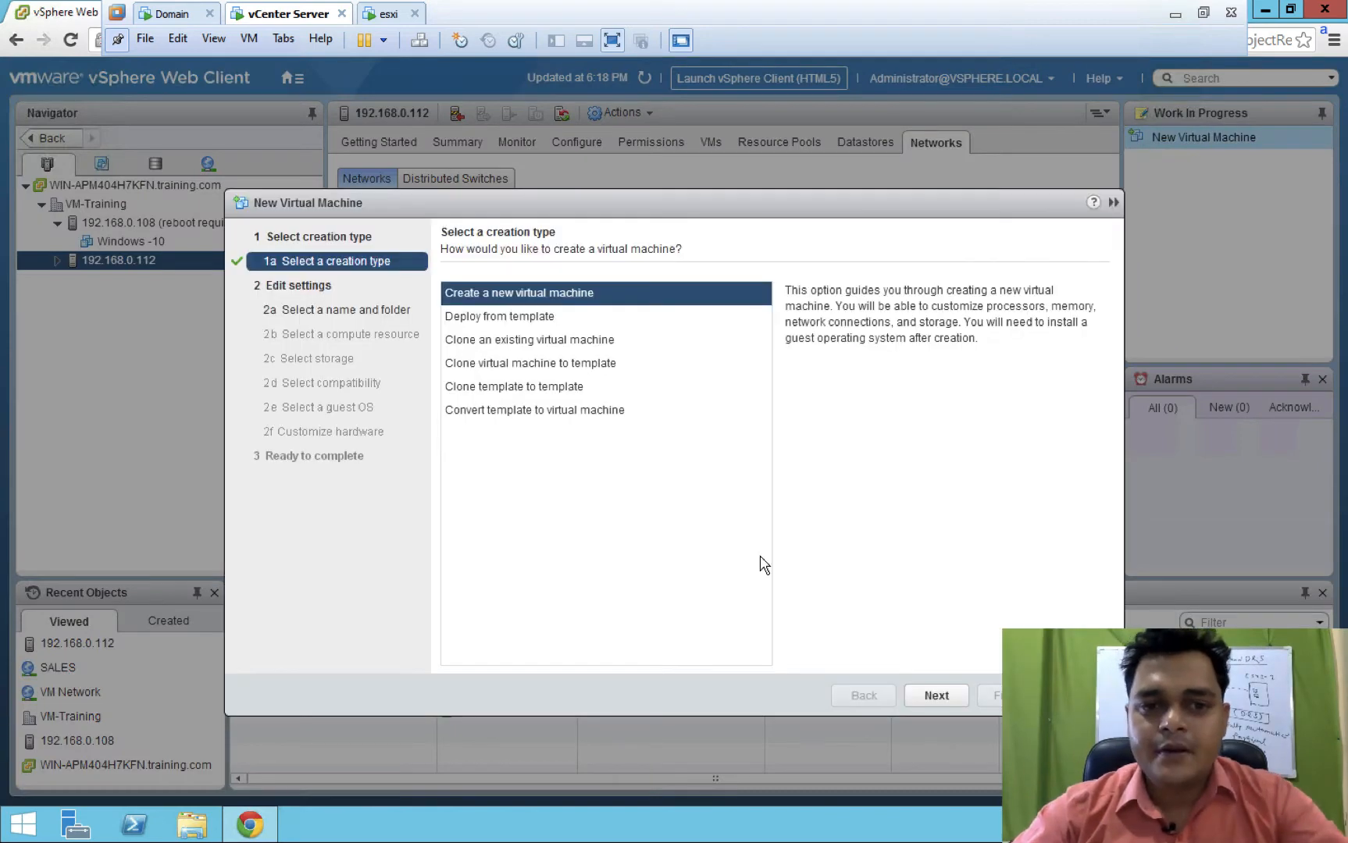
{"action": "left_click", "coordinate": [937, 696]}
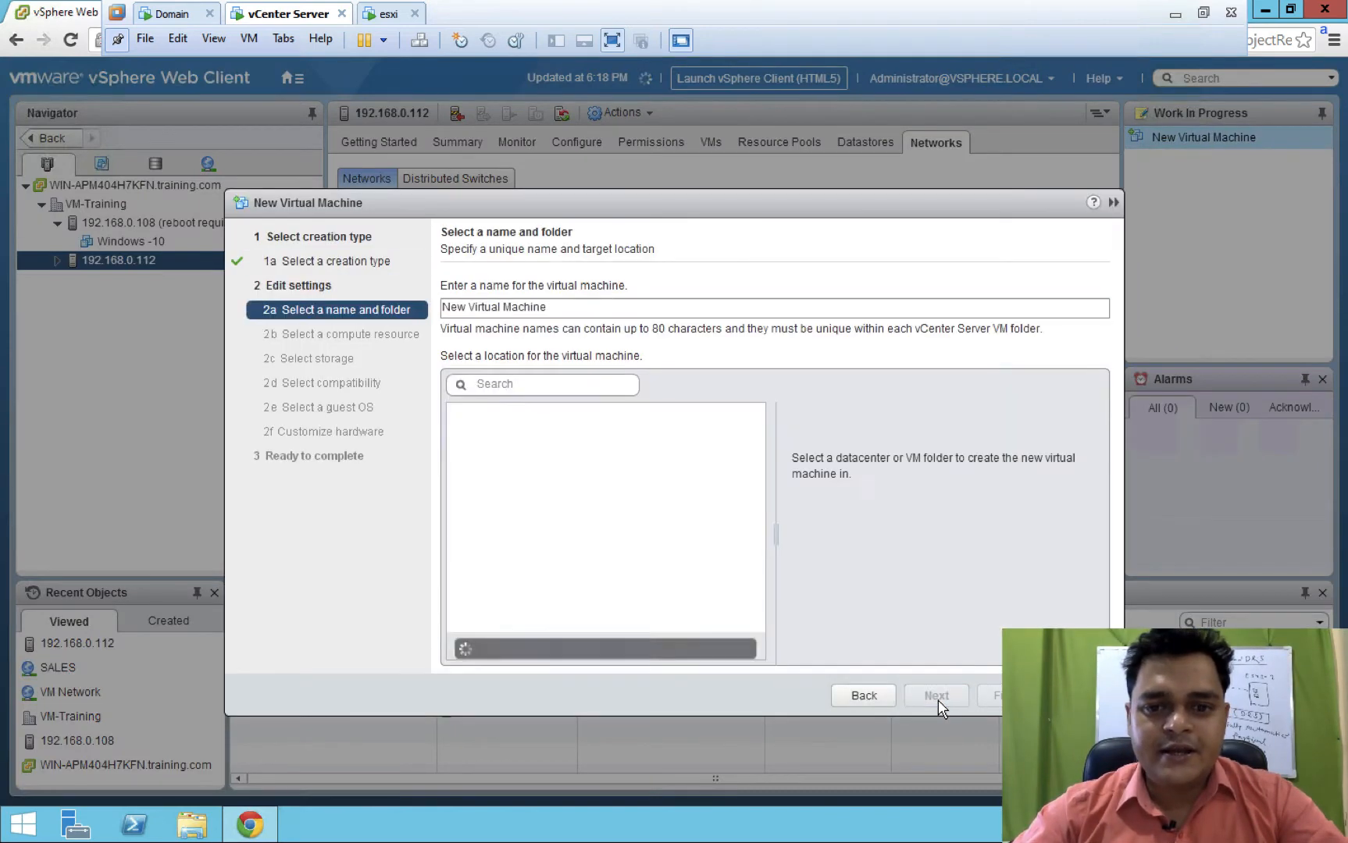
{"action": "left_click", "coordinate": [508, 307]}
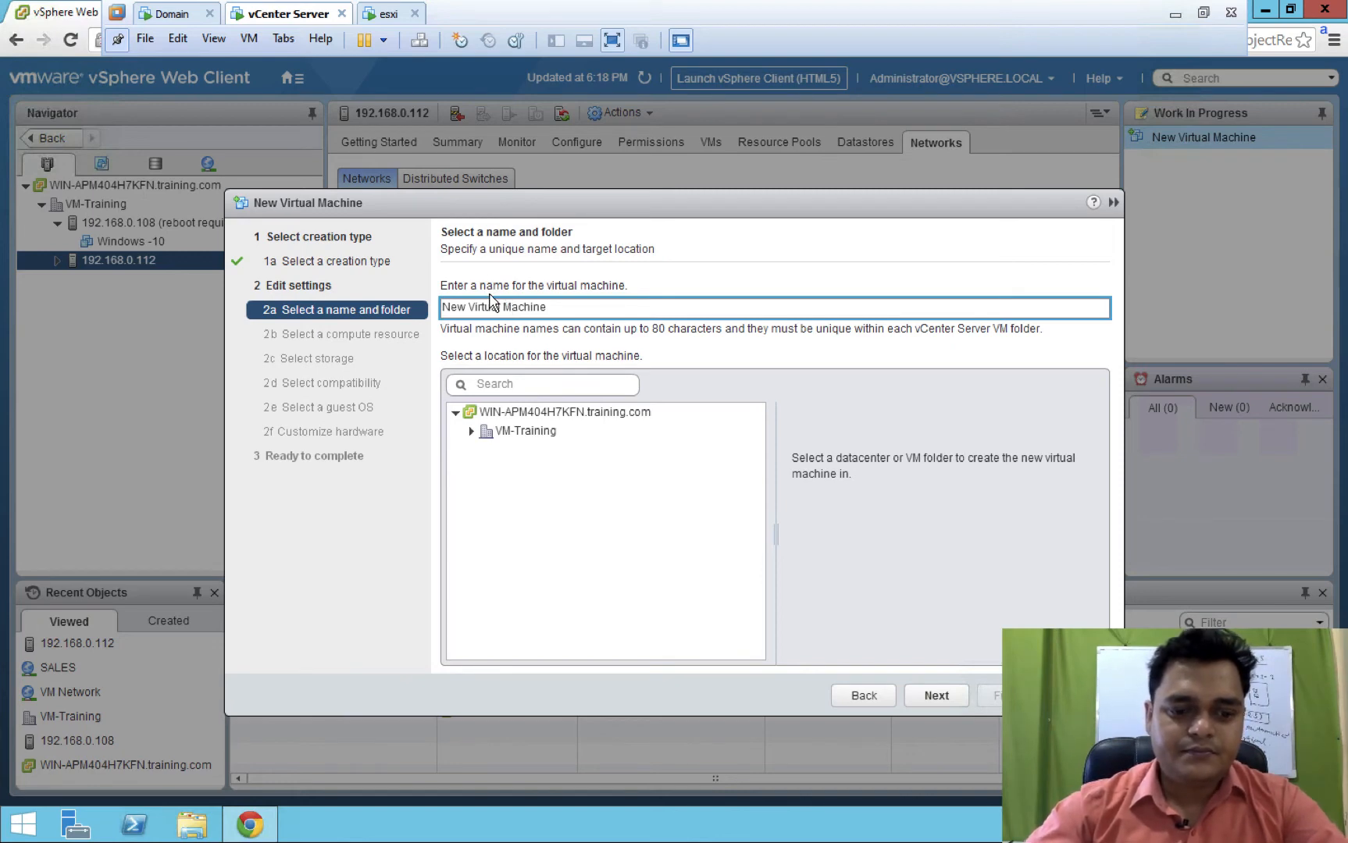
{"action": "type", "text": "Windows"}
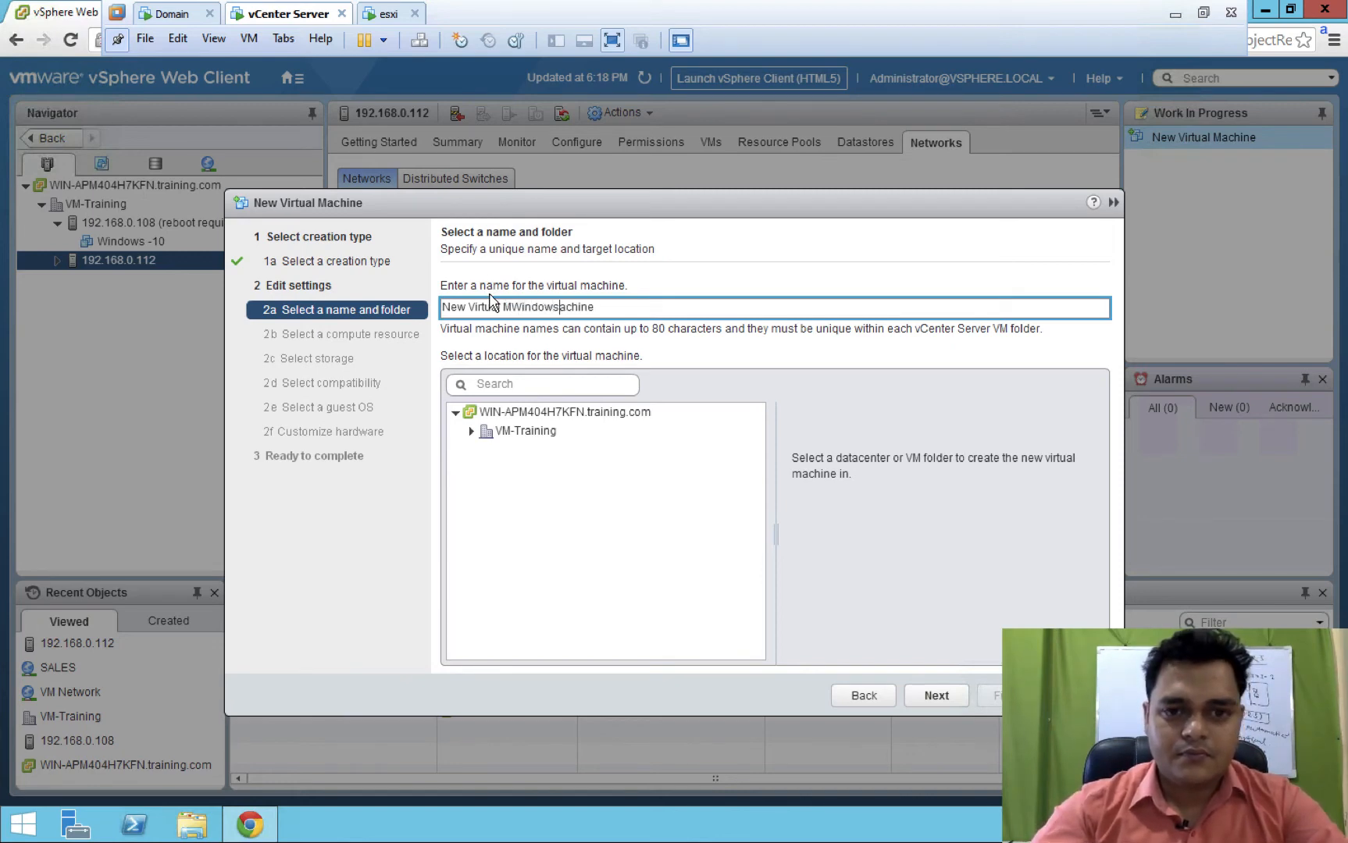
{"action": "type", "text": "a"}
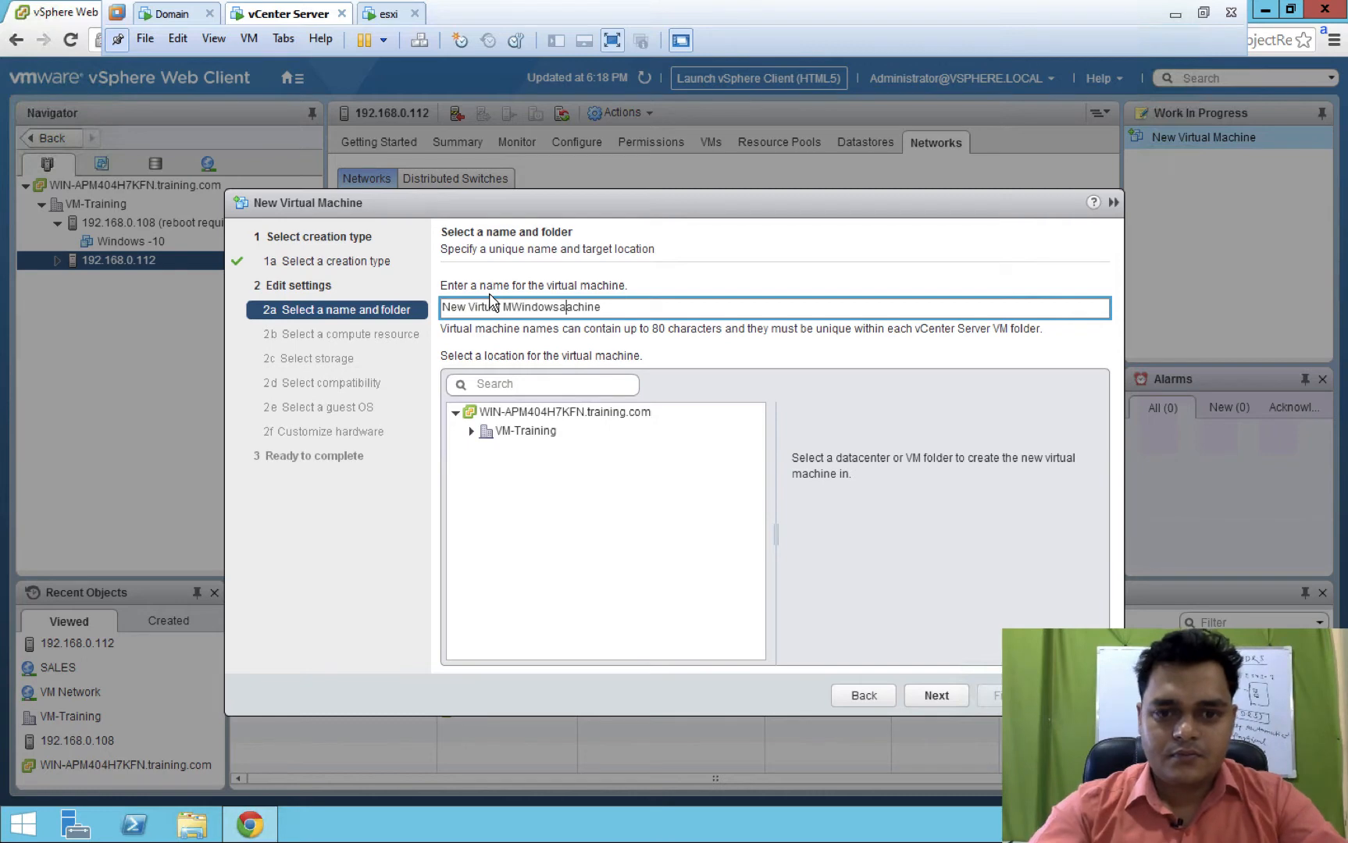
{"action": "key", "text": "BackSpace"}
{"action": "key", "text": "BackSpace"}
{"action": "key", "text": "BackSpace"}
{"action": "key", "text": "BackSpace"}
{"action": "key", "text": "BackSpace"}
{"action": "key", "text": "BackSpace"}
{"action": "key", "text": "BackSpace"}
{"action": "key", "text": "BackSpace"}
{"action": "key", "text": "BackSpace"}
{"action": "key", "text": "BackSpace"}
{"action": "key", "text": "BackSpace"}
{"action": "key", "text": "BackSpace"}
{"action": "key", "text": "BackSpace"}
{"action": "key", "text": "BackSpace"}
{"action": "key", "text": "BackSpace"}
{"action": "key", "text": "BackSpace"}
{"action": "key", "text": "BackSpace"}
{"action": "key", "text": "BackSpace"}
{"action": "key", "text": "BackSpace"}
{"action": "key", "text": "BackSpace"}
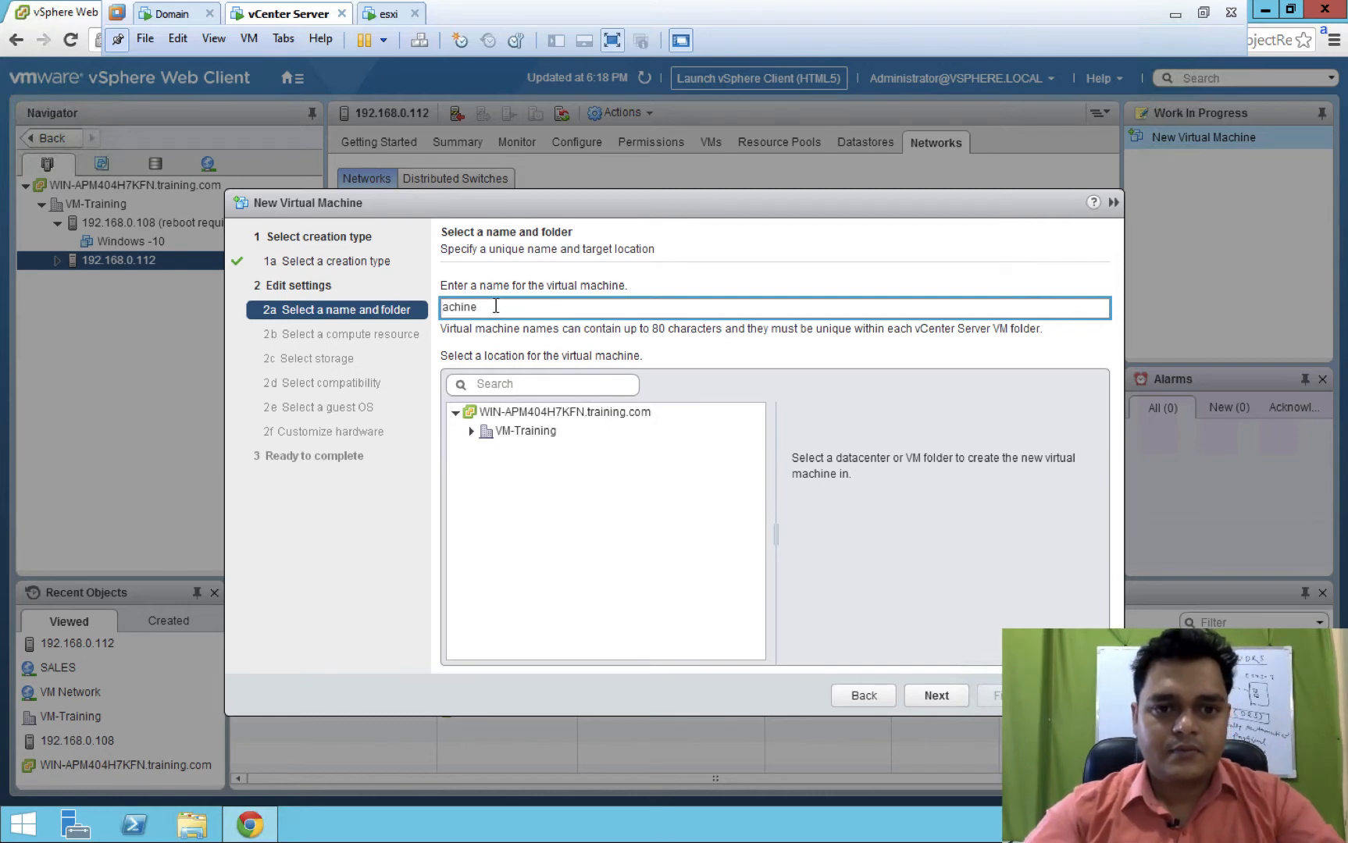
- Name the virtual machine Windows-7 and place it in the VM-Training datacenter
{"action": "key", "text": "ctrl+a"}
{"action": "type", "text": "W"}
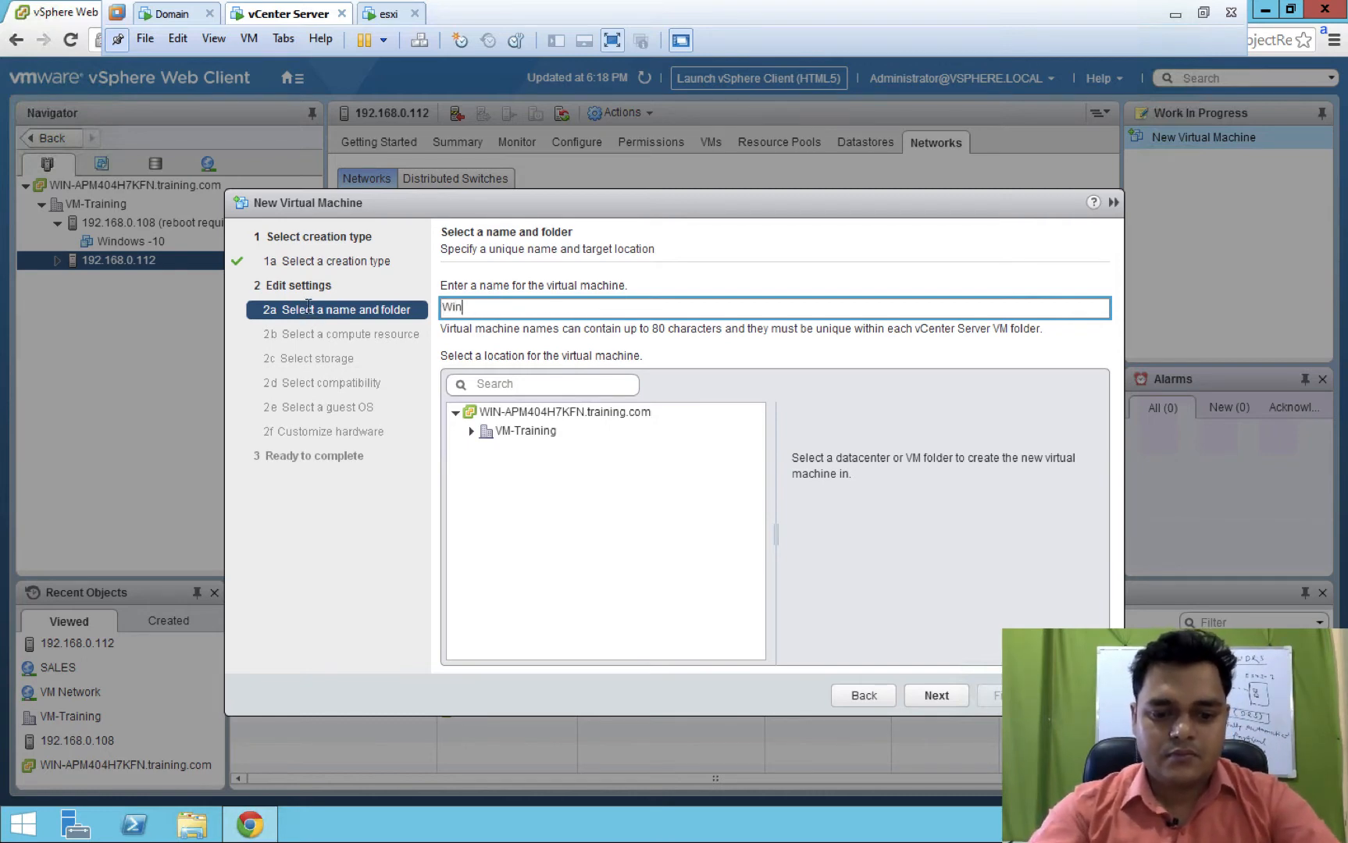
{"action": "type", "text": "indows-7"}
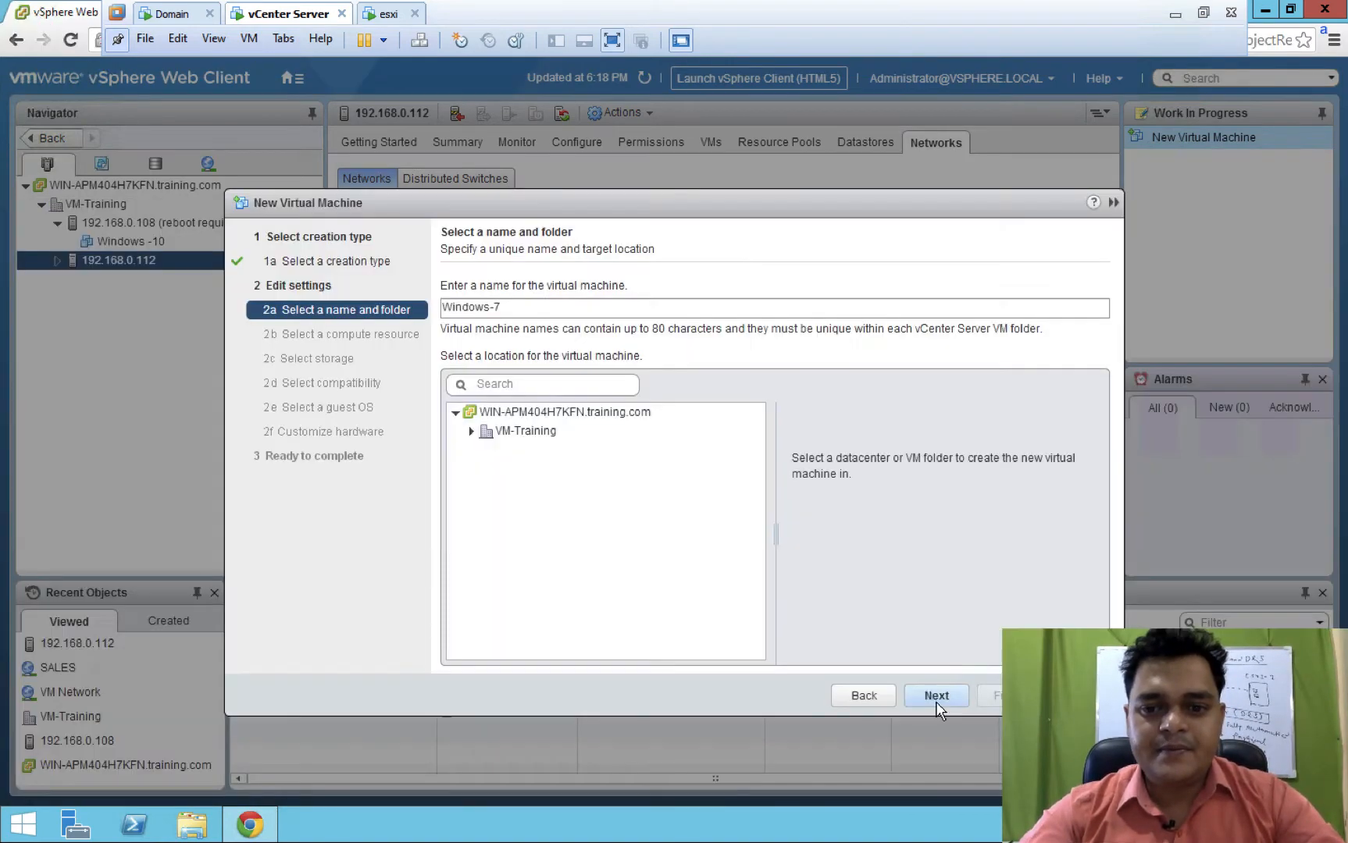
{"action": "left_click", "coordinate": [933, 698]}
{"action": "left_click", "coordinate": [484, 434]}
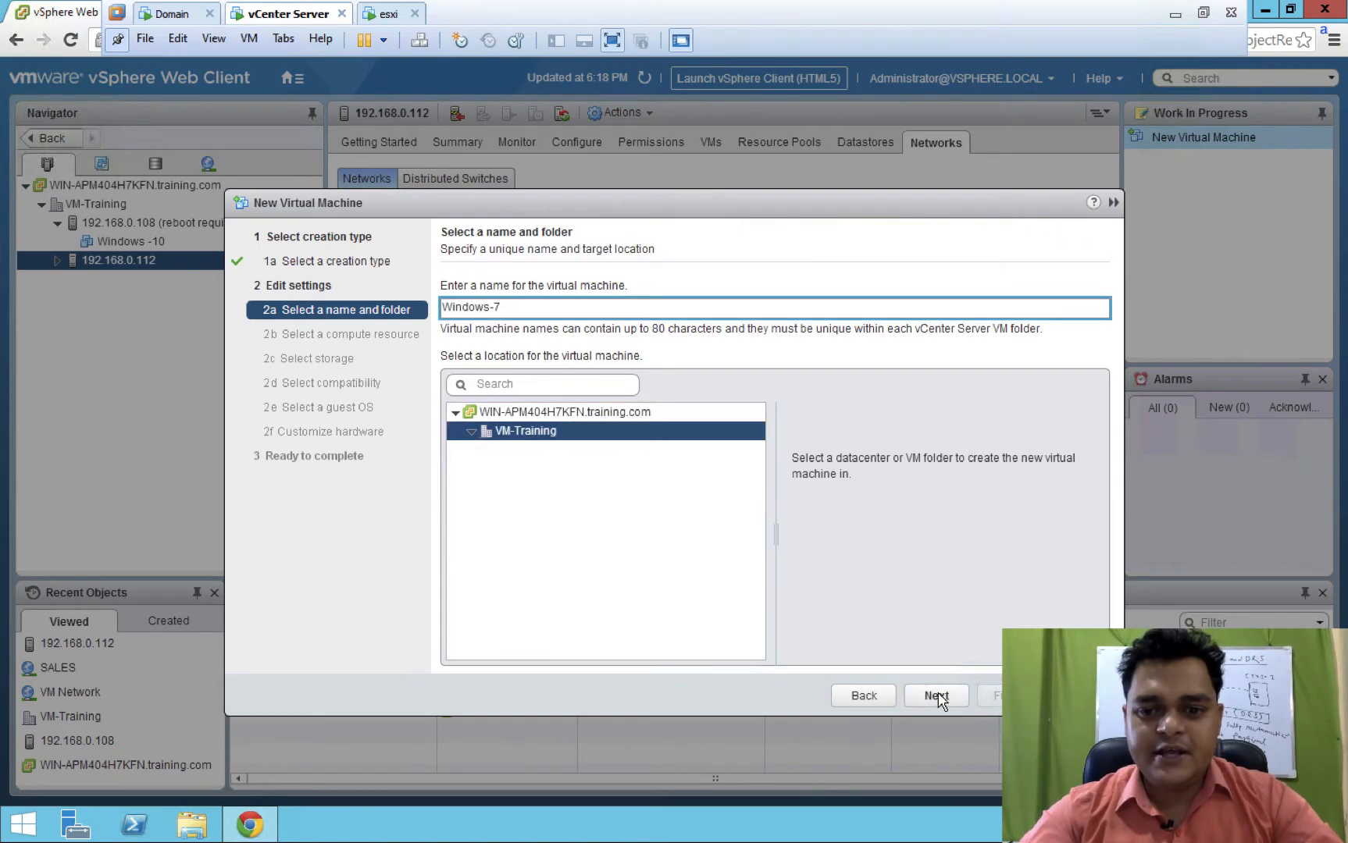
{"action": "left_click", "coordinate": [937, 696]}
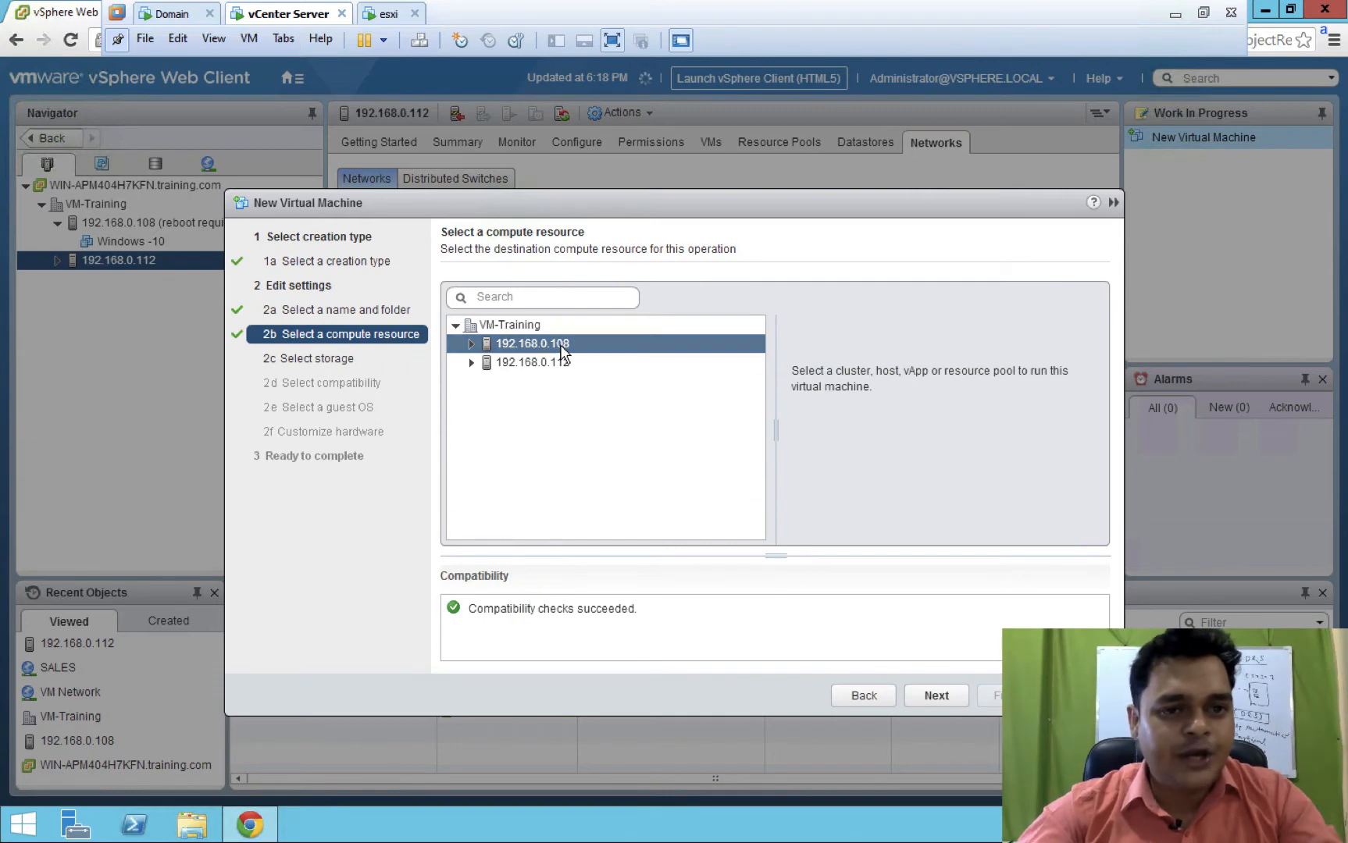
- Accept host 192.168.0.108 as the compute resource and store the virtual machine on the nfs-2 datastore
{"action": "left_click", "coordinate": [939, 697]}
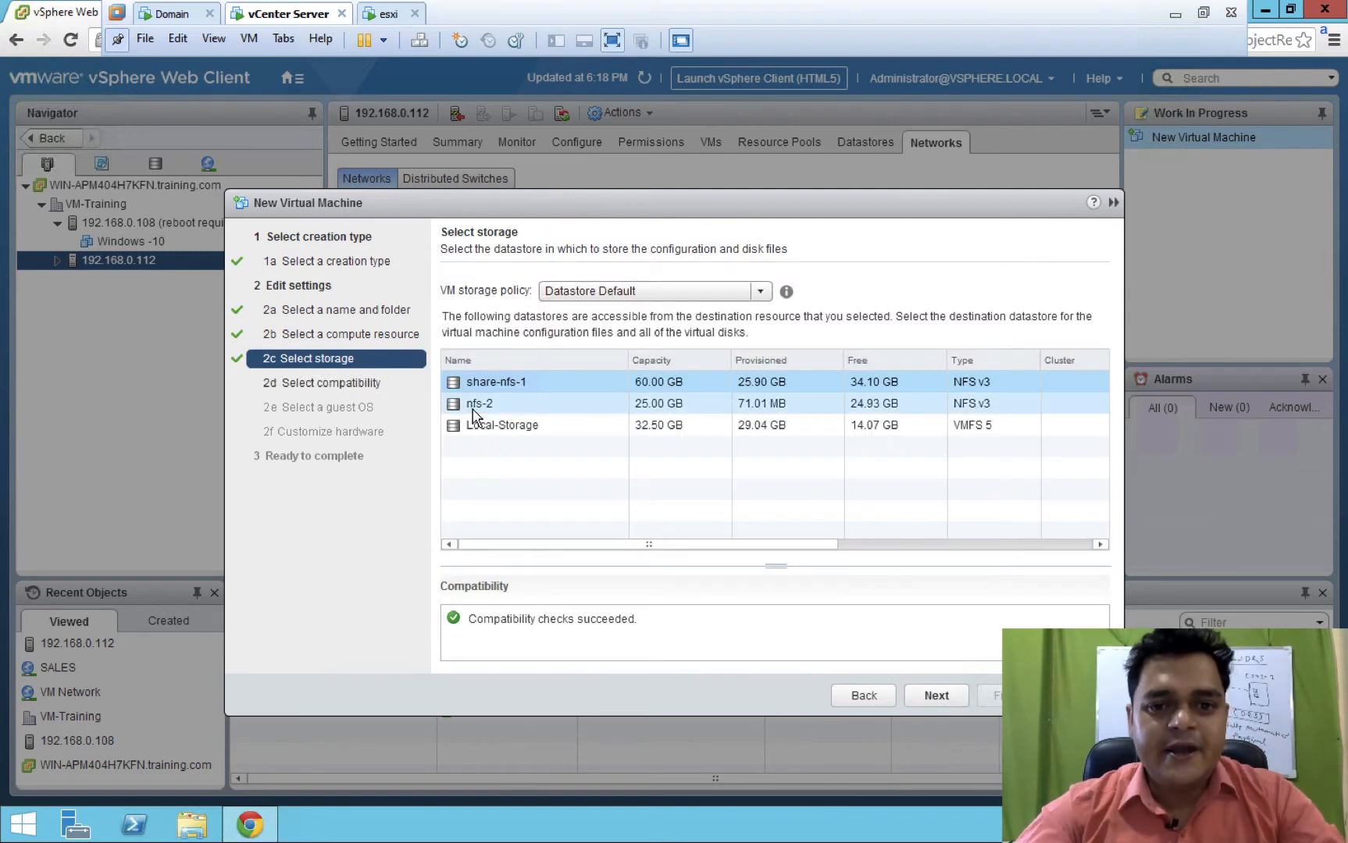
{"action": "left_click", "coordinate": [479, 407]}
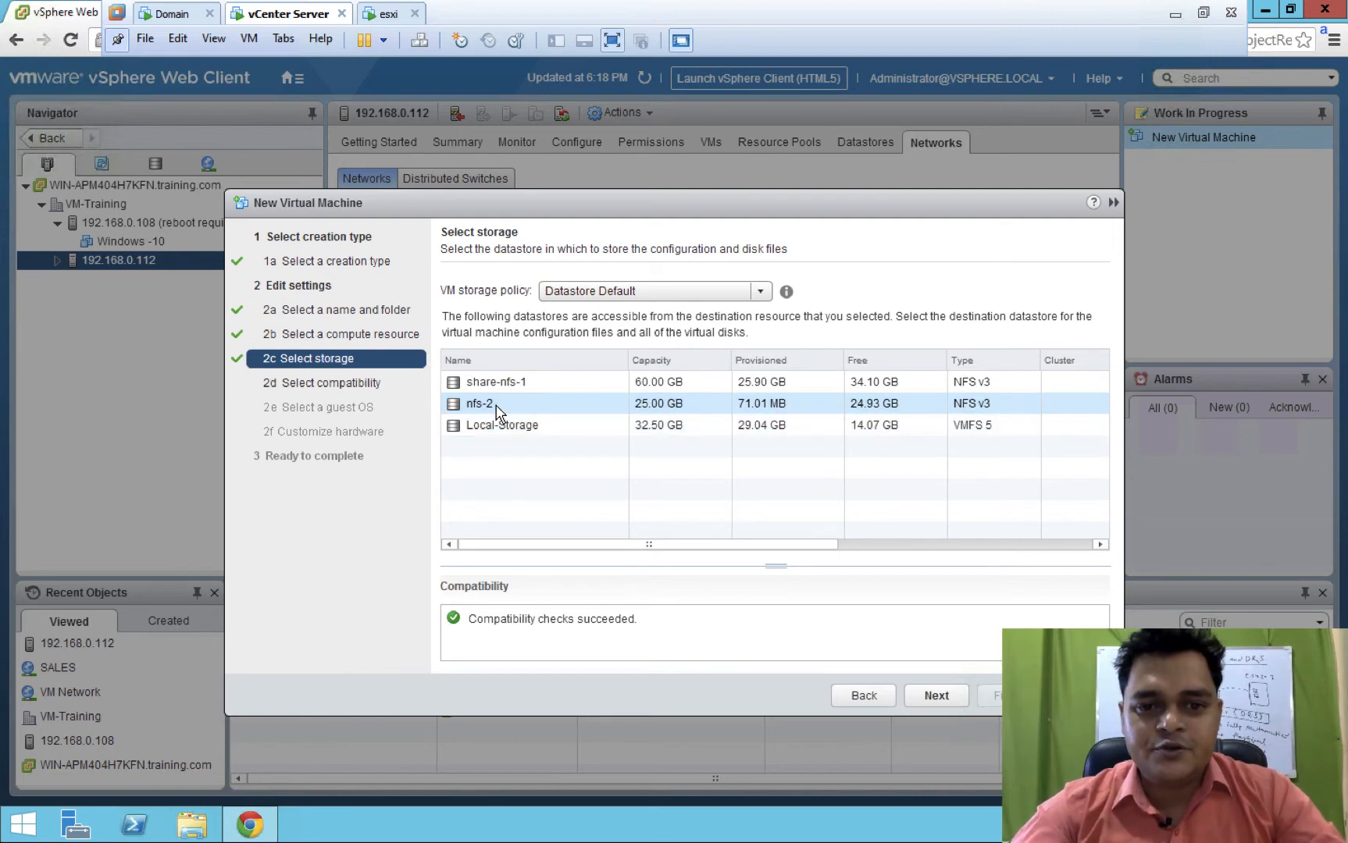
{"action": "left_click", "coordinate": [930, 695]}
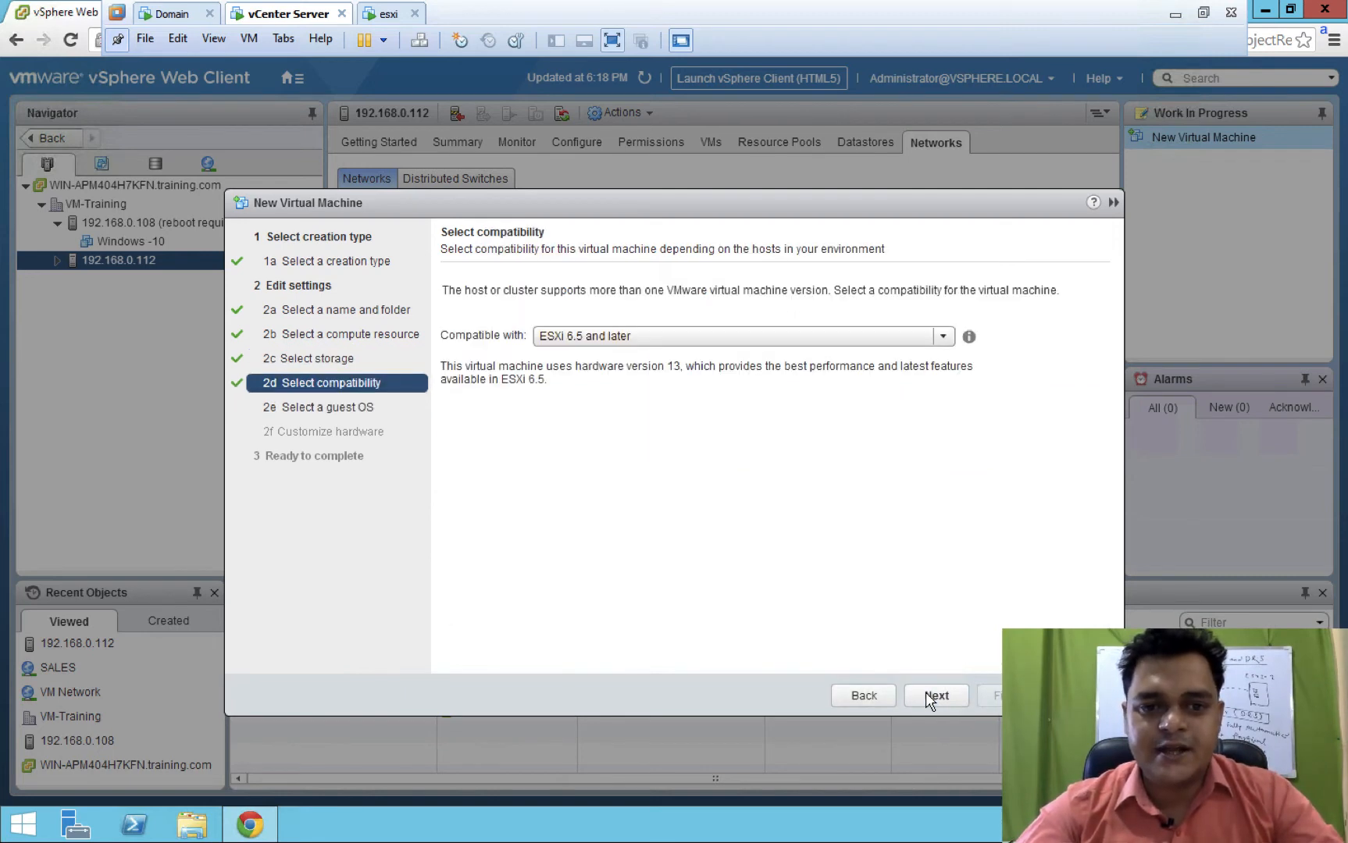
- Accept ESXi 6.5 and later compatibility and set the guest OS version to Microsoft Windows Server 2008 (64-bit)
{"action": "left_click", "coordinate": [941, 696]}
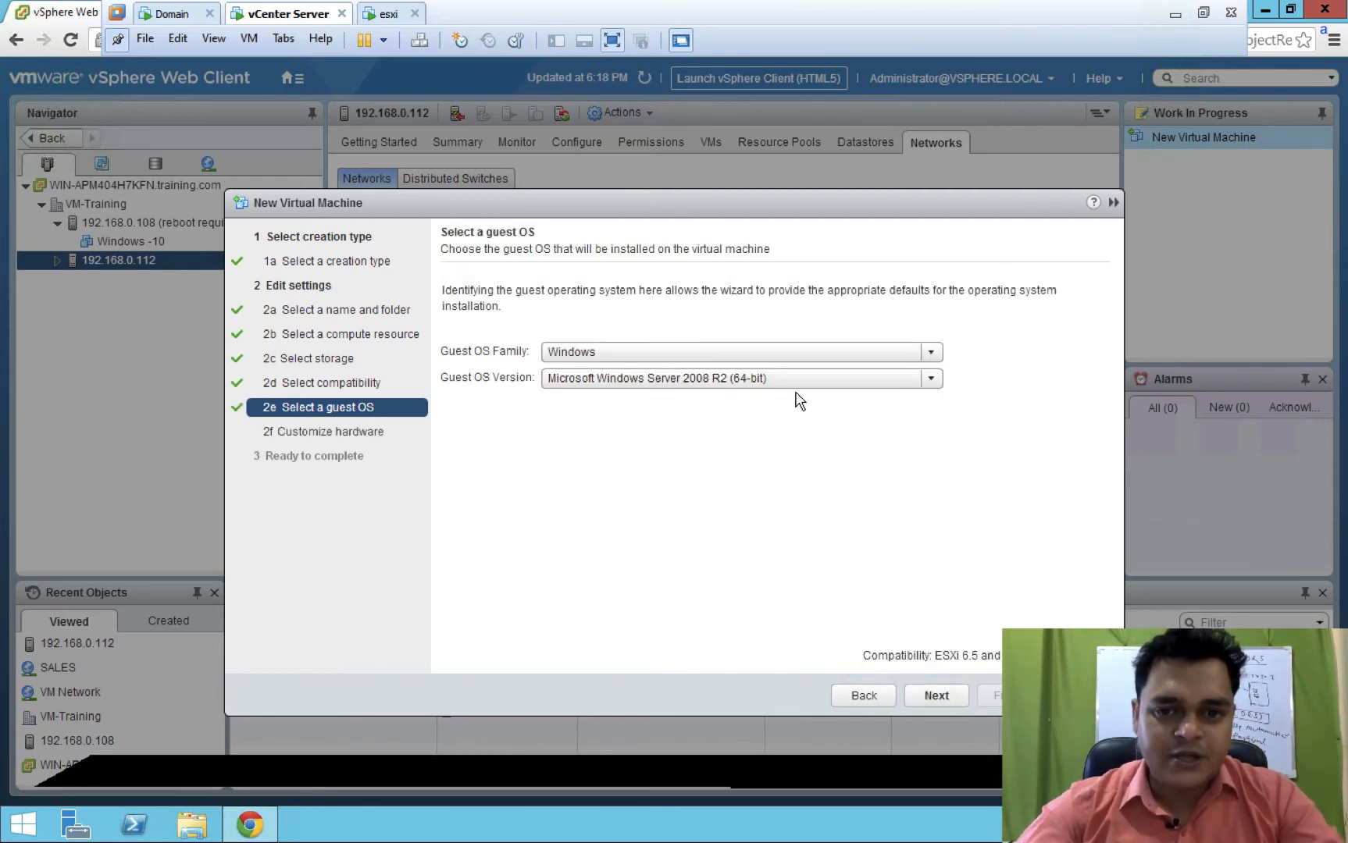
{"action": "left_click", "coordinate": [781, 381]}
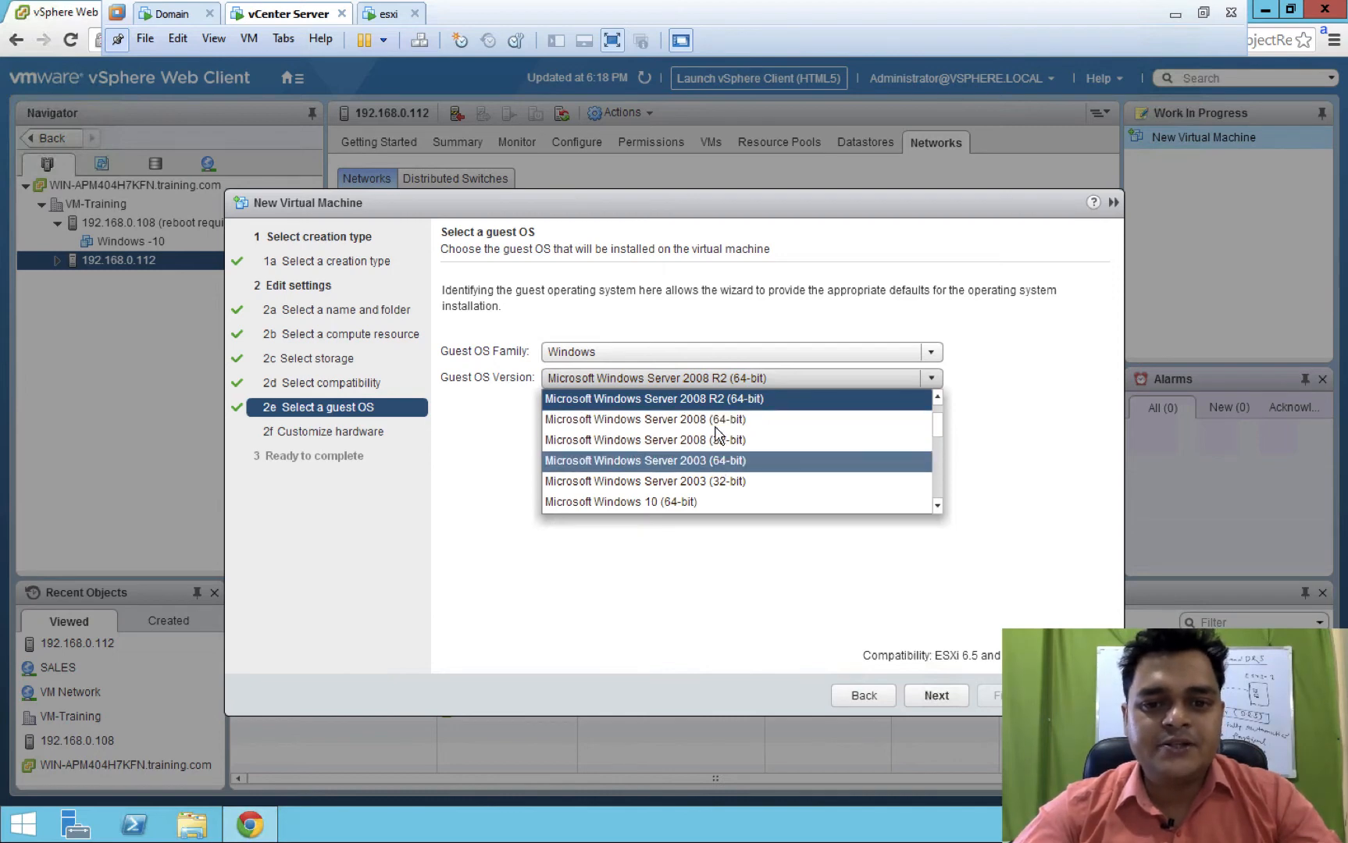
{"action": "left_click", "coordinate": [723, 420]}
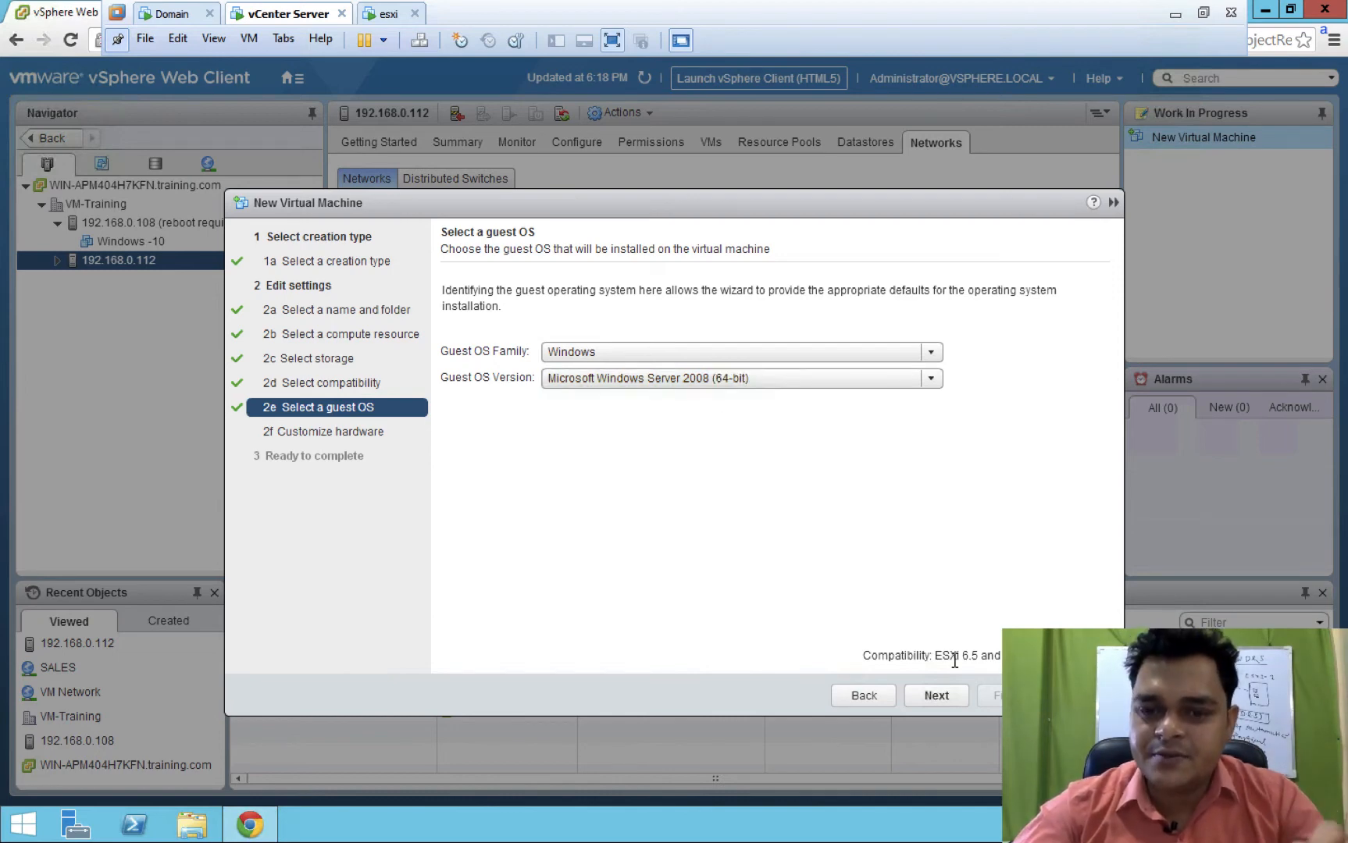
{"action": "left_click", "coordinate": [938, 697]}
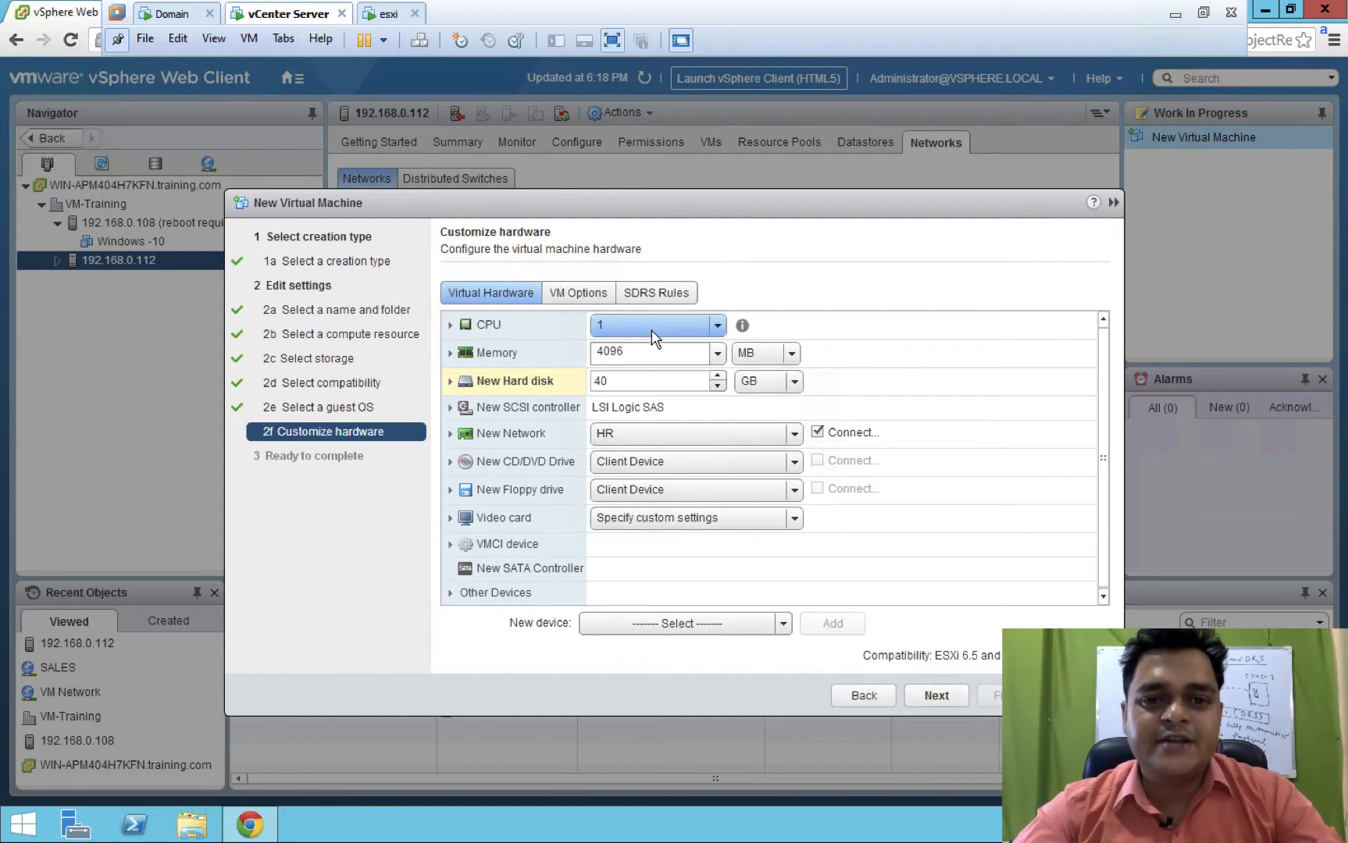
- Set the virtual machine's memory to 1024 MB and its new hard disk to 10 GB
{"action": "double_click", "coordinate": [625, 351]}
{"action": "type", "text": "1"}
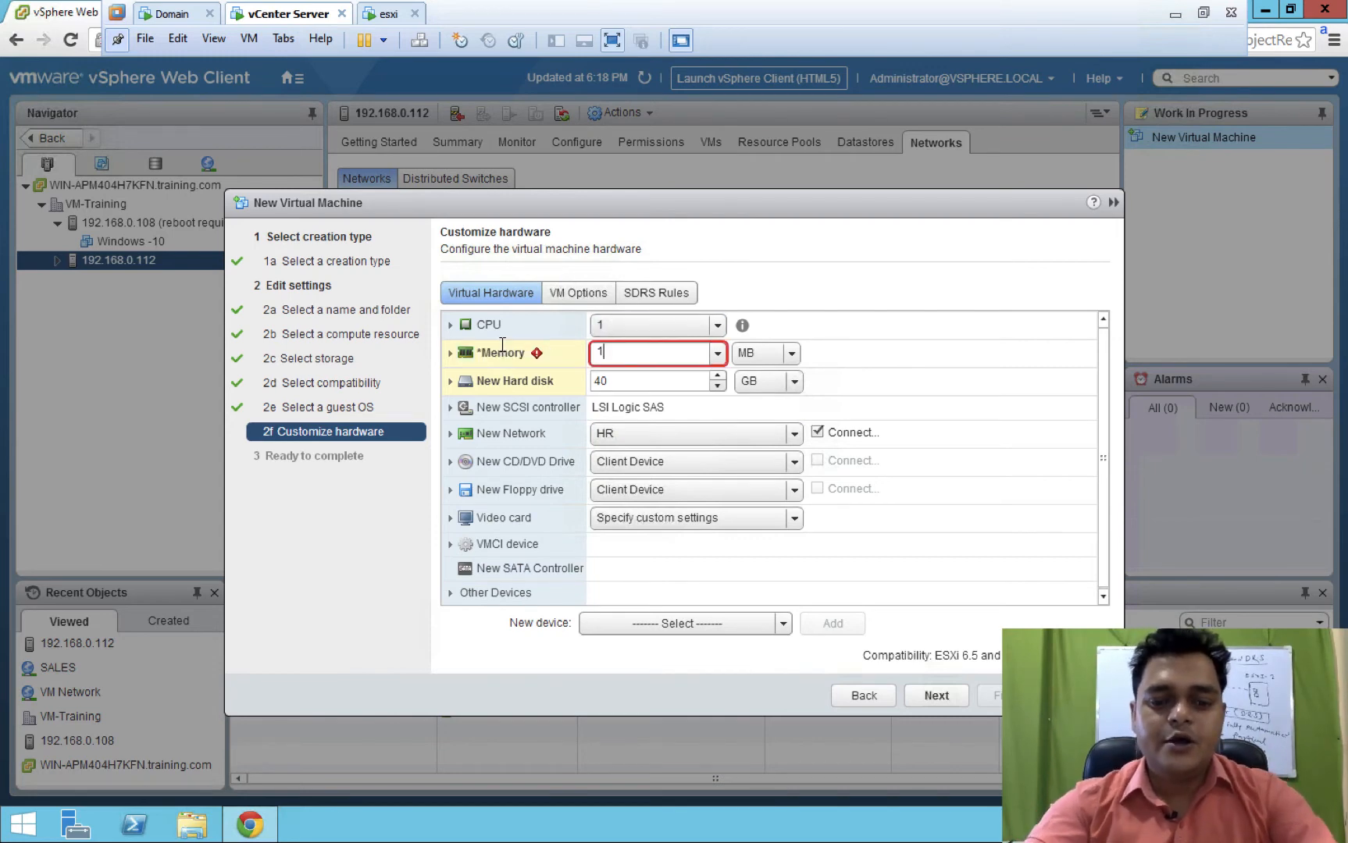
{"action": "type", "text": "024"}
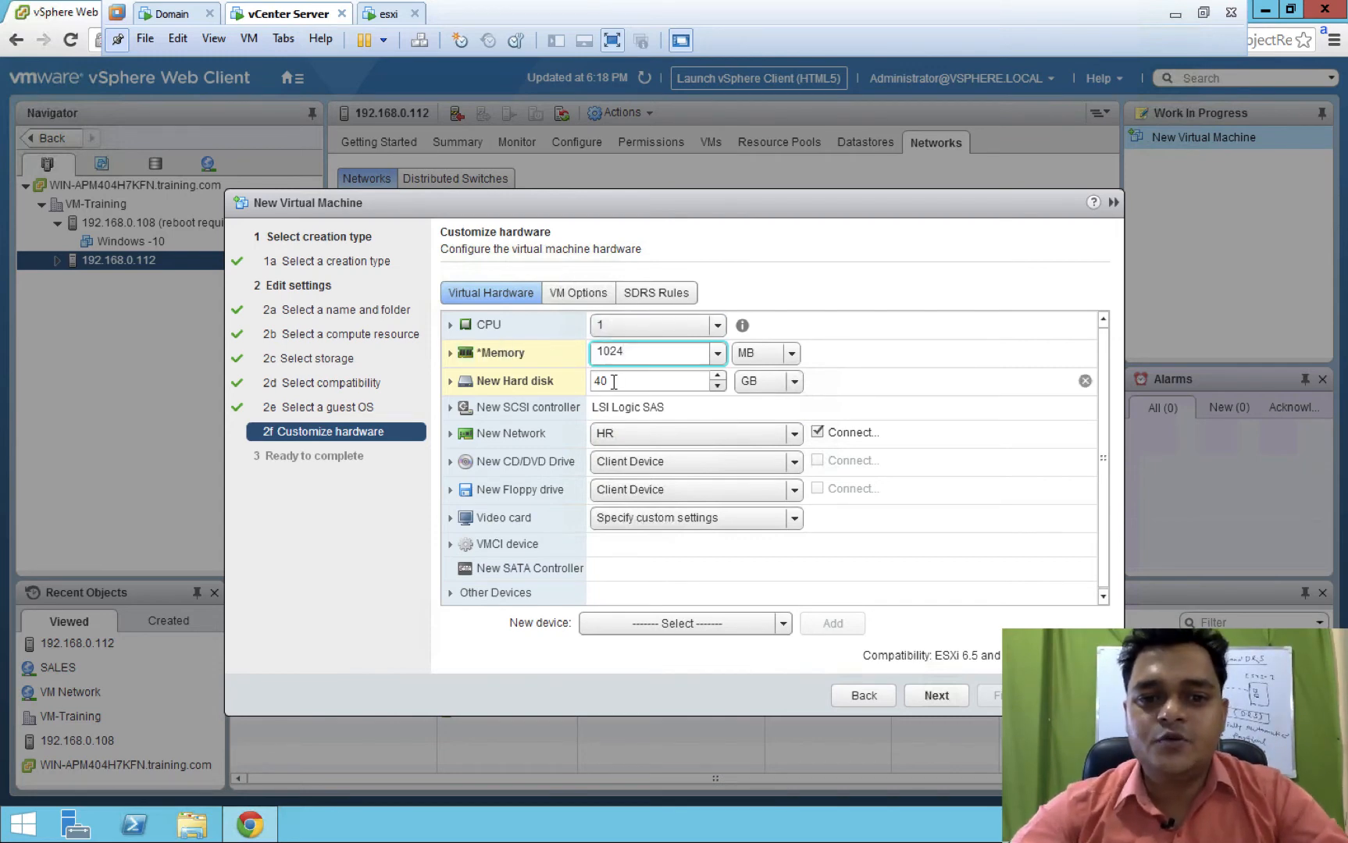
{"action": "key", "text": "Tab"}
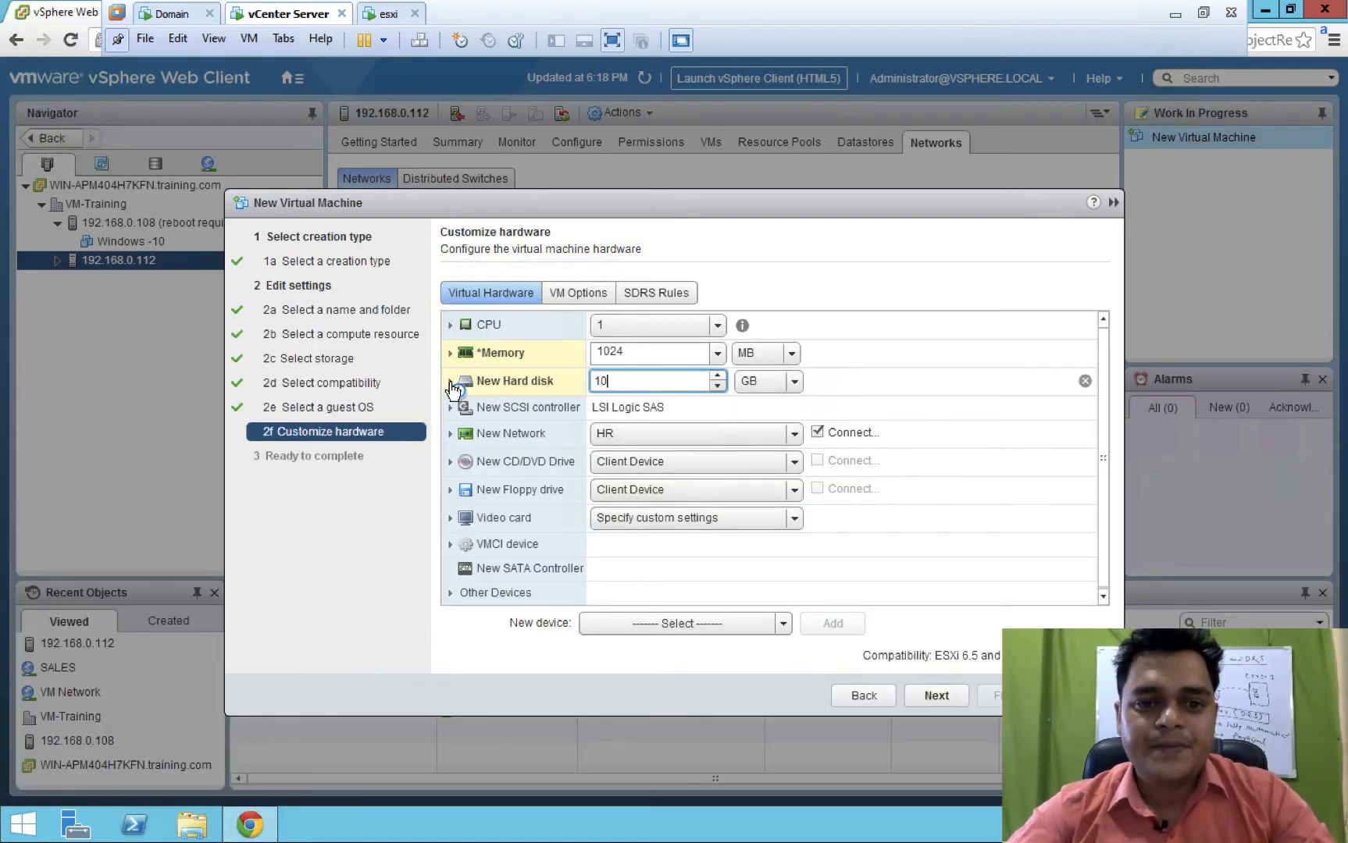
- Check the new hard disk's detailed settings, including its thin provisioning, and set the disk size to 12 GB
{"action": "left_click", "coordinate": [451, 382]}
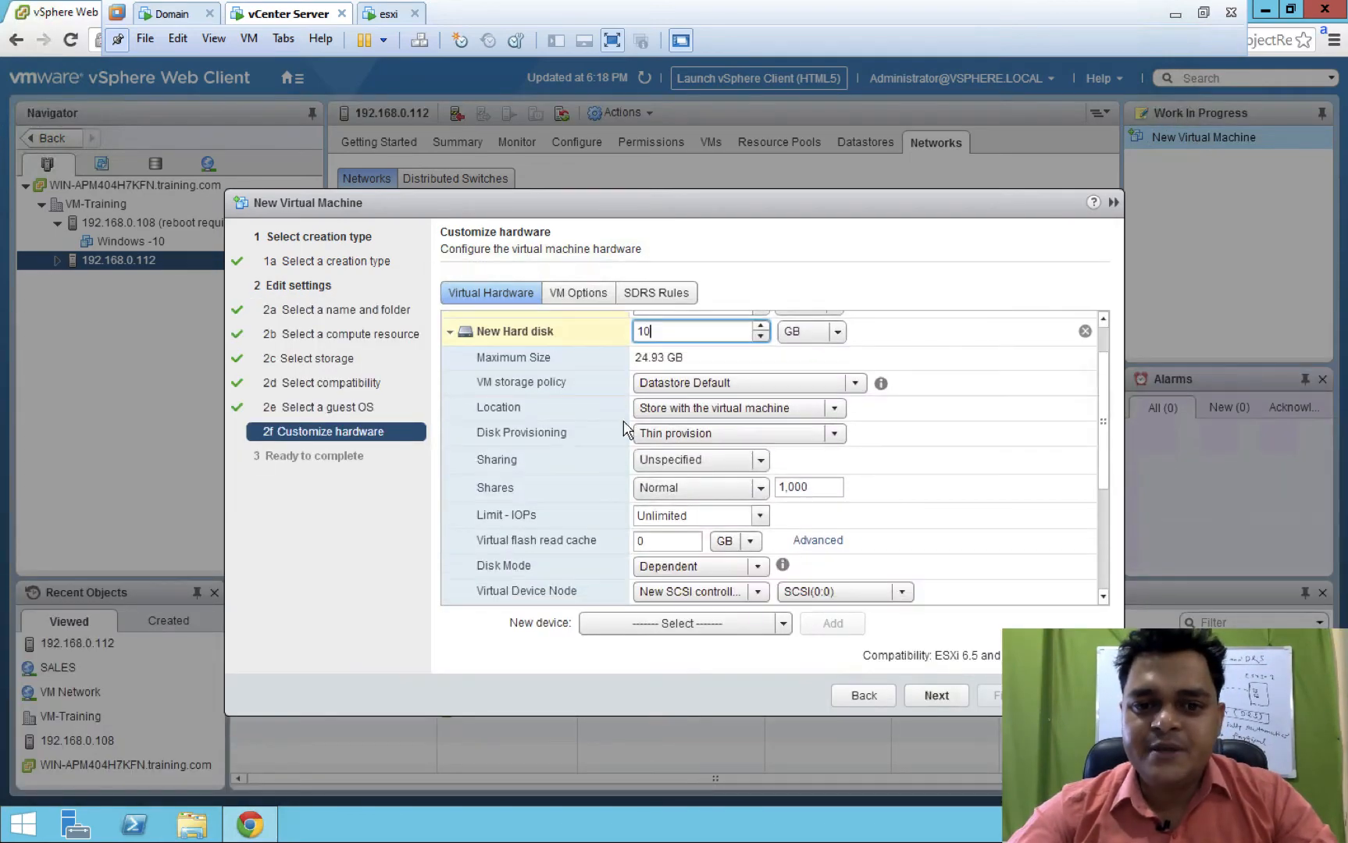
{"action": "scroll", "coordinate": [731, 421], "scroll_direction": "up", "scroll_amount": 1}
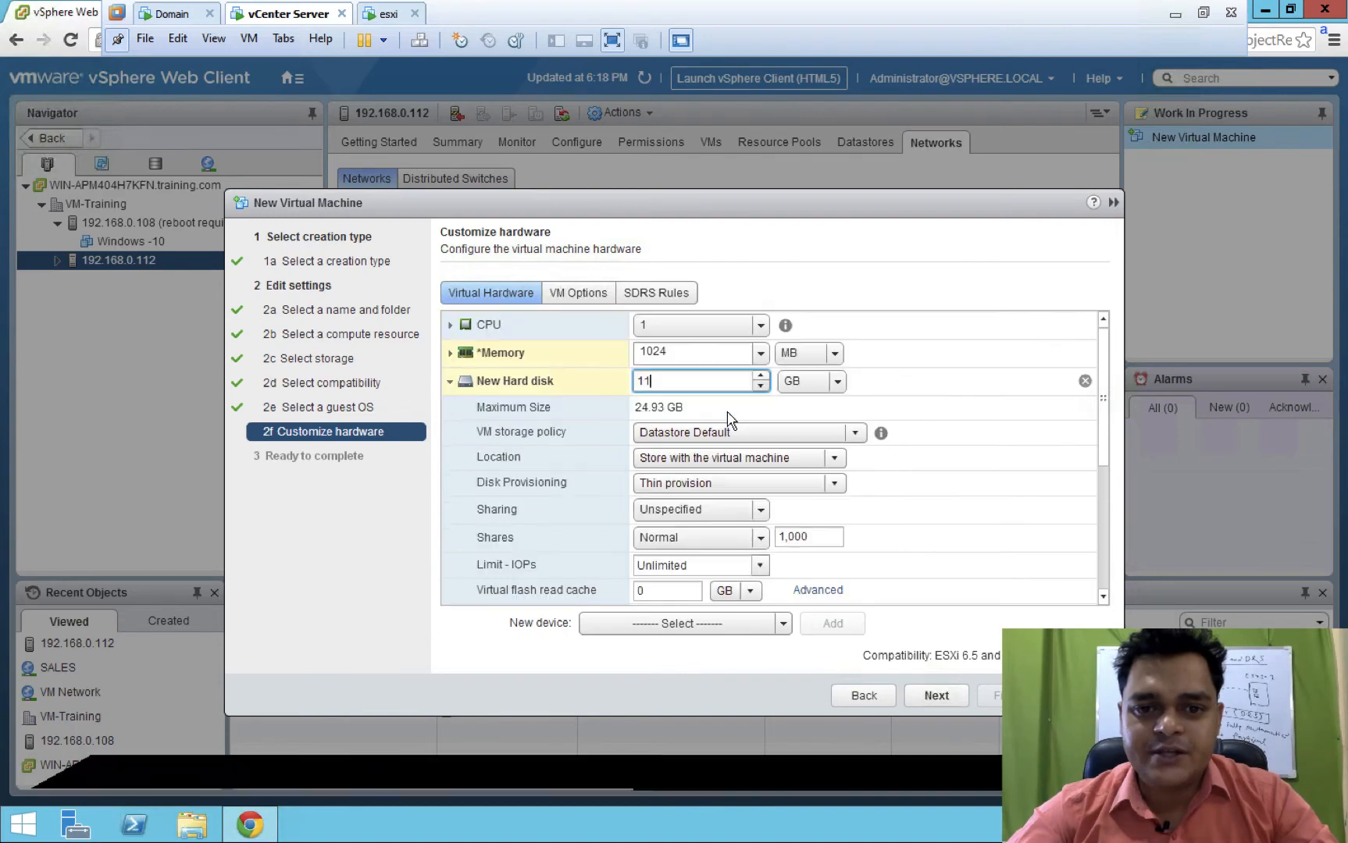
{"action": "scroll", "coordinate": [722, 422], "scroll_direction": "up", "scroll_amount": 1}
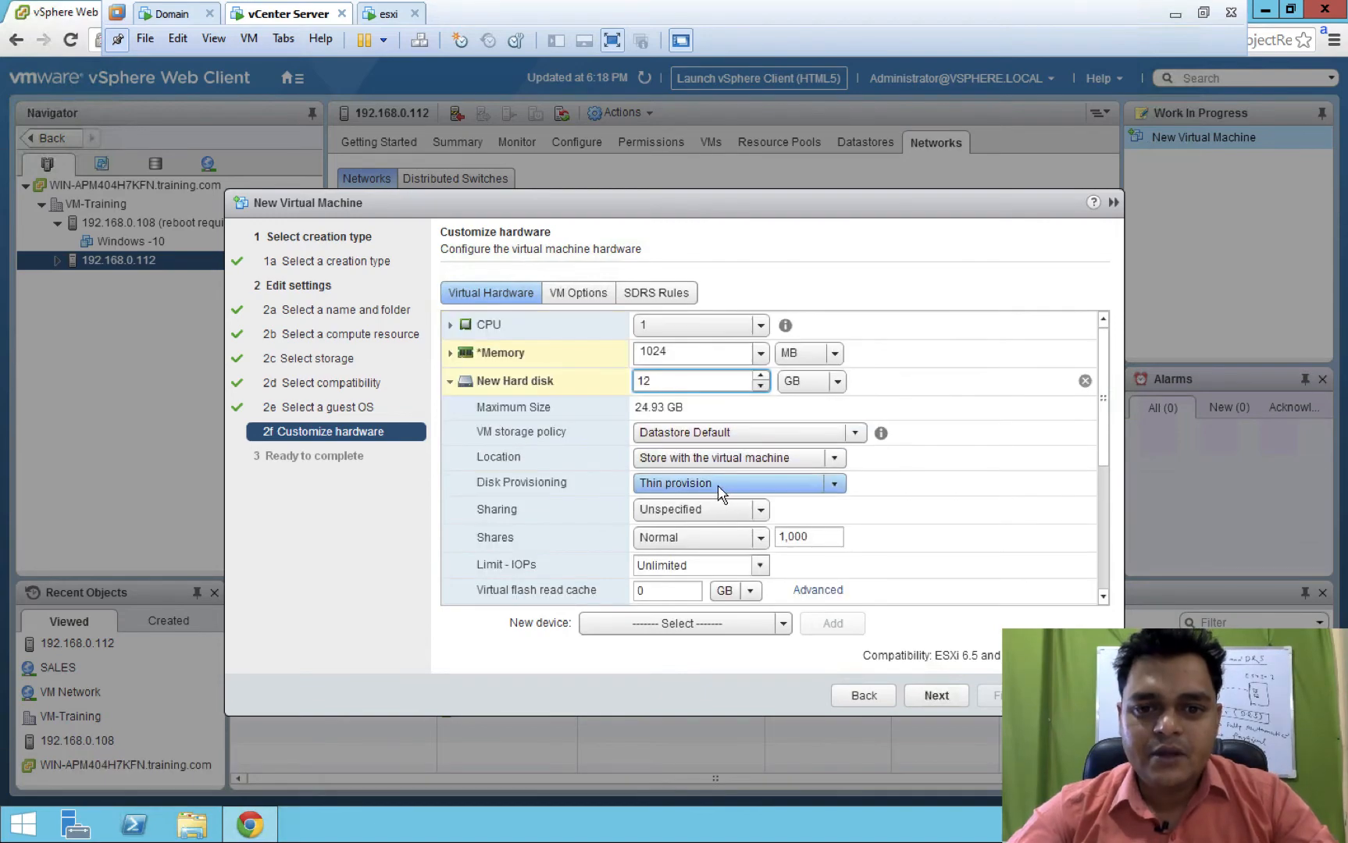
{"action": "left_click", "coordinate": [450, 382]}
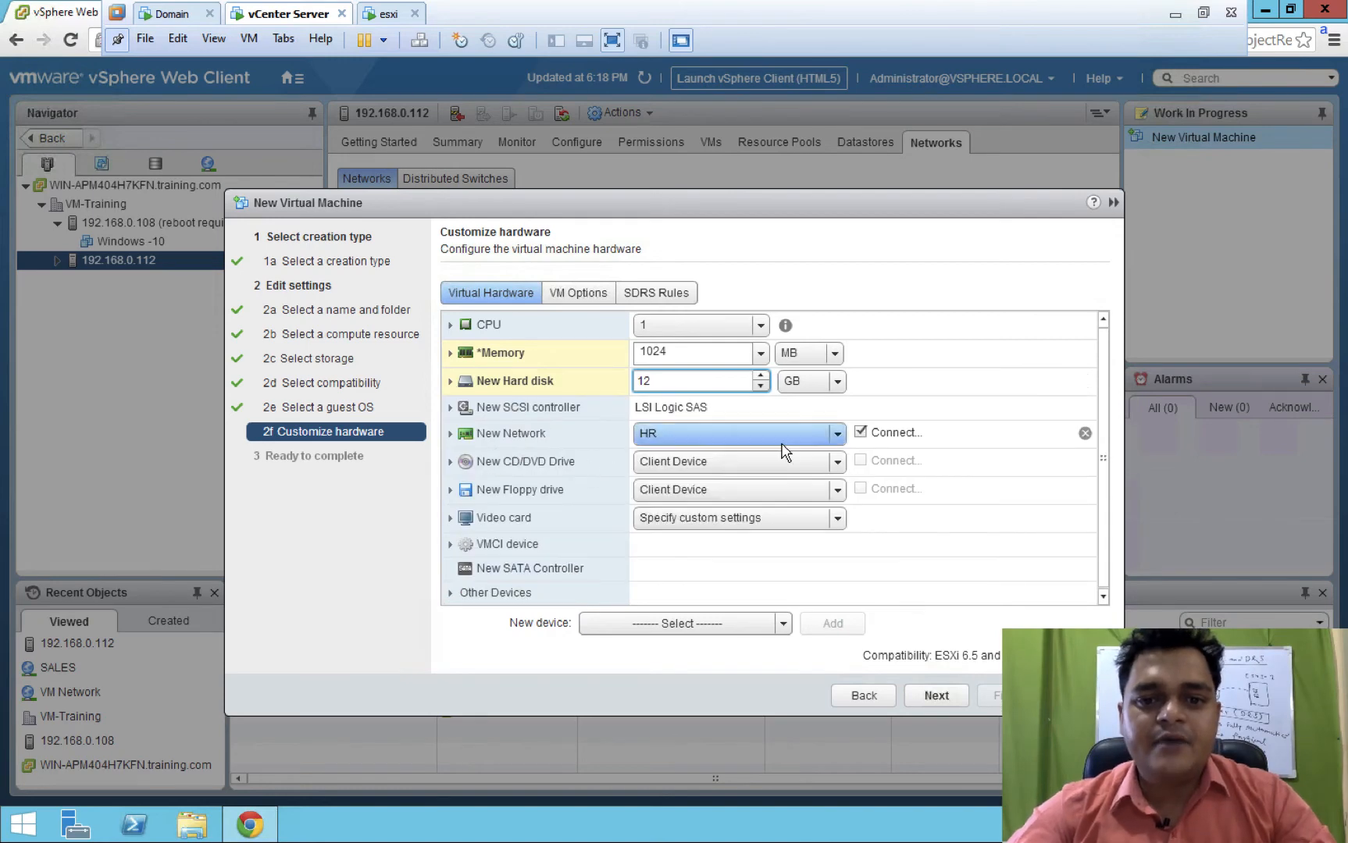
- Connect the Windows-7 virtual machine's network adapter to VM Network and finish creating the machine
{"action": "left_click", "coordinate": [837, 436]}
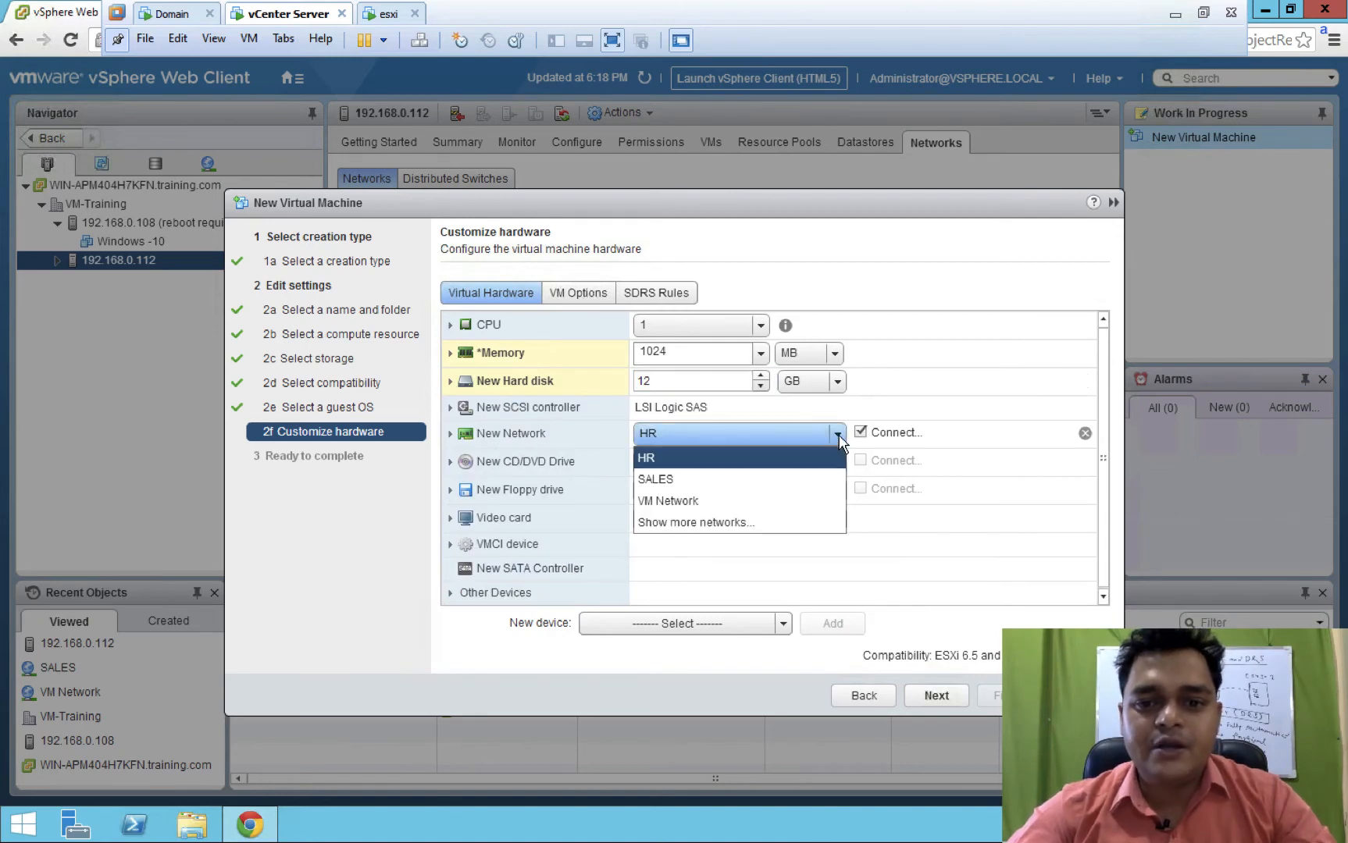
{"action": "left_click", "coordinate": [718, 519]}
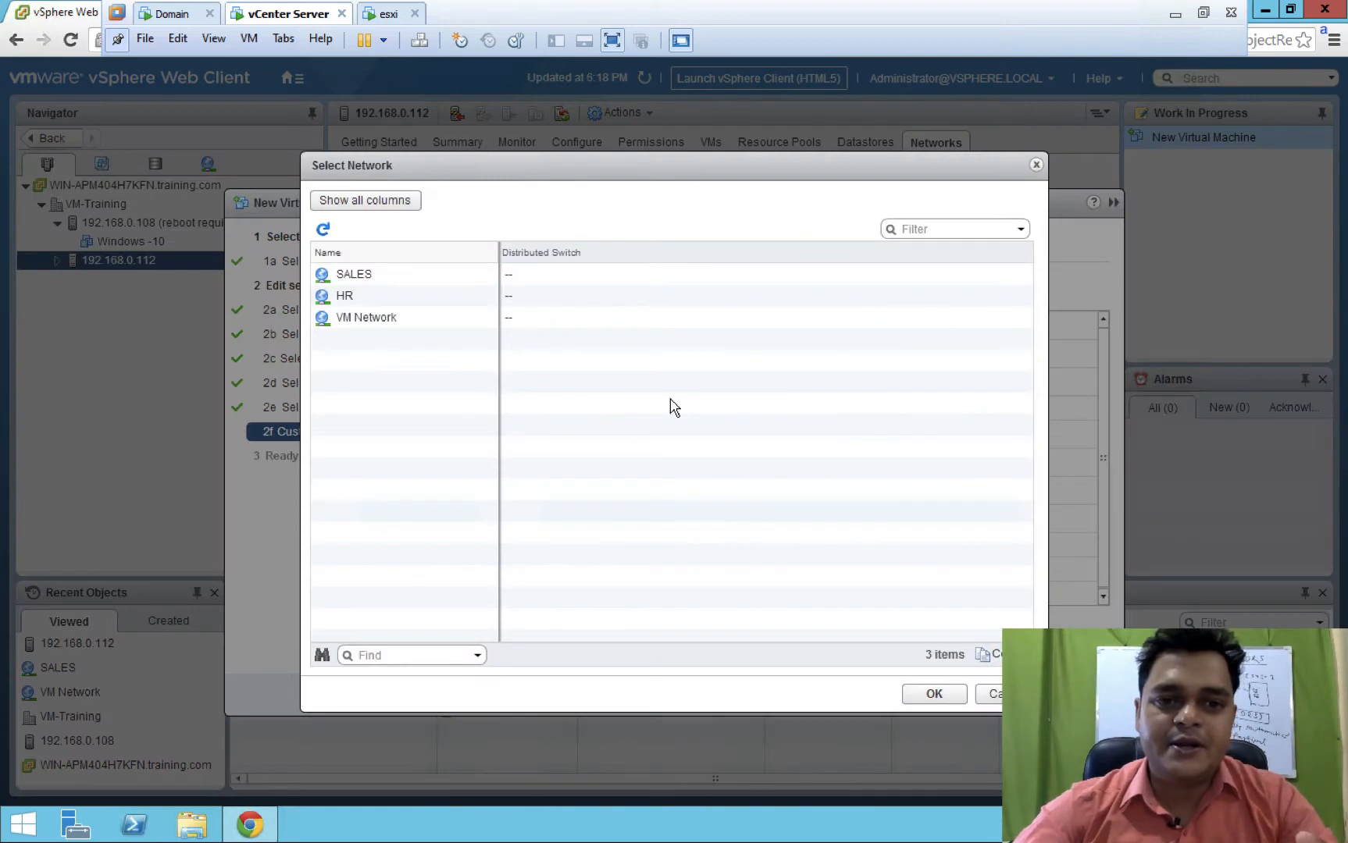
{"action": "left_click", "coordinate": [934, 694]}
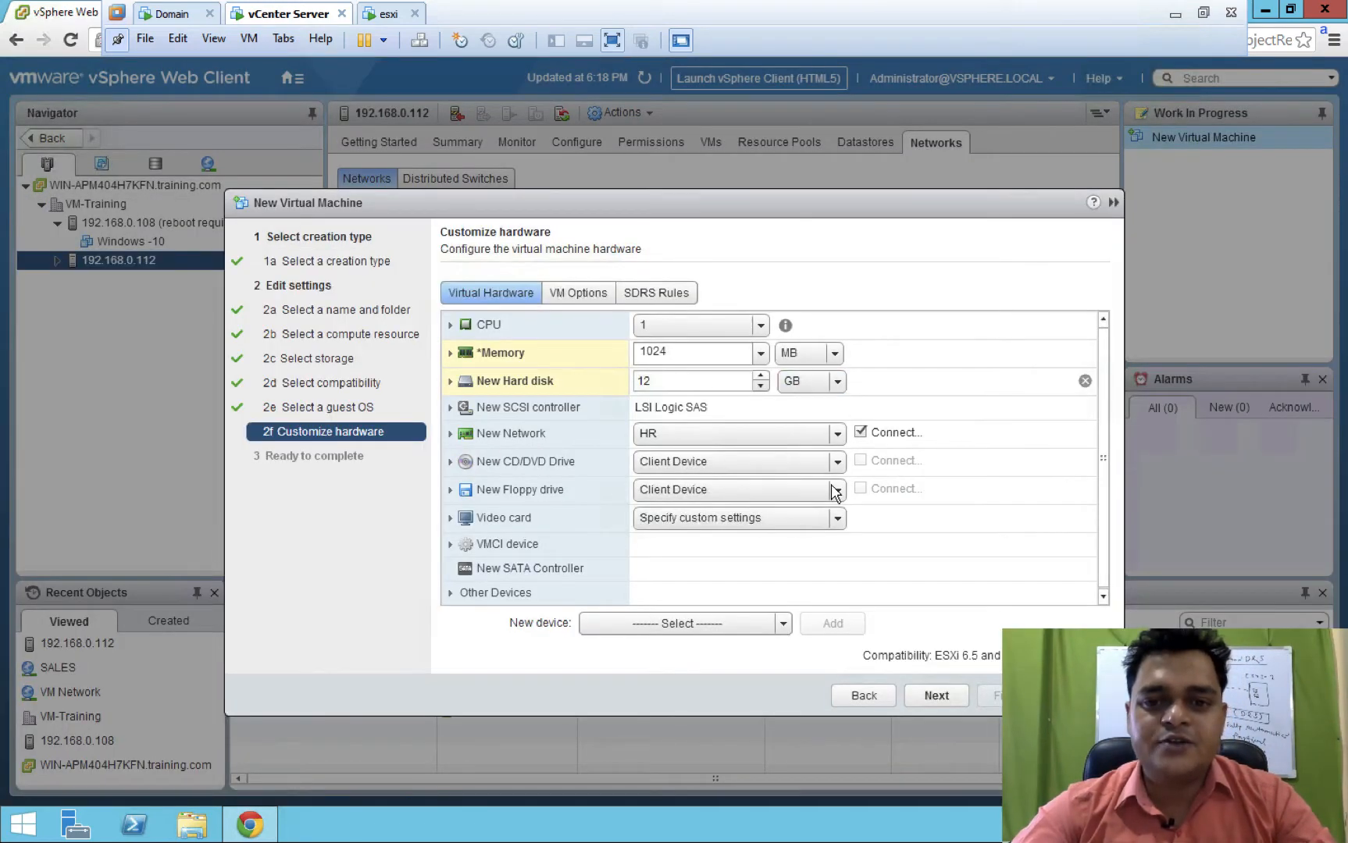
{"action": "left_click", "coordinate": [838, 435]}
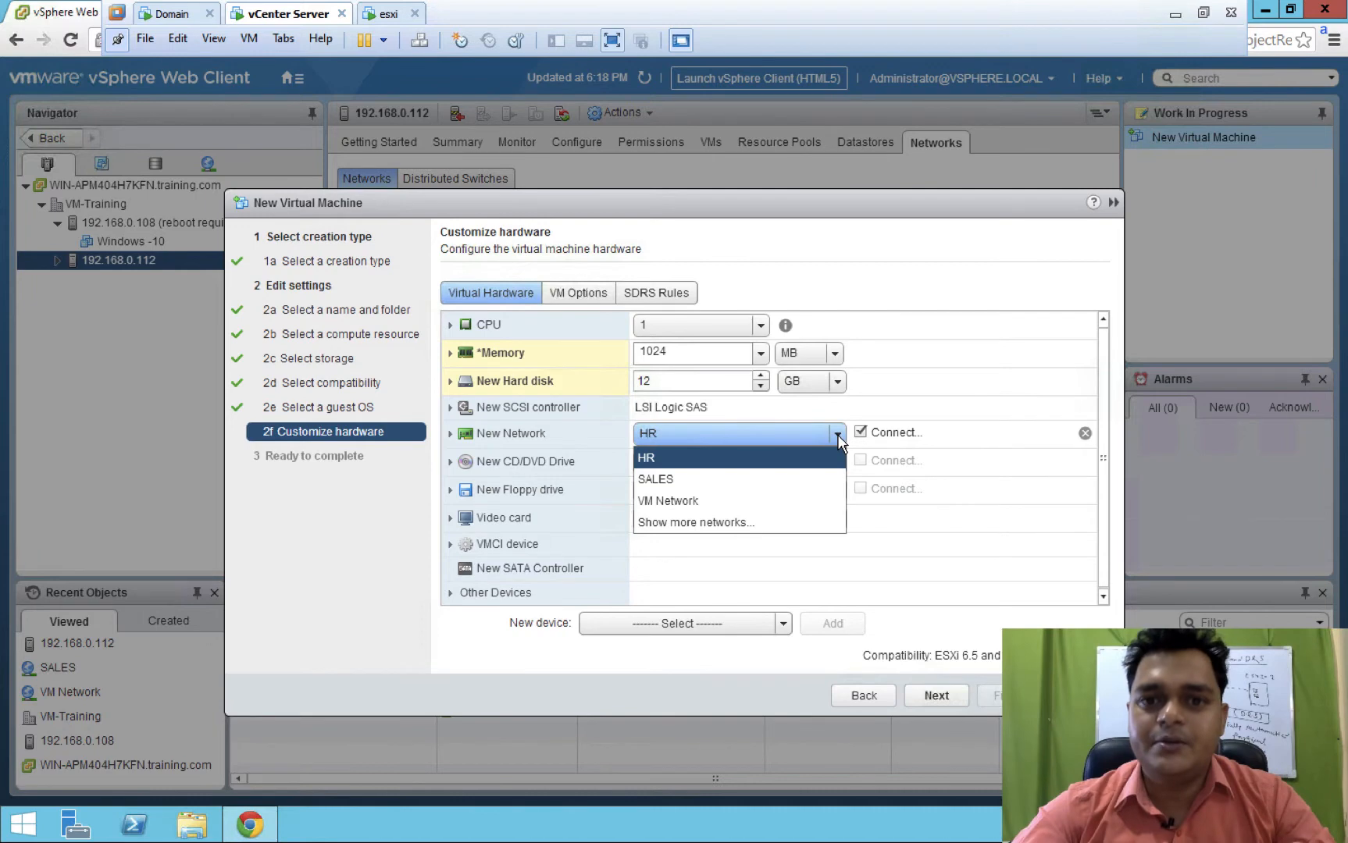
{"action": "left_click", "coordinate": [670, 501]}
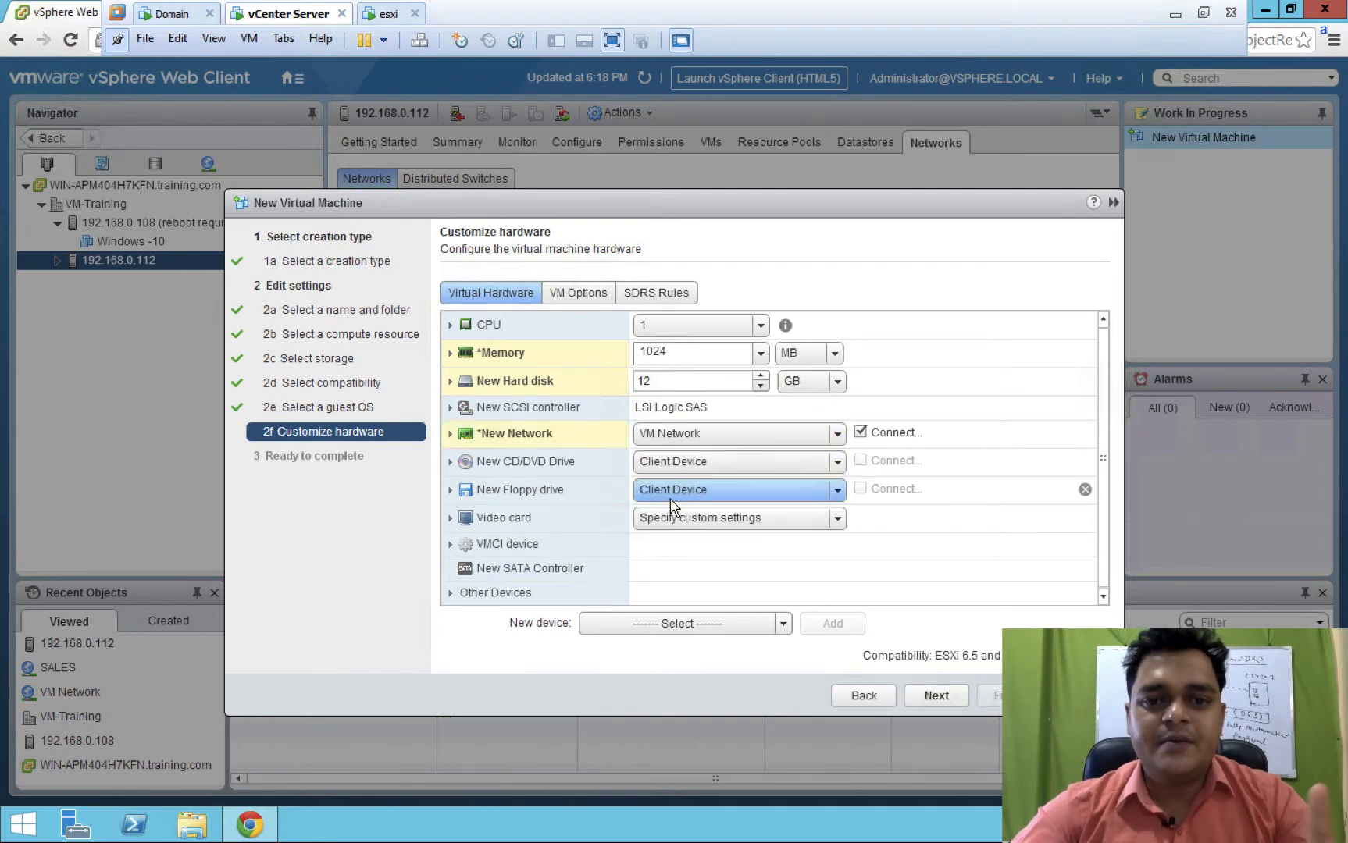
{"action": "left_click", "coordinate": [936, 696]}
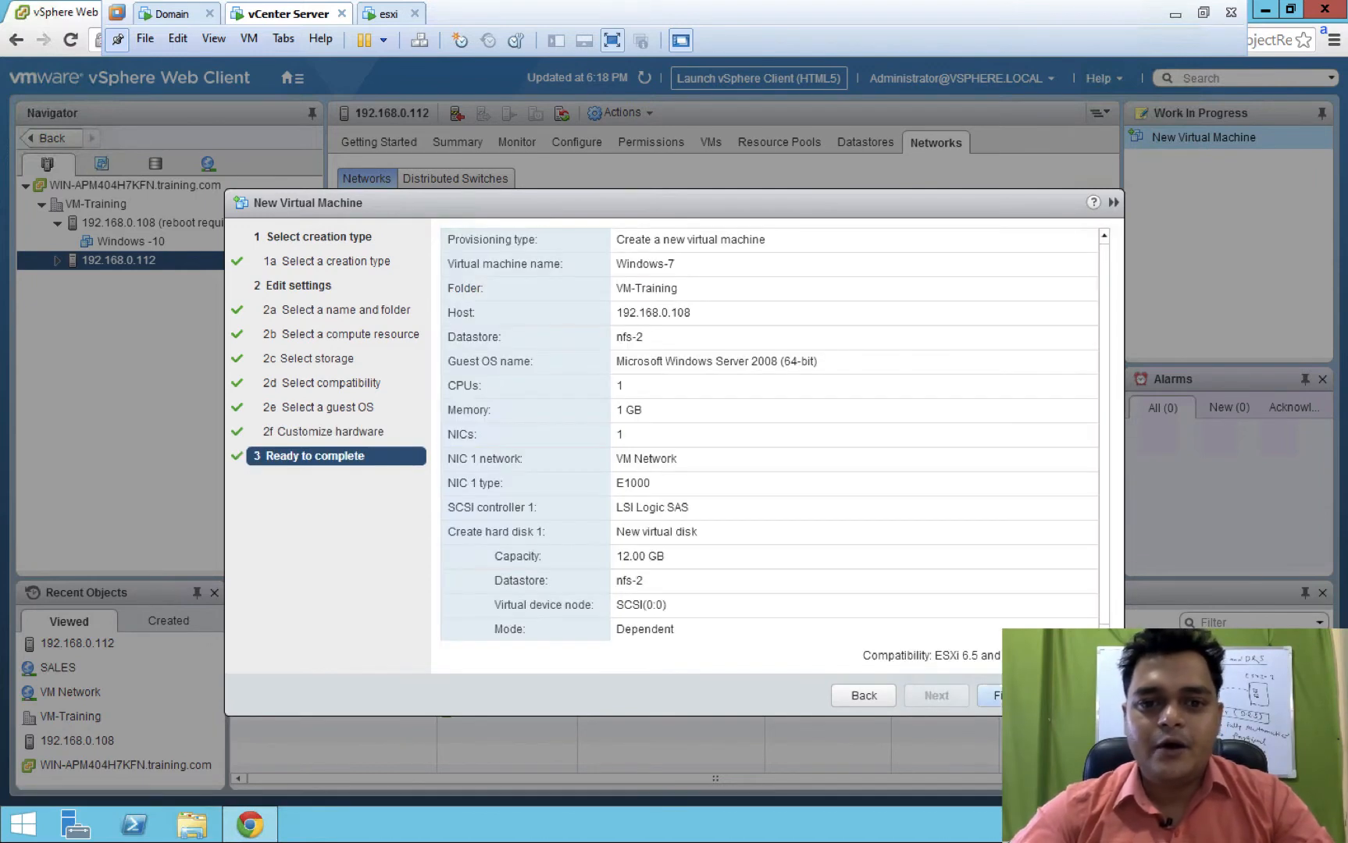
{"action": "left_click", "coordinate": [1009, 696]}
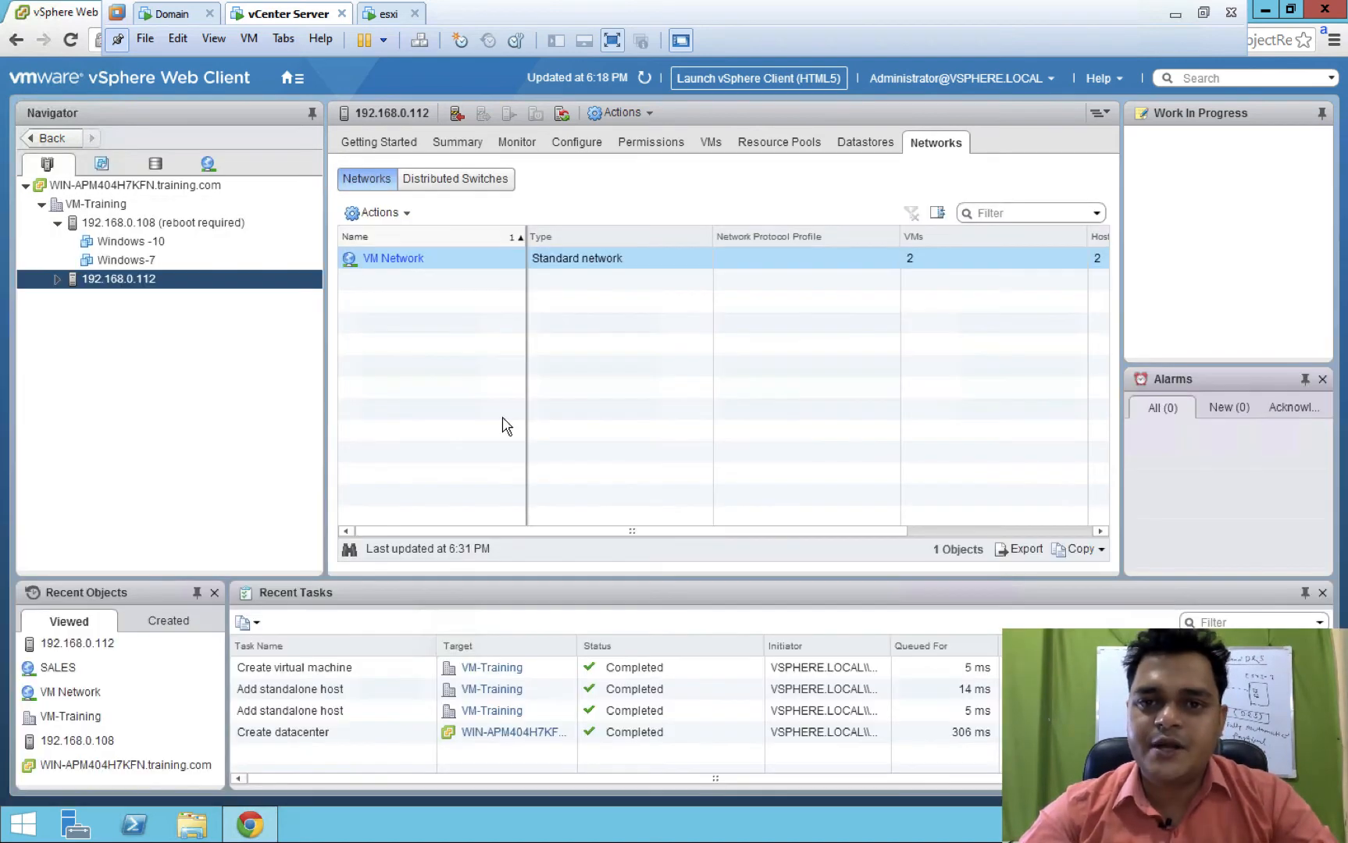
- Start a new virtual machine on host 192.168.0.108, name it Win-8 and place it in the VM-Training datacenter
{"action": "right_click", "coordinate": [150, 227]}
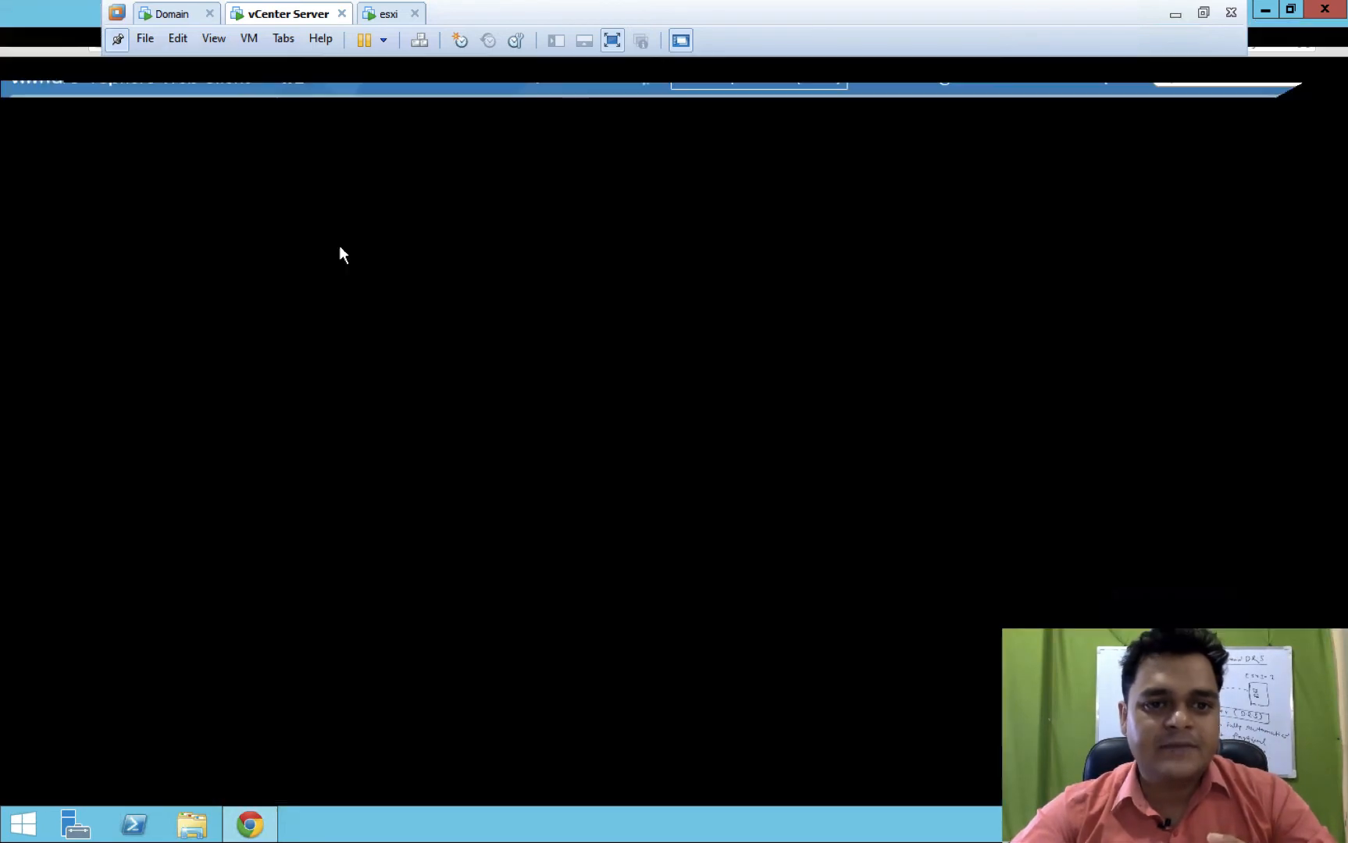
{"action": "mouse_move", "coordinate": [340, 253]}
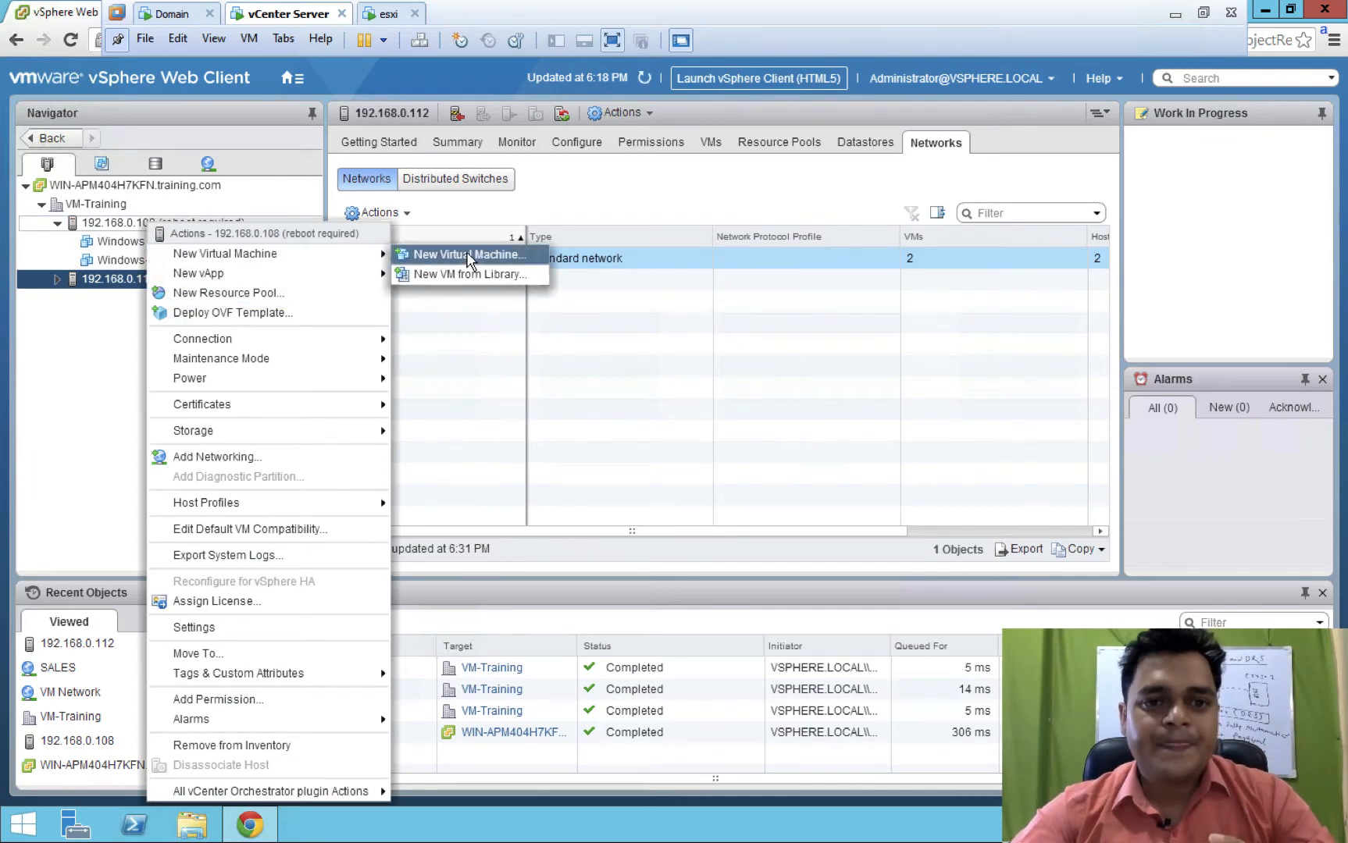
{"action": "left_click", "coordinate": [469, 260]}
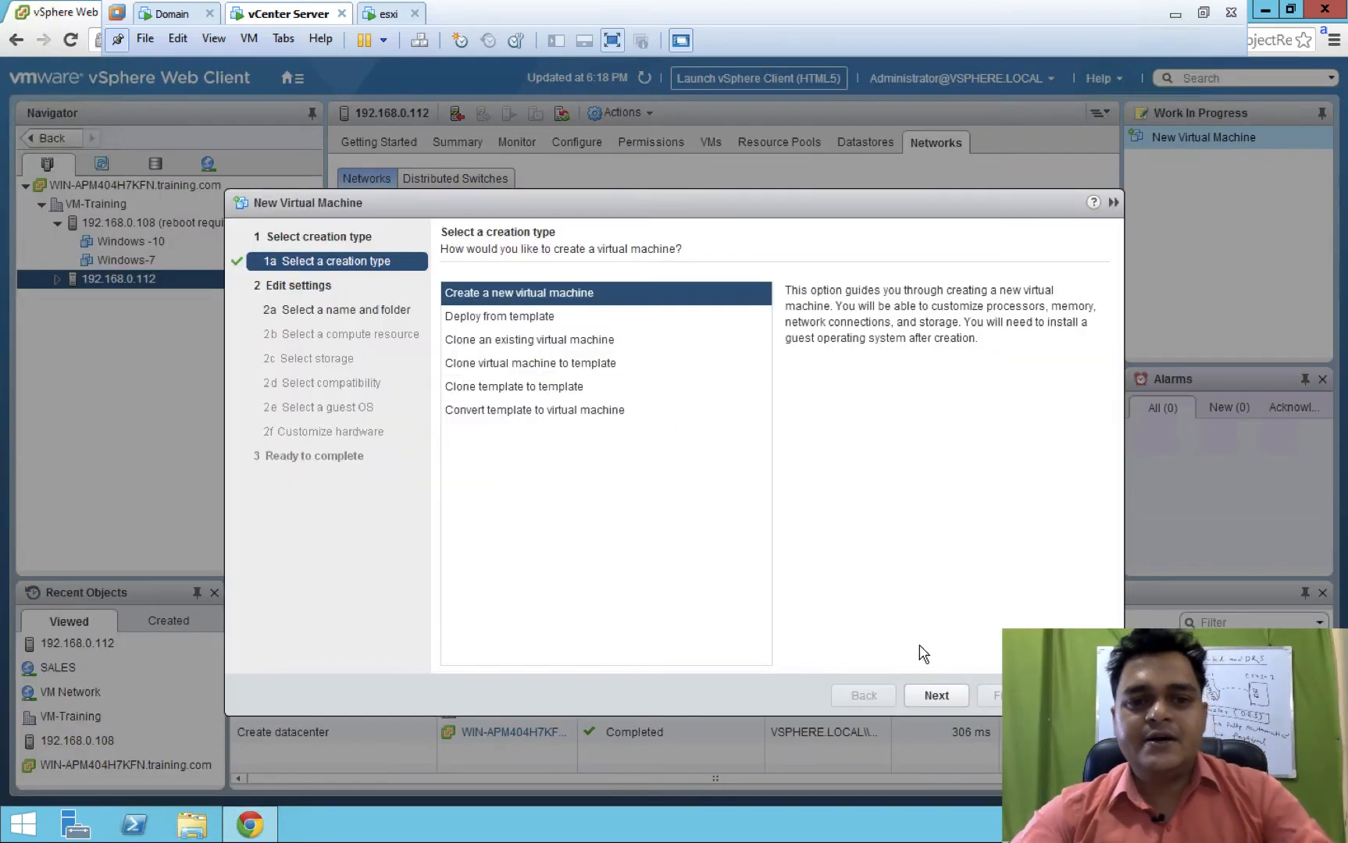
{"action": "left_click", "coordinate": [936, 696]}
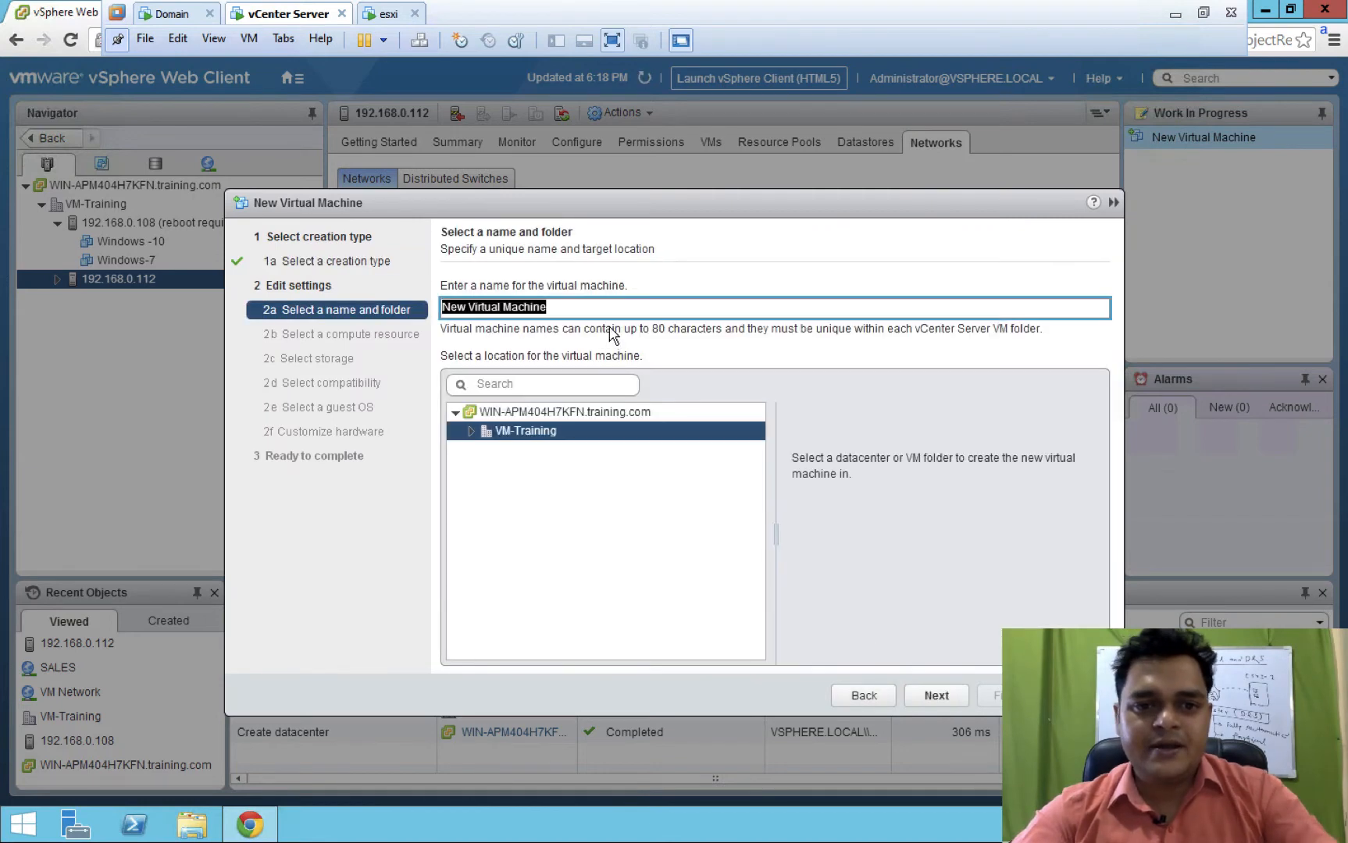
{"action": "type", "text": "Win-8"}
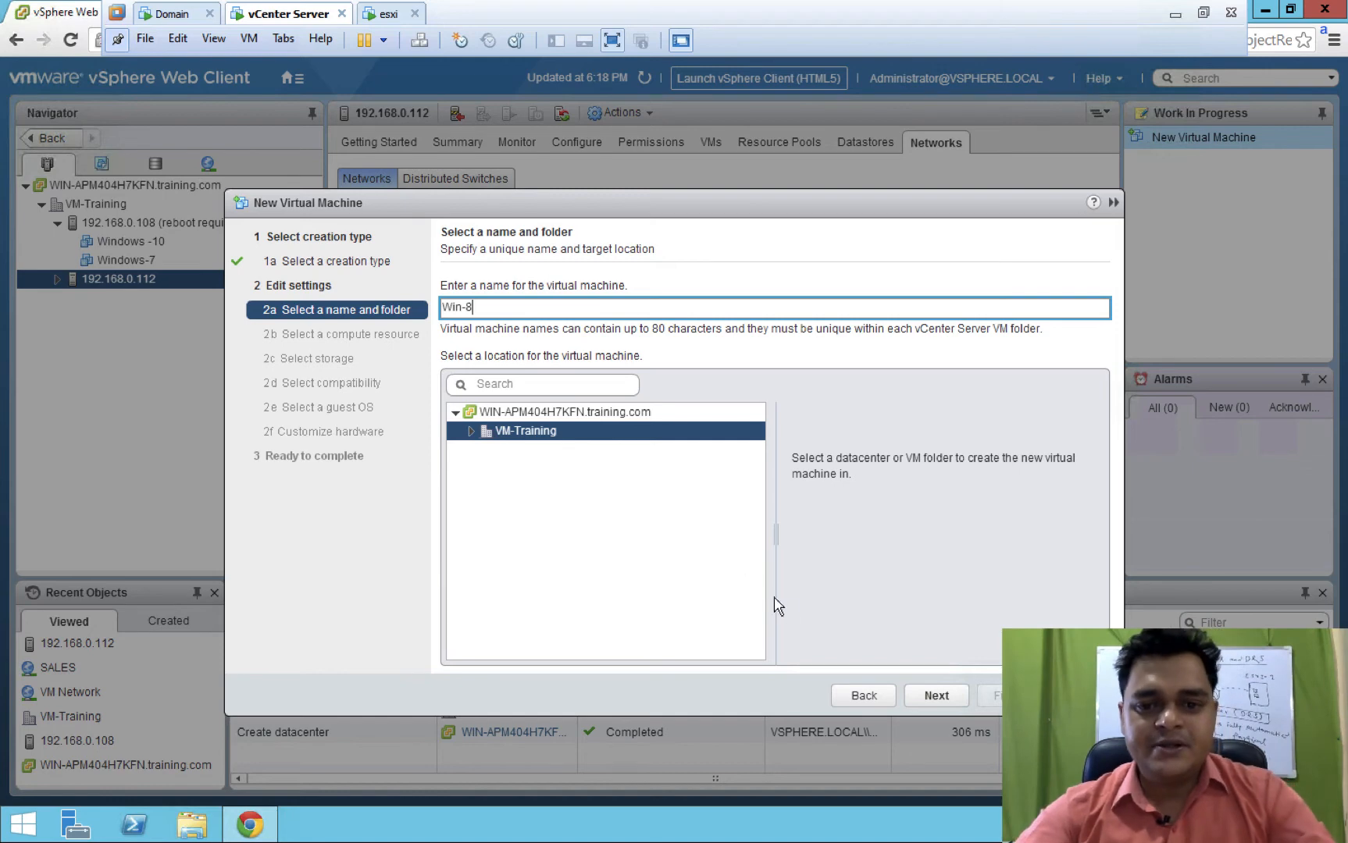
{"action": "left_click", "coordinate": [908, 695]}
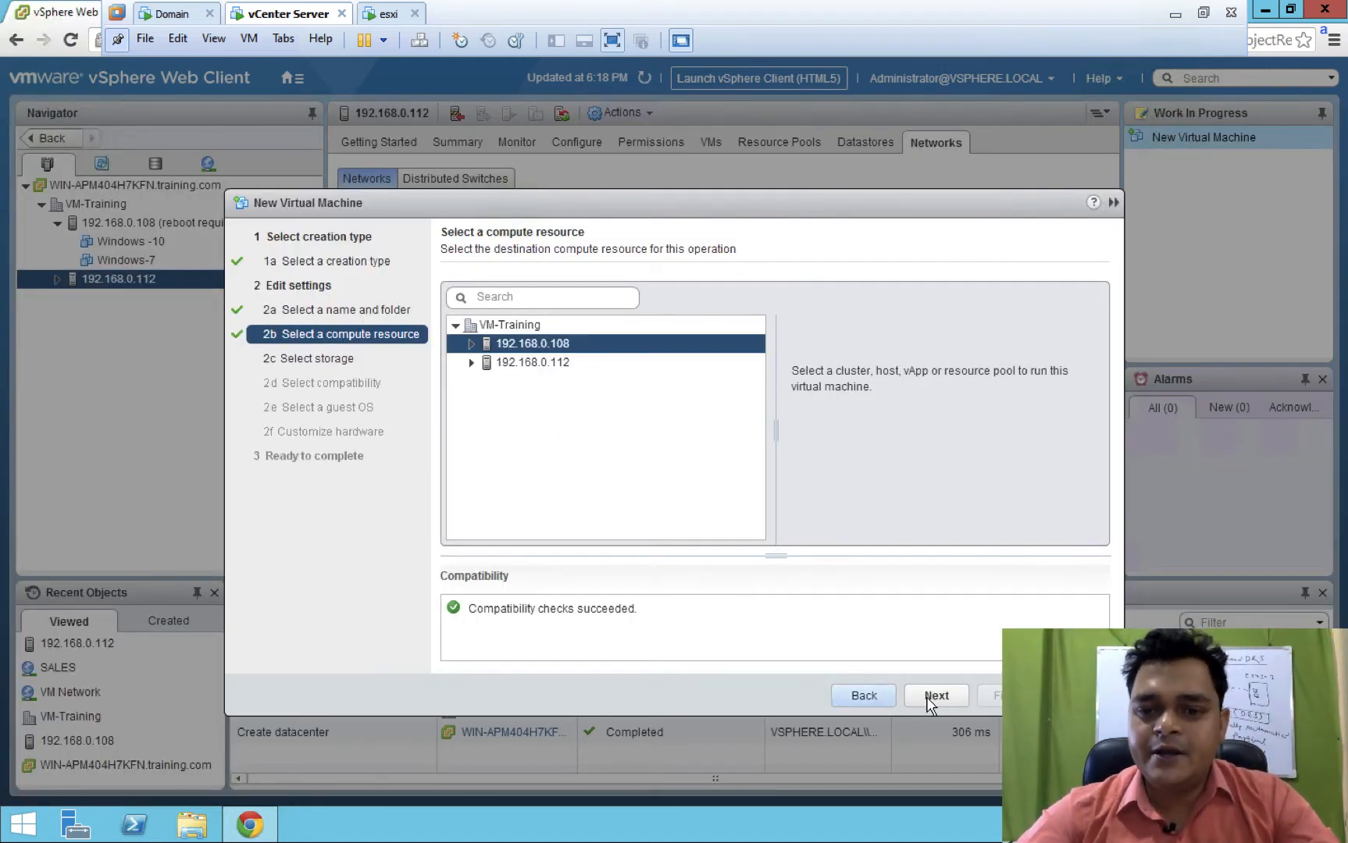
- Keep host 192.168.0.108 as the compute resource for Win-8 and select nfs-2 as its datastore
{"action": "left_click", "coordinate": [931, 697]}
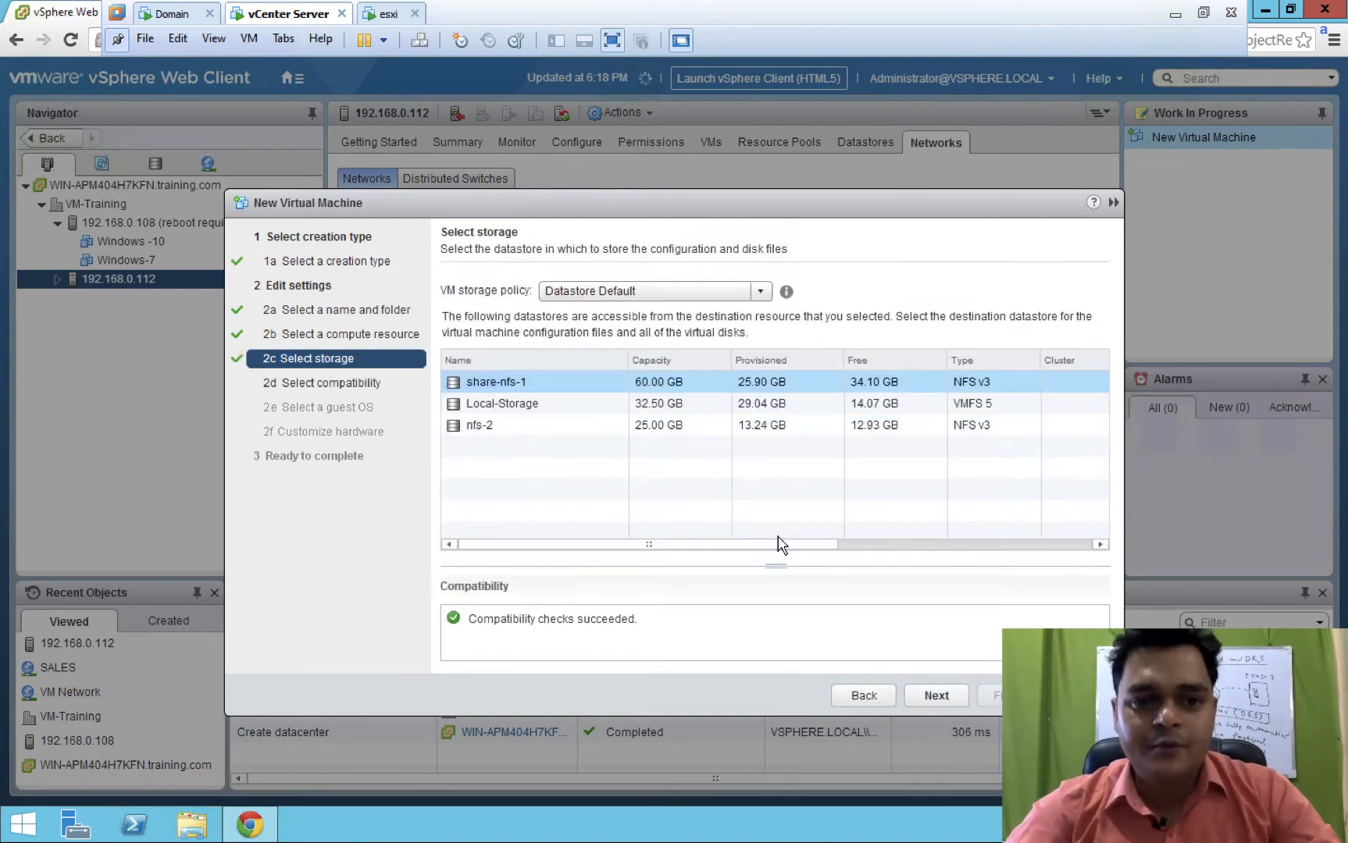
{"action": "left_click", "coordinate": [486, 429]}
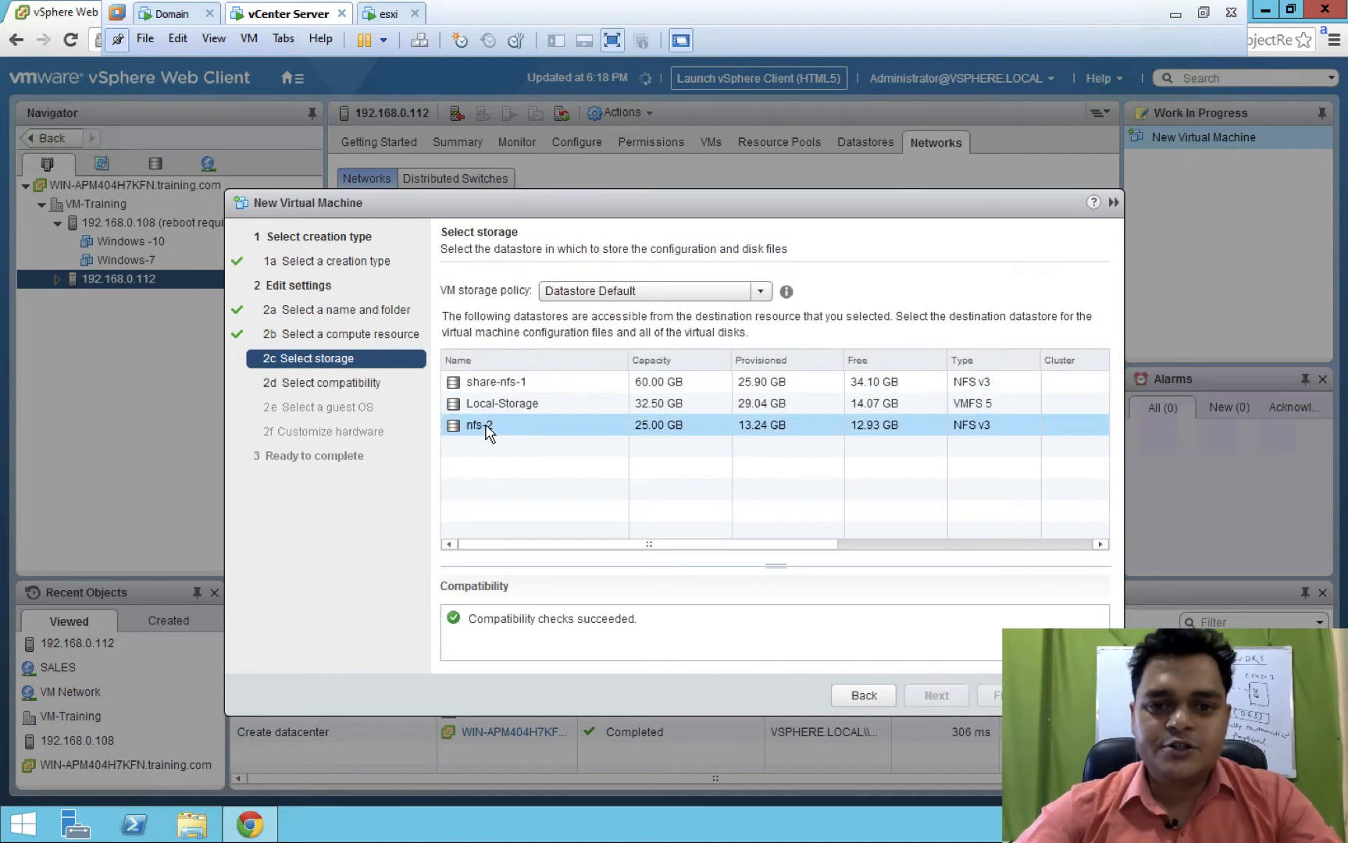
{"action": "left_click", "coordinate": [937, 697]}
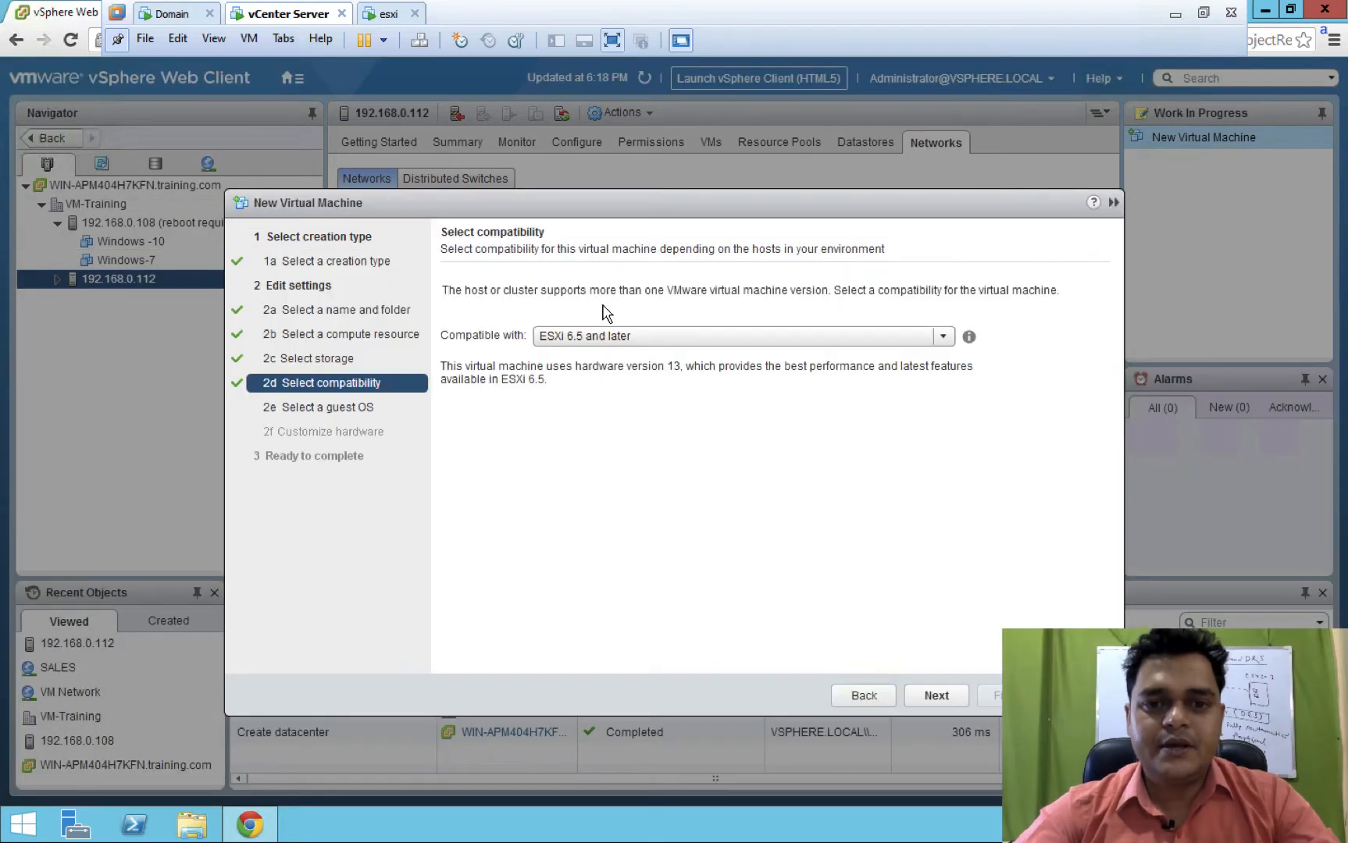
- Keep ESXi 6.5 and later compatibility for Win-8 and choose Microsoft Windows Server 2008 (64-bit) as guest OS version
{"action": "left_click", "coordinate": [936, 695]}
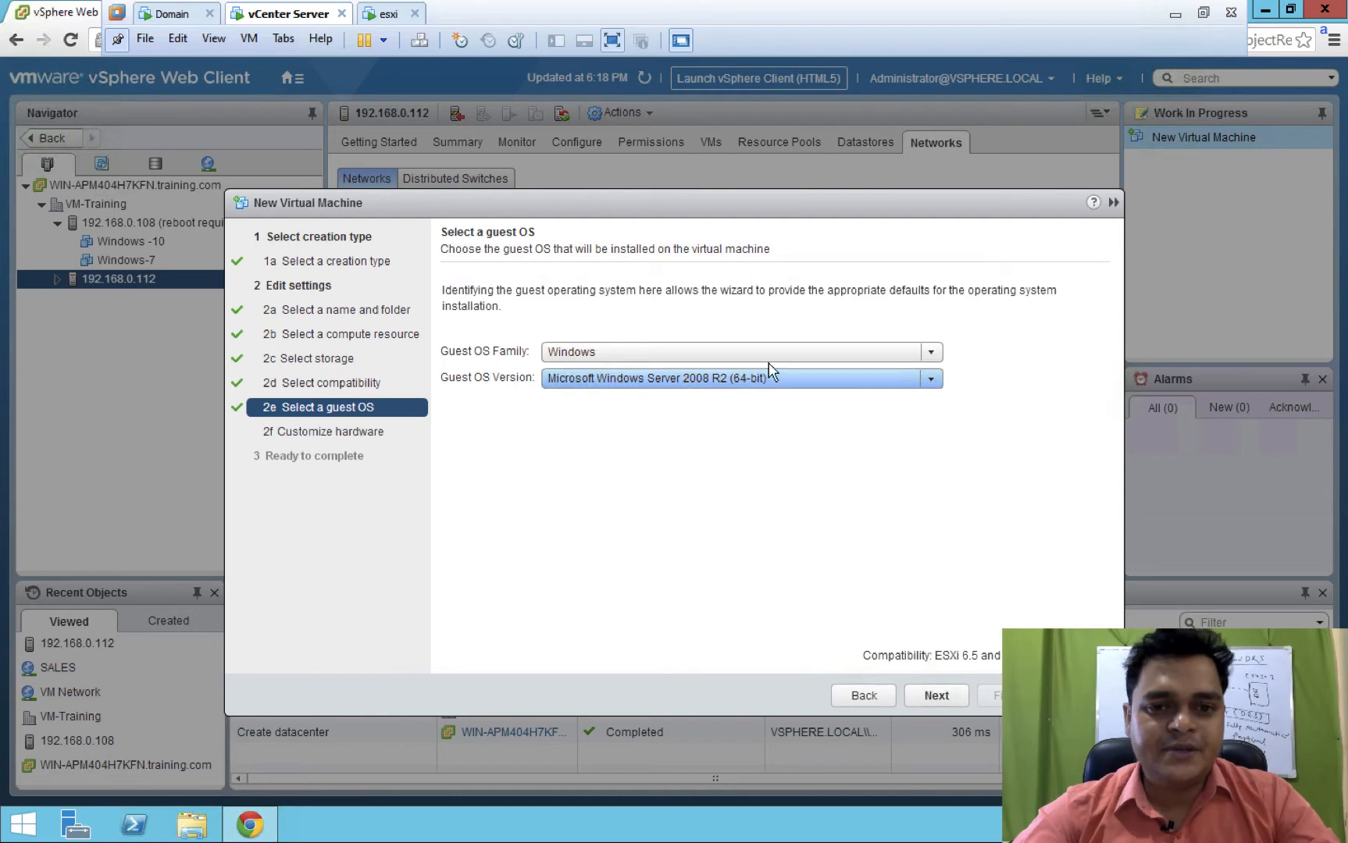
{"action": "left_click", "coordinate": [776, 383]}
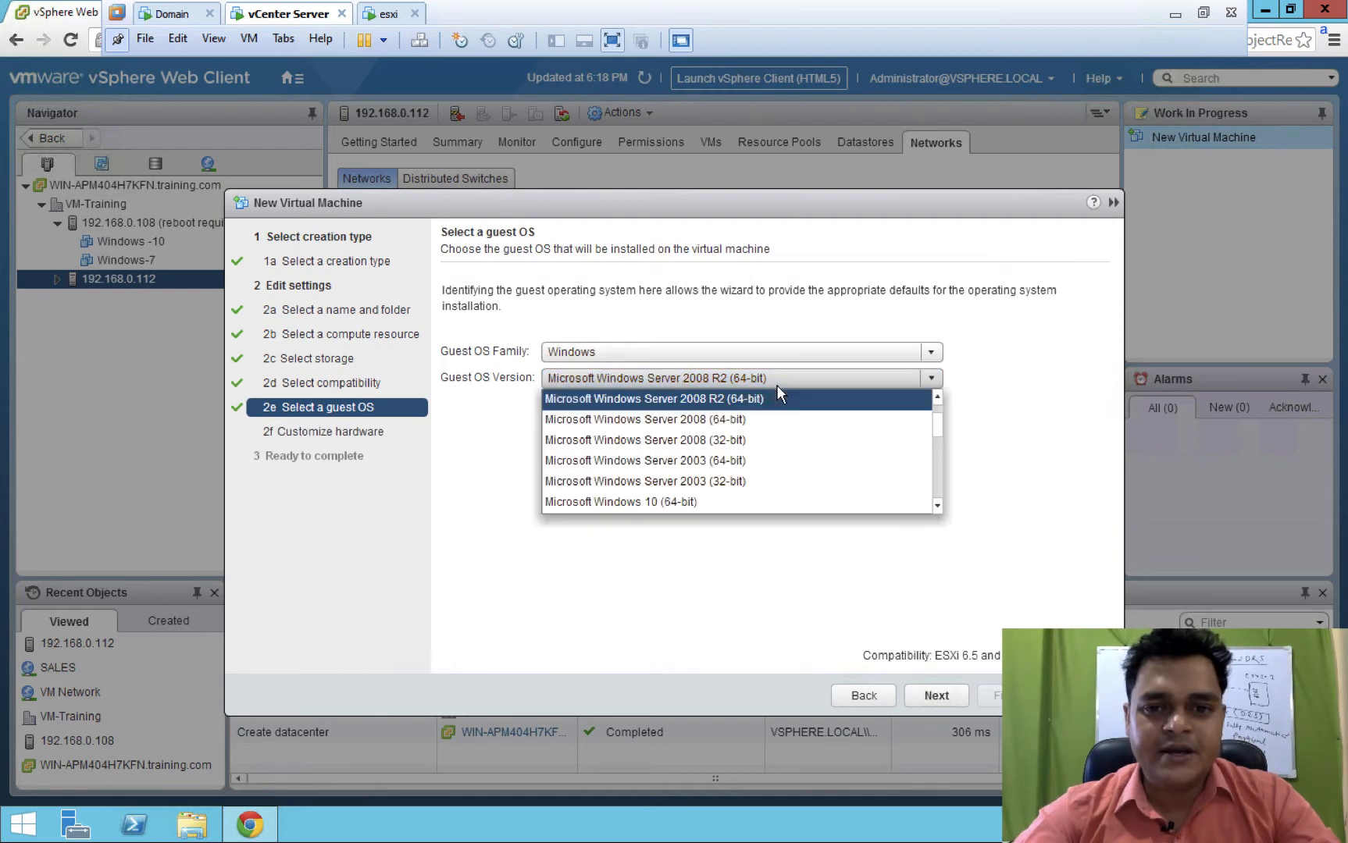
{"action": "left_click", "coordinate": [724, 420]}
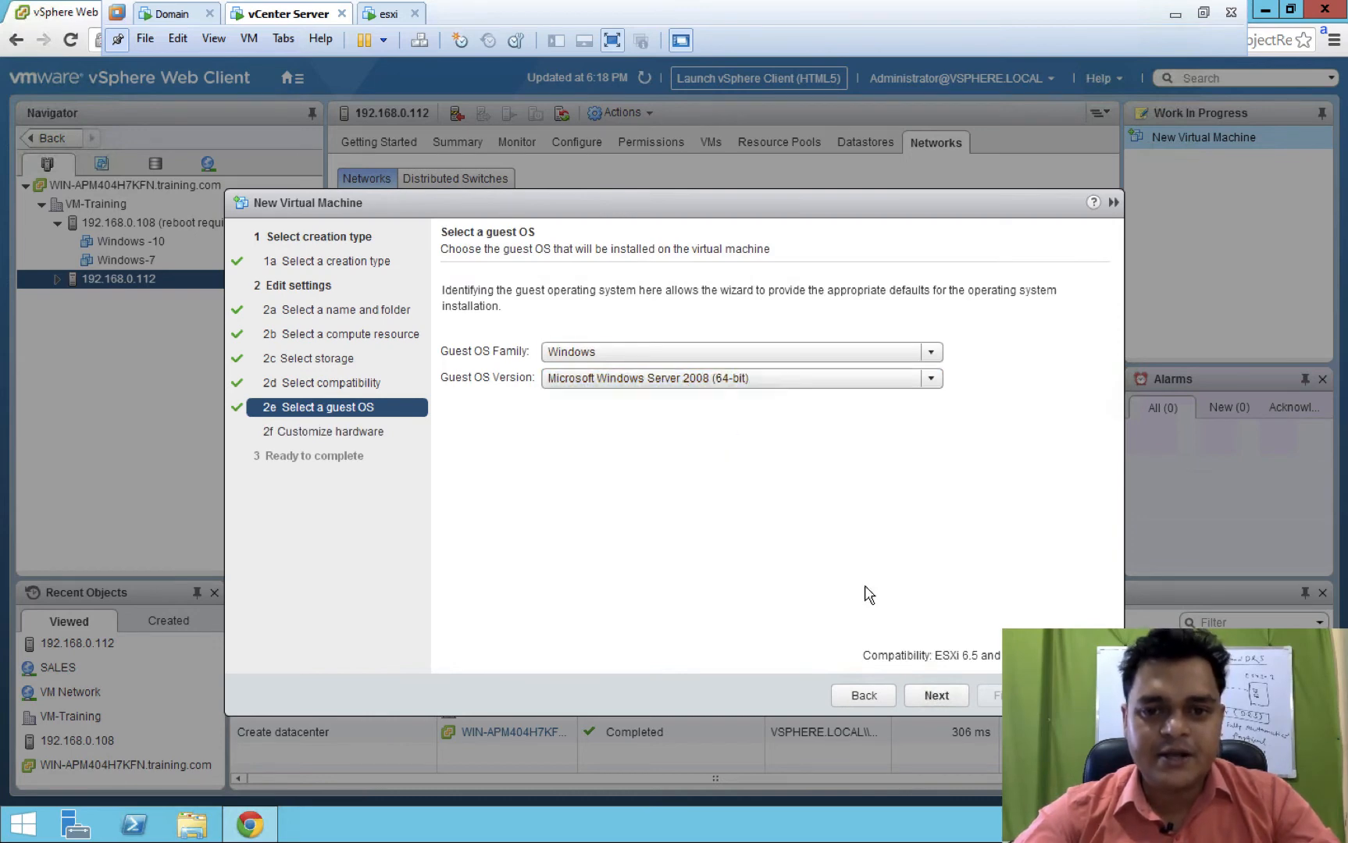
{"action": "left_click", "coordinate": [936, 695]}
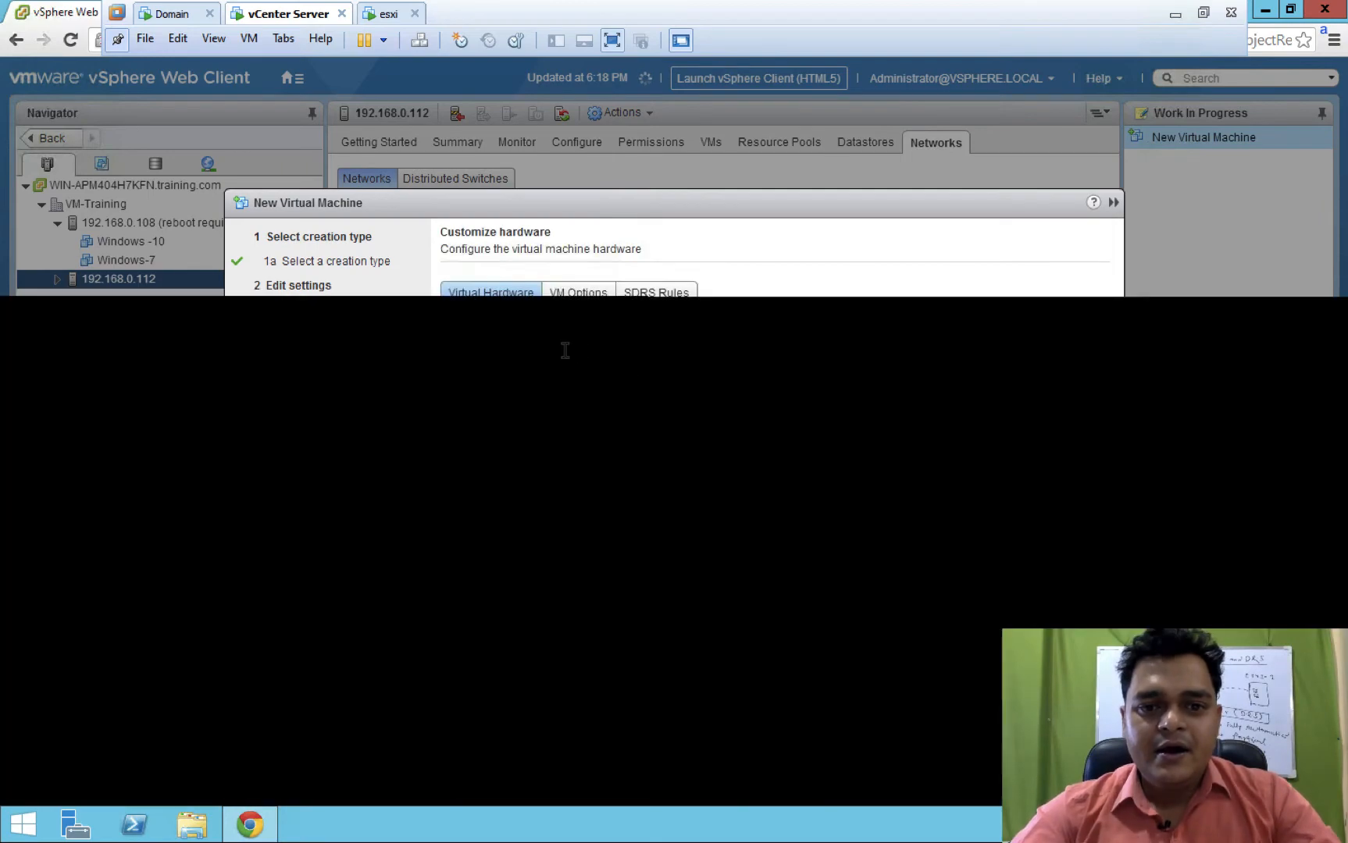
- Set Win-8's memory to 1024 MB and its new hard disk to 10 GB
{"action": "double_click", "coordinate": [617, 353]}
{"action": "type", "text": "1"}
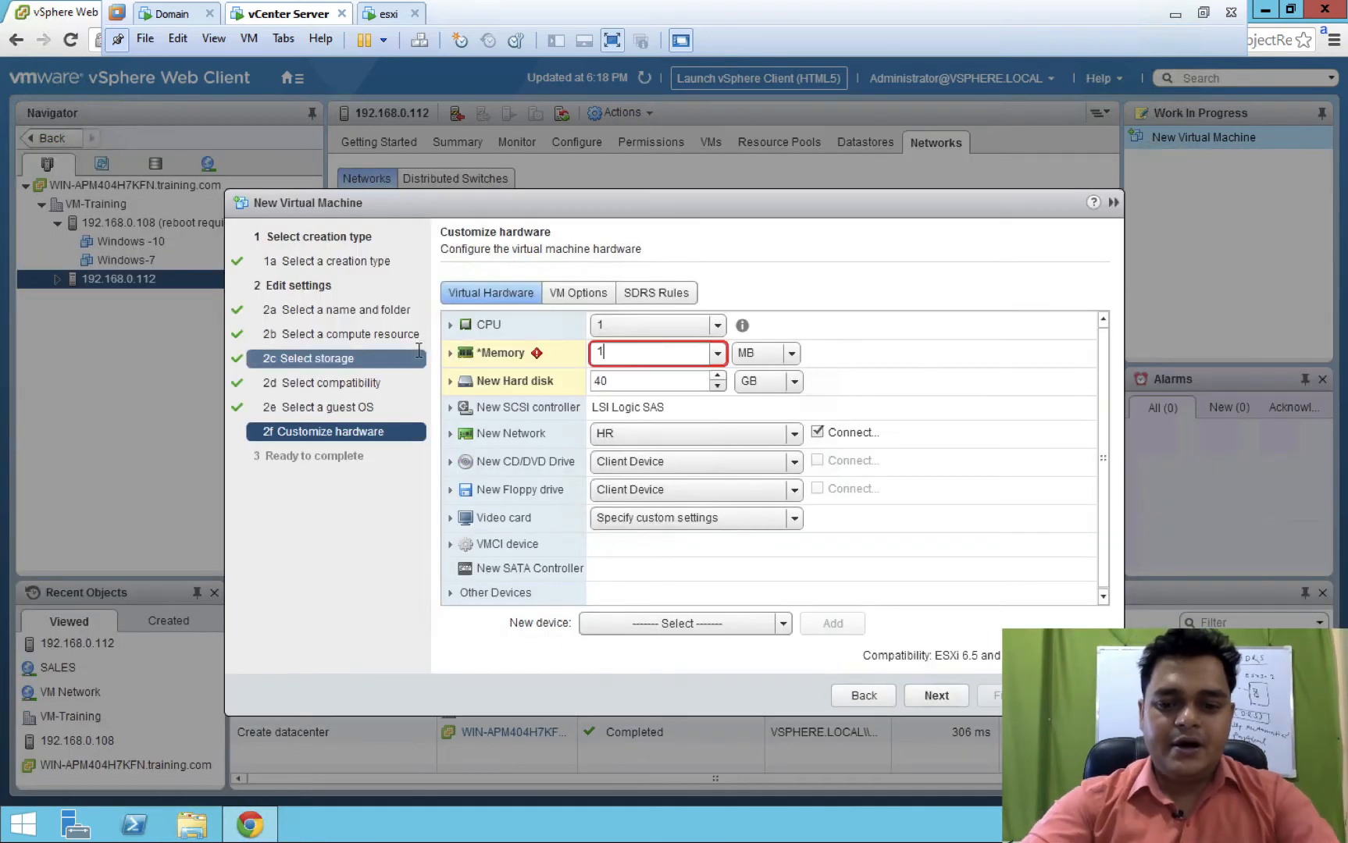
{"action": "type", "text": "024"}
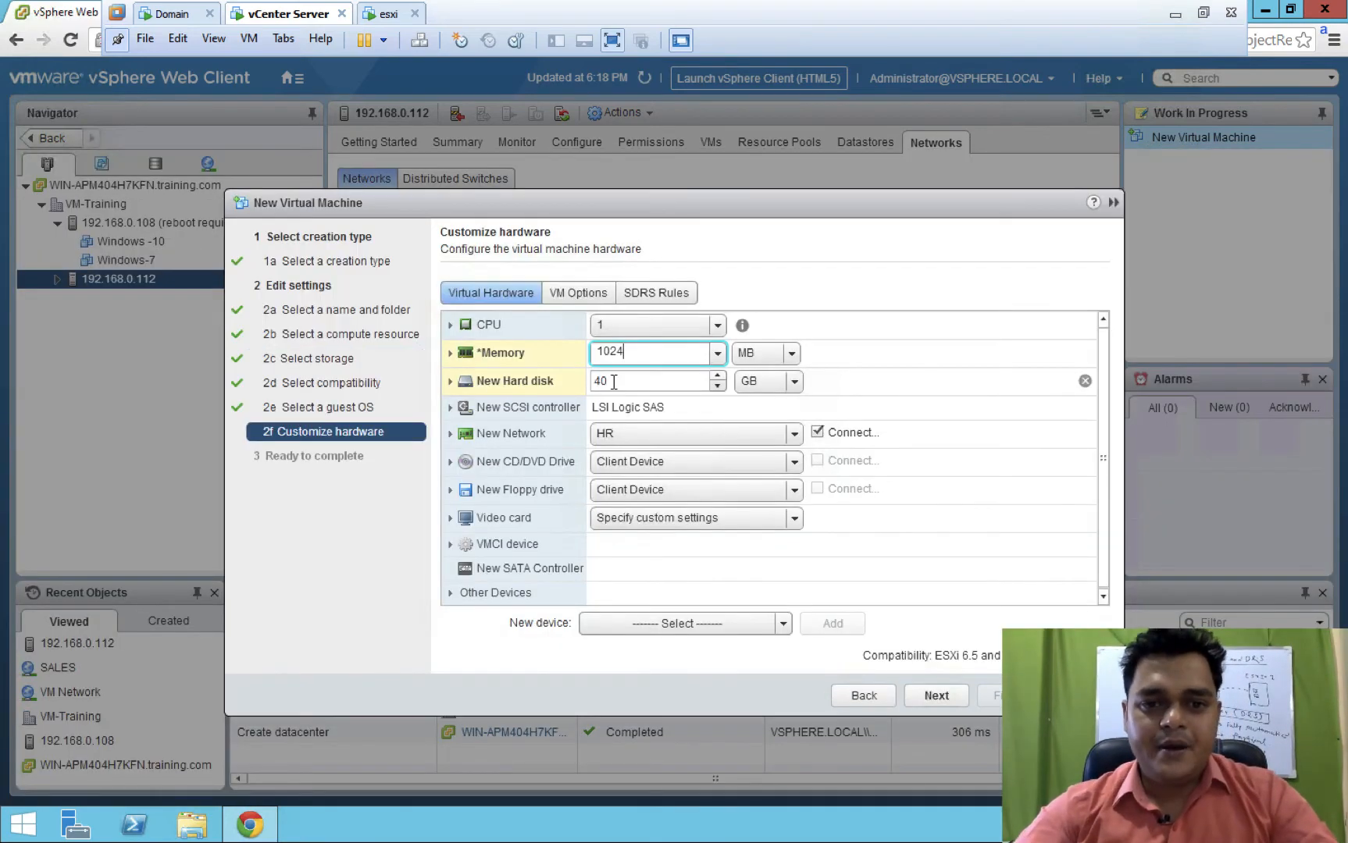
{"action": "left_click_drag", "start_coordinate": [614, 382], "coordinate": [542, 382]}
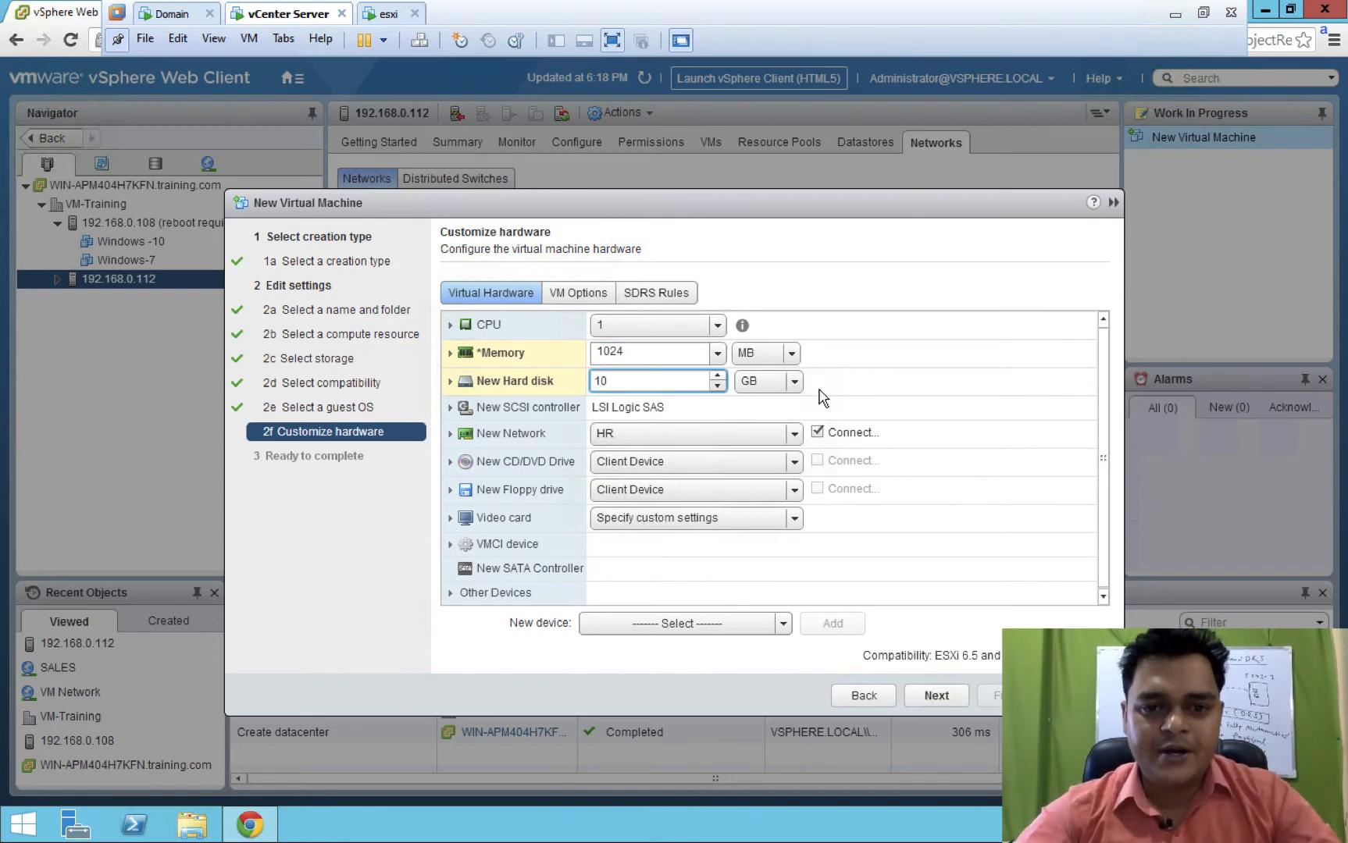
- Connect Win-8's network adapter to VM Network and finish creating the virtual machine
{"action": "left_click", "coordinate": [769, 435]}
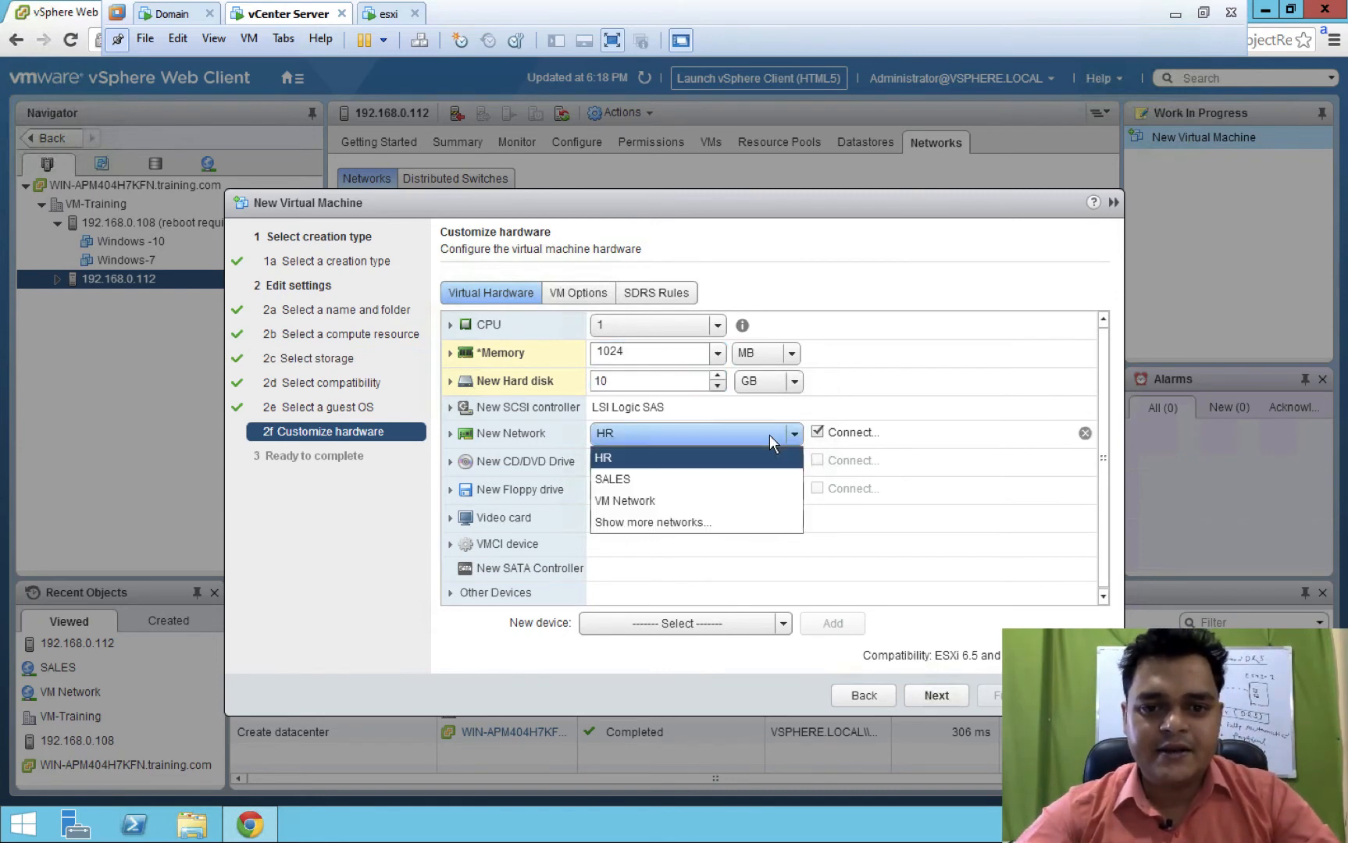
{"action": "left_click", "coordinate": [617, 500]}
{"action": "left_click", "coordinate": [937, 695]}
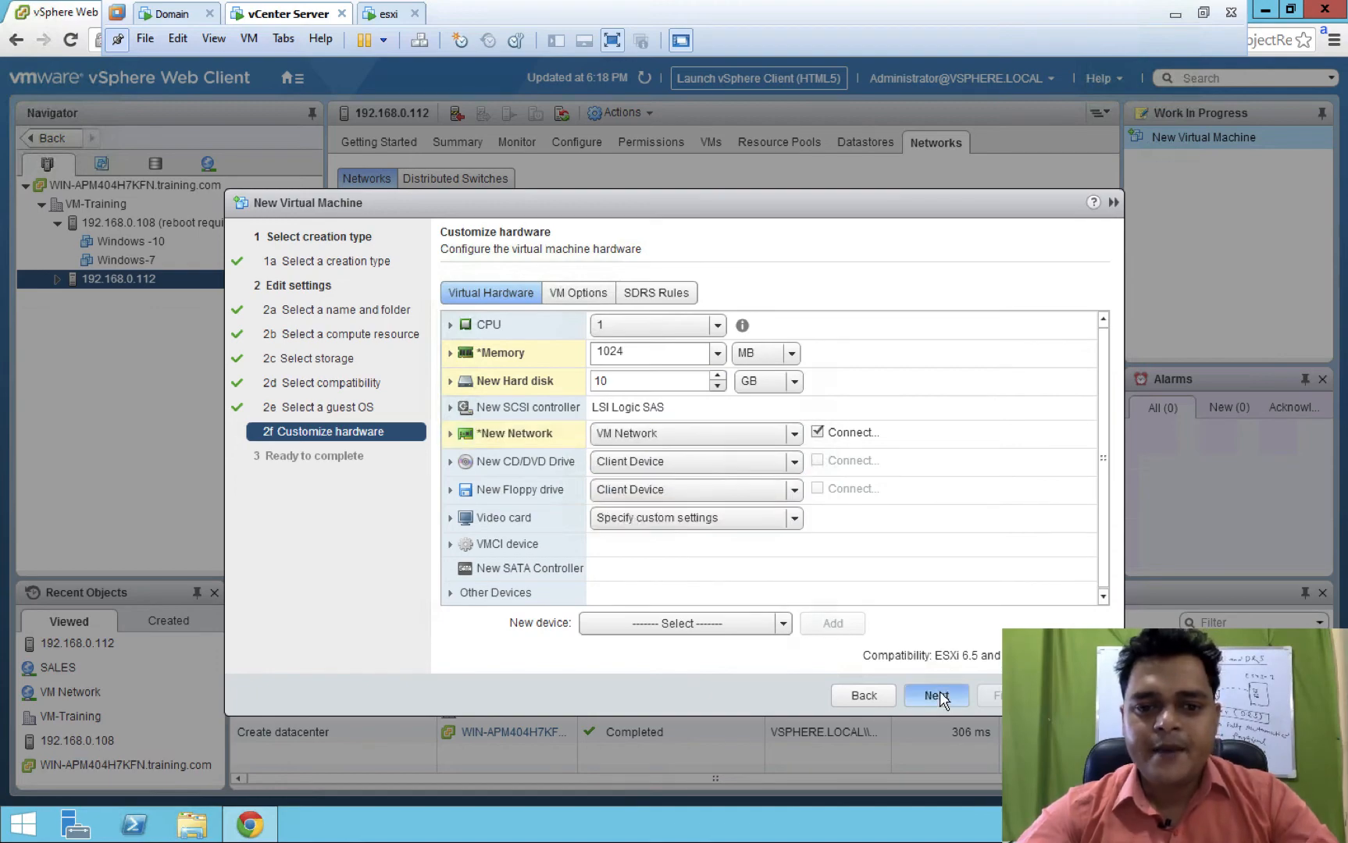
{"action": "left_click", "coordinate": [993, 695]}
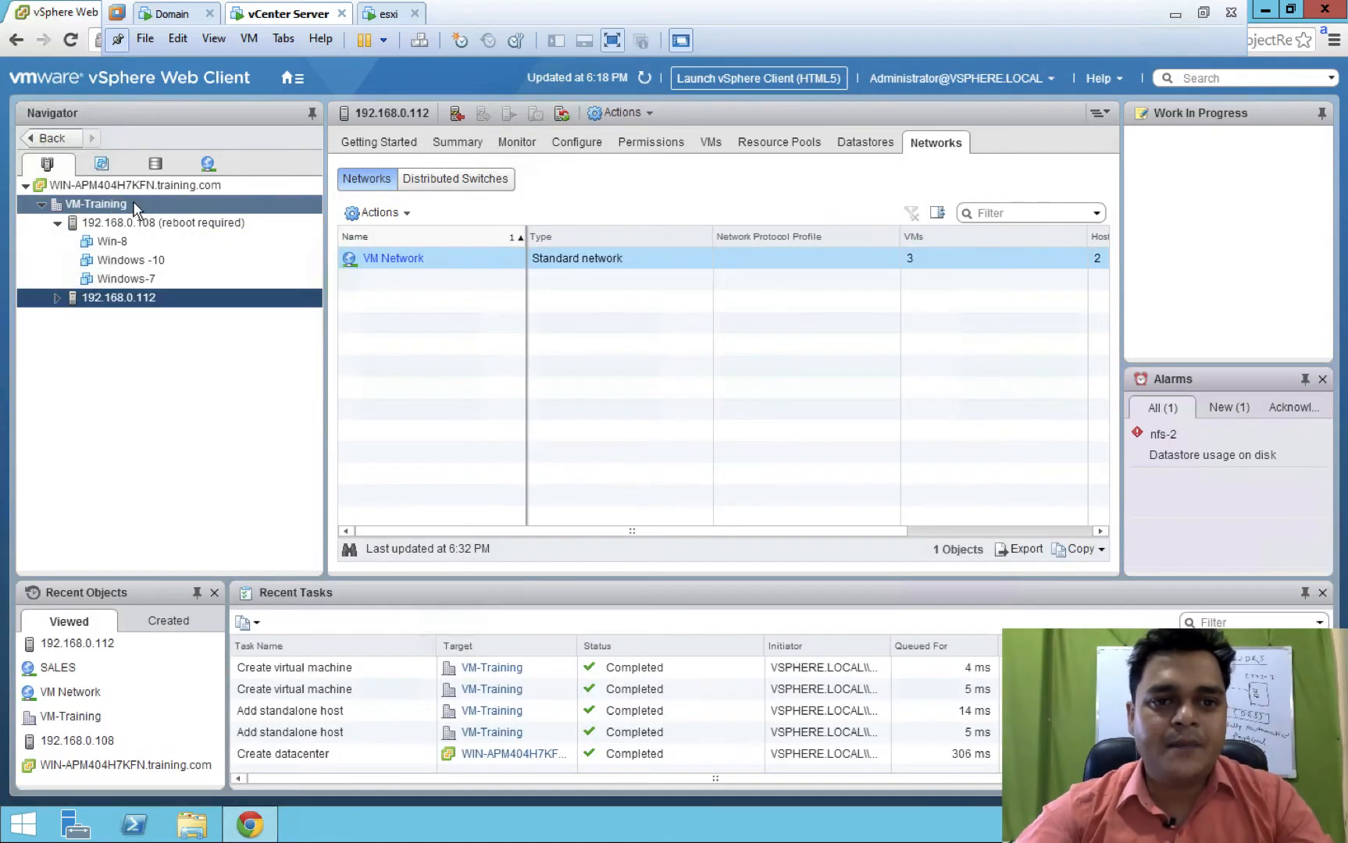
- Review the virtual machine lists of the VM-Training datacenter and of hosts 192.168.0.108 and 192.168.0.112
{"action": "left_click", "coordinate": [114, 205]}
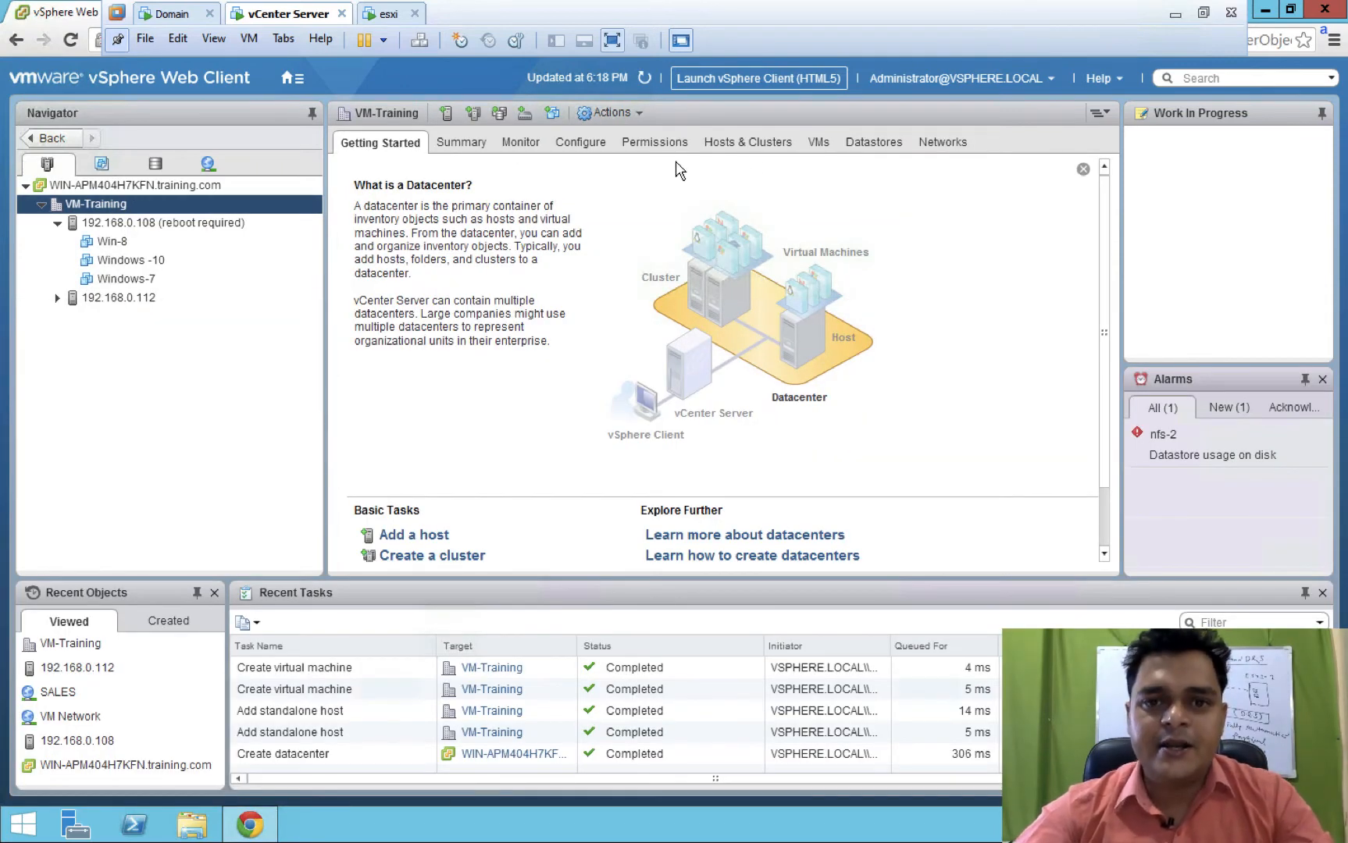
{"action": "left_click", "coordinate": [823, 150]}
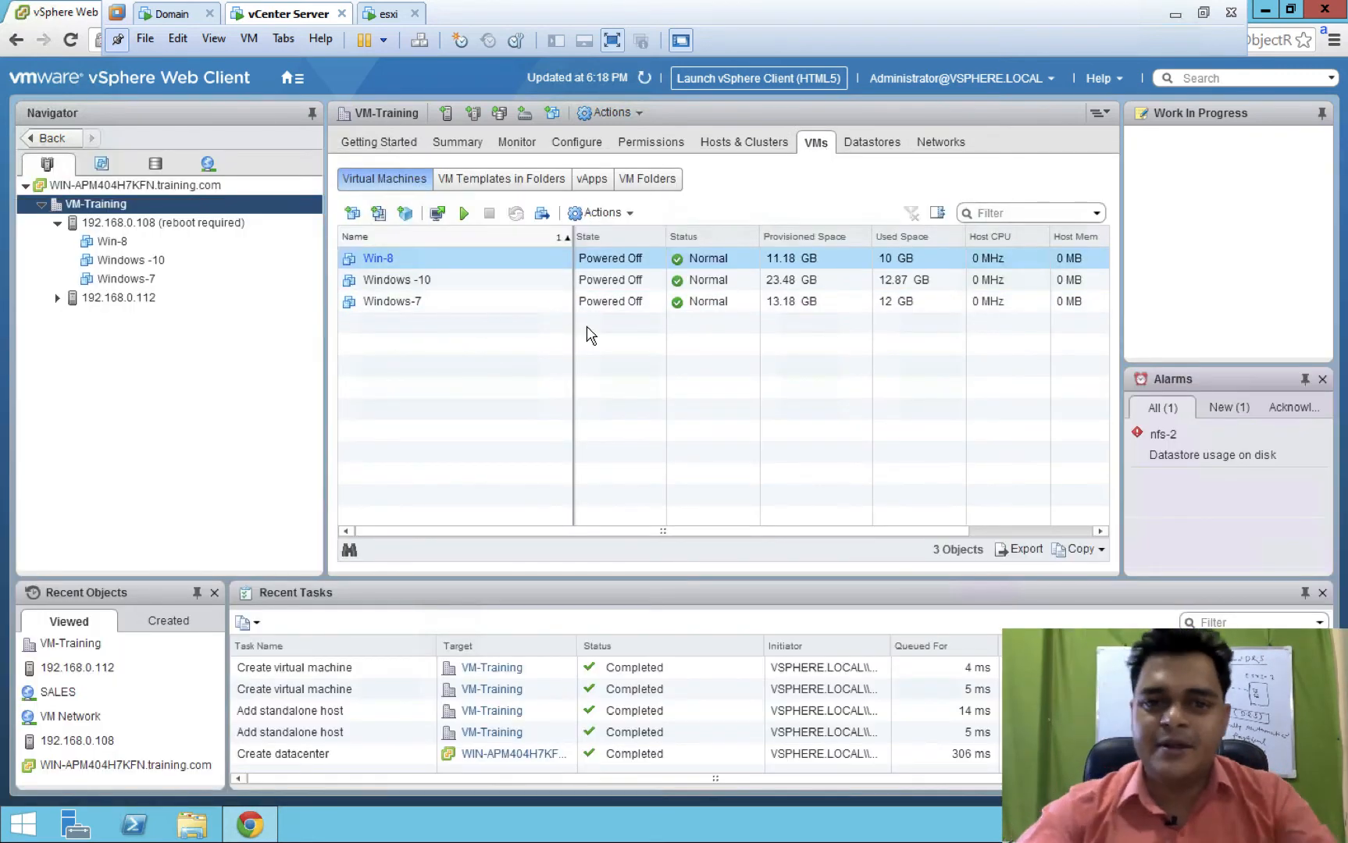
{"action": "left_click", "coordinate": [132, 222]}
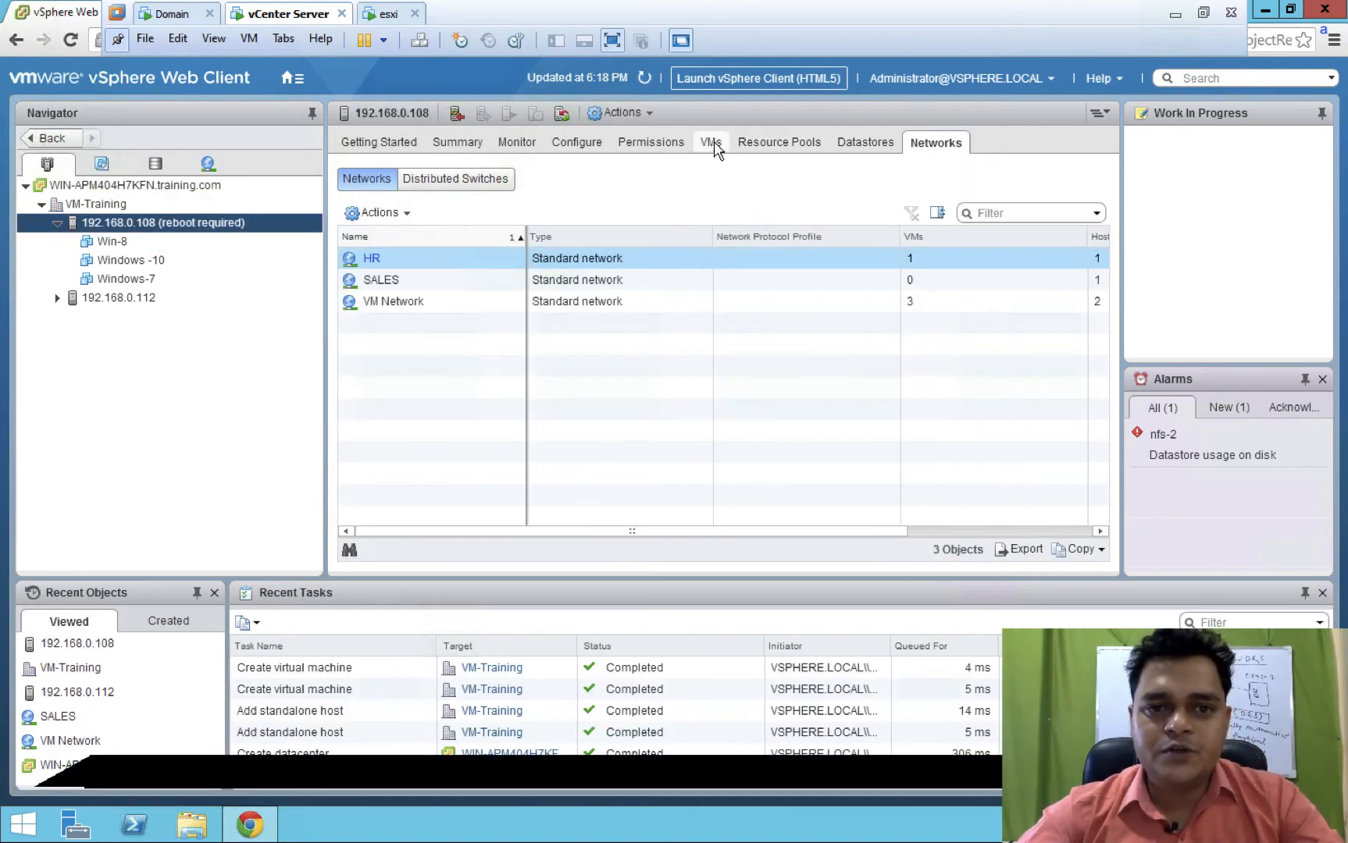
{"action": "left_click", "coordinate": [713, 144]}
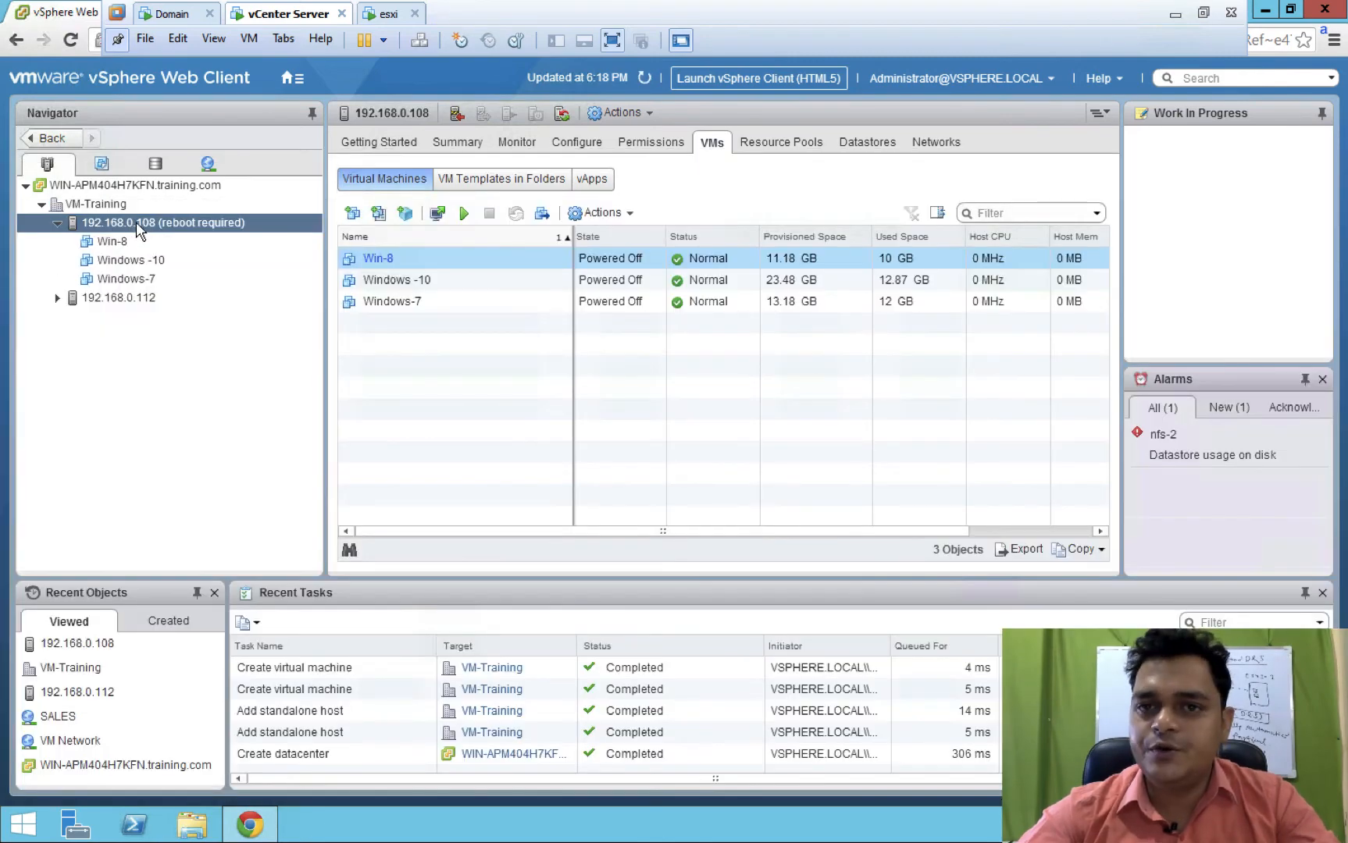
{"action": "left_click", "coordinate": [130, 300]}
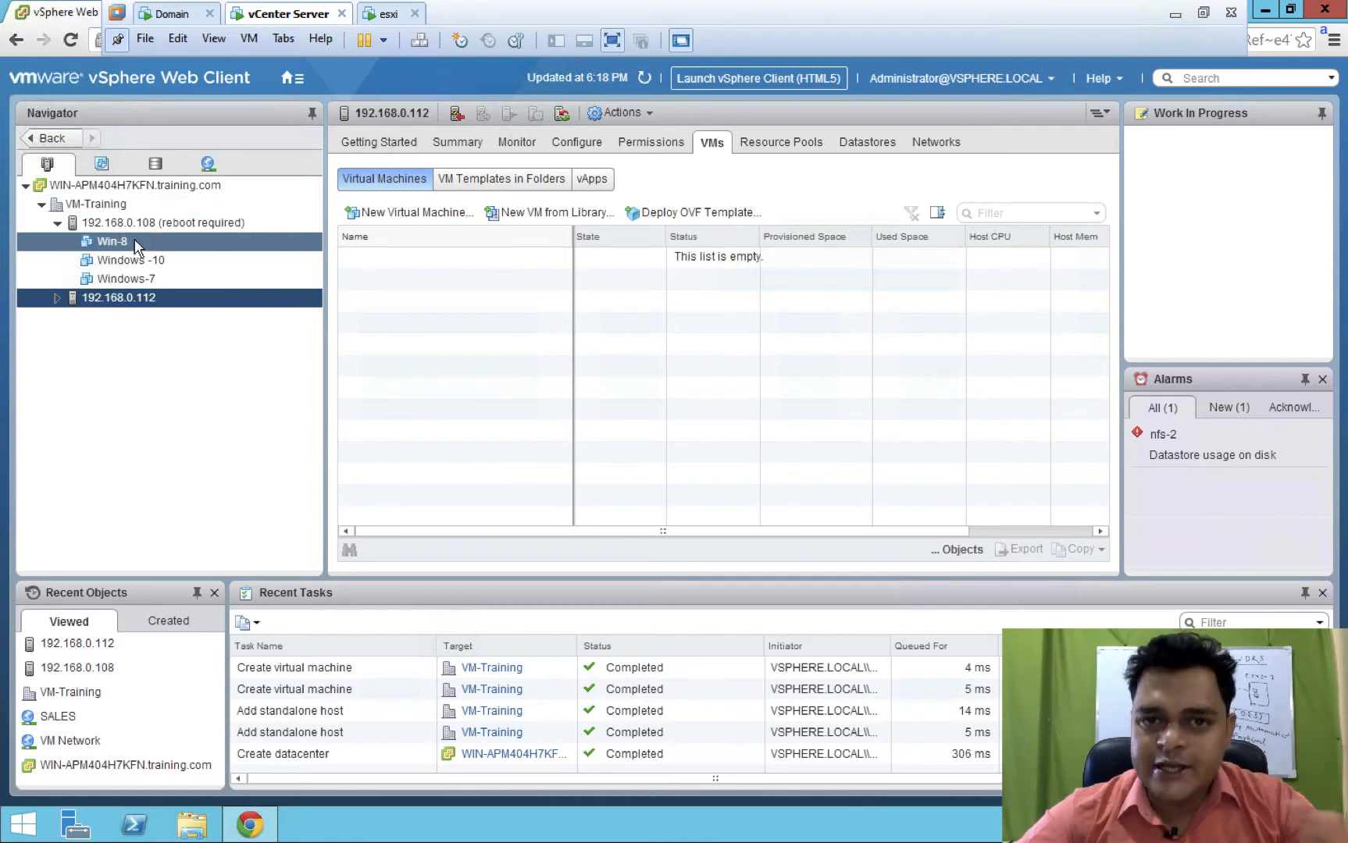
- Create a cluster named Cluster-for-HA in the VM-Training datacenter with vSphere HA turned on
{"action": "right_click", "coordinate": [104, 208]}
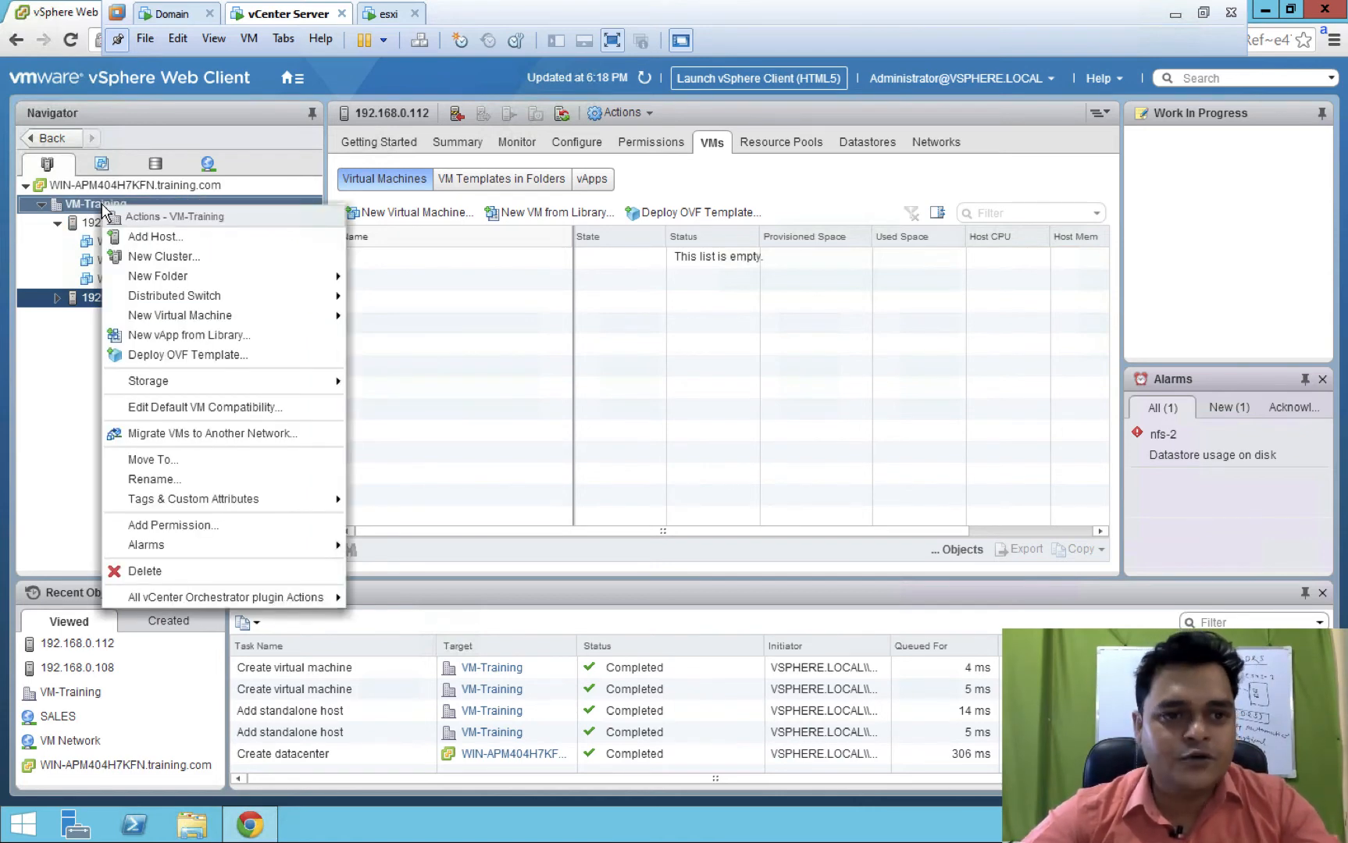
{"action": "left_click", "coordinate": [168, 260]}
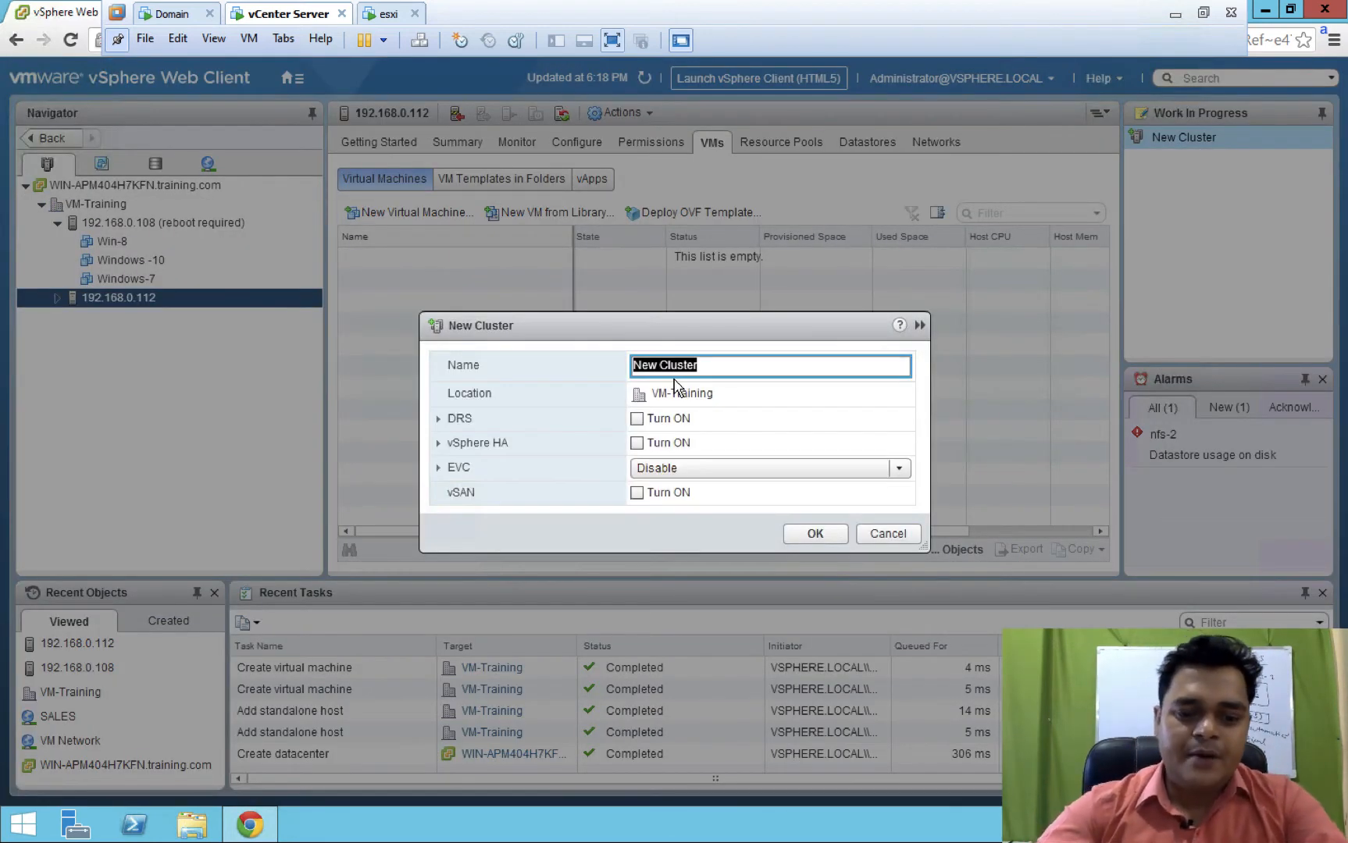
{"action": "type", "text": "Cl"}
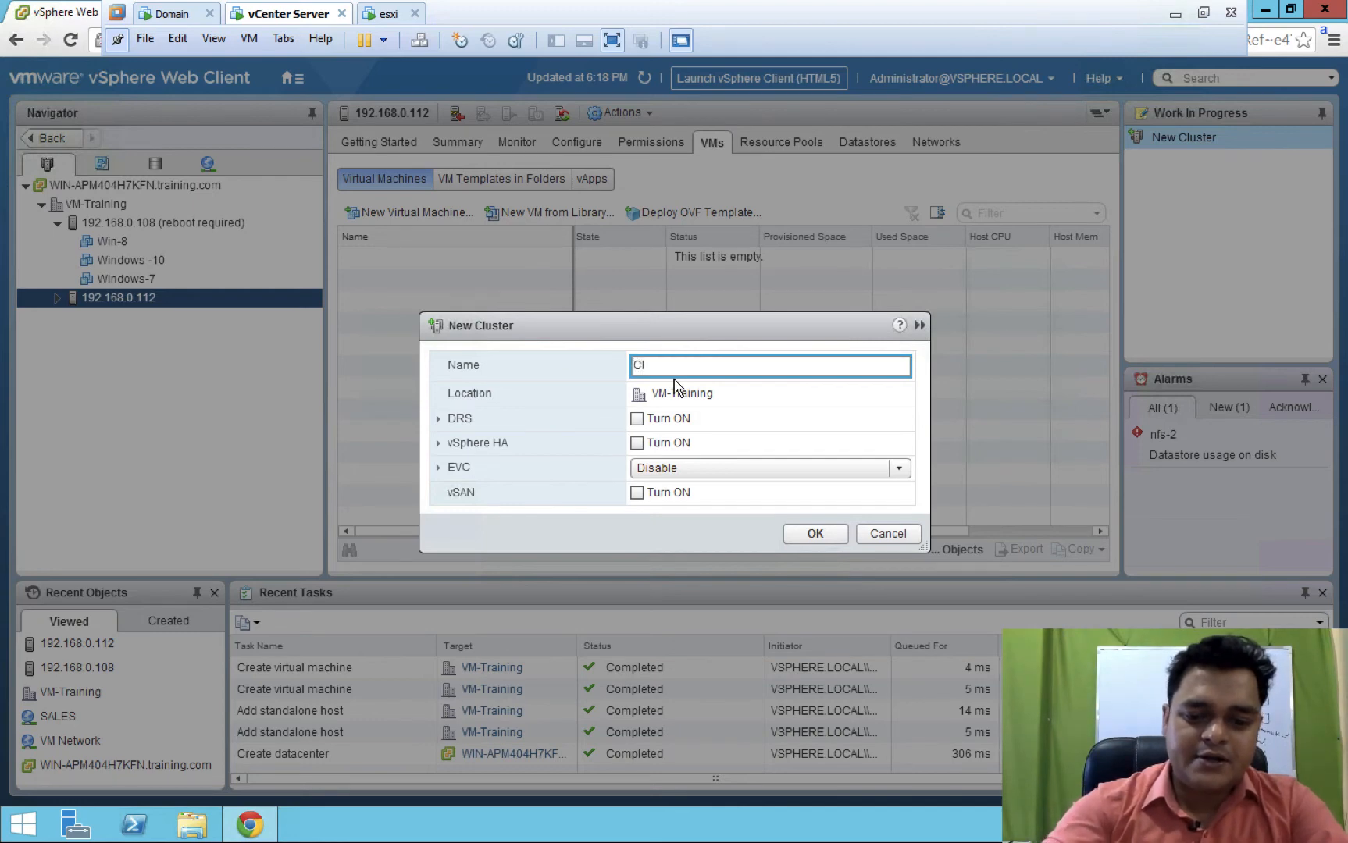
{"action": "type", "text": "uster-"}
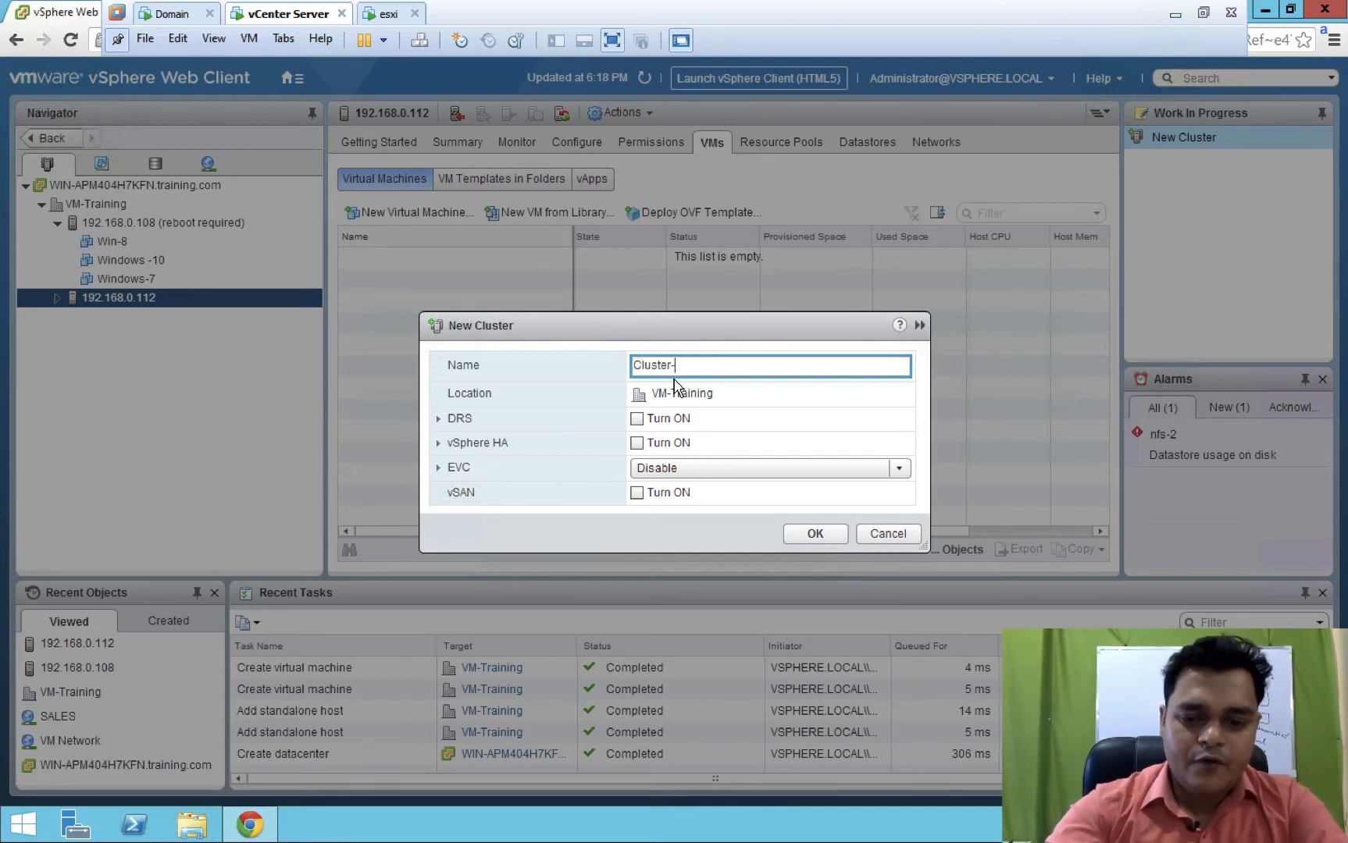
{"action": "type", "text": "for-HA"}
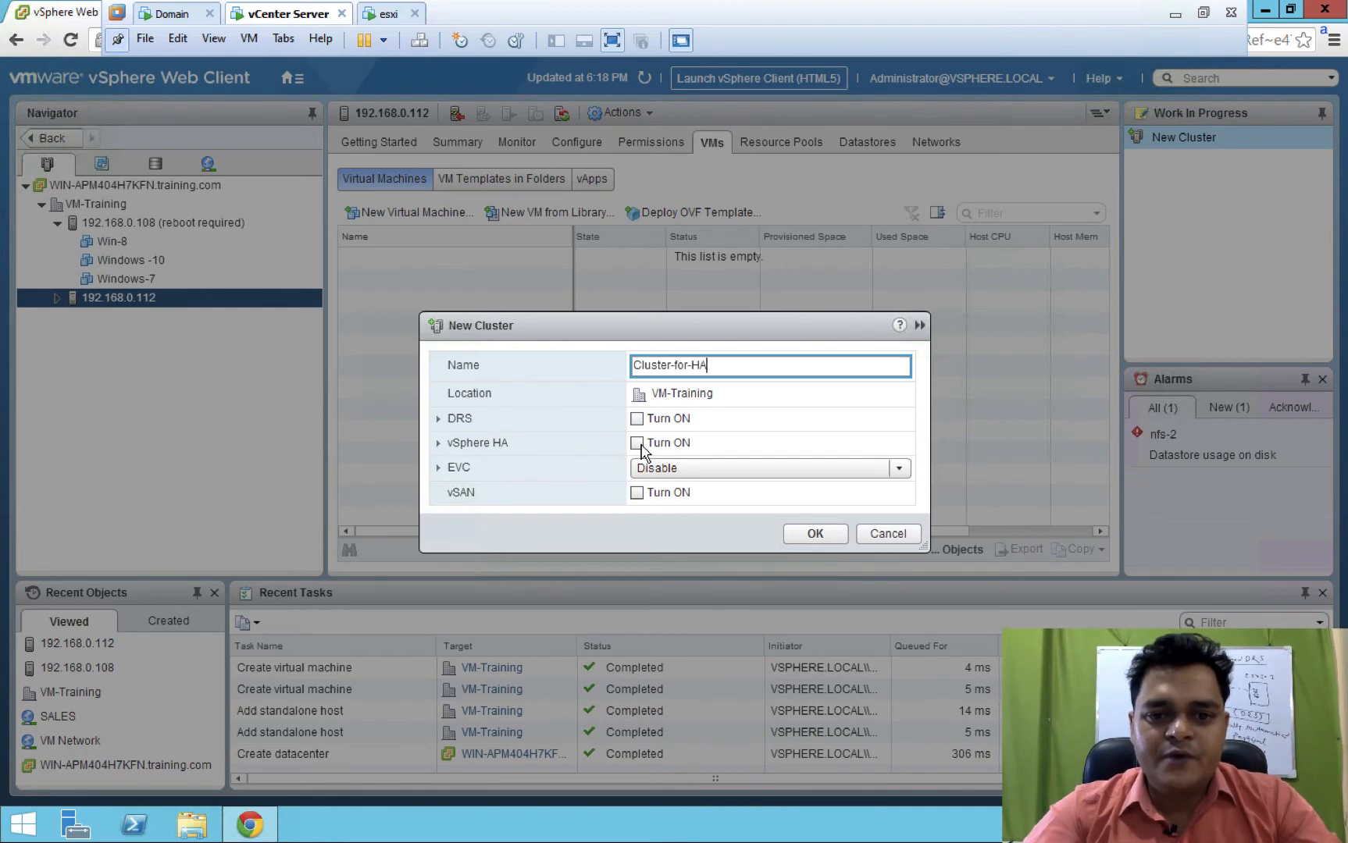
{"action": "left_click", "coordinate": [637, 443]}
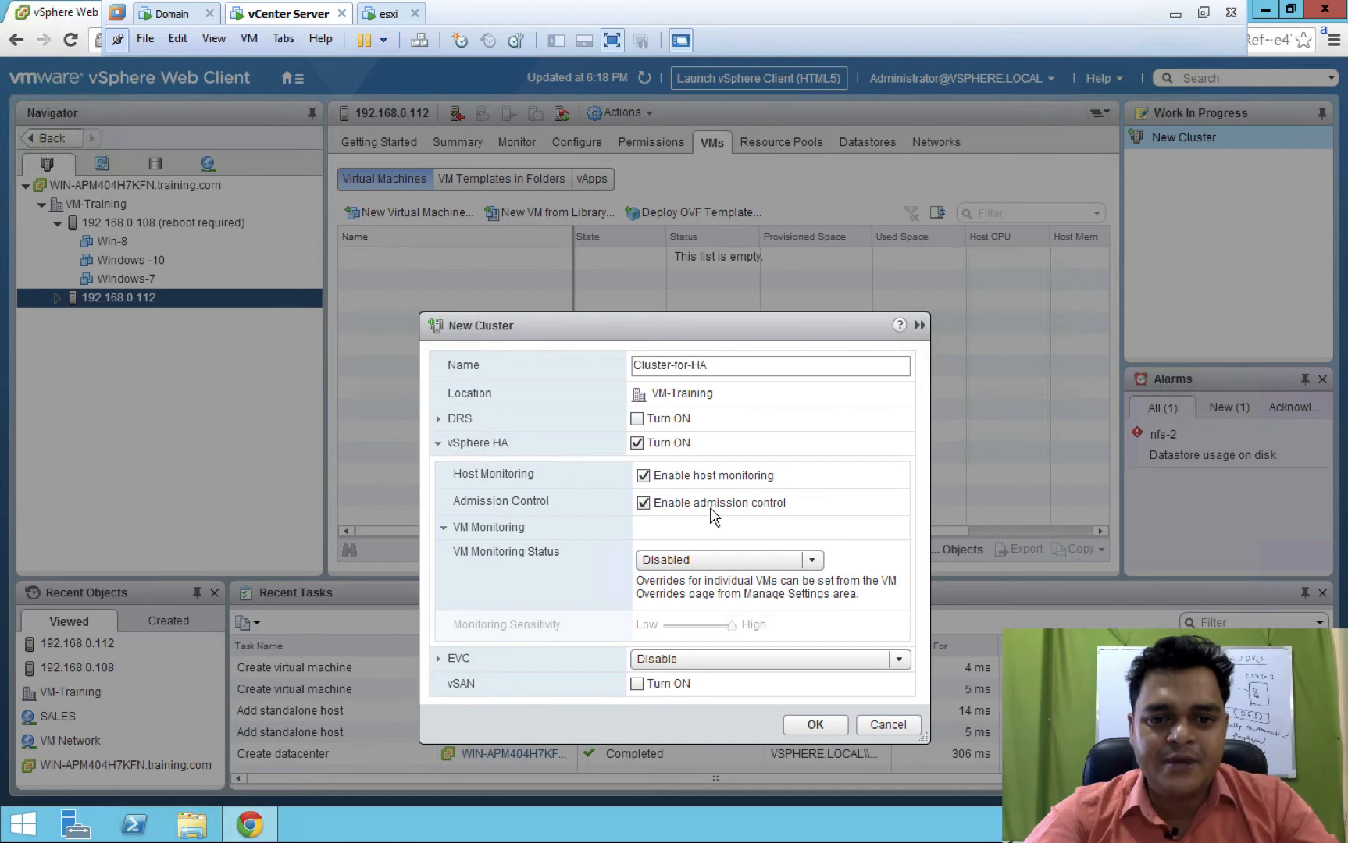
{"action": "left_click", "coordinate": [816, 724]}
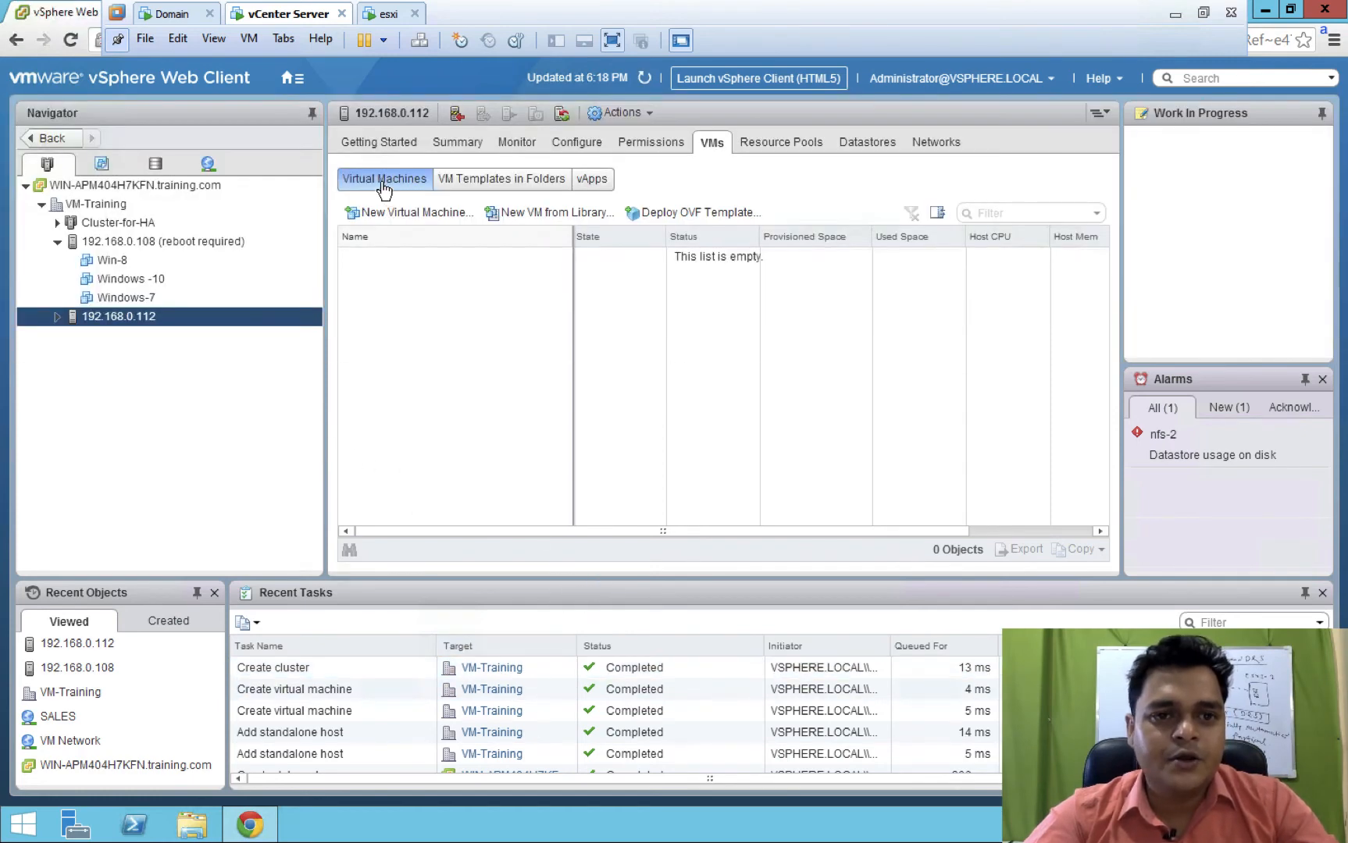
- Check the recent tasks for the cluster creation and view the introductory pages of host 192.168.0.112 and Cluster-for-HA
{"action": "left_click", "coordinate": [367, 143]}
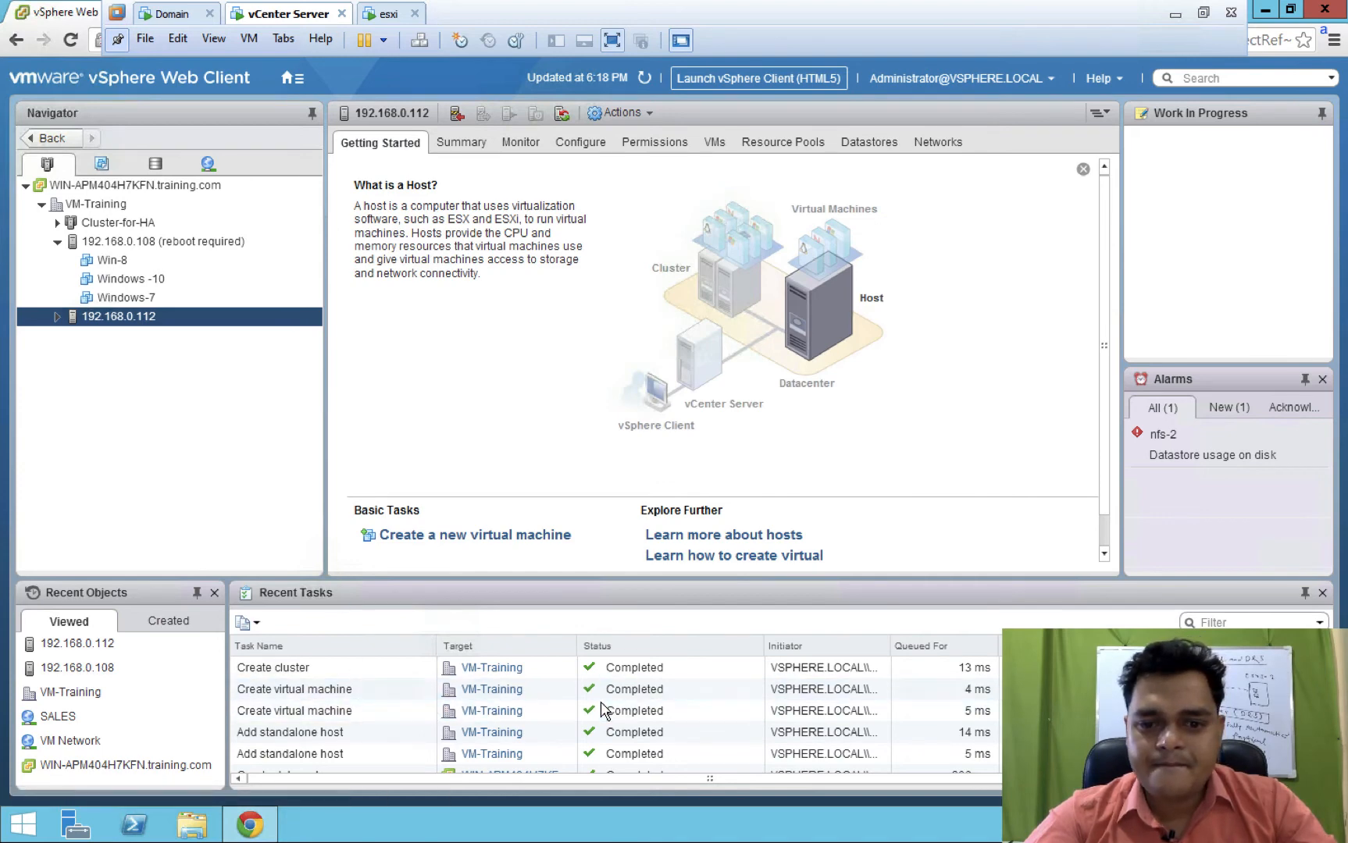
{"action": "scroll", "coordinate": [547, 726], "scroll_direction": "down", "scroll_amount": 1}
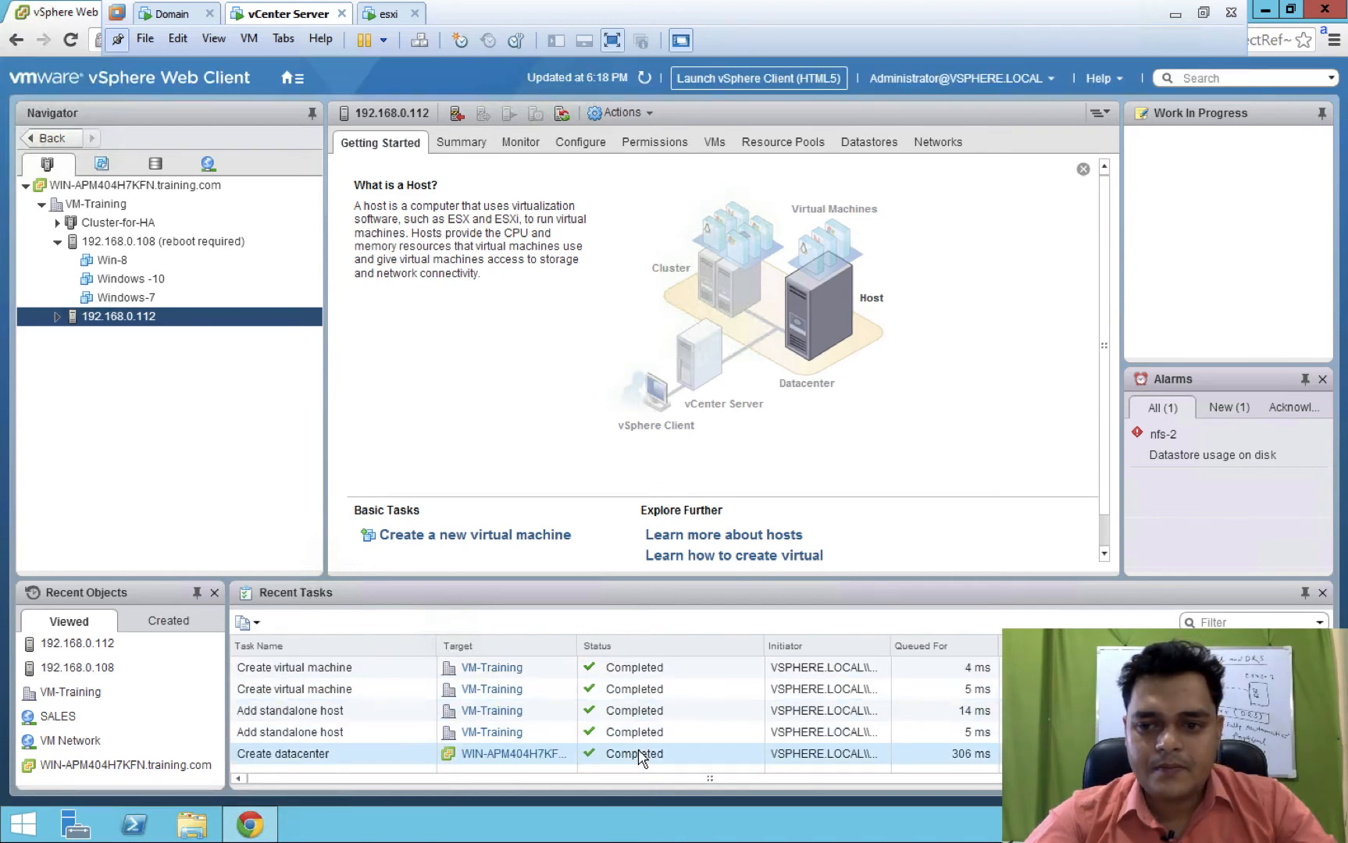
{"action": "scroll", "coordinate": [640, 759], "scroll_direction": "up", "scroll_amount": 1}
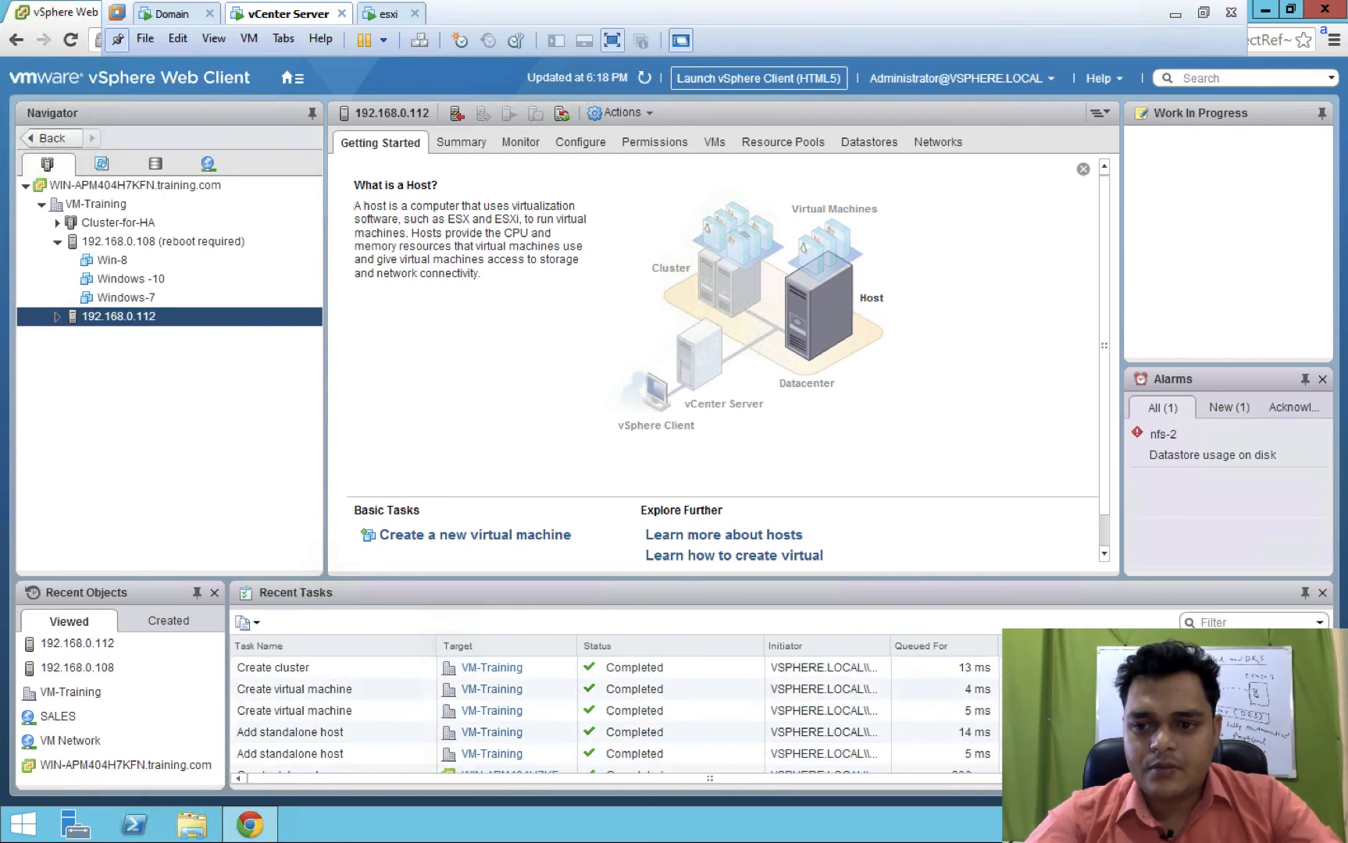
{"action": "scroll", "coordinate": [617, 711], "scroll_direction": "down", "scroll_amount": 1}
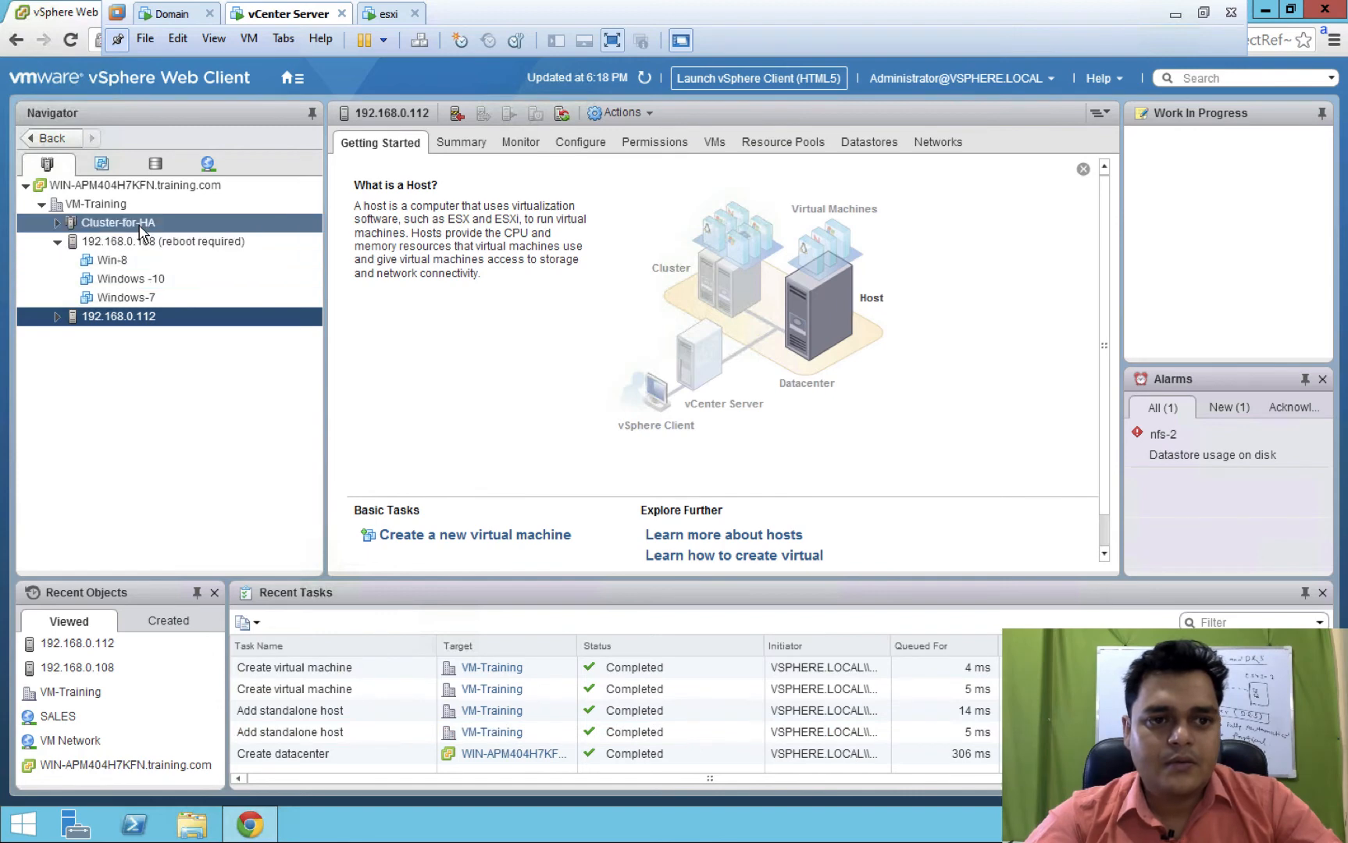
{"action": "left_click", "coordinate": [142, 225]}
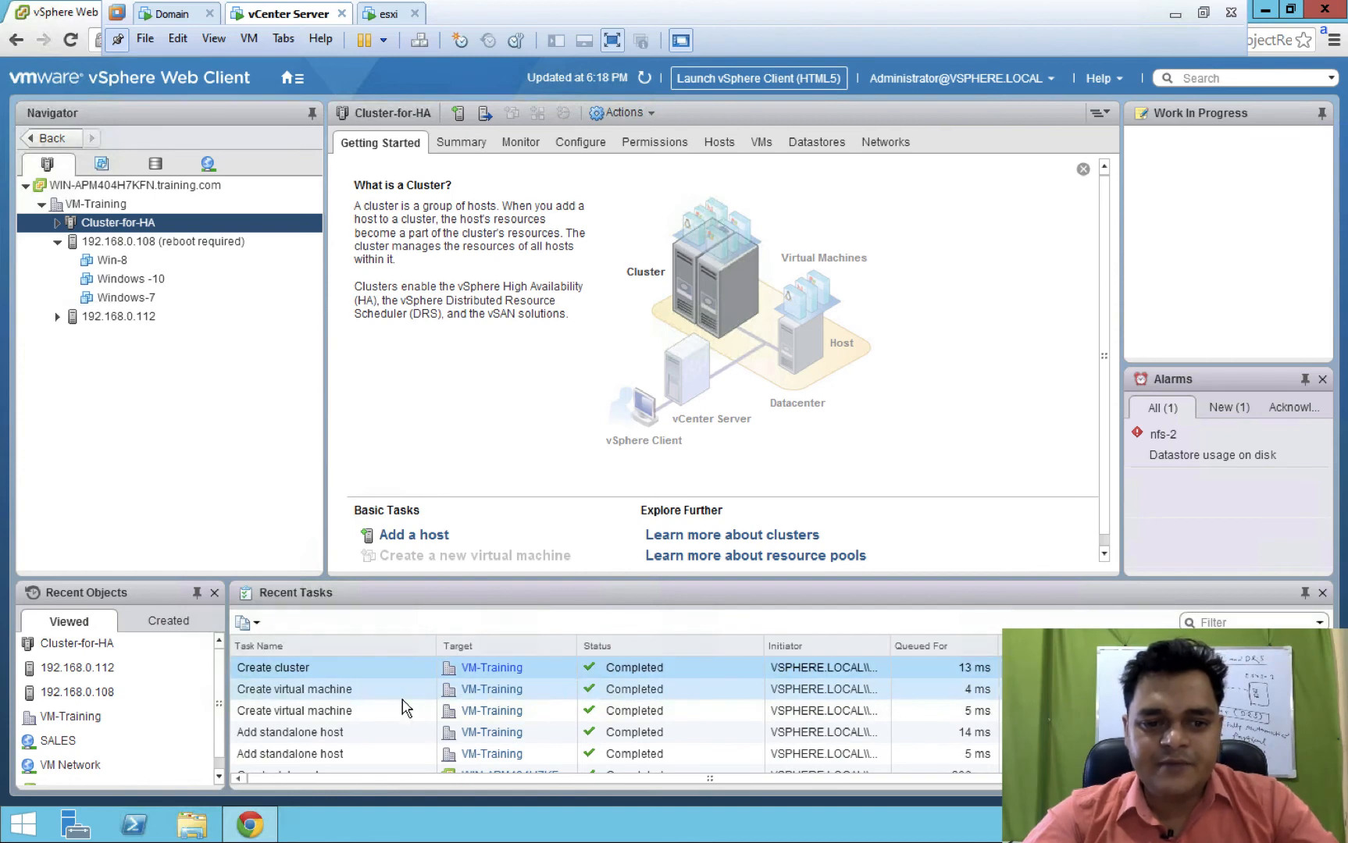
{"action": "left_click", "coordinate": [332, 668]}
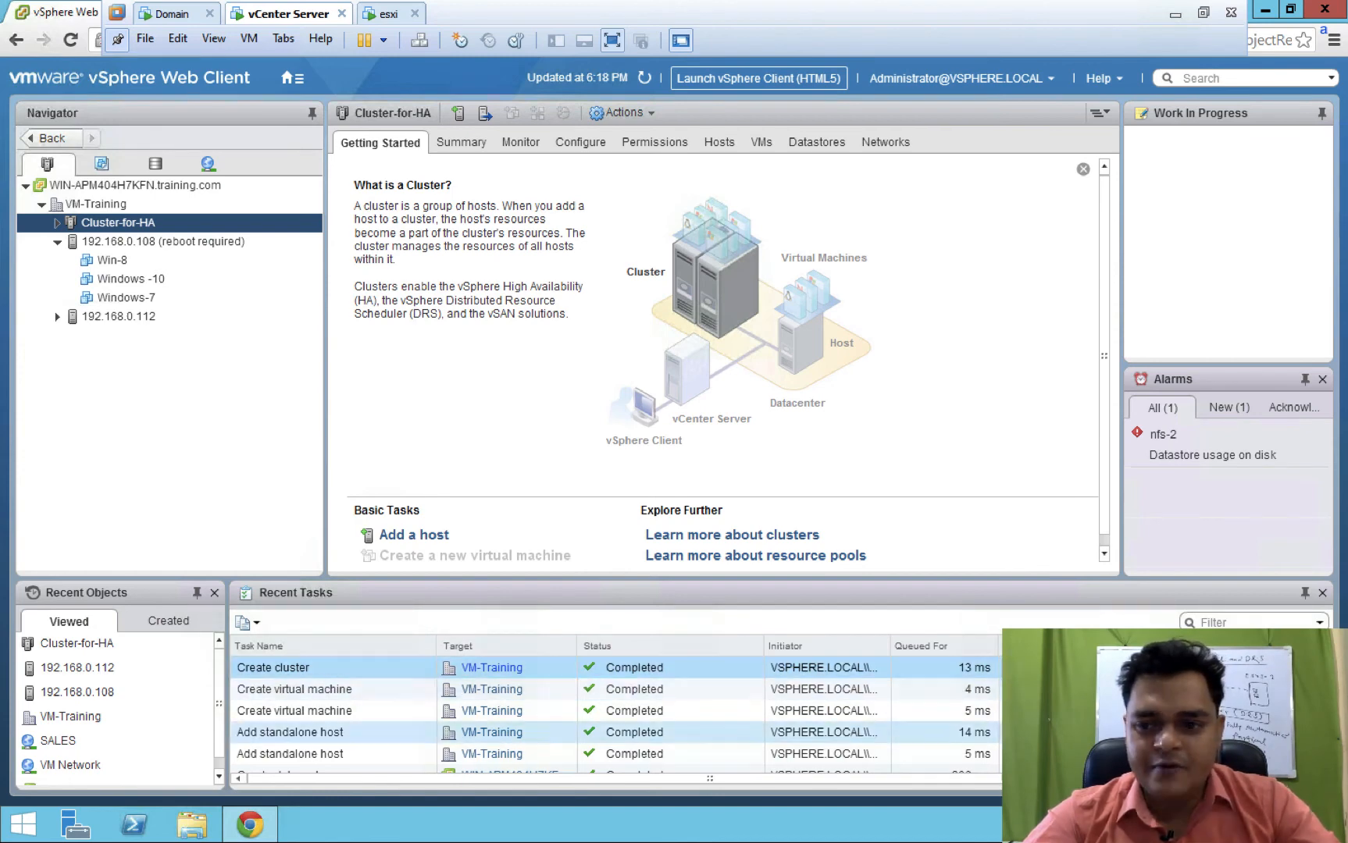
{"action": "scroll", "coordinate": [617, 710], "scroll_direction": "down", "scroll_amount": 1}
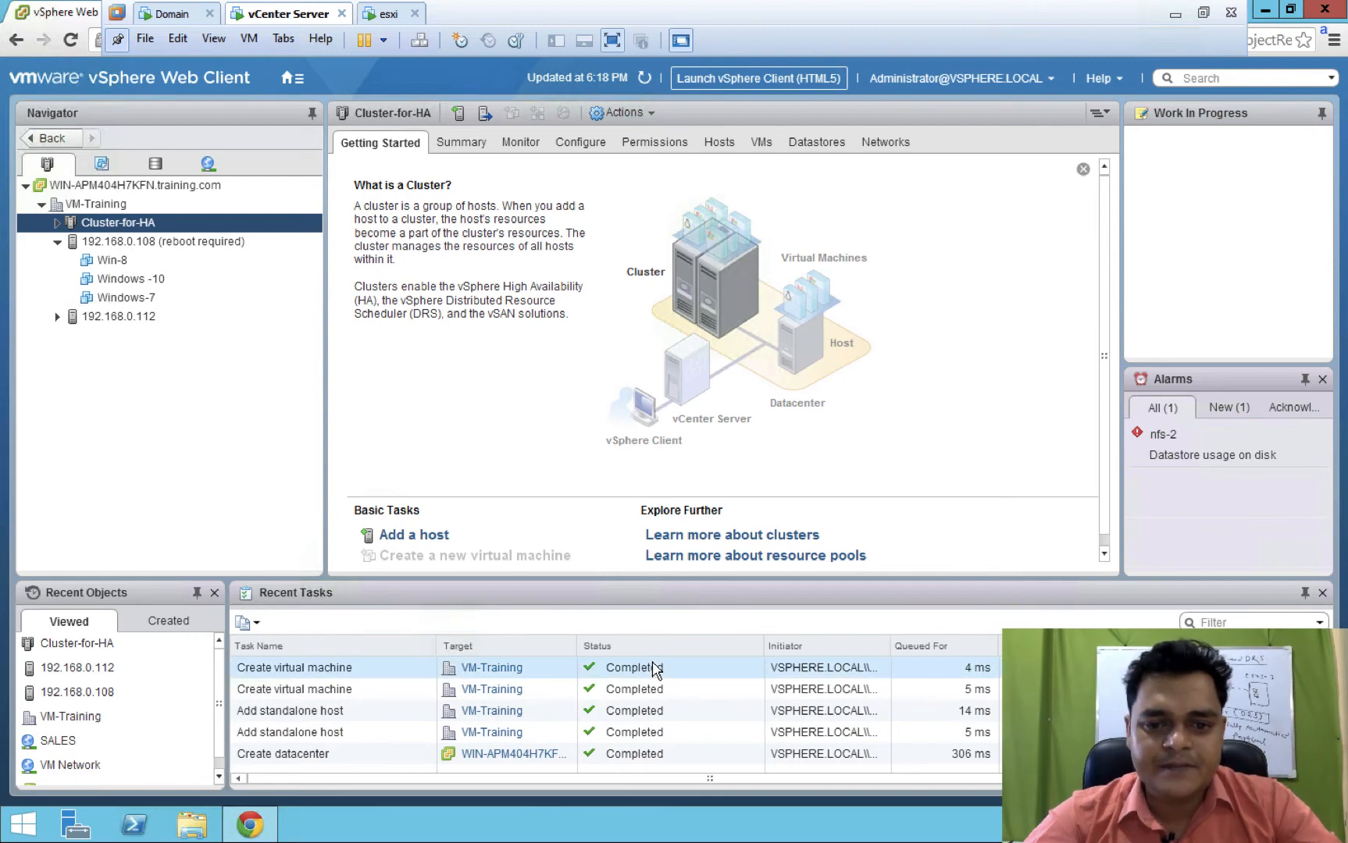
- Examine Win-8's summary on host 192.168.0.108, including its related host, network and storage, and refresh the view
{"action": "left_click", "coordinate": [117, 244]}
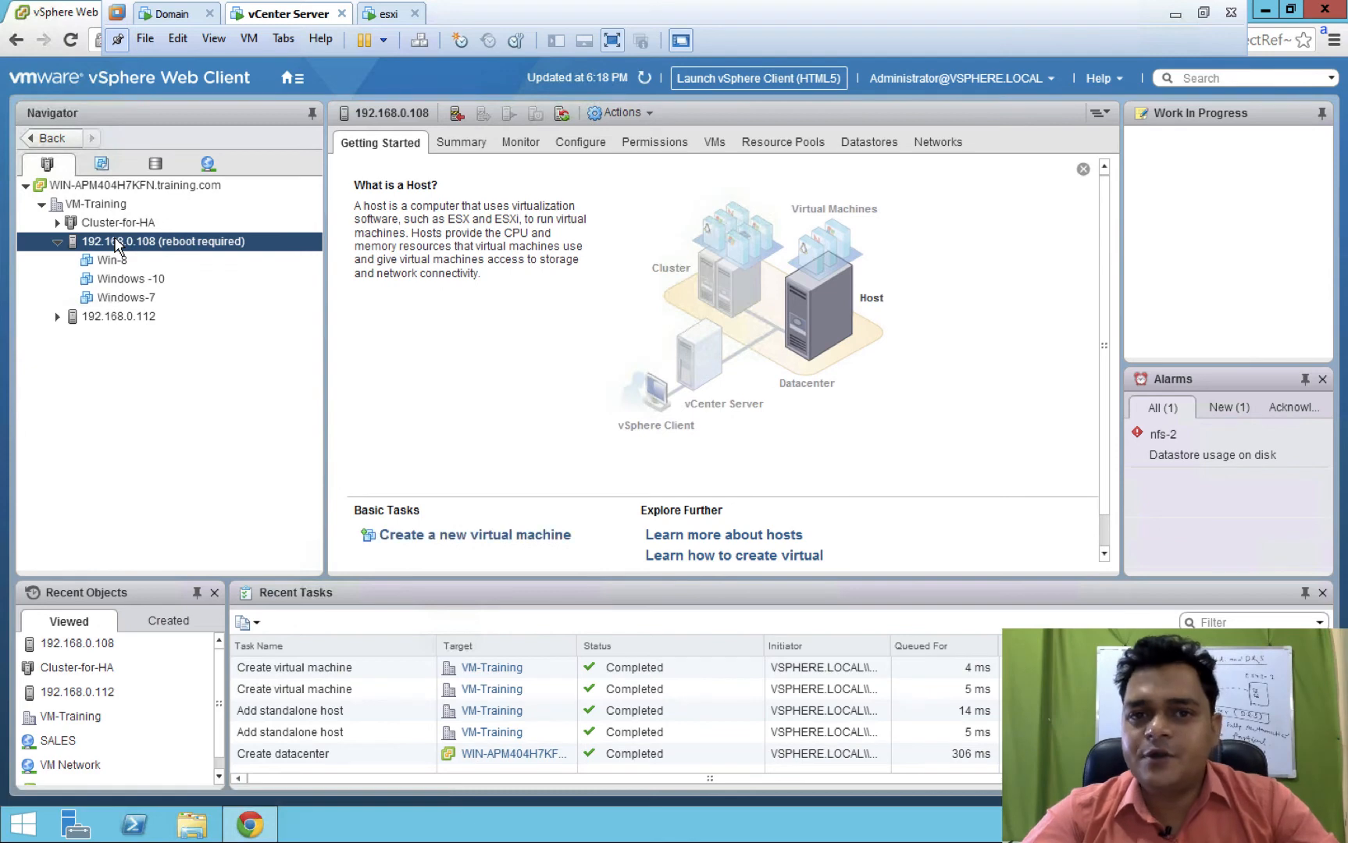
{"action": "left_click", "coordinate": [114, 262]}
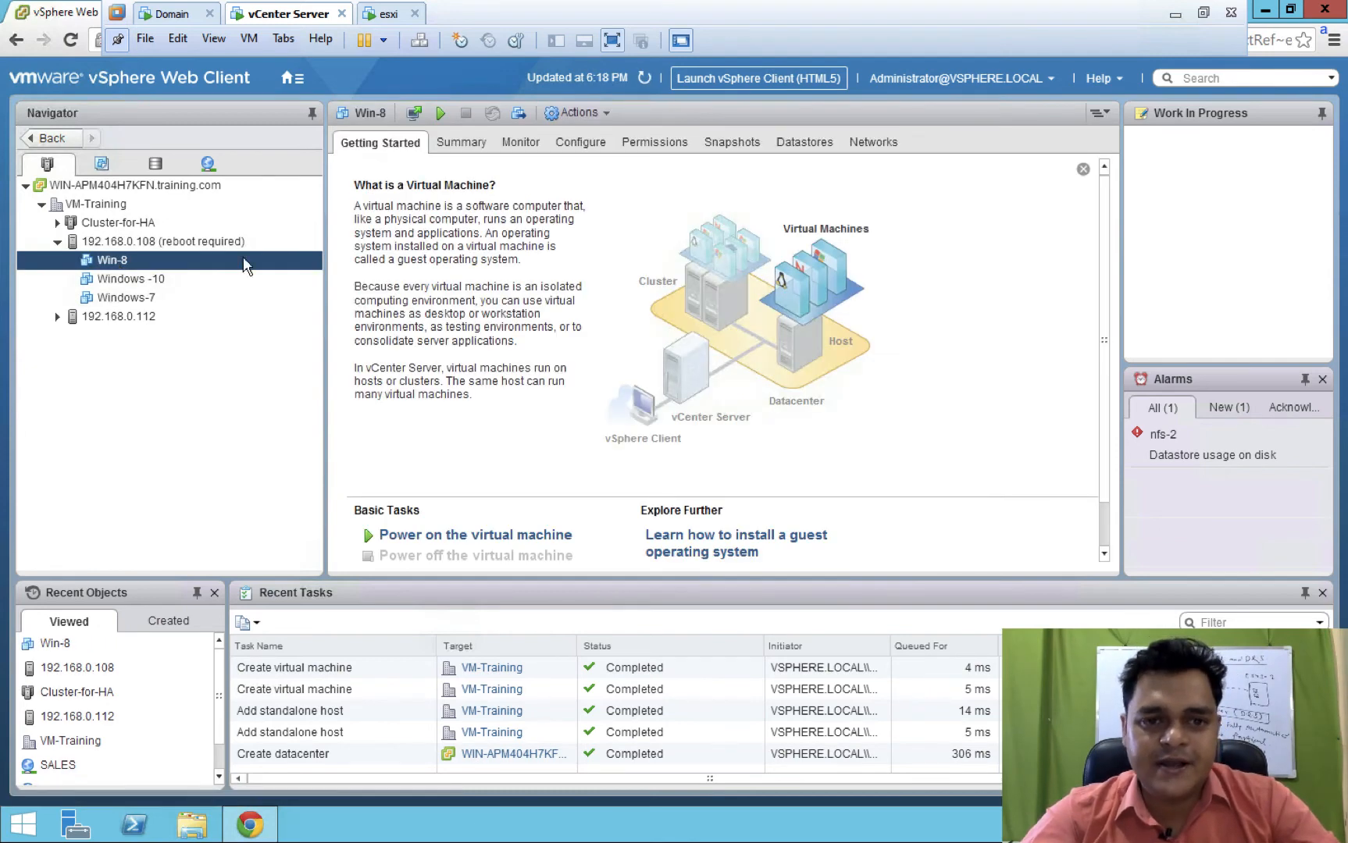
{"action": "left_click", "coordinate": [471, 150]}
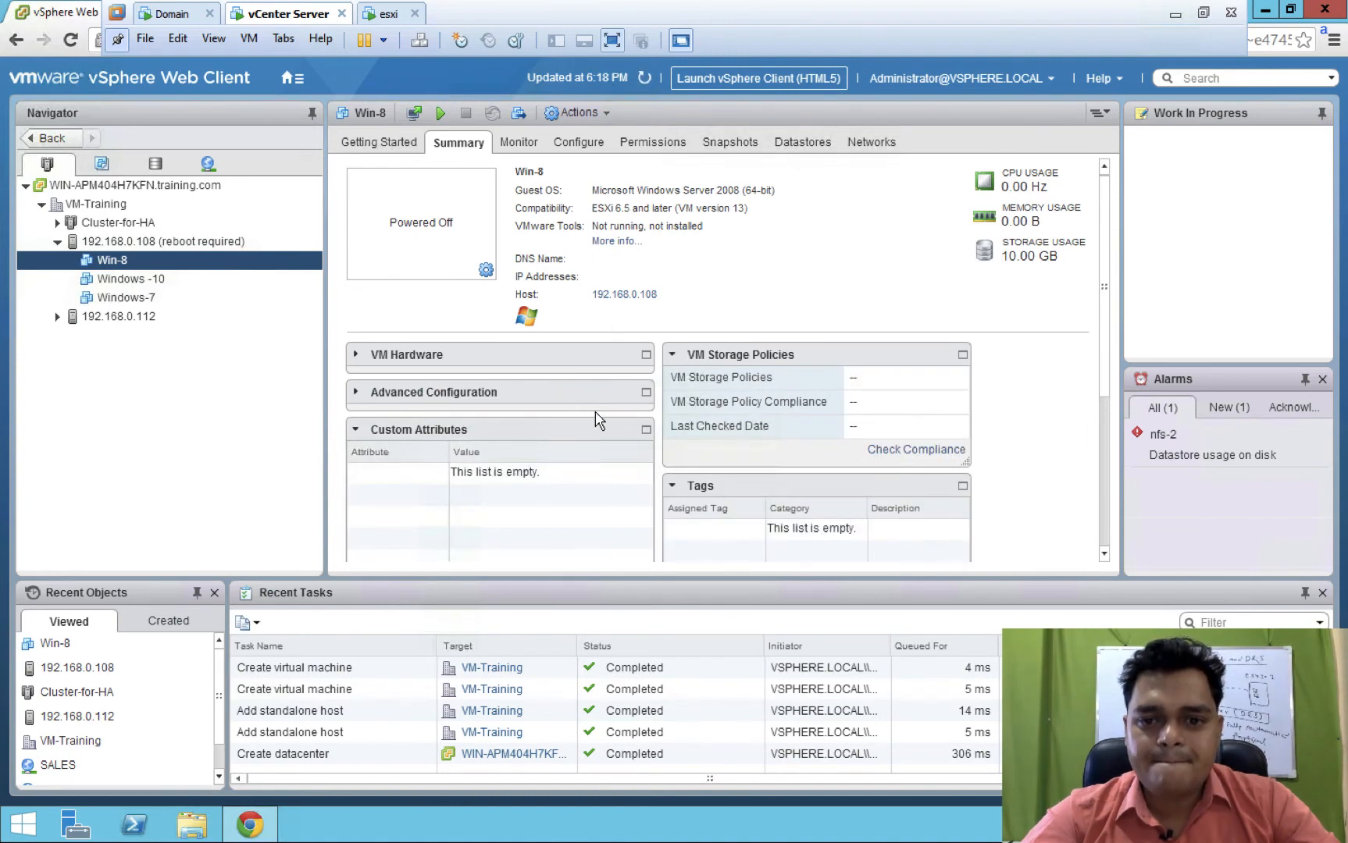
{"action": "scroll", "coordinate": [599, 420], "scroll_direction": "down", "scroll_amount": 1}
{"action": "scroll", "coordinate": [599, 420], "scroll_direction": "down", "scroll_amount": 1}
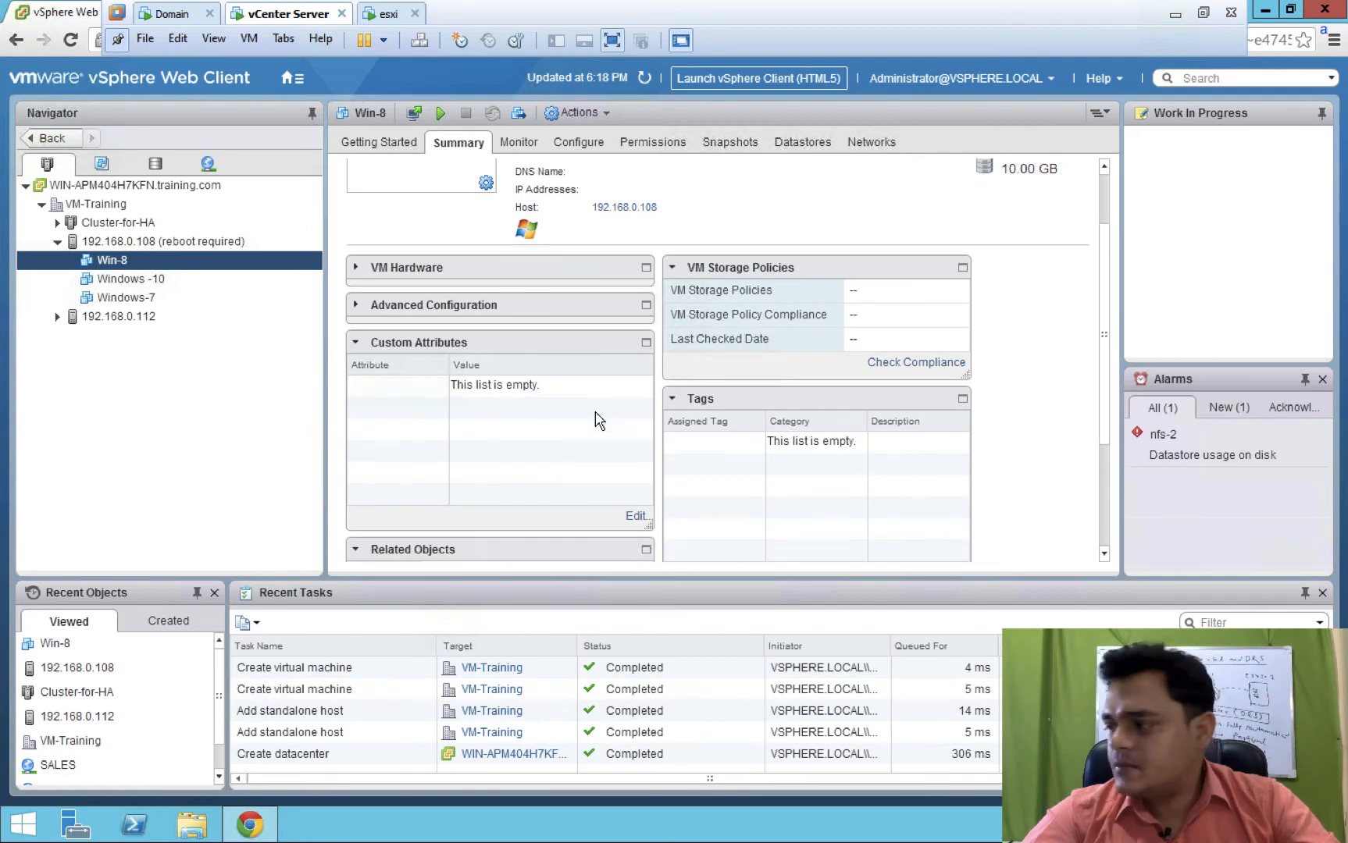
{"action": "scroll", "coordinate": [599, 420], "scroll_direction": "down", "scroll_amount": 1}
{"action": "scroll", "coordinate": [599, 420], "scroll_direction": "down", "scroll_amount": 1}
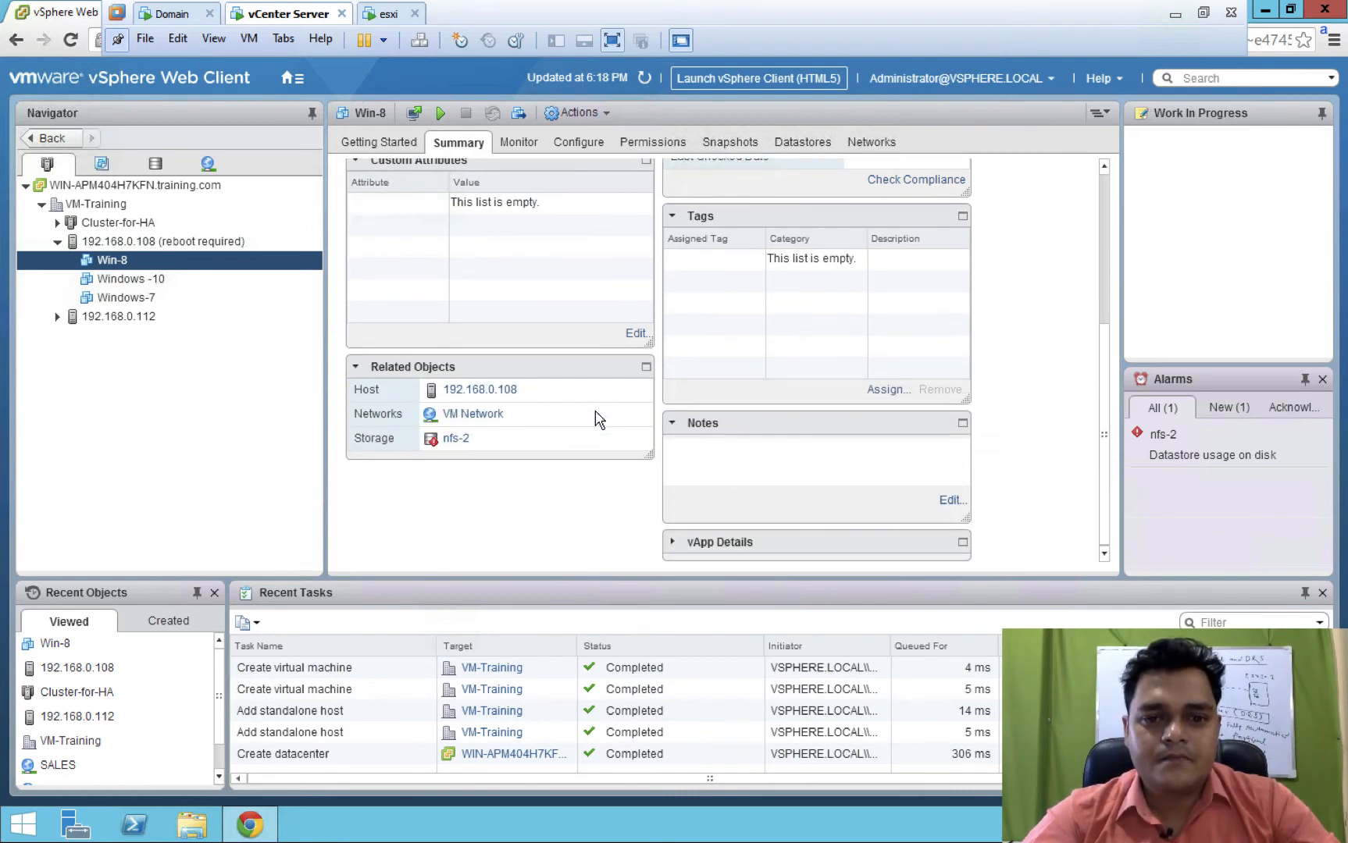
{"action": "scroll", "coordinate": [599, 420], "scroll_direction": "up", "scroll_amount": 2}
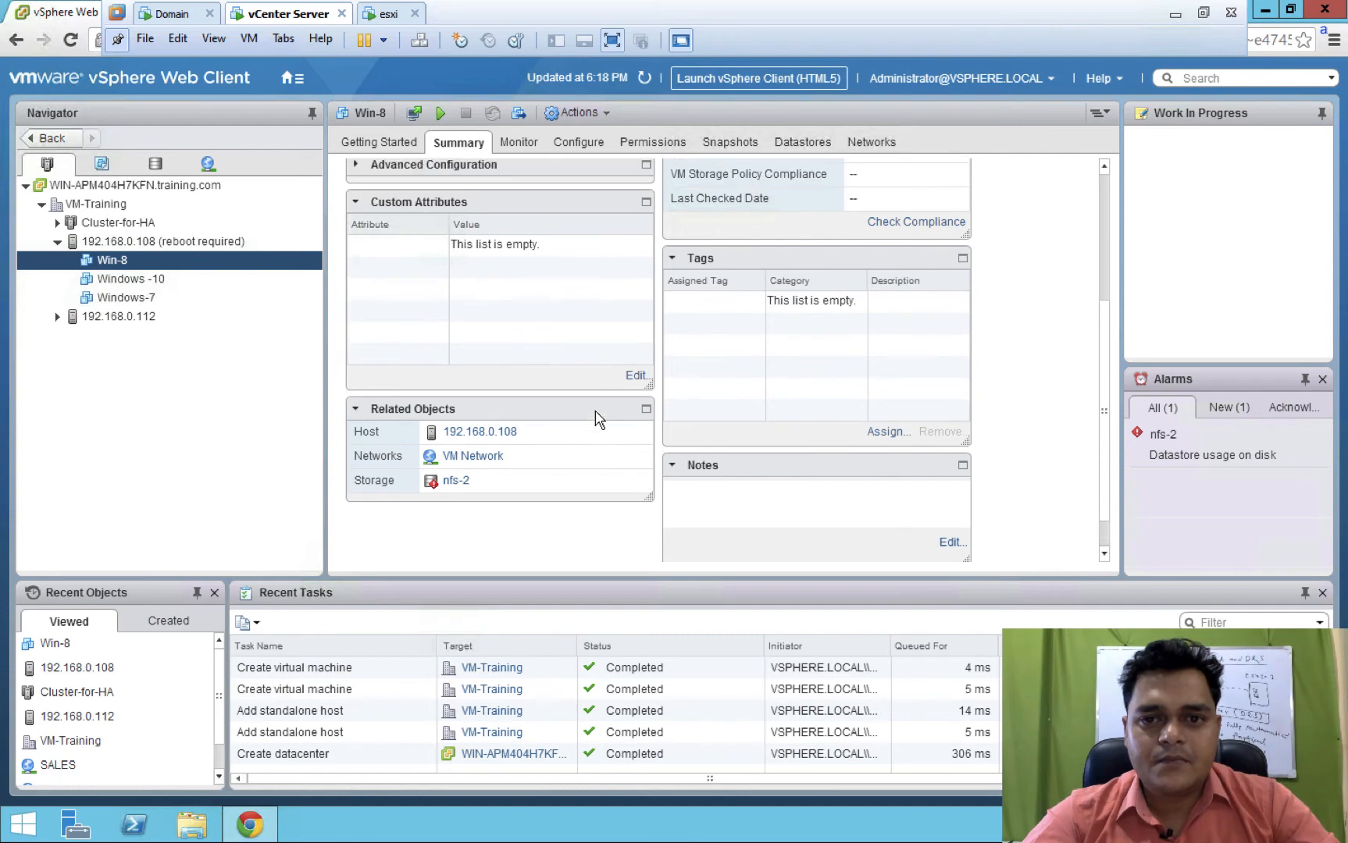
{"action": "scroll", "coordinate": [598, 419], "scroll_direction": "up", "scroll_amount": 1}
{"action": "scroll", "coordinate": [595, 412], "scroll_direction": "up", "scroll_amount": 3}
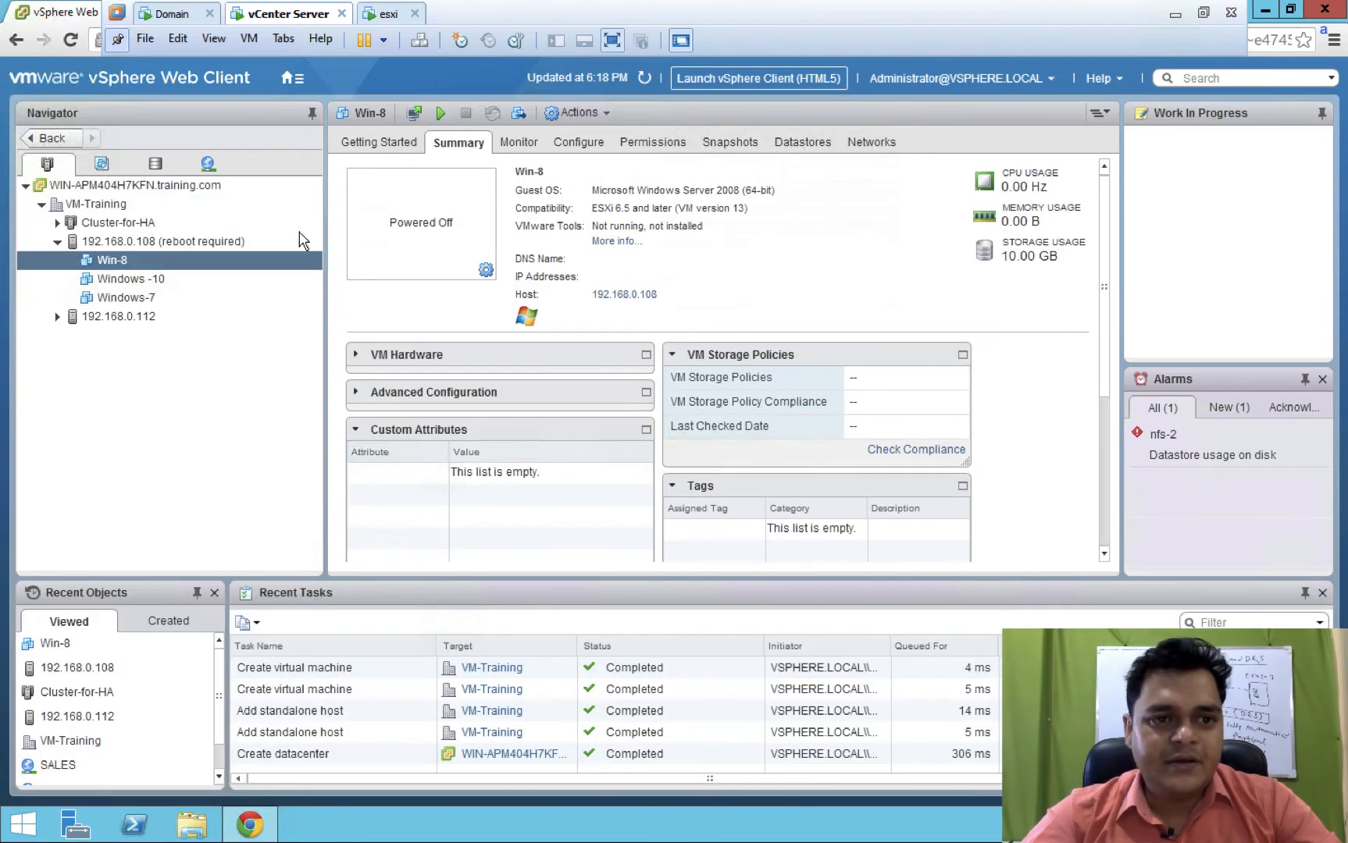
{"action": "left_click", "coordinate": [641, 81]}
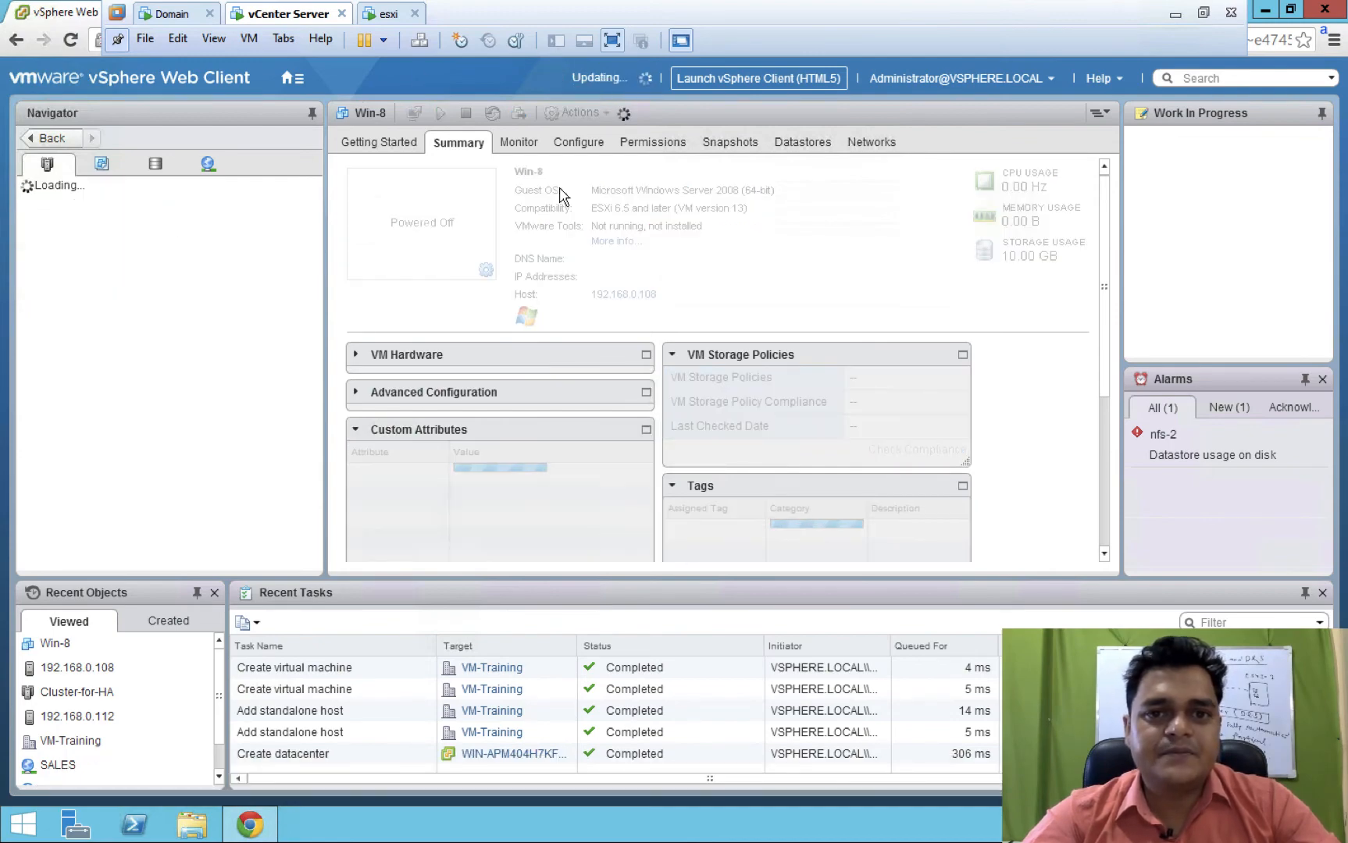
{"action": "key", "text": "ctrl+Left"}
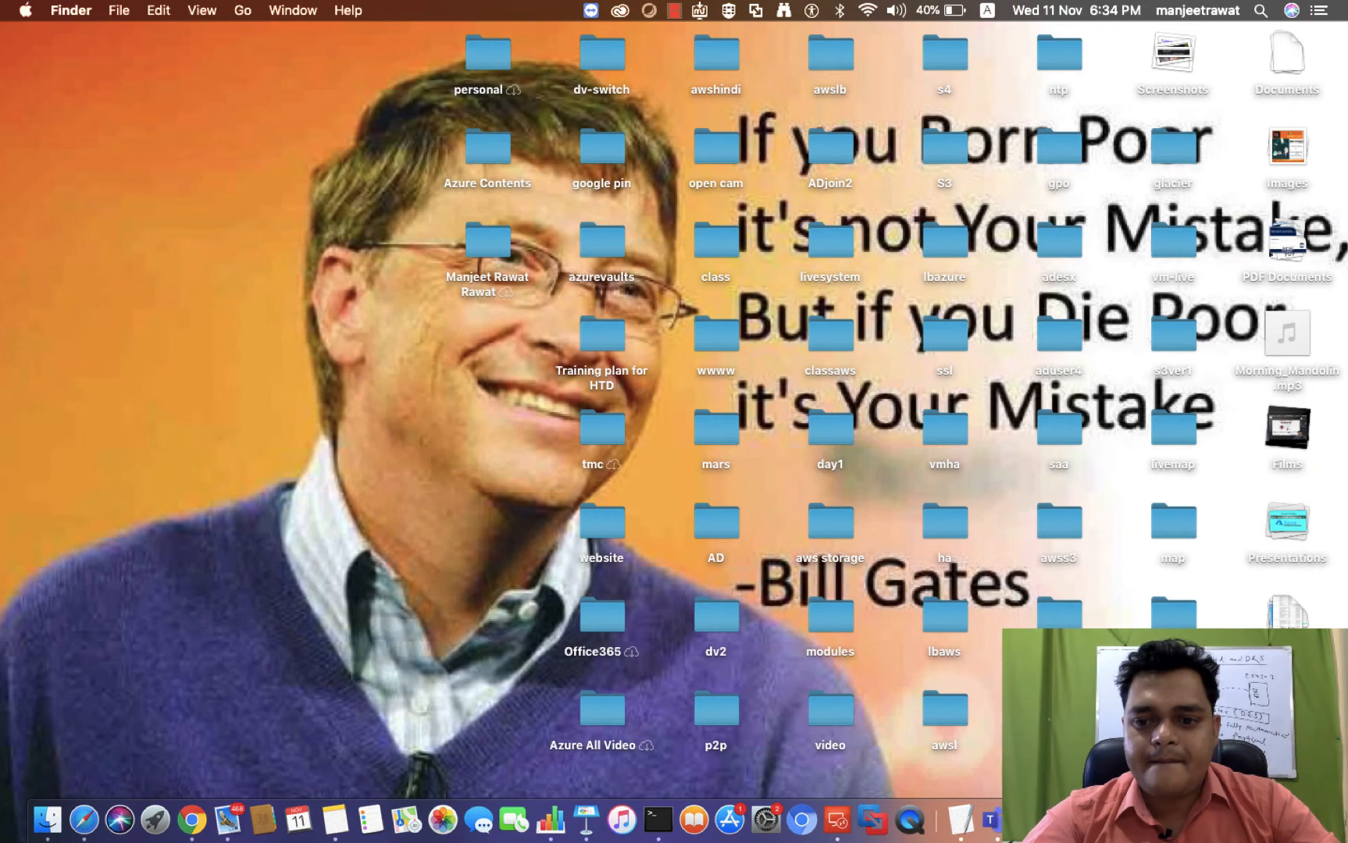
{"action": "right_click", "coordinate": [1242, 820]}
{"action": "key", "text": "ctrl+Right"}
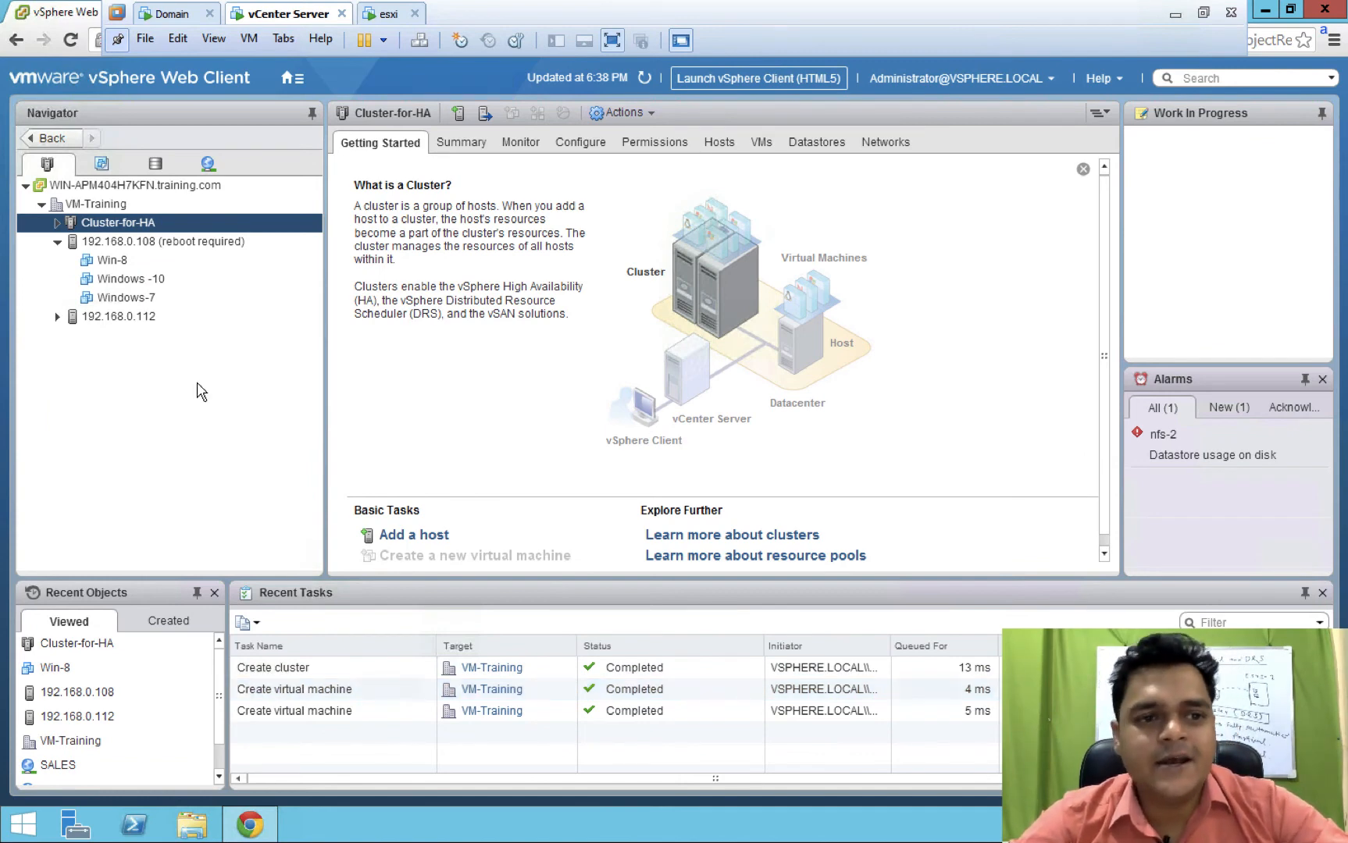
- Compare the virtual machine lists of hosts 192.168.0.108 and 192.168.0.112, ending on host 192.168.0.108
{"action": "left_click", "coordinate": [174, 244]}
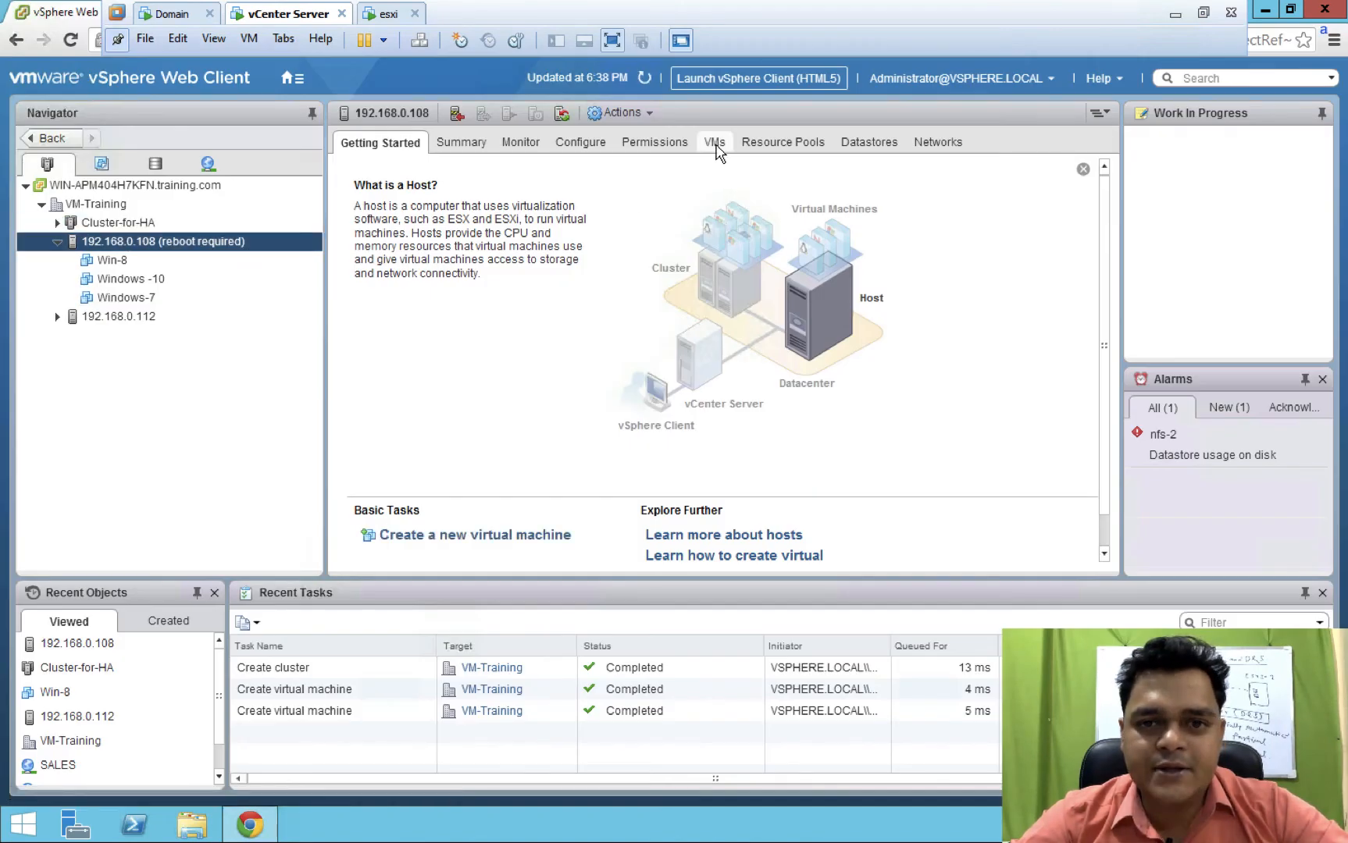
{"action": "left_click", "coordinate": [716, 147]}
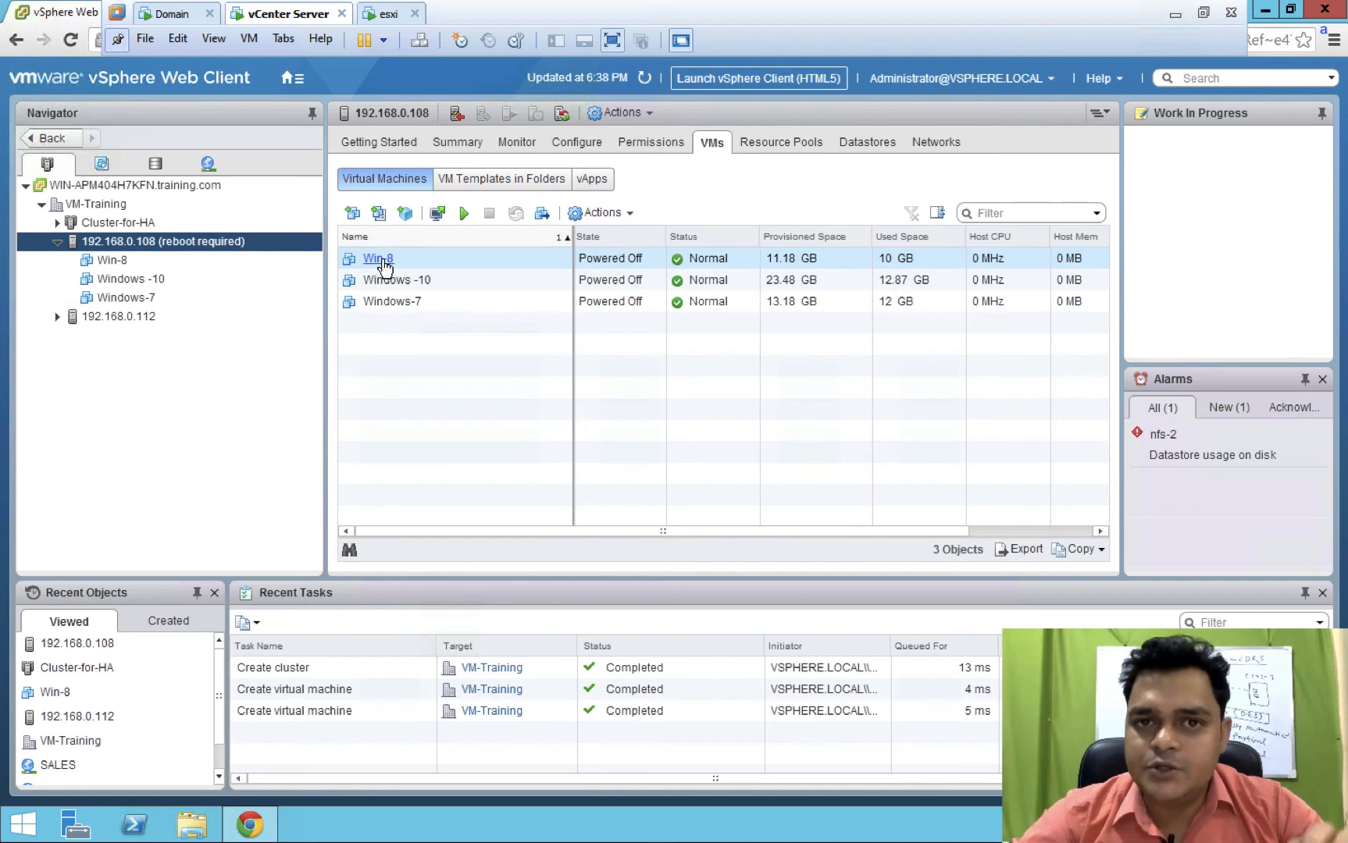
{"action": "left_click", "coordinate": [132, 316]}
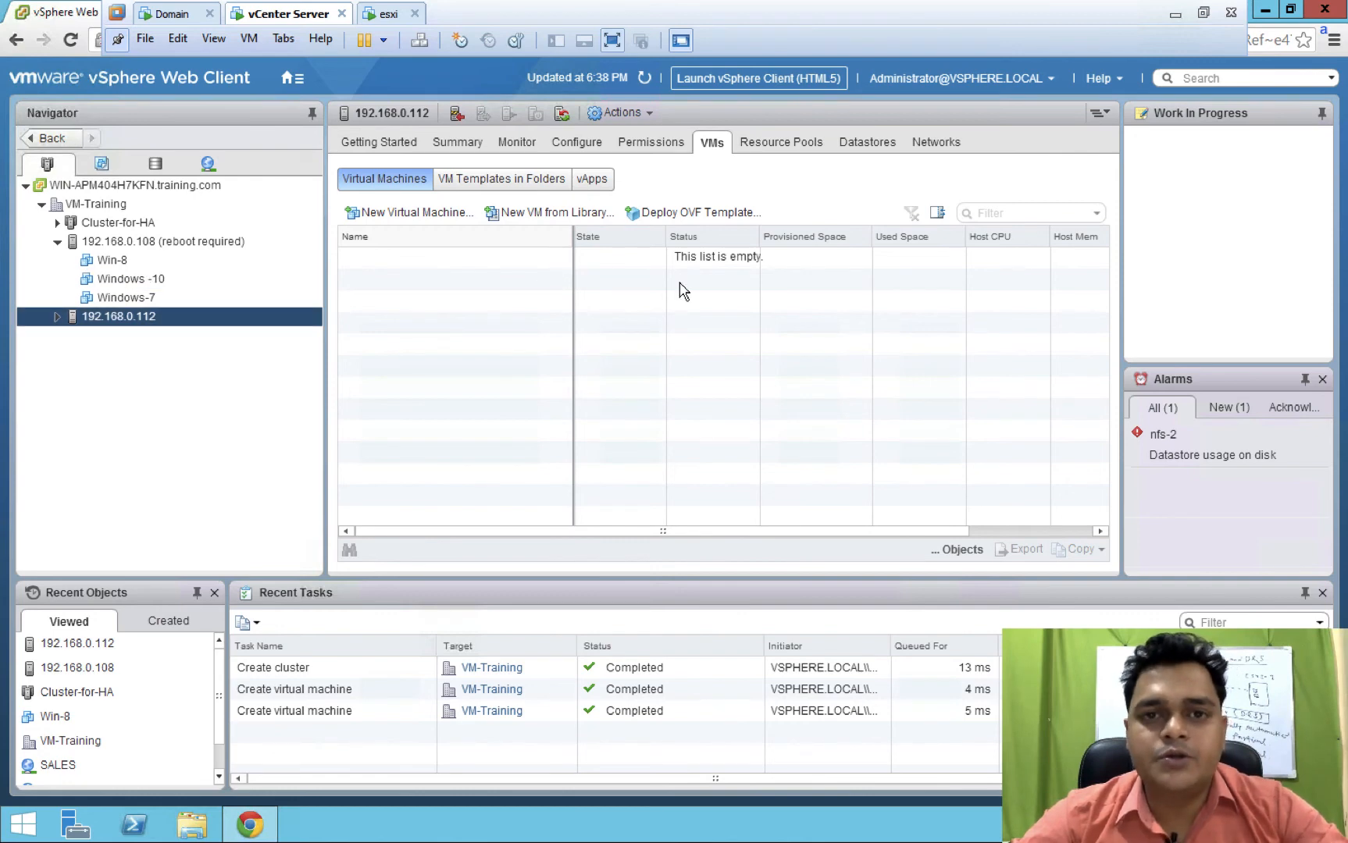
{"action": "left_click", "coordinate": [159, 242]}
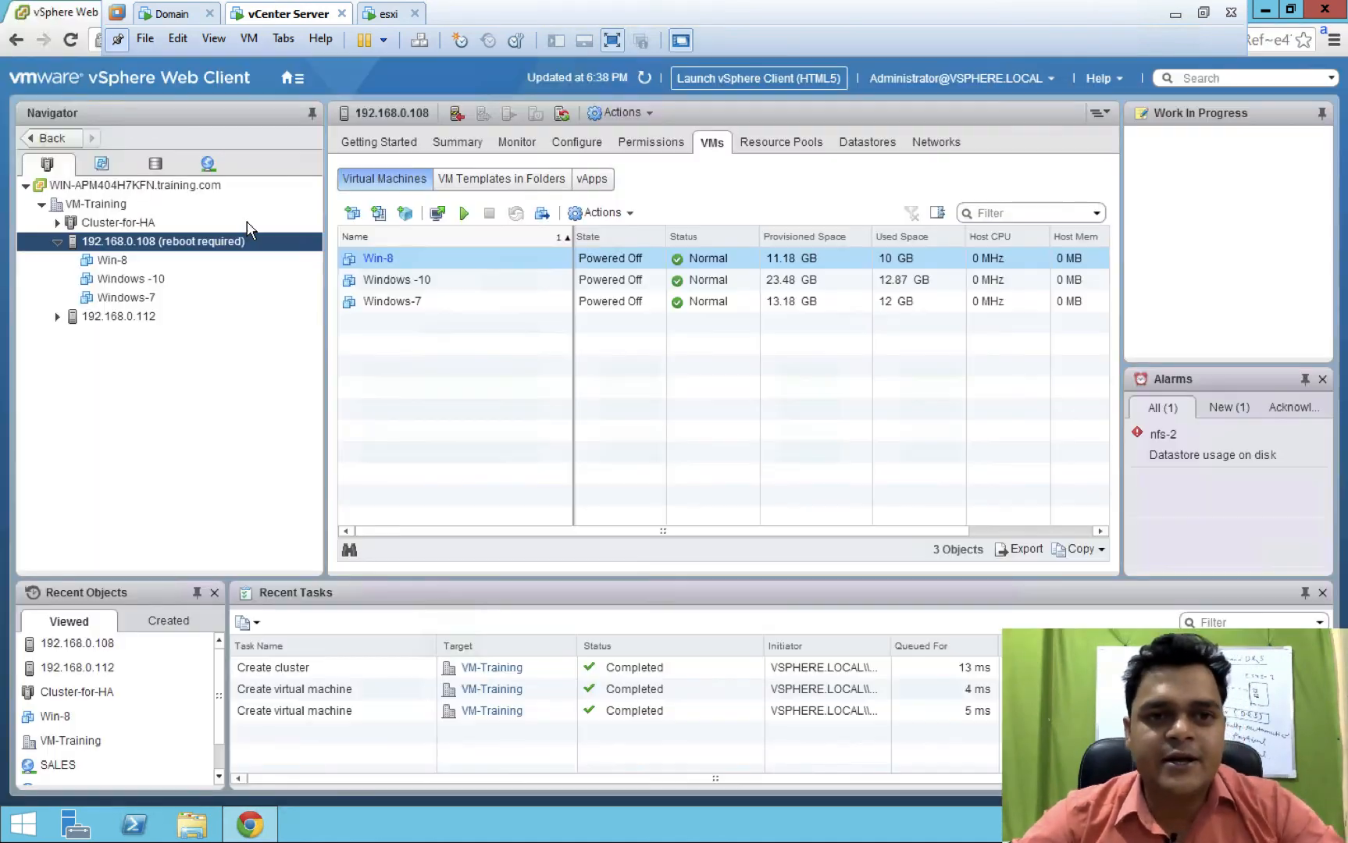
- Switch to the esxi virtual machine in VMware Workstation and power it off to simulate a host failure
{"action": "left_click", "coordinate": [385, 14]}
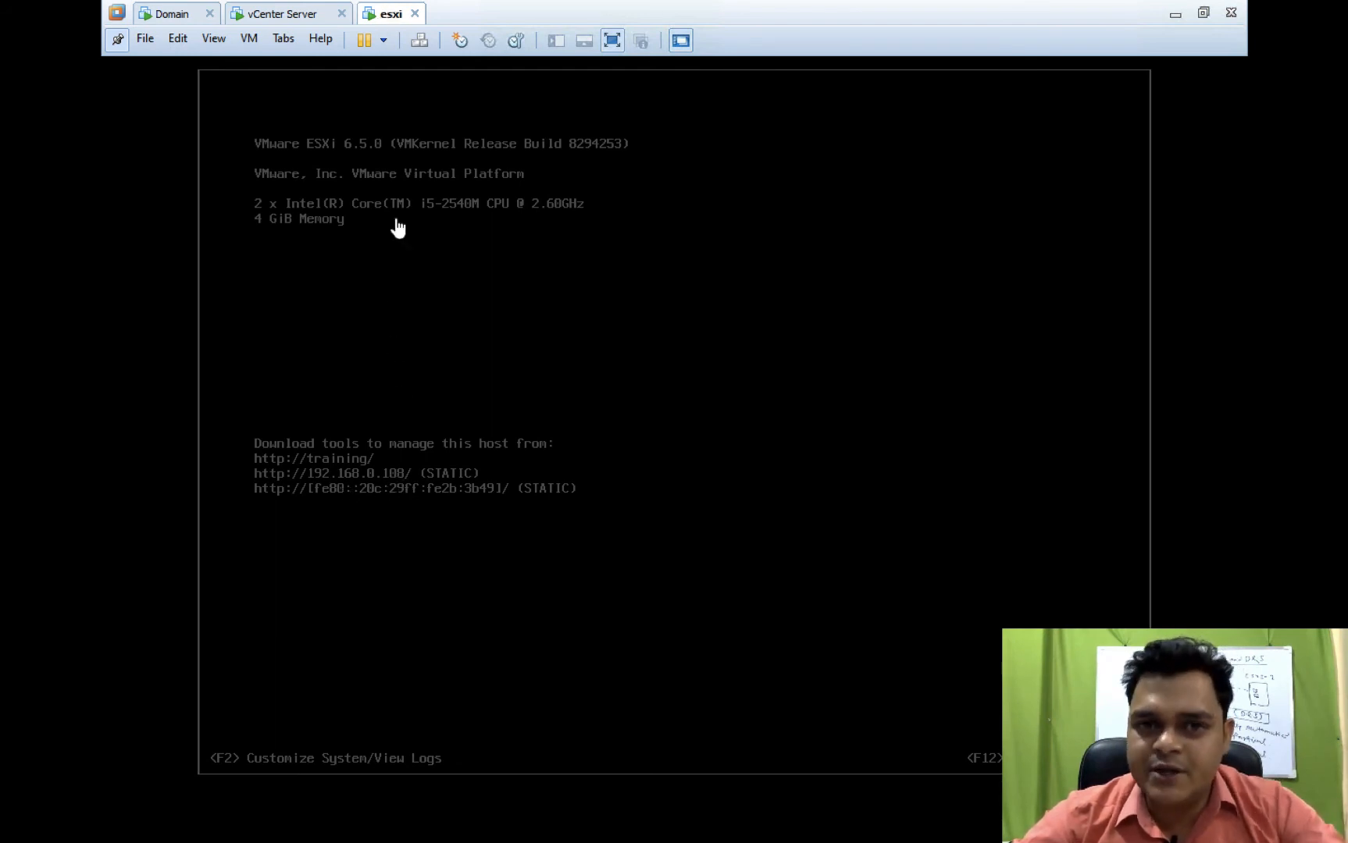
{"action": "right_click", "coordinate": [385, 17]}
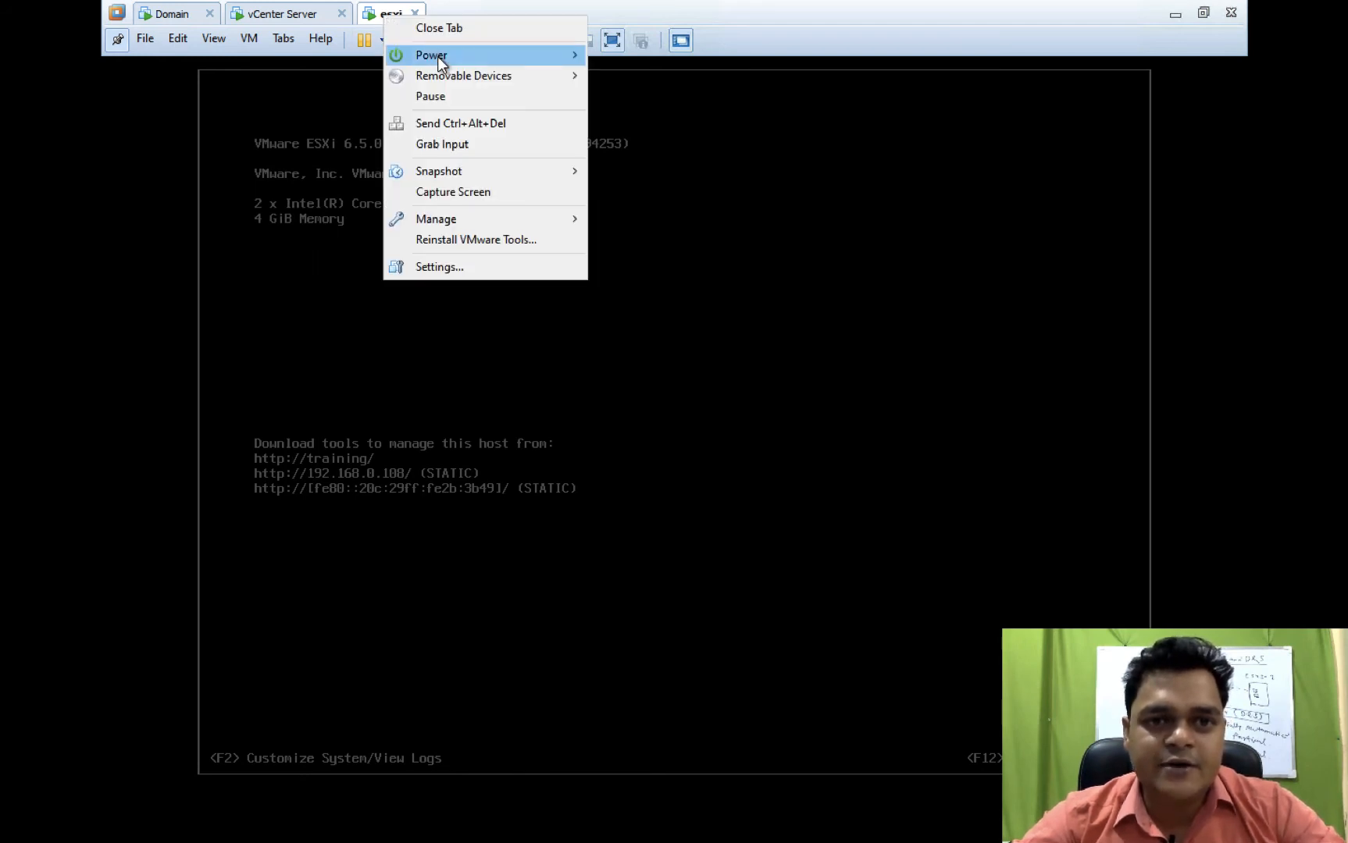
{"action": "mouse_move", "coordinate": [437, 55]}
{"action": "left_click", "coordinate": [634, 165]}
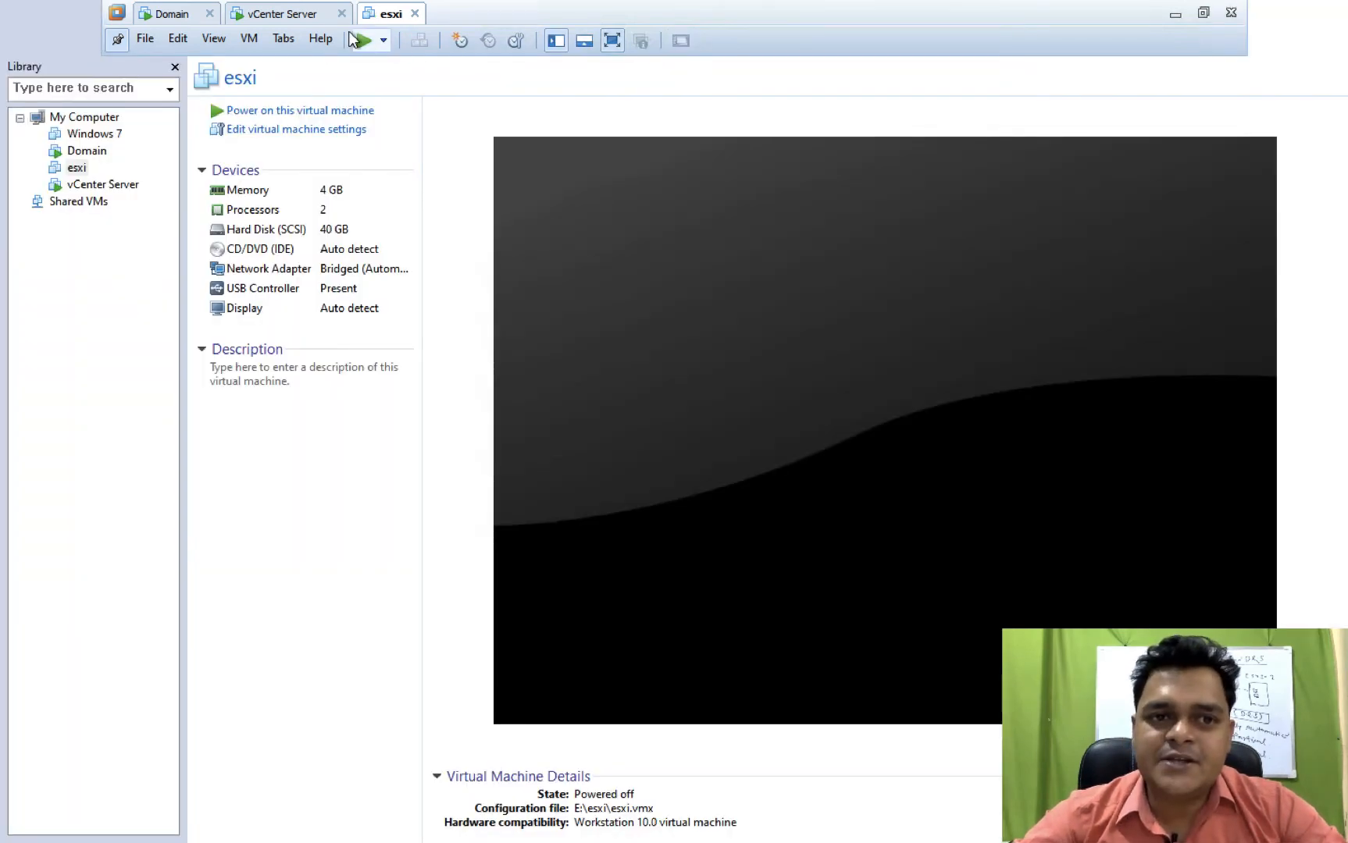
- Return to the vCenter Server machine, refresh host 192.168.0.108's virtual machine list, and select Cluster-for-HA
{"action": "left_click", "coordinate": [279, 14]}
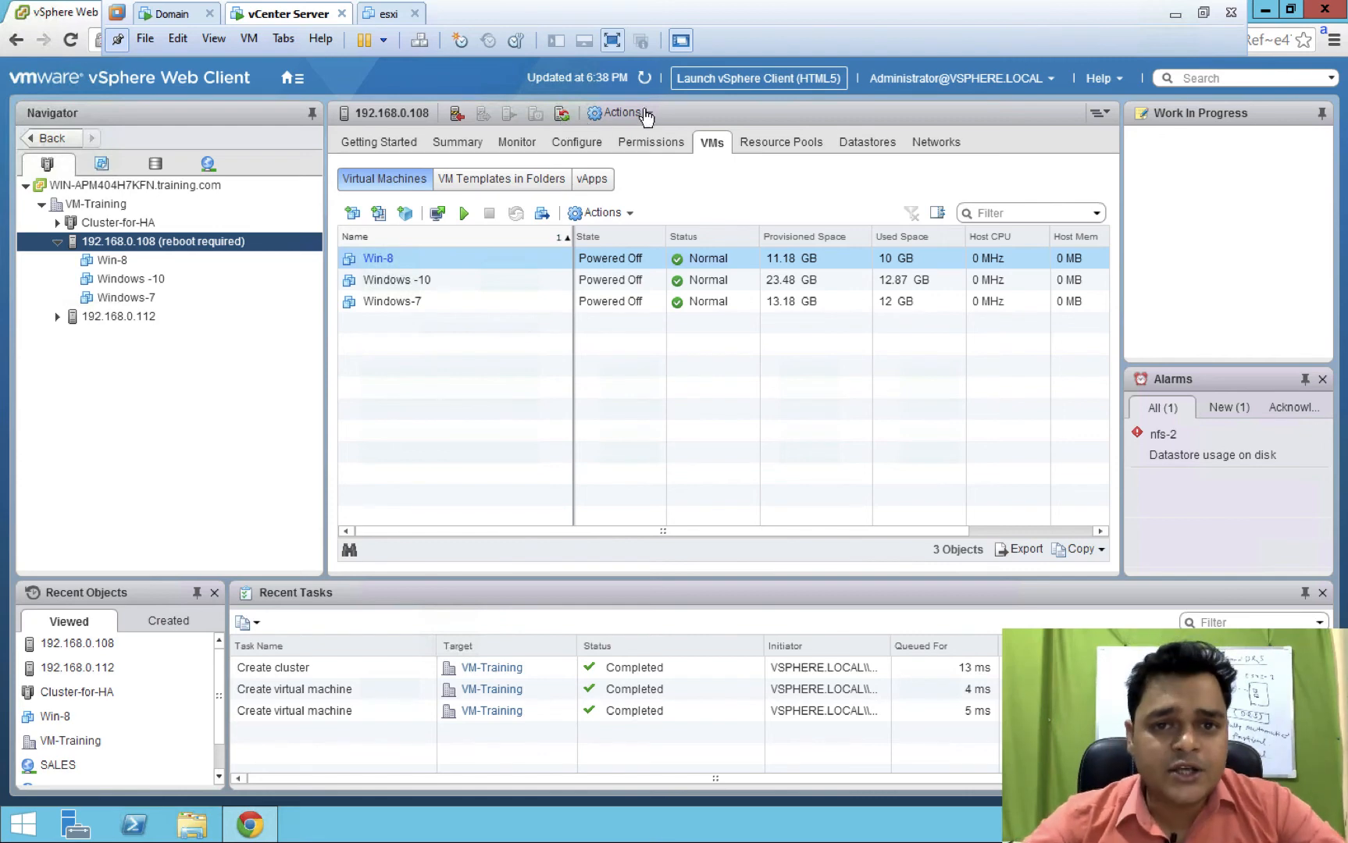
{"action": "left_click", "coordinate": [645, 79]}
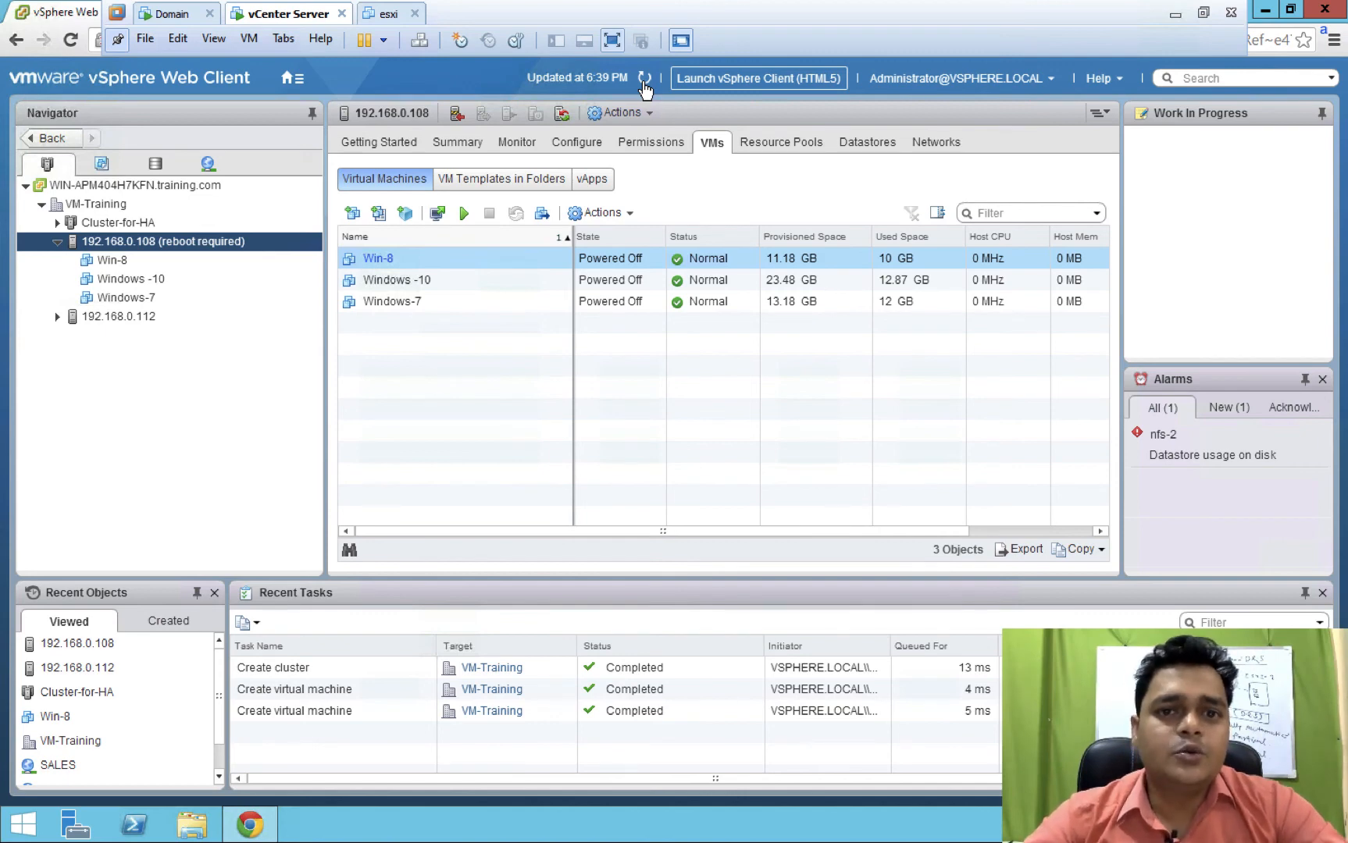
{"action": "left_click", "coordinate": [644, 81]}
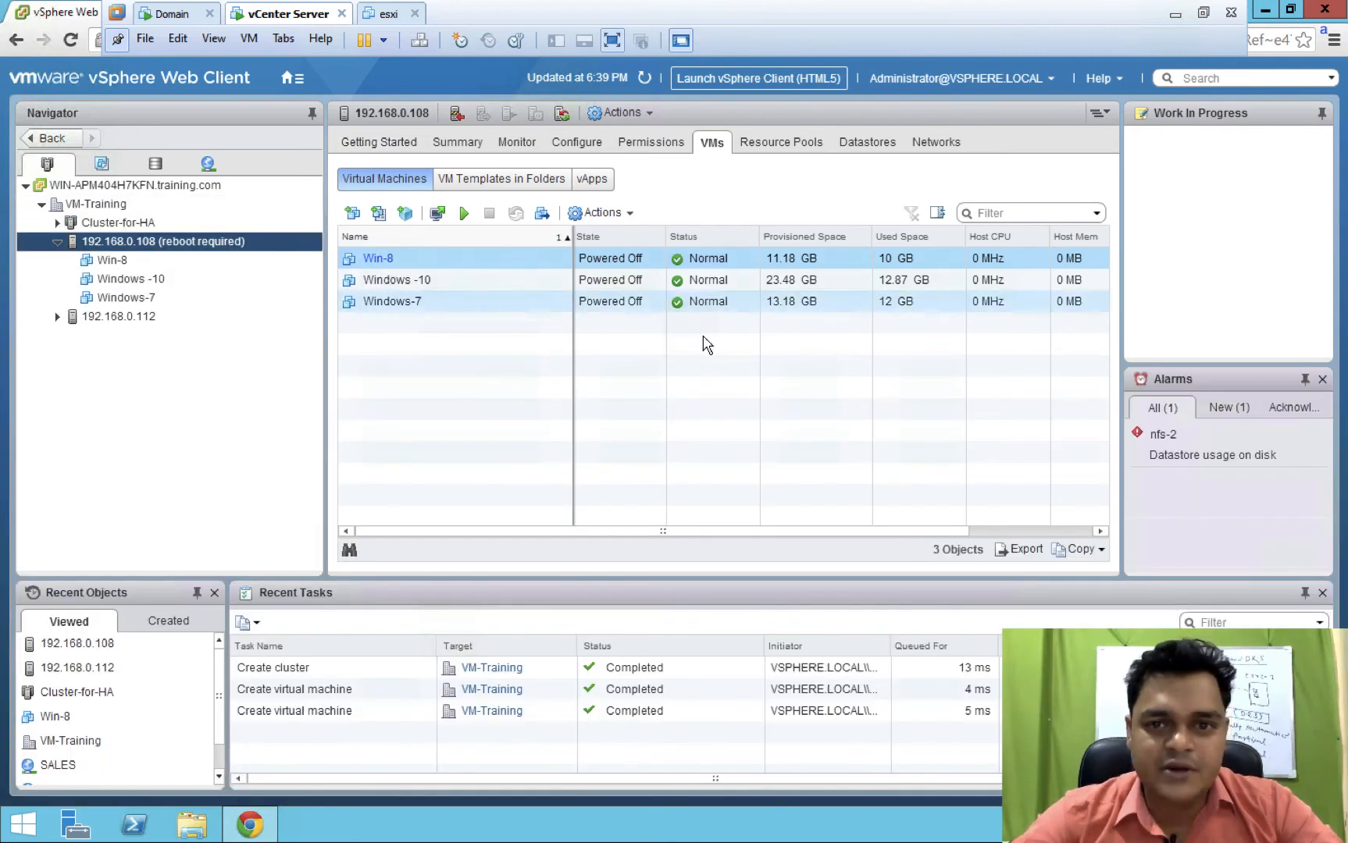
{"action": "left_click", "coordinate": [124, 224]}
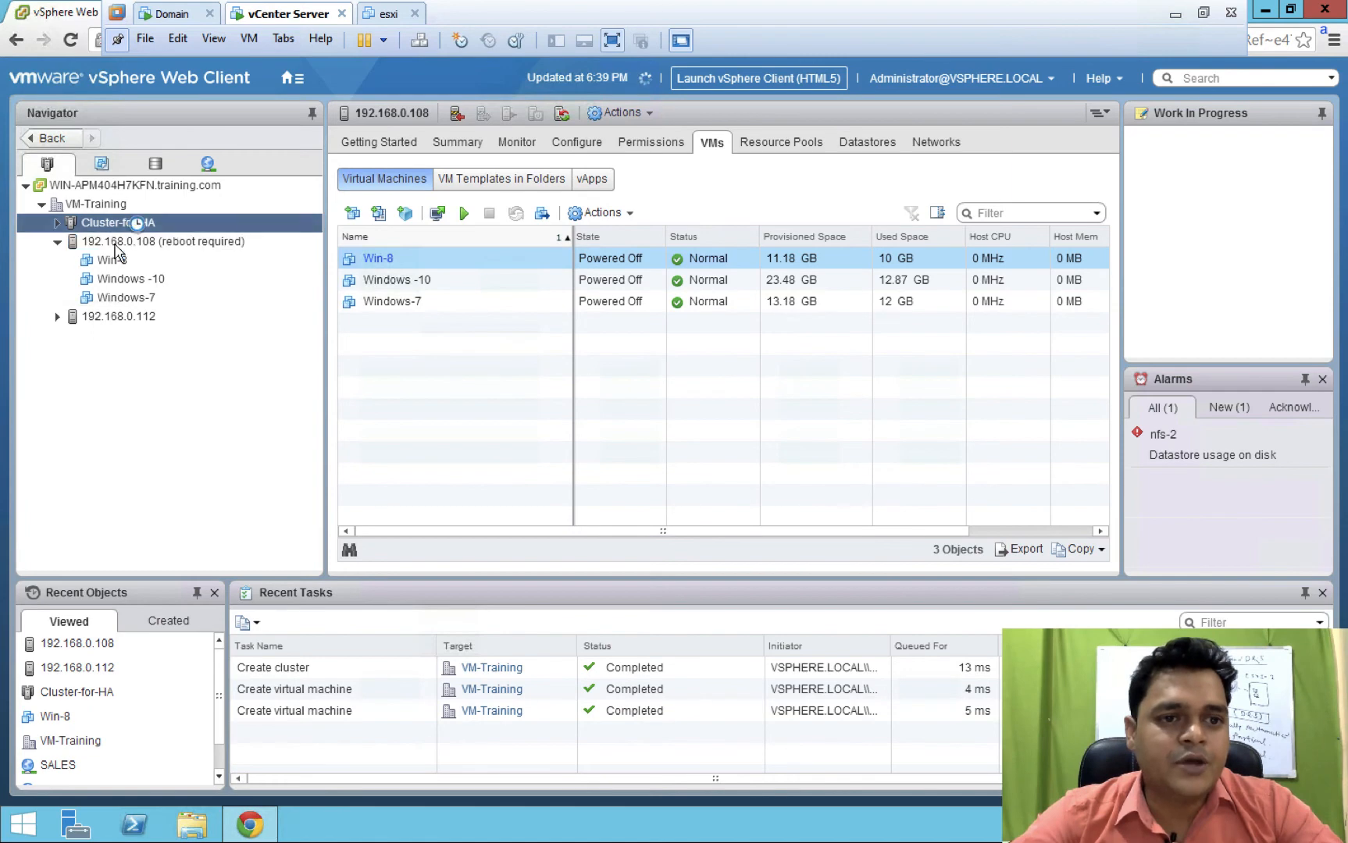
- Select host 192.168.0.108, check the esxi machine's power state, and return to the vCenter Server machine
{"action": "left_click", "coordinate": [117, 243]}
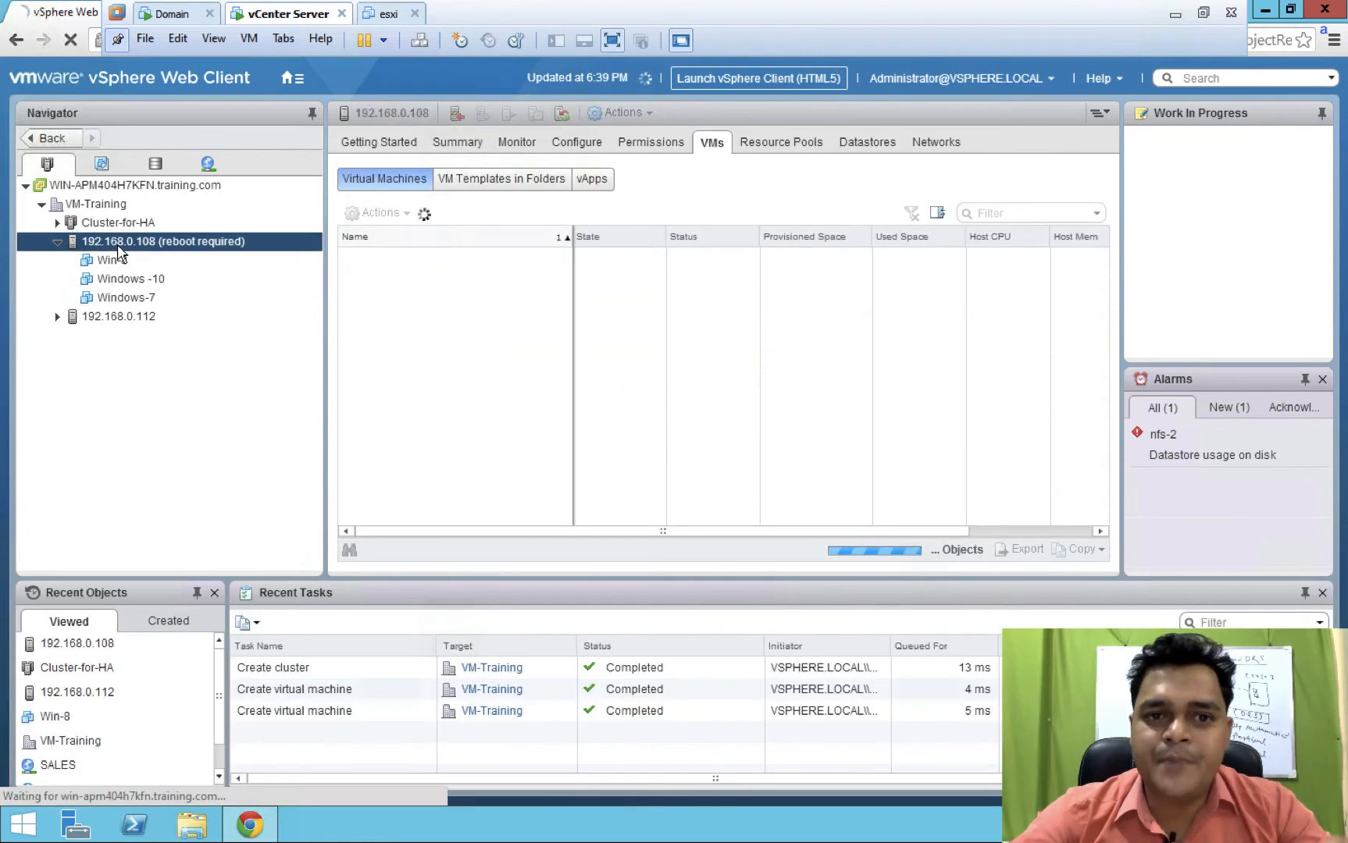
{"action": "left_click", "coordinate": [388, 13]}
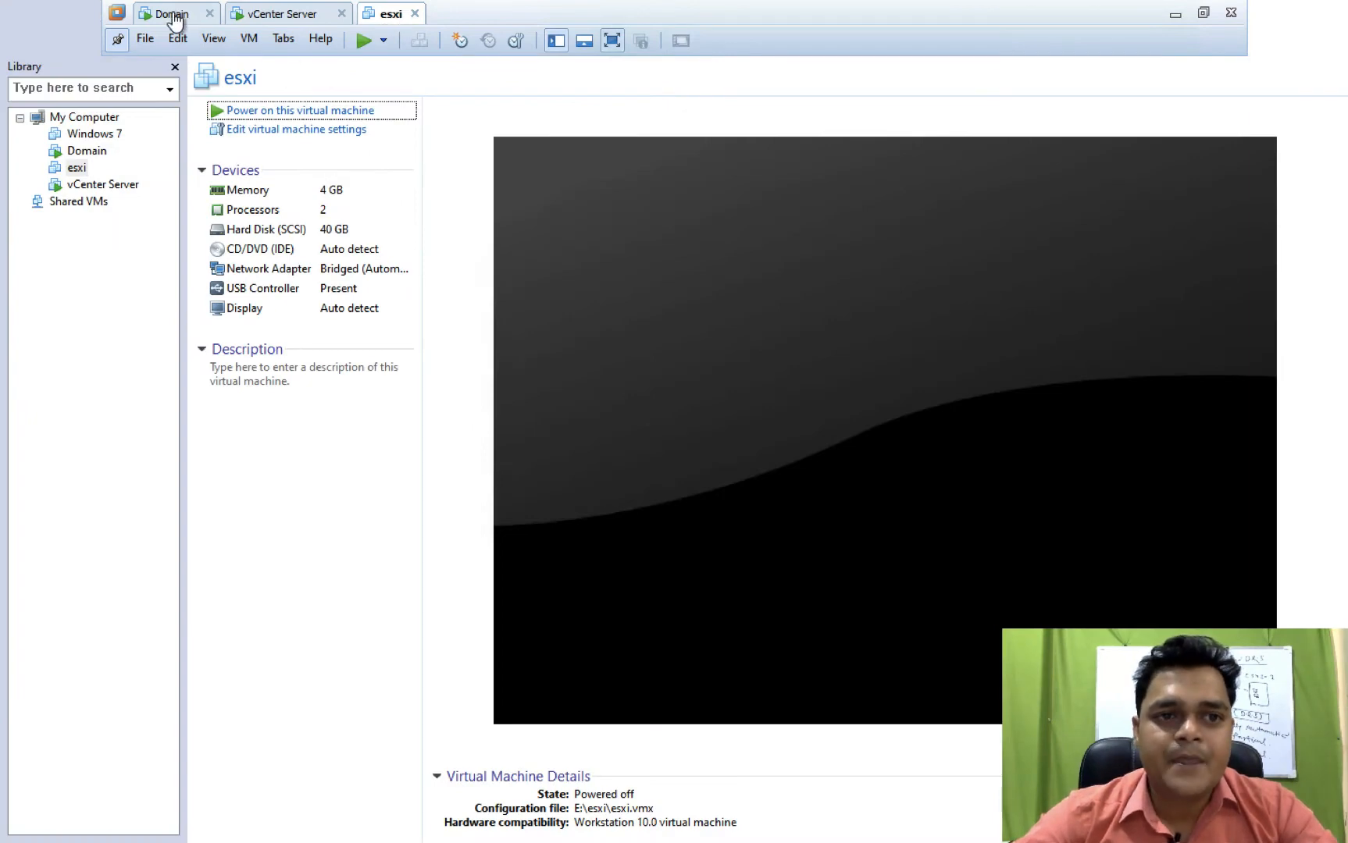
{"action": "left_click", "coordinate": [299, 22]}
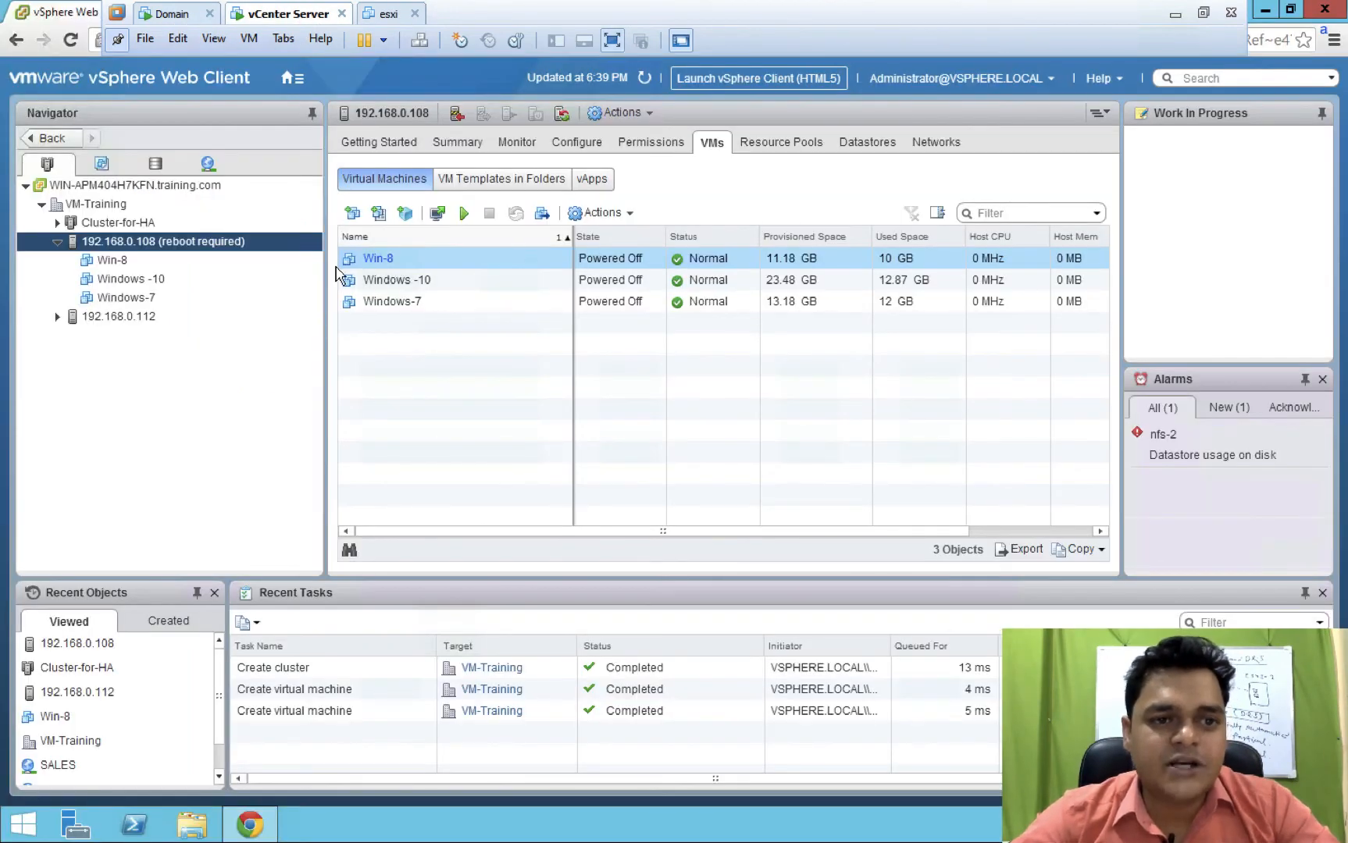
- Refresh host 192.168.0.108's virtual machine list repeatedly to check the connection state of the host and its virtual machines
{"action": "left_click", "coordinate": [644, 78]}
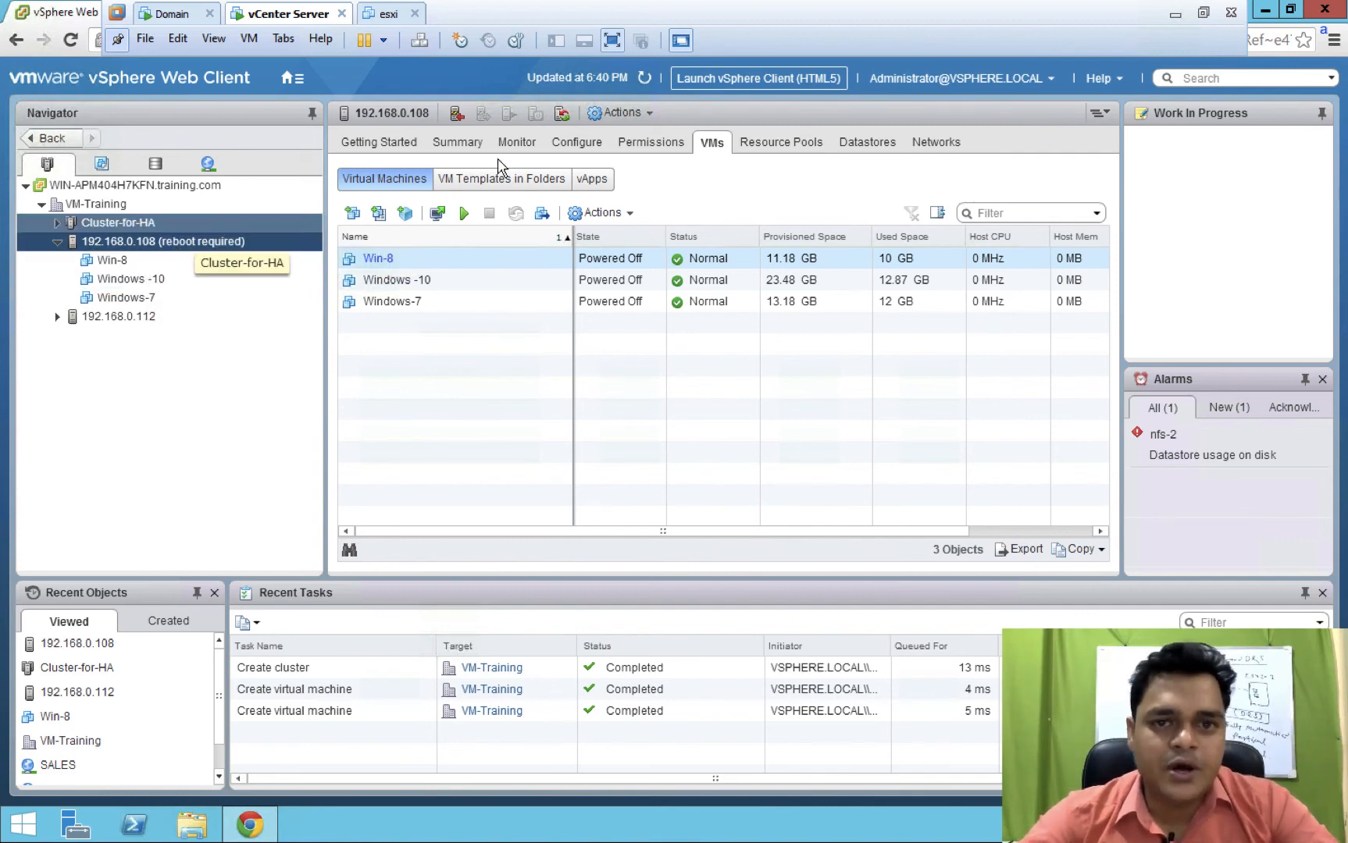
{"action": "left_click", "coordinate": [646, 79]}
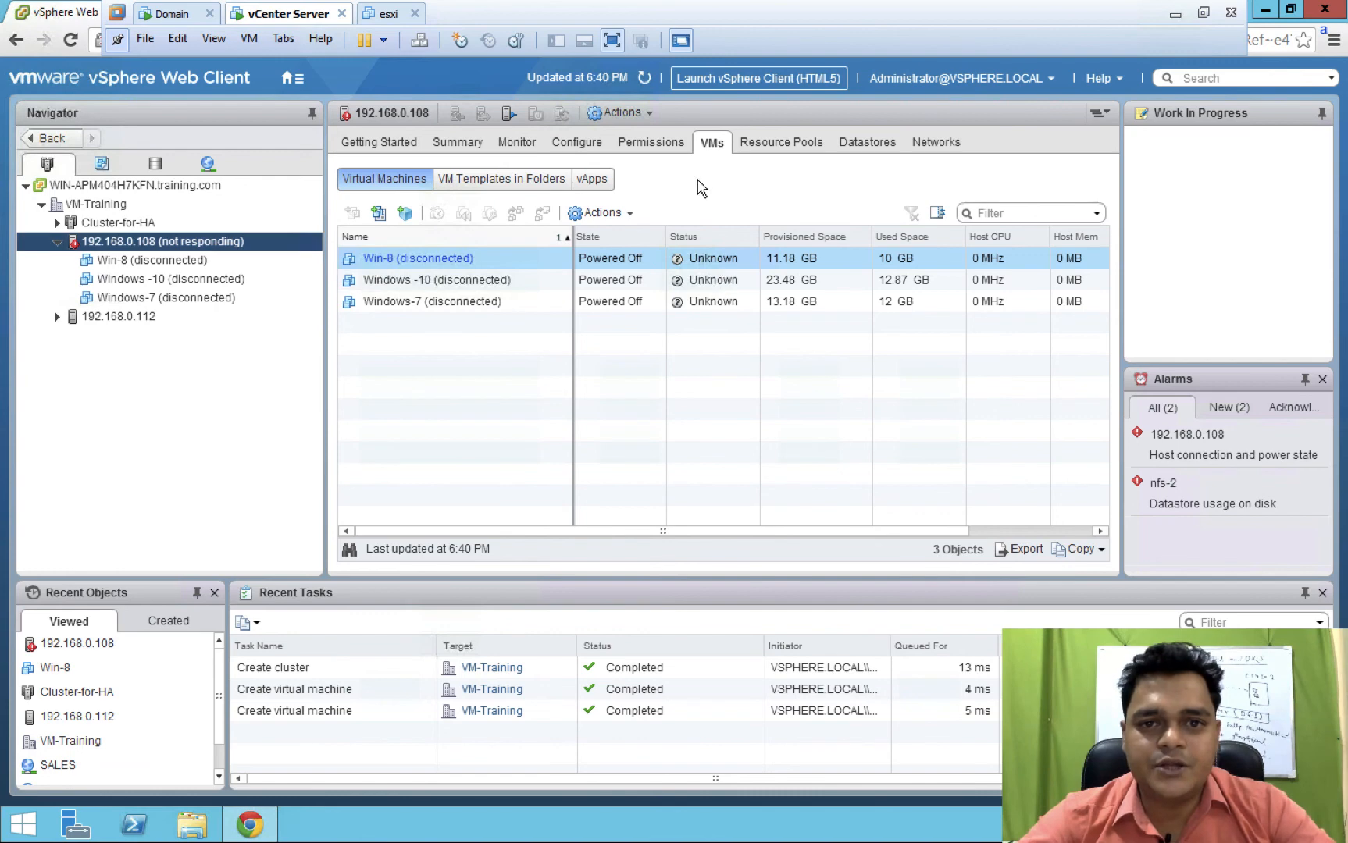
{"action": "left_click", "coordinate": [645, 78]}
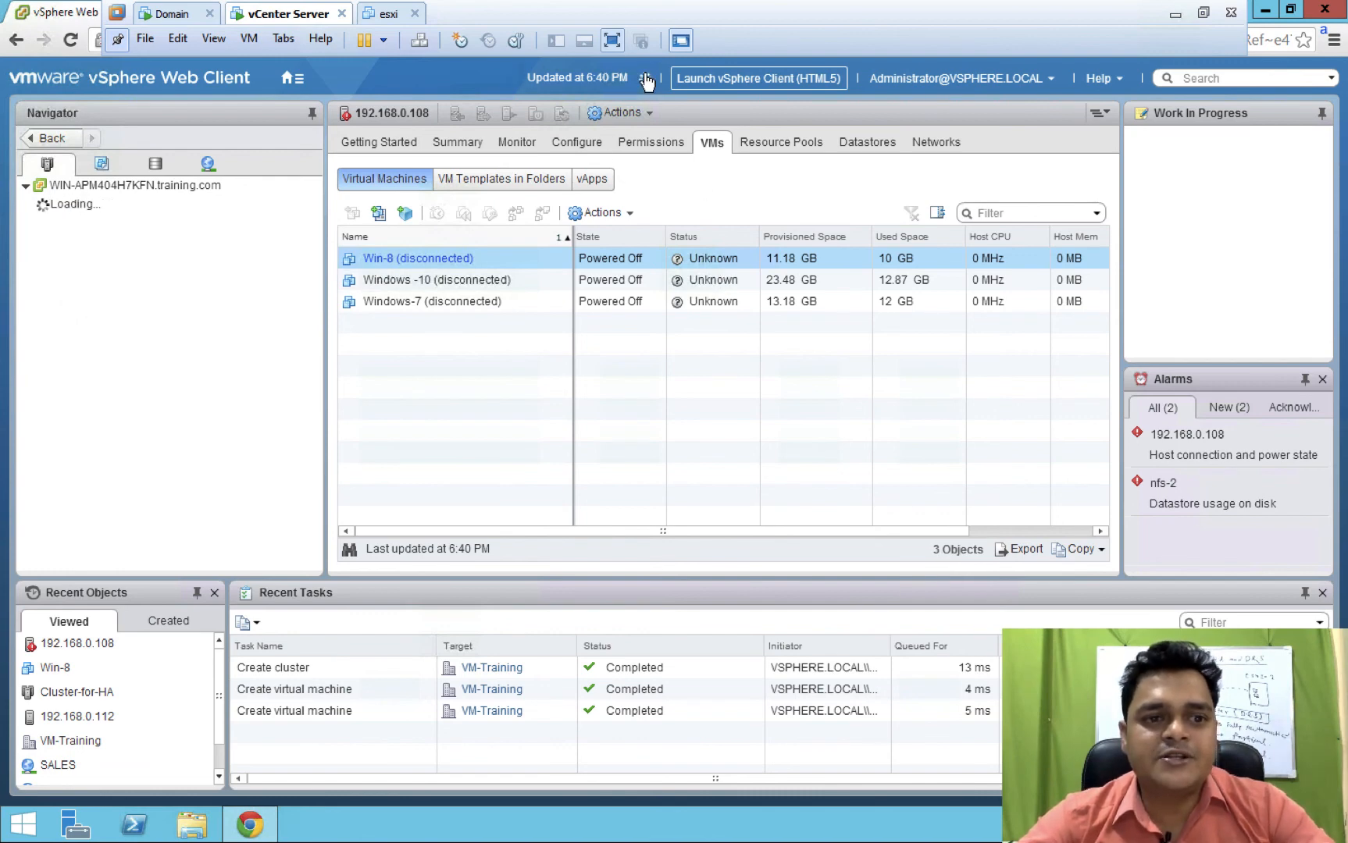
{"action": "left_click", "coordinate": [645, 78]}
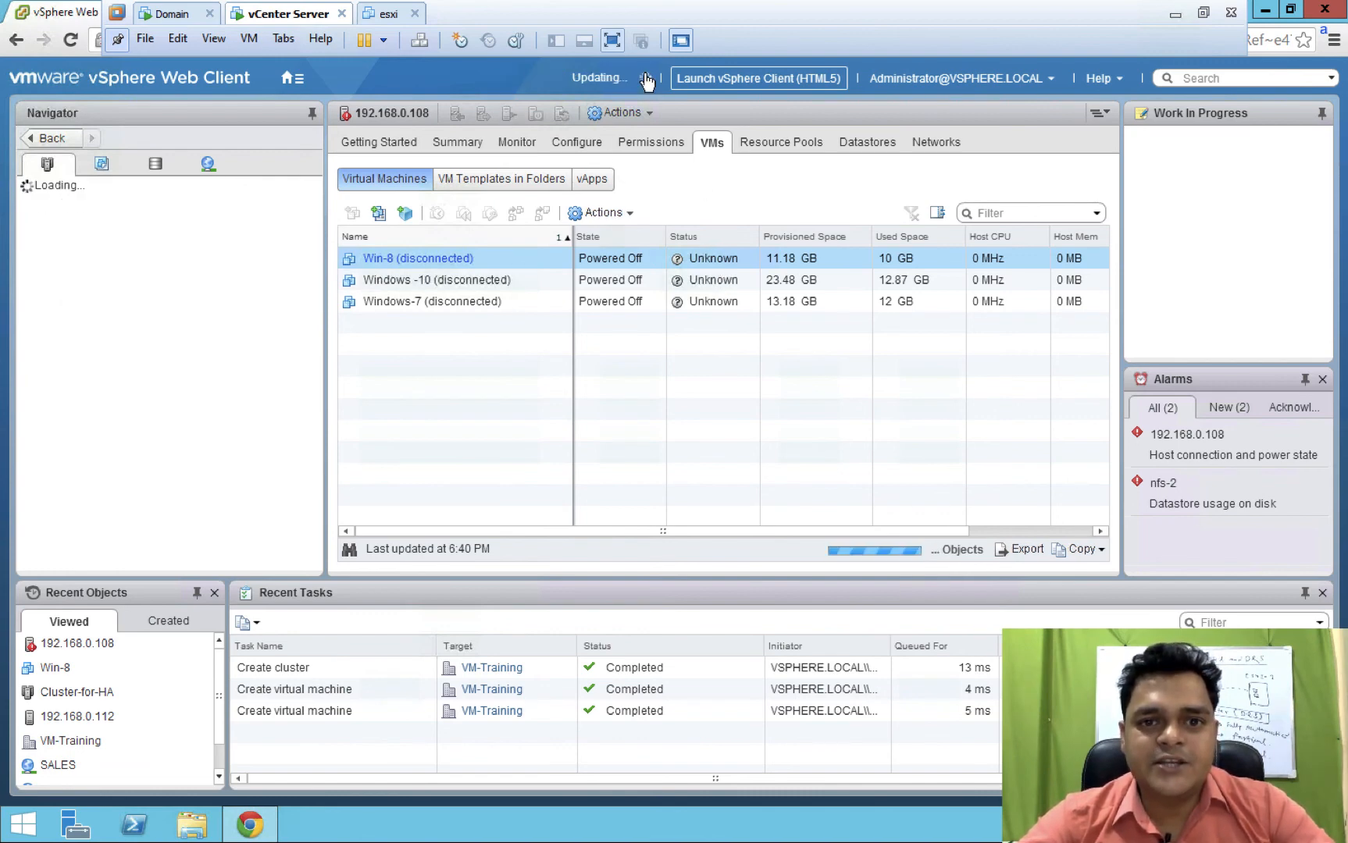
{"action": "left_click", "coordinate": [645, 78]}
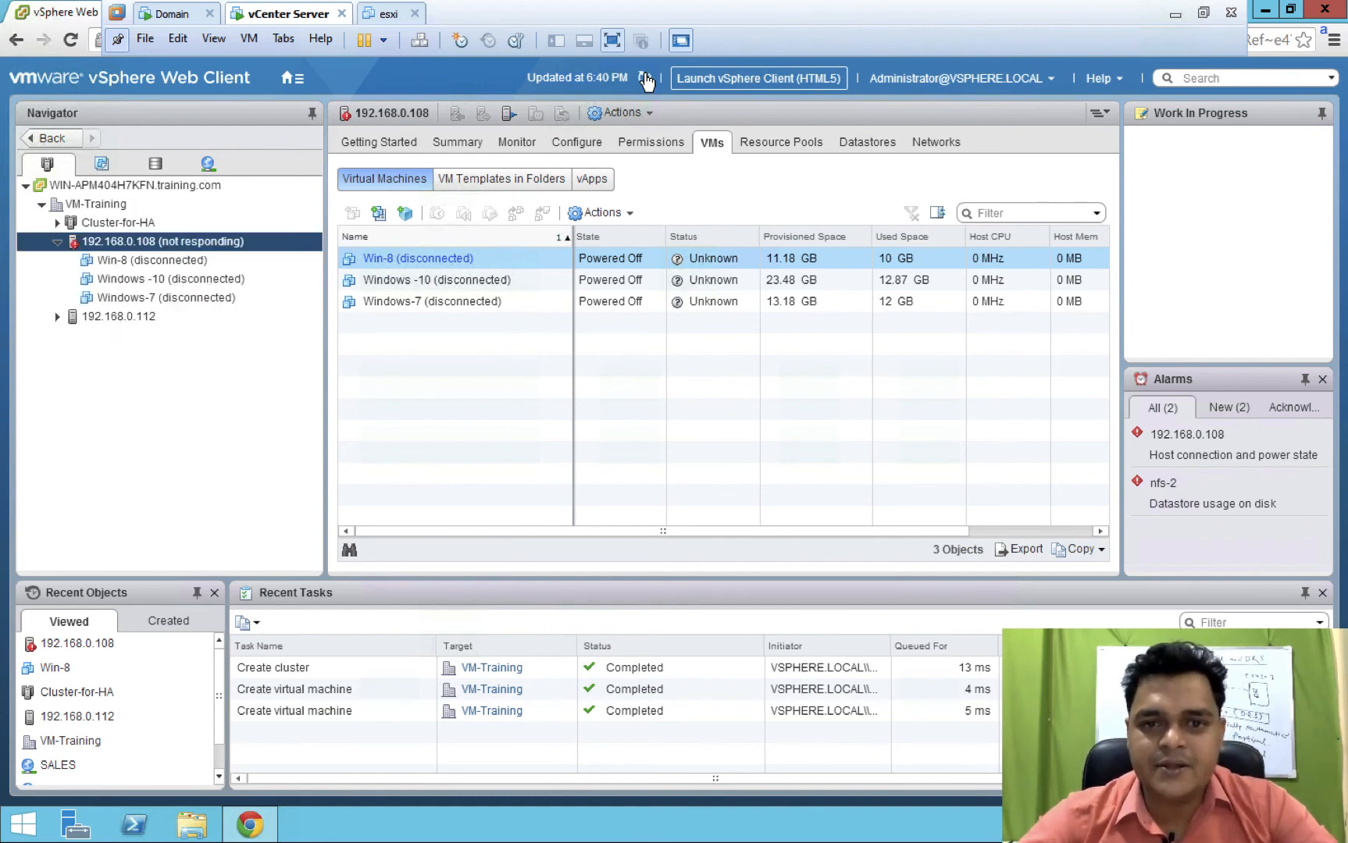
{"action": "left_click", "coordinate": [645, 78]}
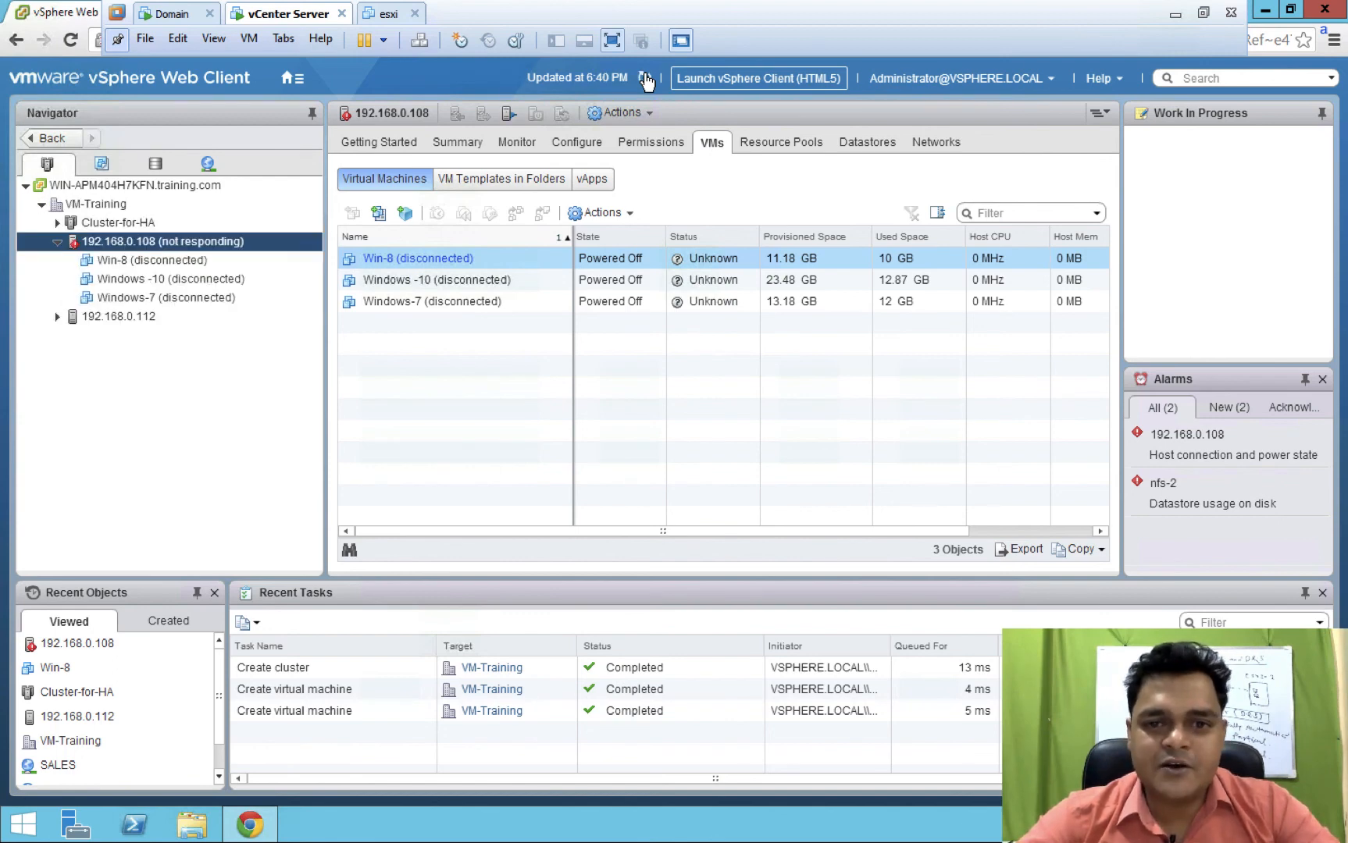
{"action": "left_click", "coordinate": [646, 78]}
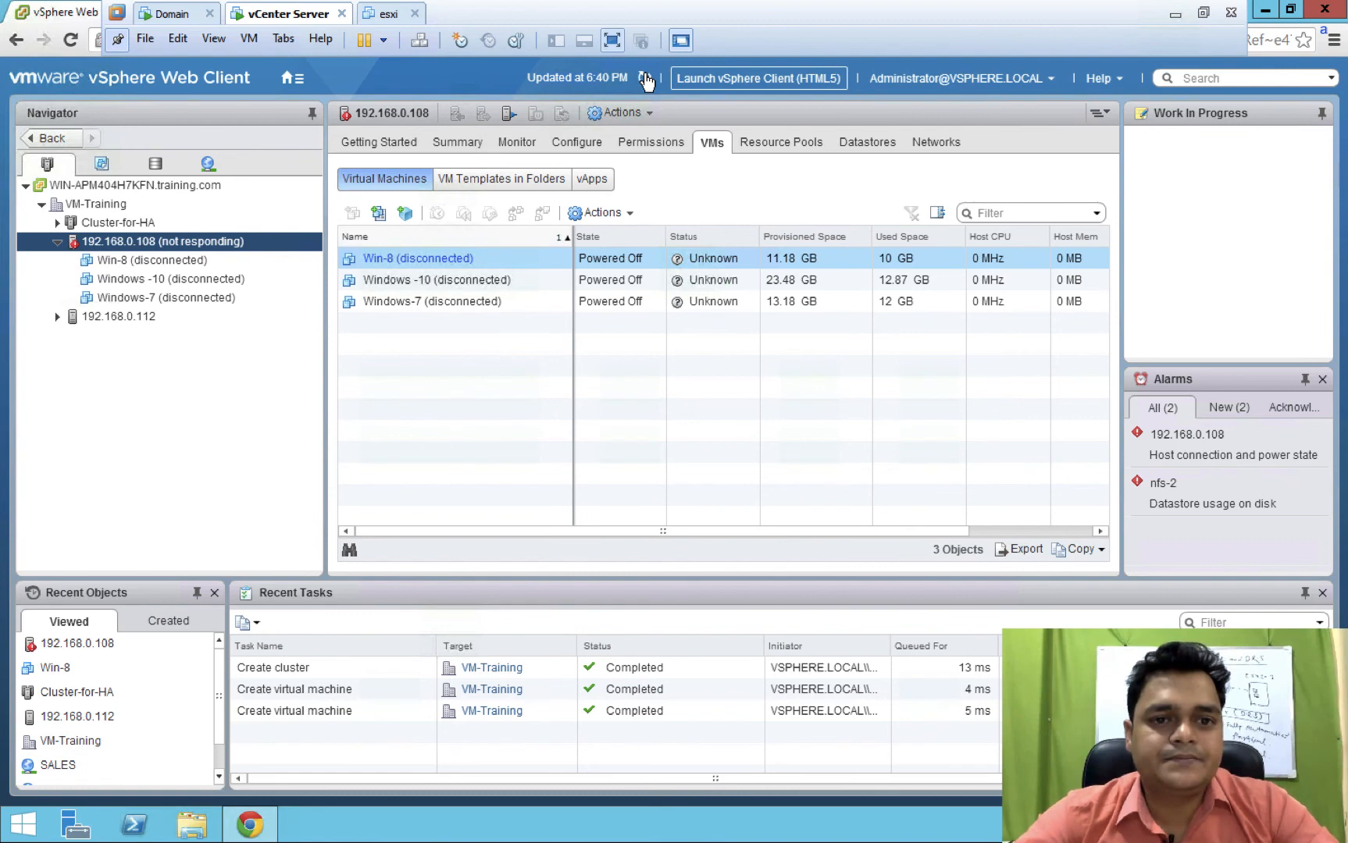
{"action": "left_click", "coordinate": [645, 78]}
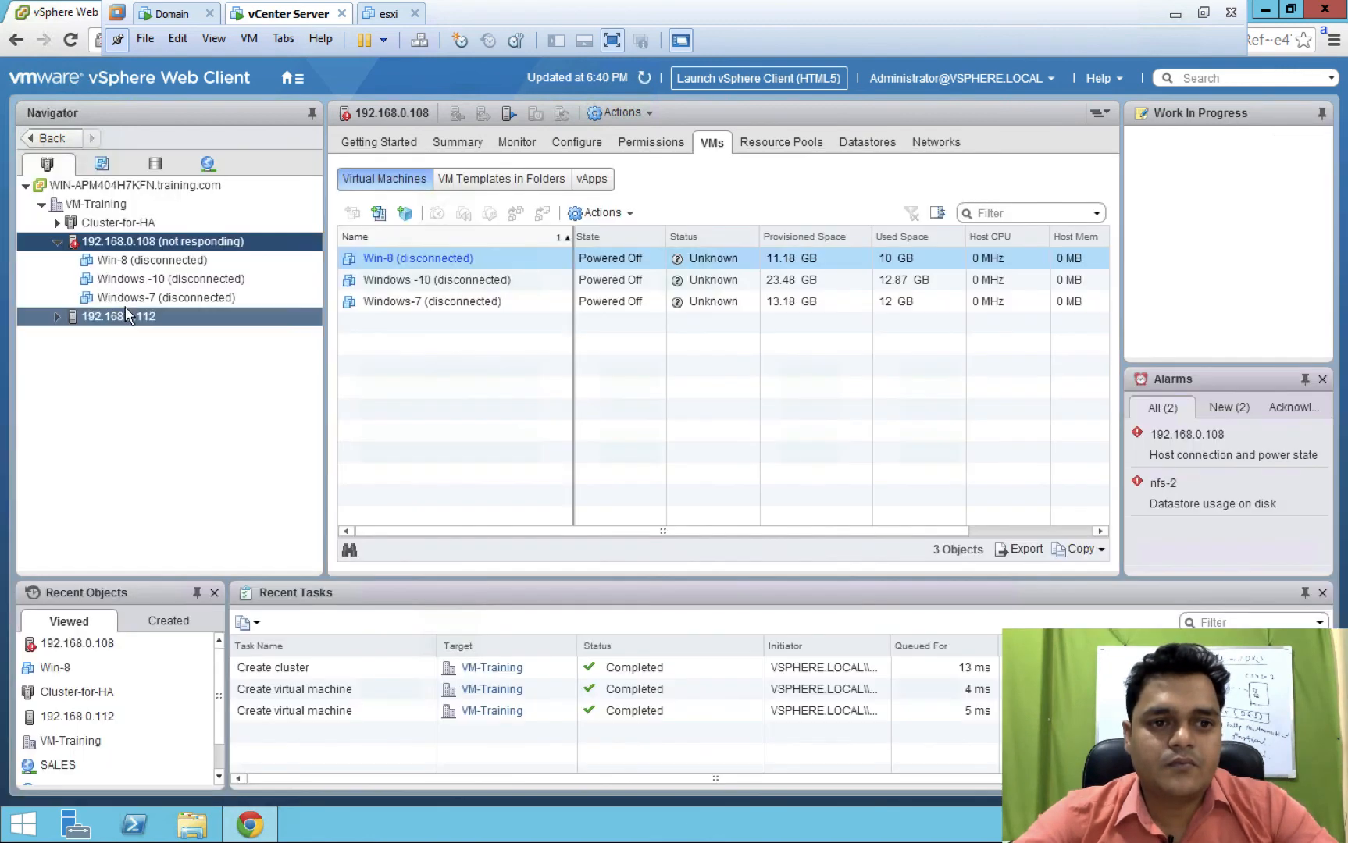
- Open host 192.168.0.112's virtual machine list and refresh it to check for failed-over machines
{"action": "left_click", "coordinate": [125, 311]}
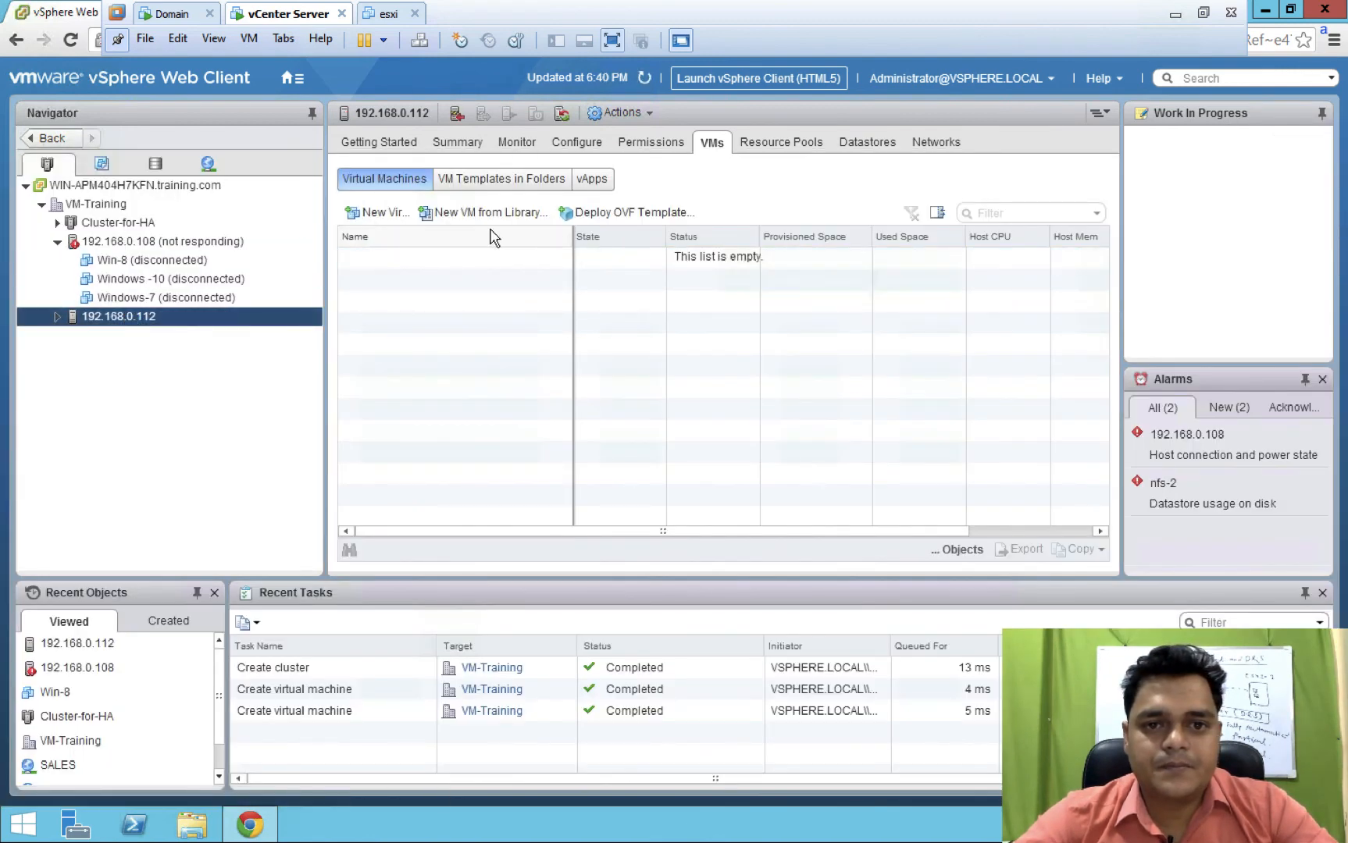
{"action": "left_click", "coordinate": [643, 79]}
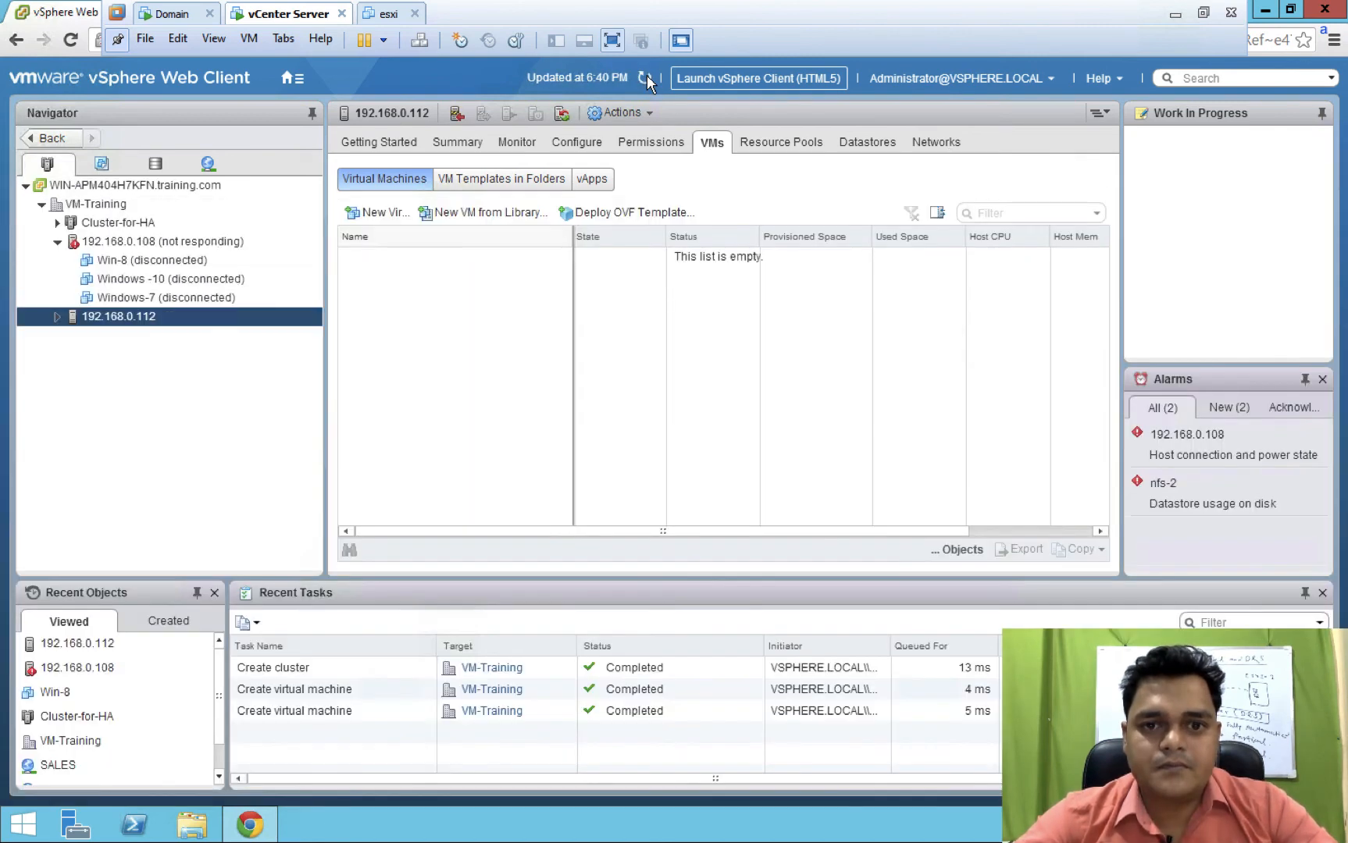
{"action": "left_click", "coordinate": [645, 79]}
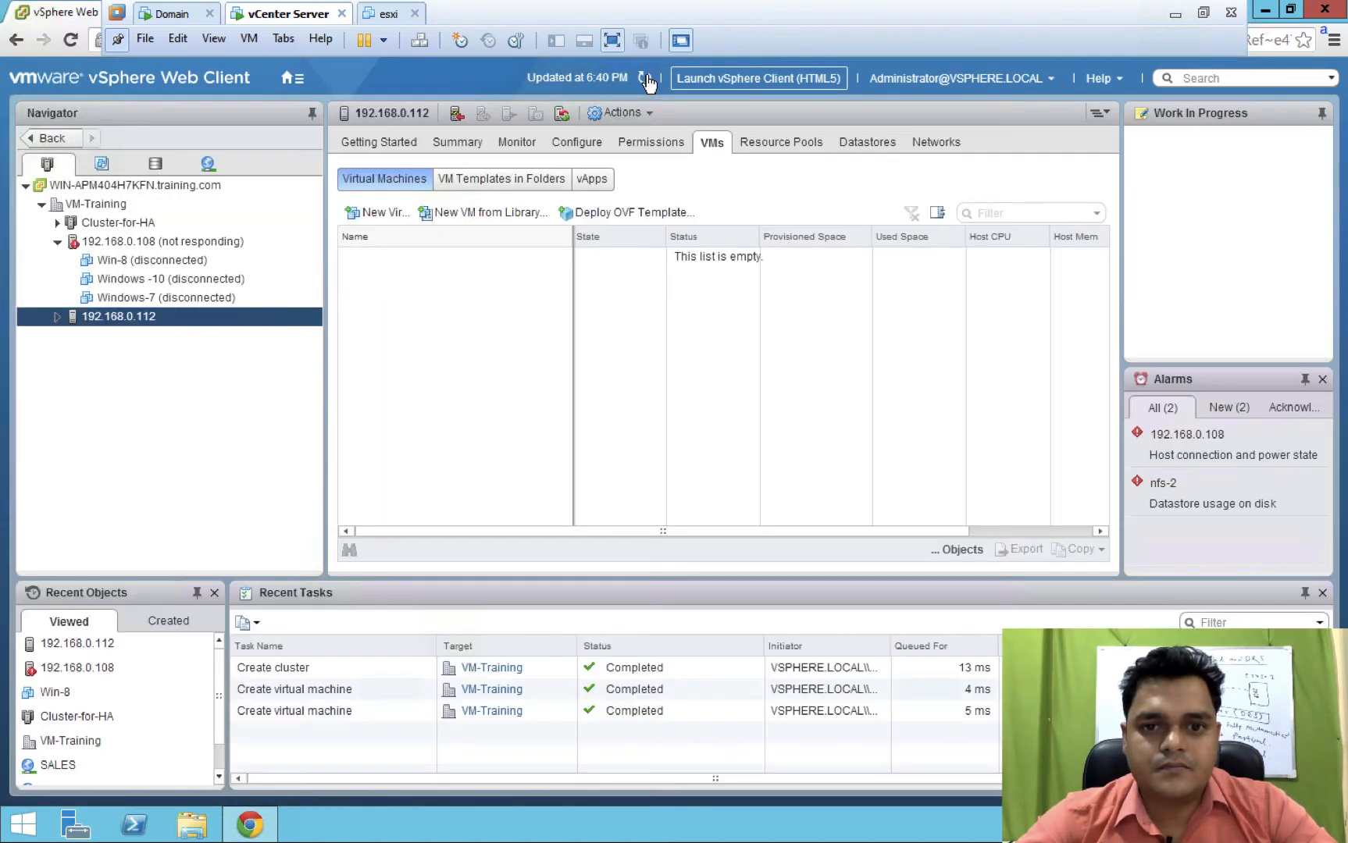
- Return to host 192.168.0.108 and refresh its virtual machine list to recheck the machines' states
{"action": "left_click", "coordinate": [169, 244]}
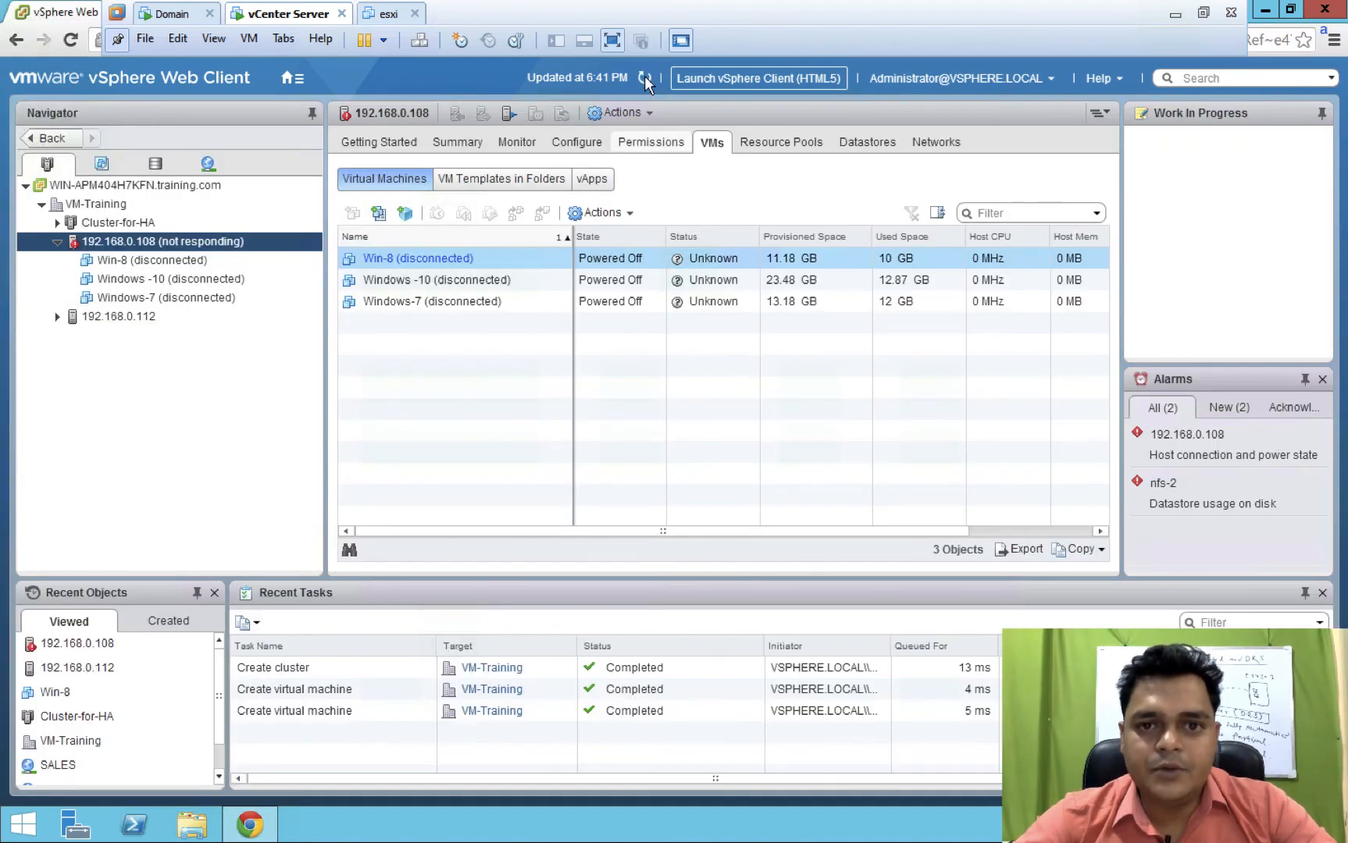
{"action": "left_click", "coordinate": [644, 77]}
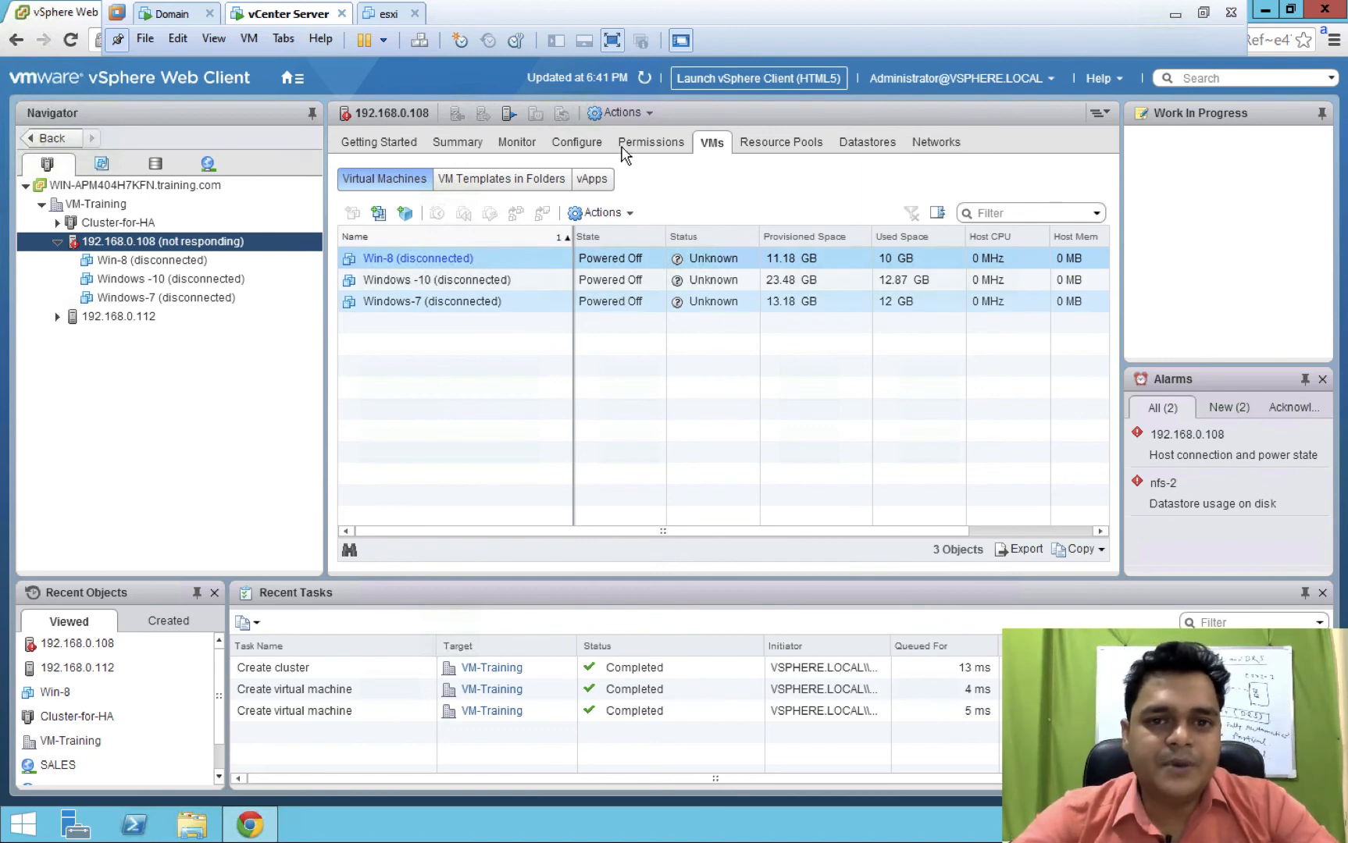
{"action": "left_click", "coordinate": [643, 78]}
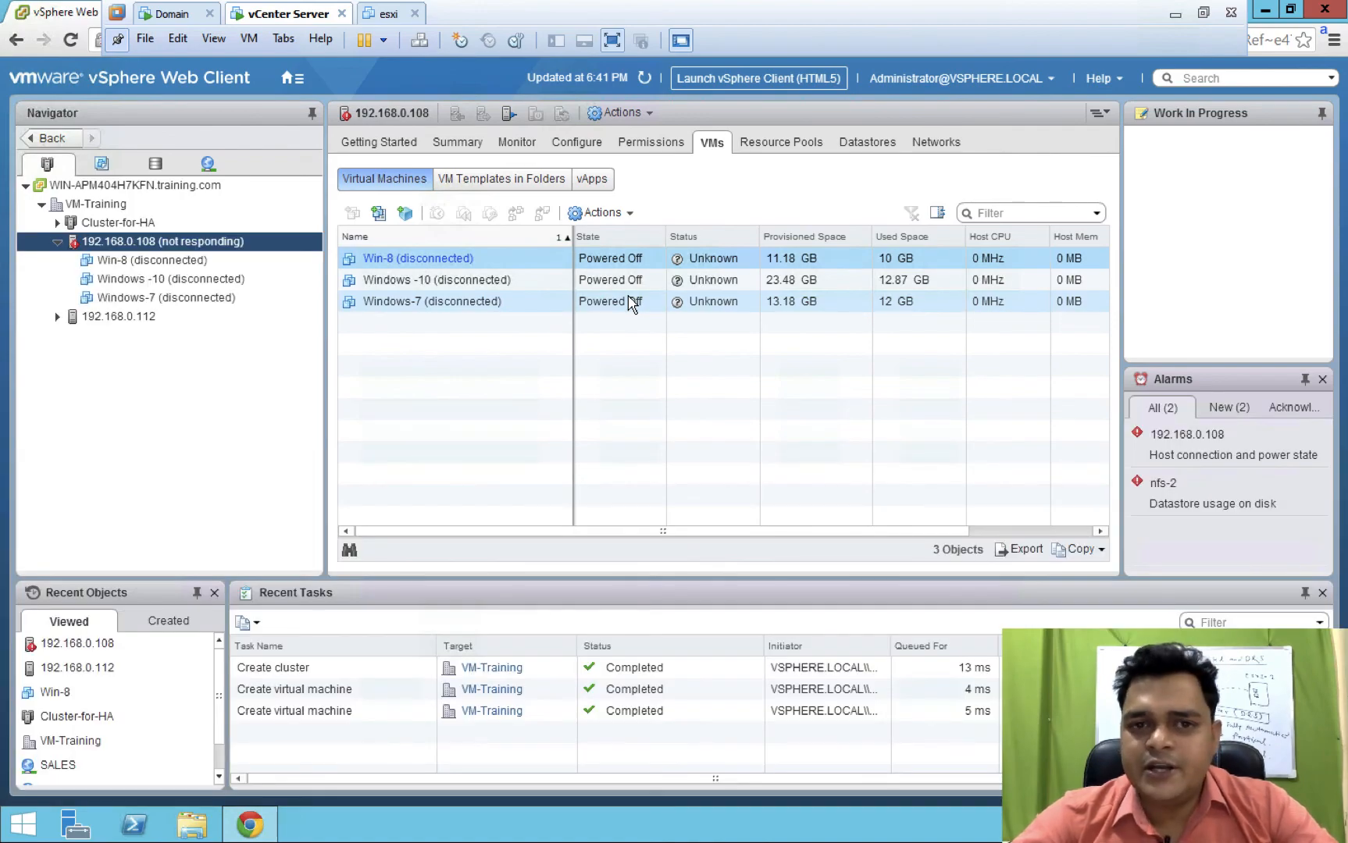
{"action": "key", "text": "ctrl+Left"}
{"action": "key", "text": "ctrl+Left"}
{"action": "key", "text": "ctrl+Right"}
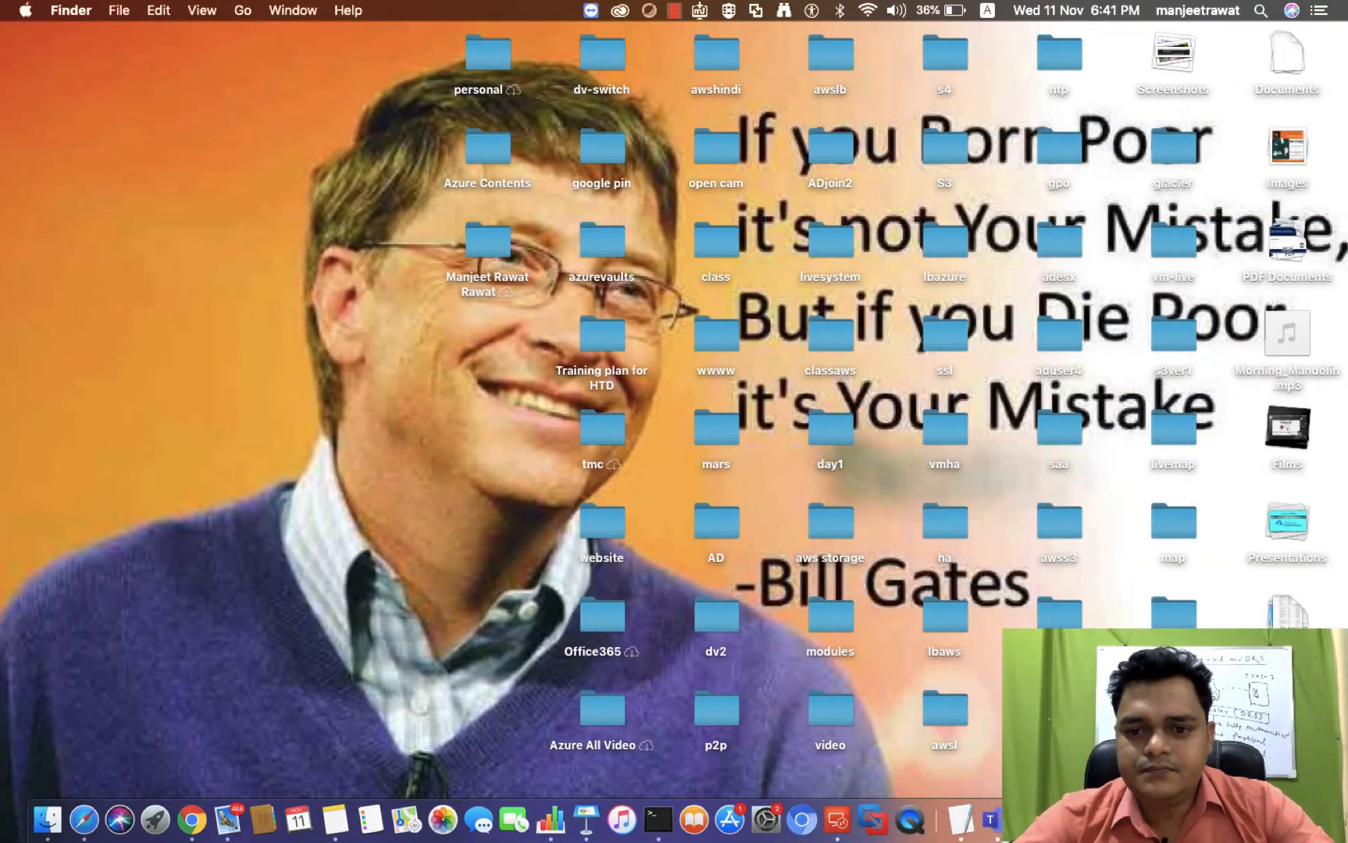
{"action": "right_click", "coordinate": [1222, 820]}
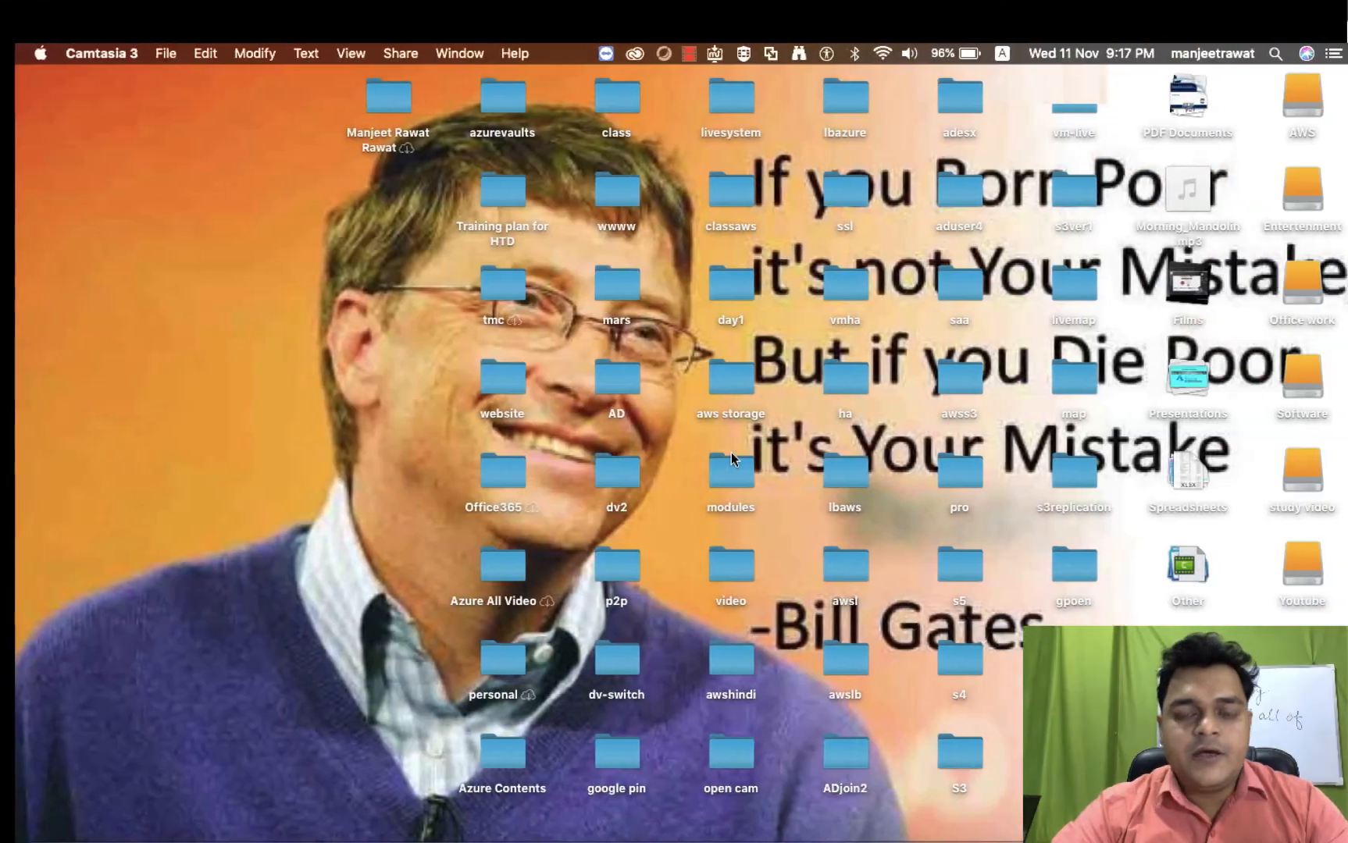
- Go back to the VMware session, check the esxi machine's power state, and return to the vCenter Server machine
{"action": "key", "text": "ctrl+Right"}
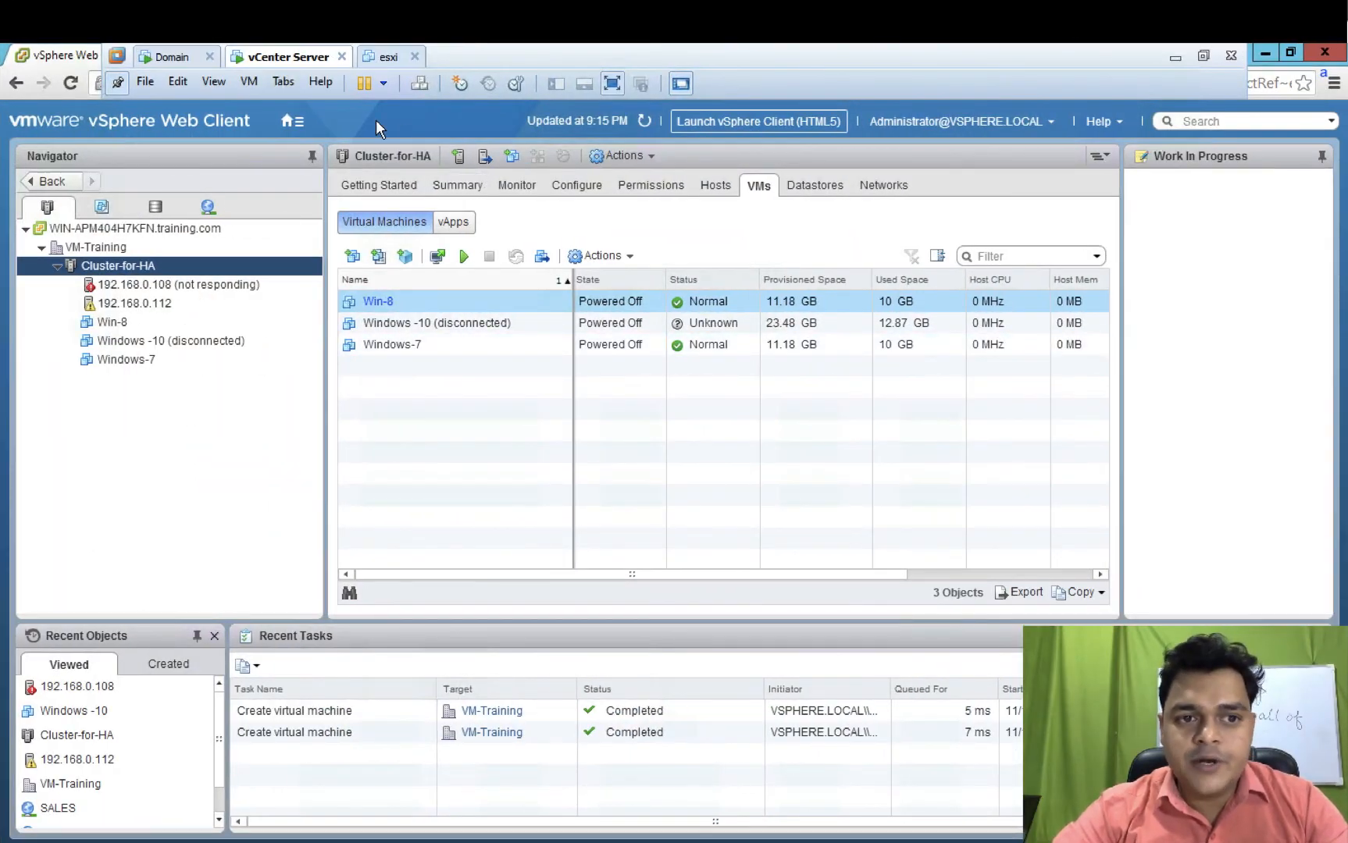
{"action": "left_click", "coordinate": [393, 62]}
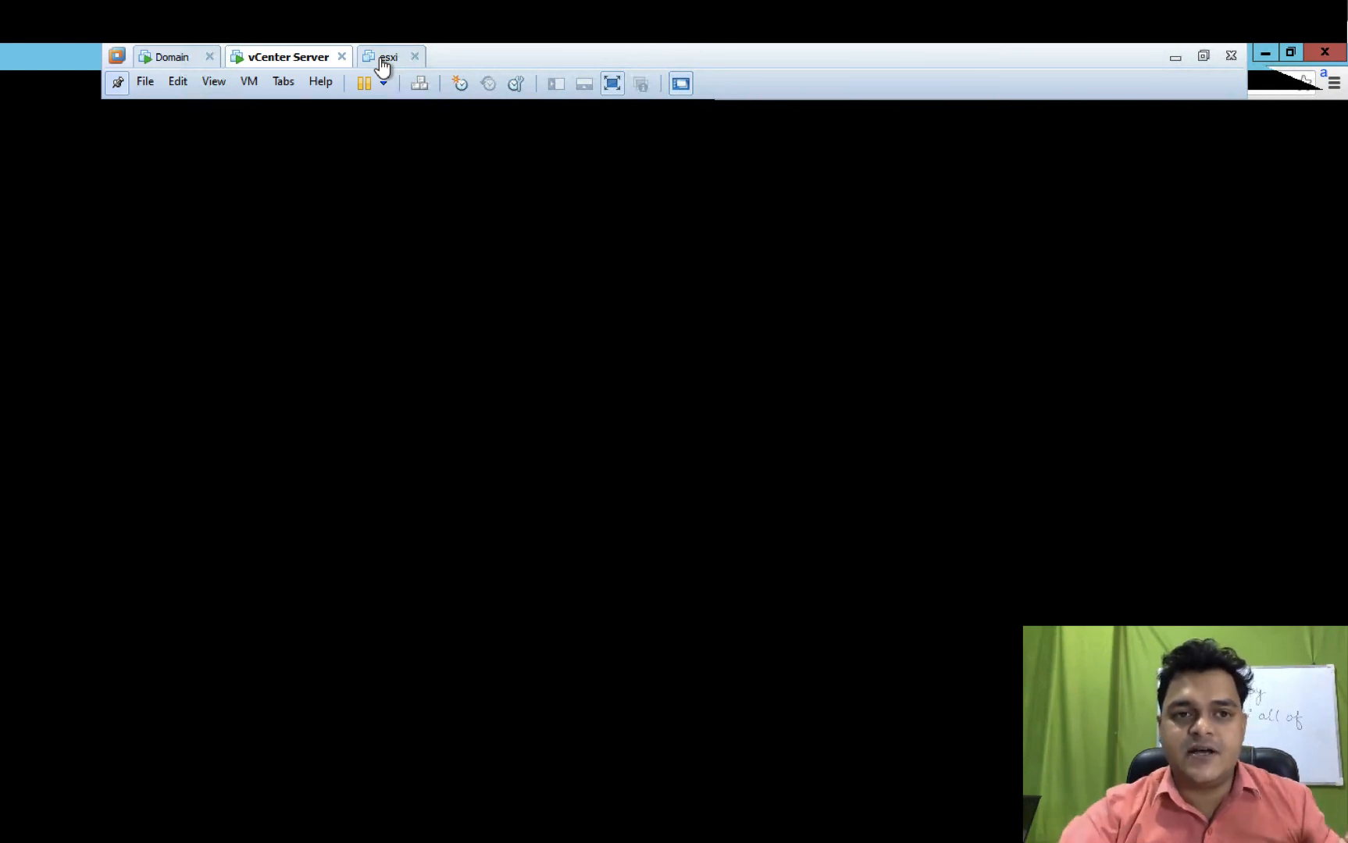
{"action": "left_click", "coordinate": [386, 62]}
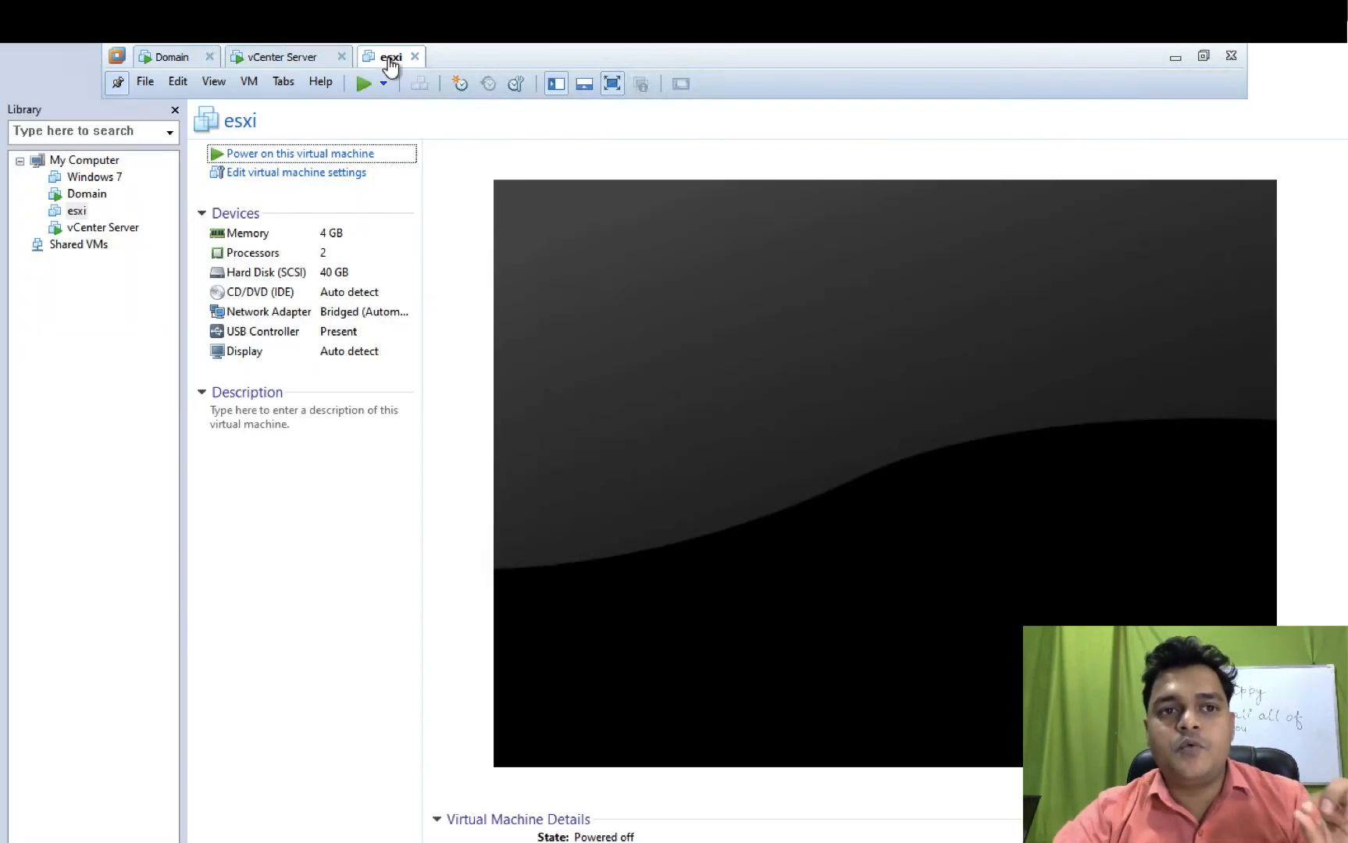
{"action": "left_click", "coordinate": [286, 62]}
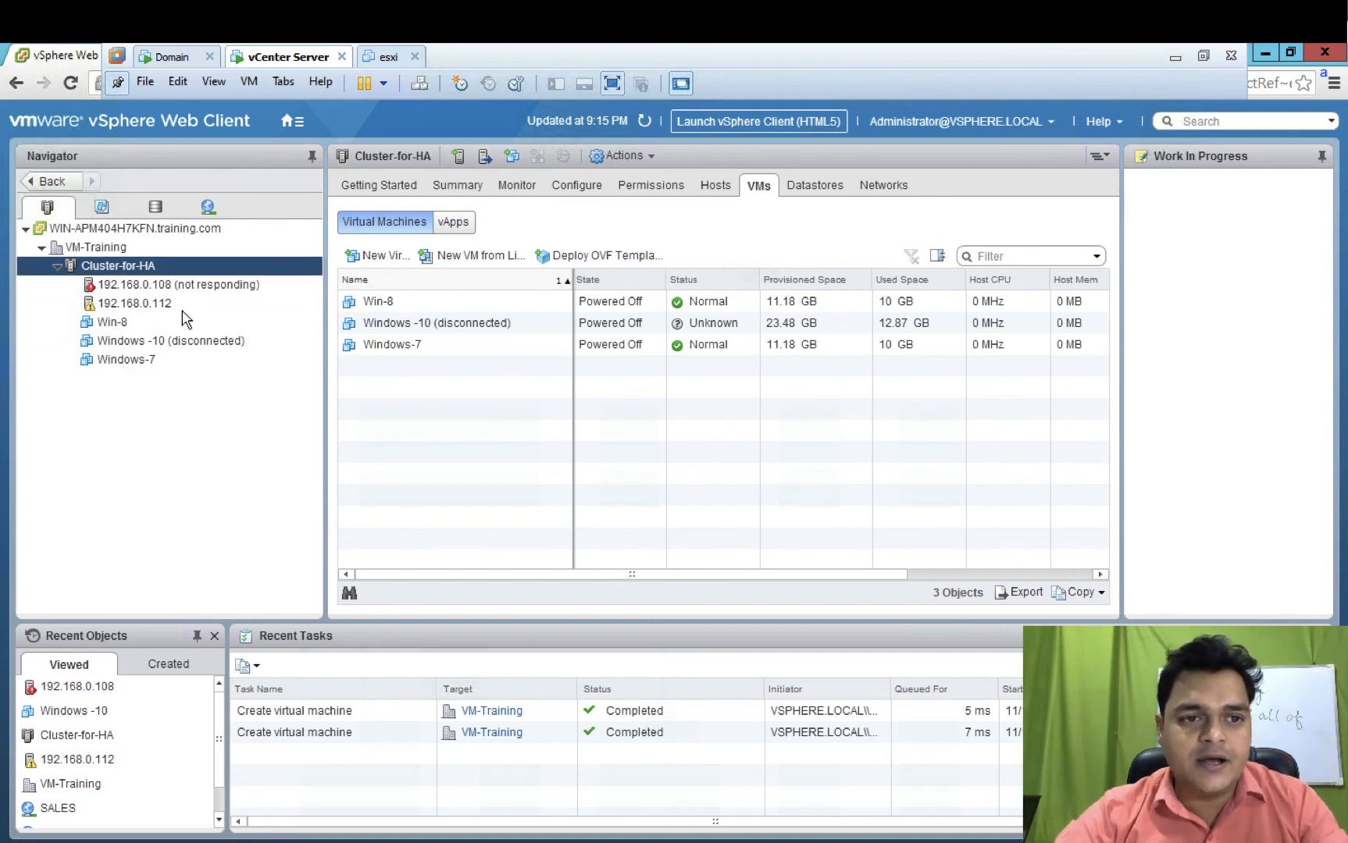
- Examine host 192.168.0.112's virtual machines, the host assignment in Windows -10's summary, and Cluster-for-HA's virtual machine list
{"action": "left_click", "coordinate": [146, 307]}
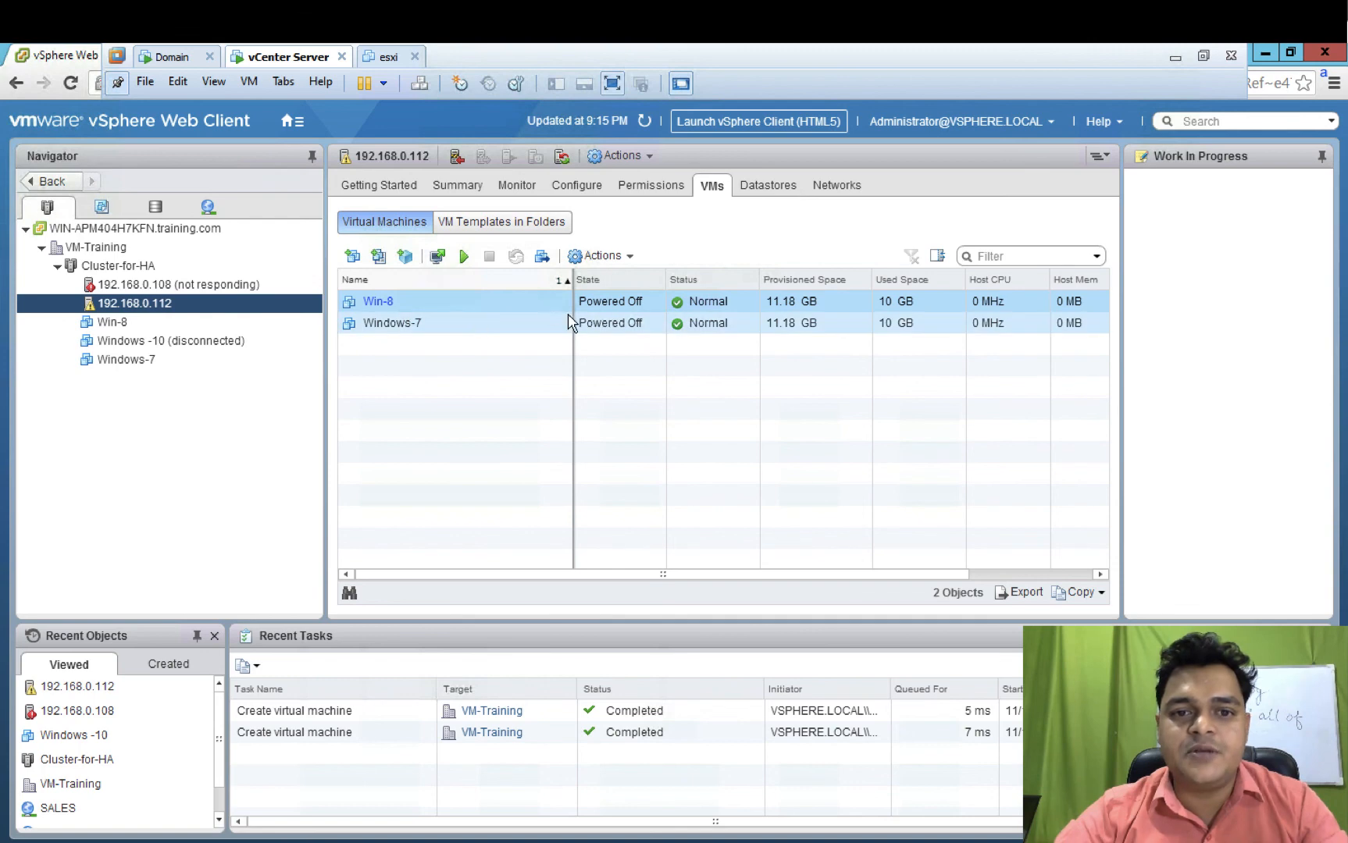
{"action": "left_click", "coordinate": [143, 340]}
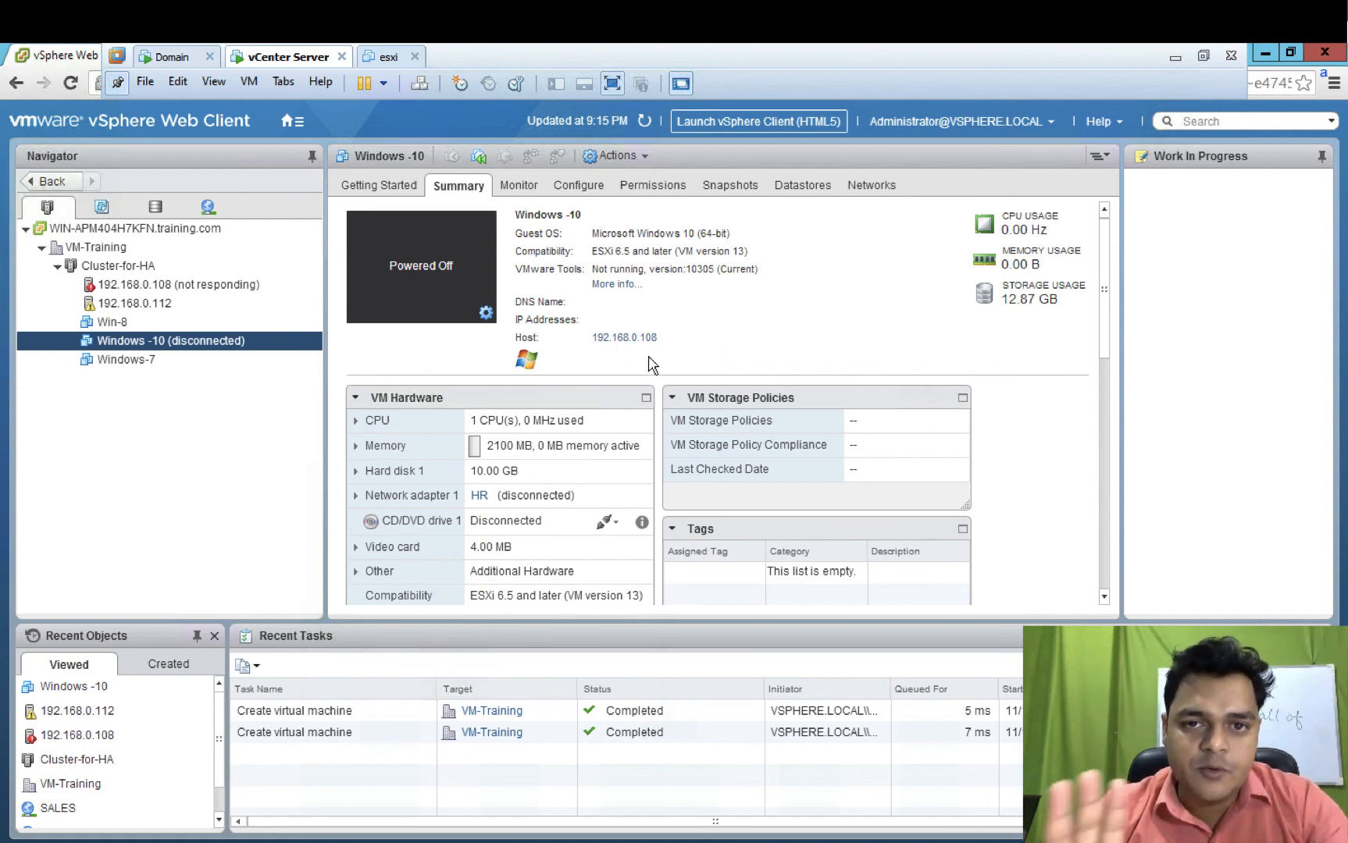
{"action": "left_click", "coordinate": [121, 267]}
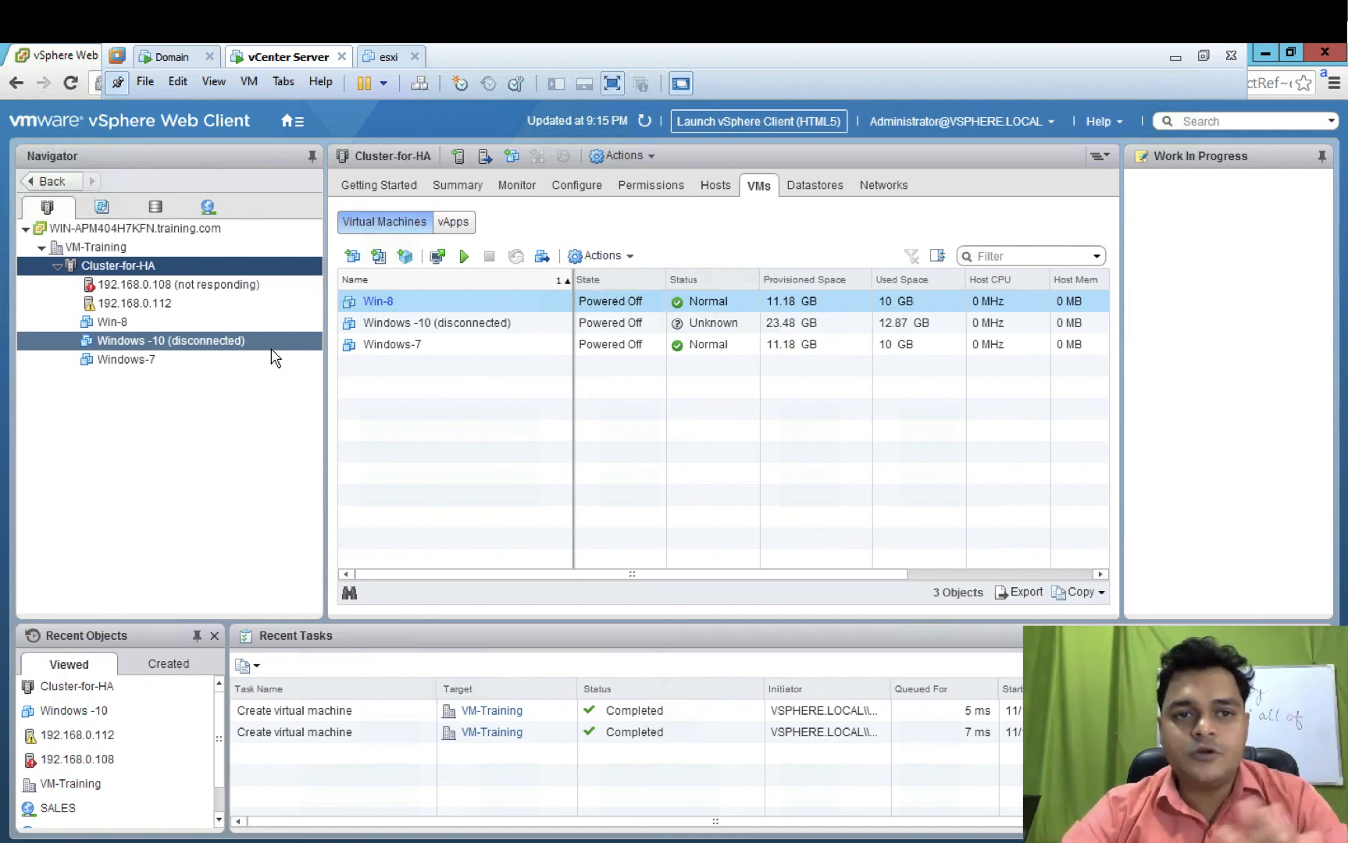
{"action": "key", "text": "ctrl+Left"}
{"action": "key", "text": "ctrl+Right"}
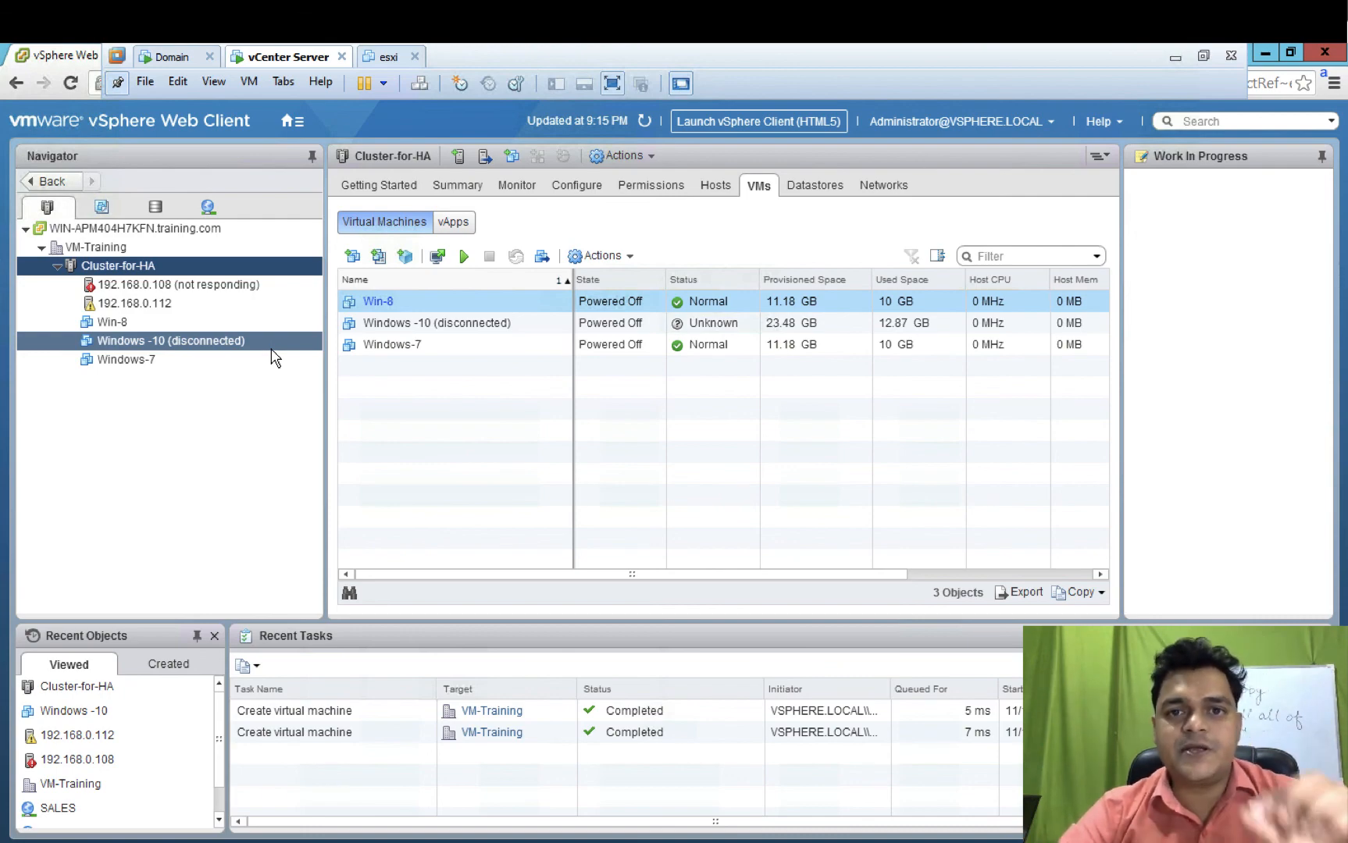
{"action": "key", "text": "ctrl+Left"}
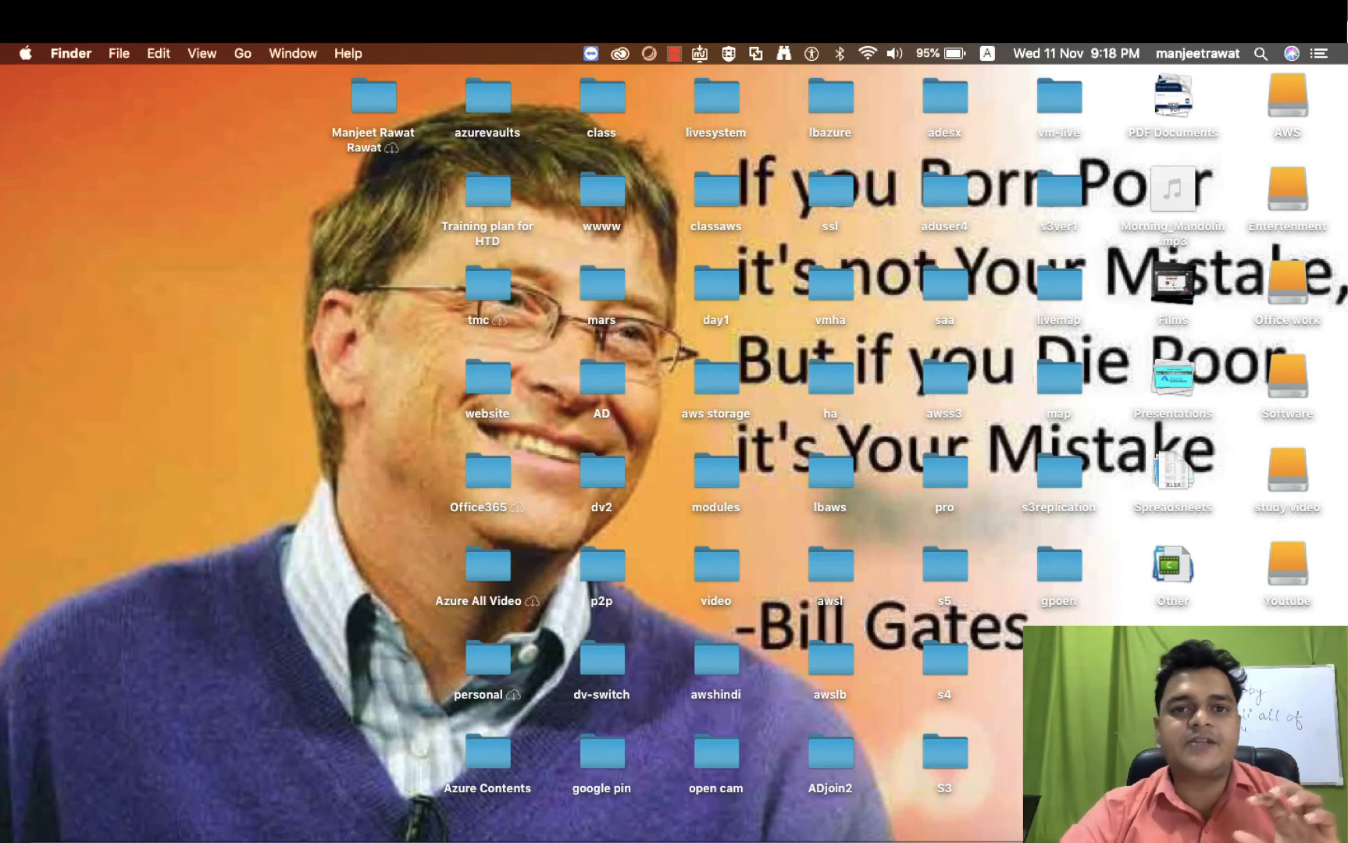
{"action": "right_click", "coordinate": [1222, 840]}
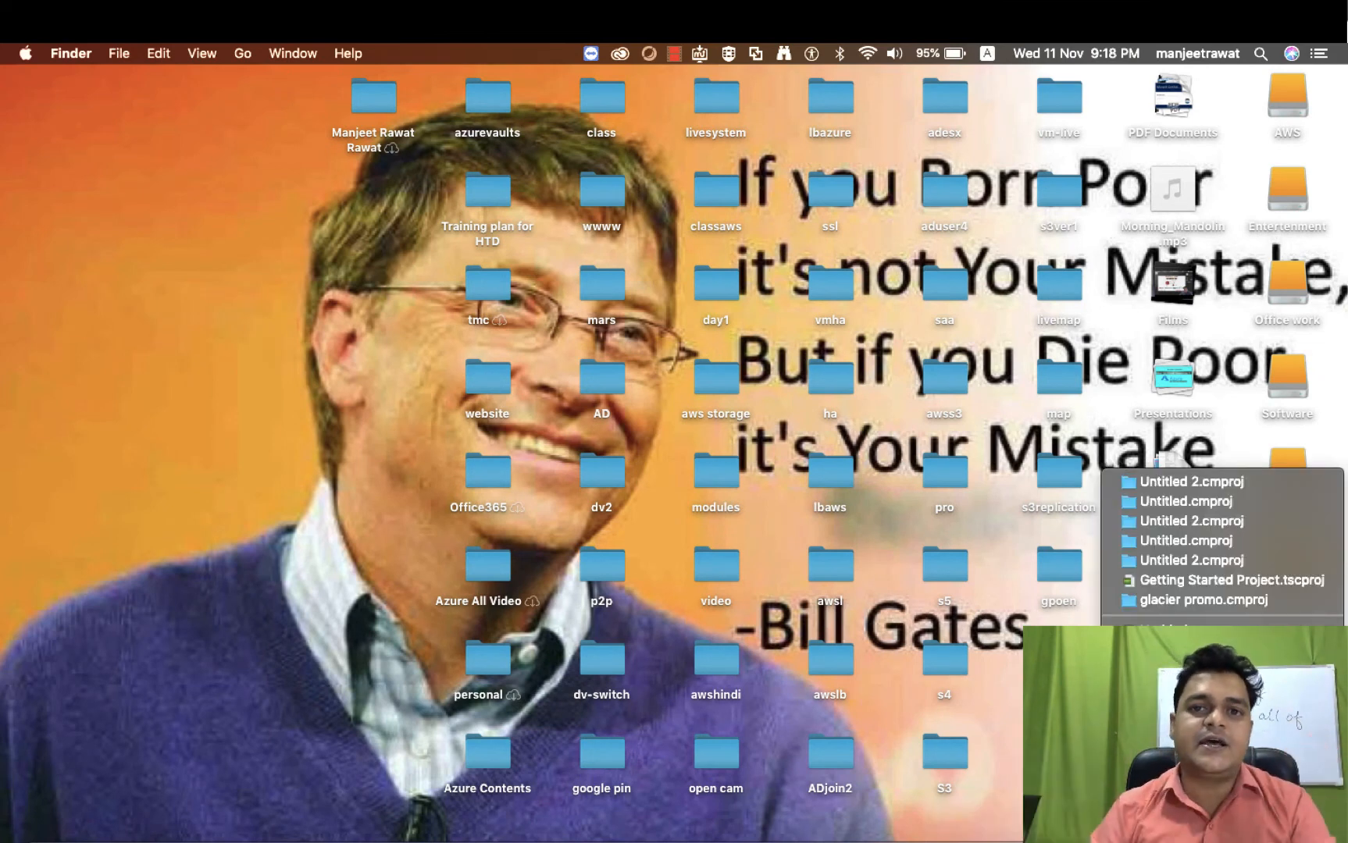